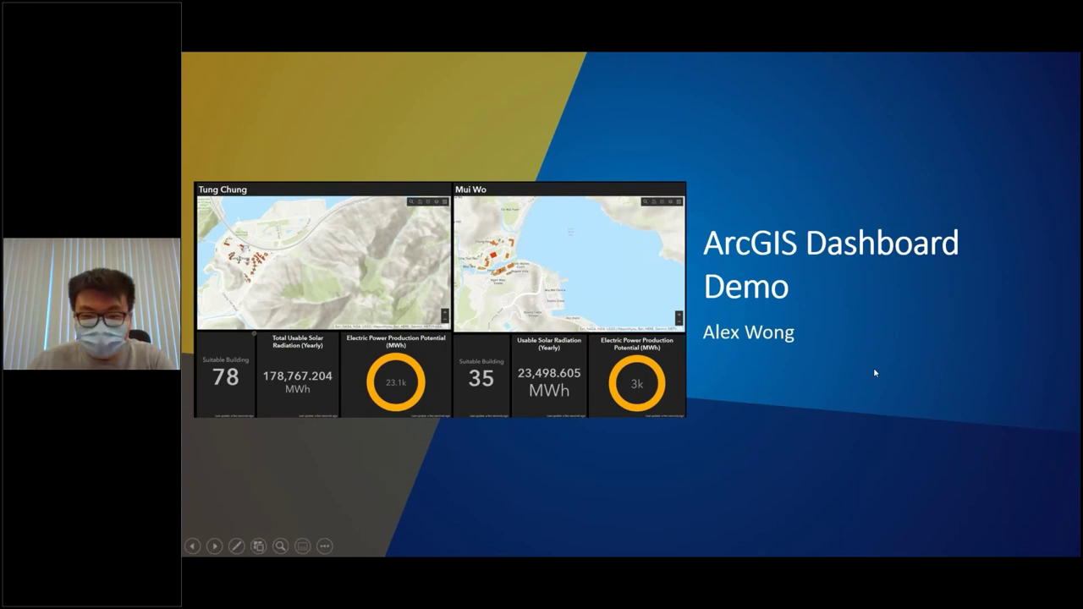
# Leave the slideshow, switch to ArcGIS Online in Chrome and open the ArcGIS Dashboards app
pyautogui.press('Escape')
pyautogui.hotkey('alt', 'Tab')
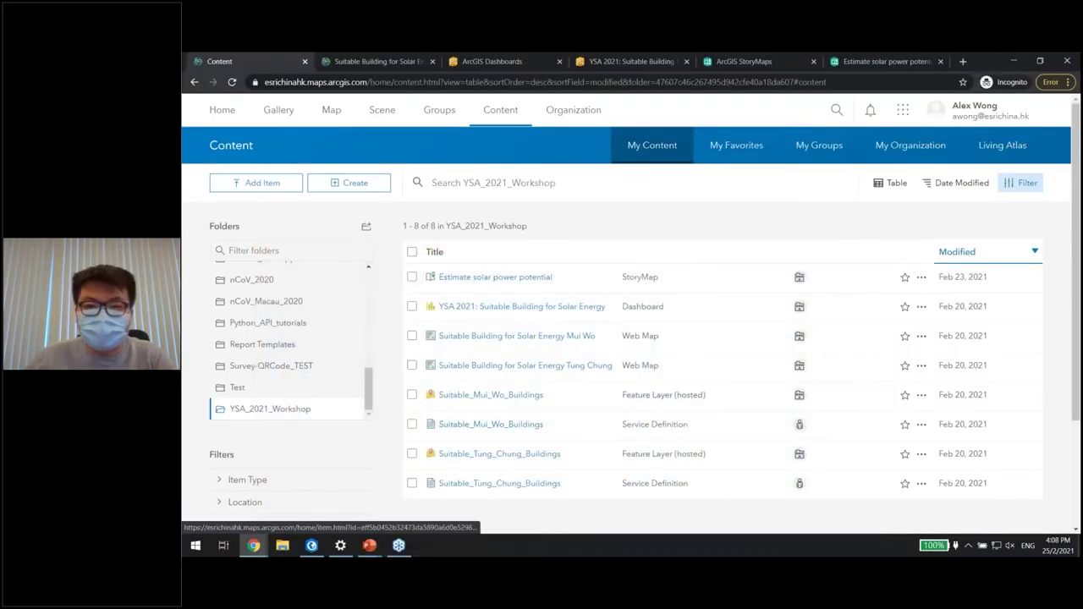
pyautogui.click(905, 118)
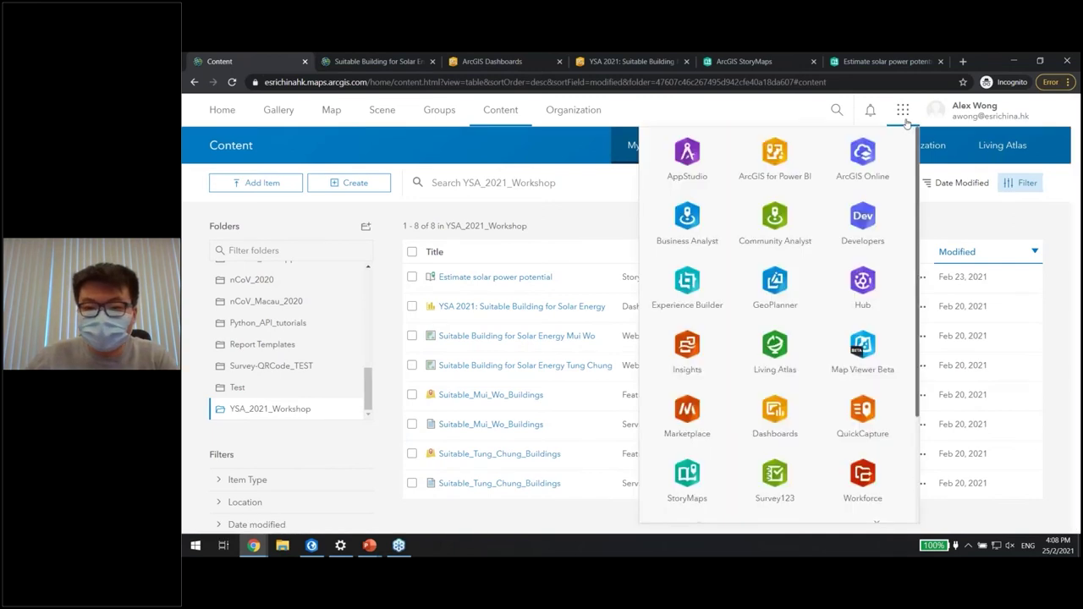
pyautogui.click(905, 116)
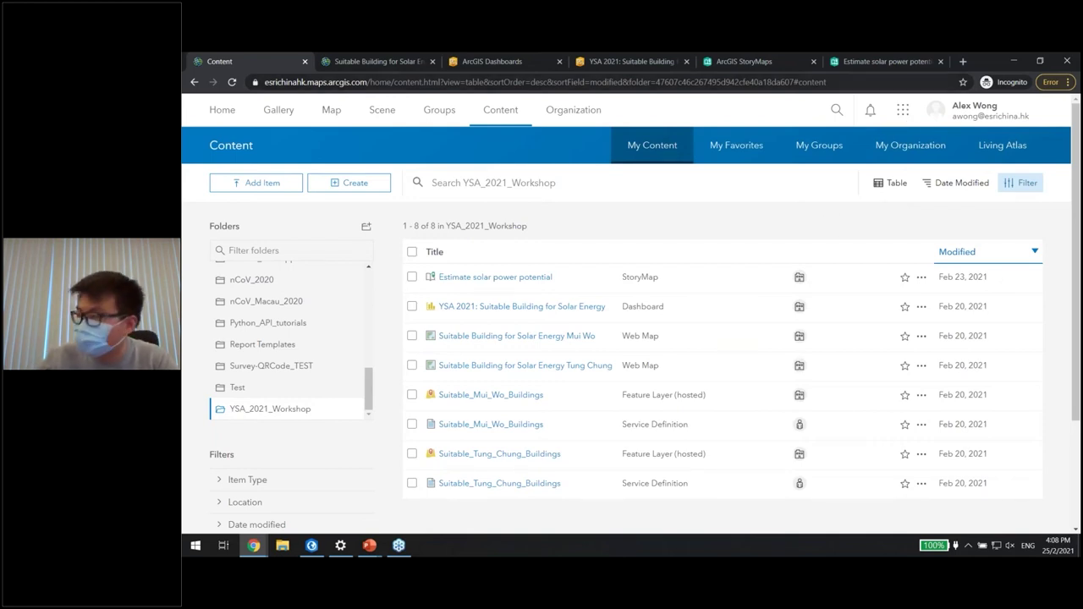
pyautogui.click(905, 110)
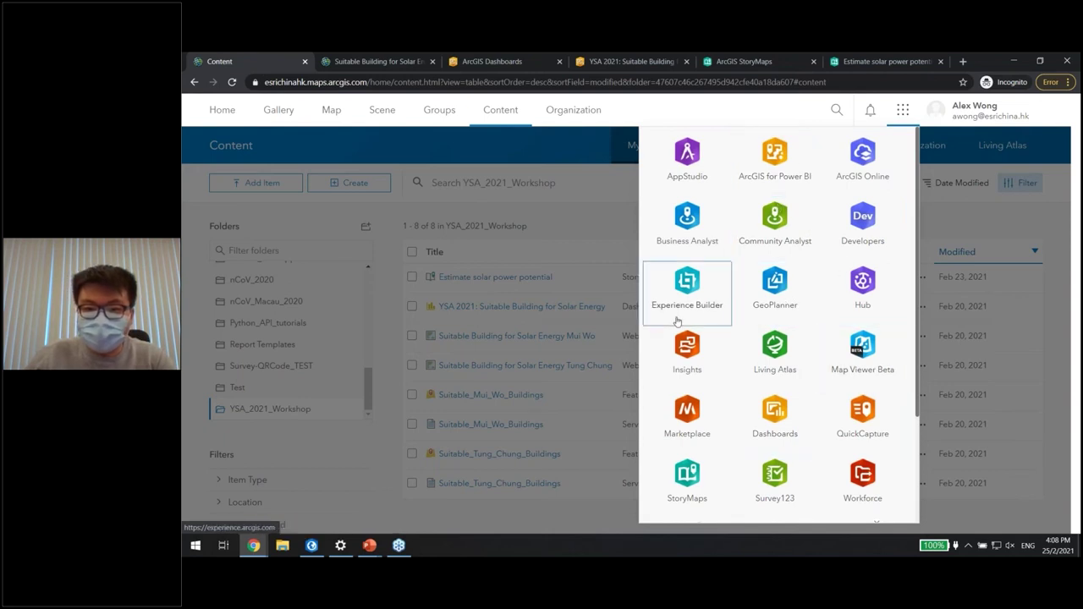
pyautogui.click(783, 420)
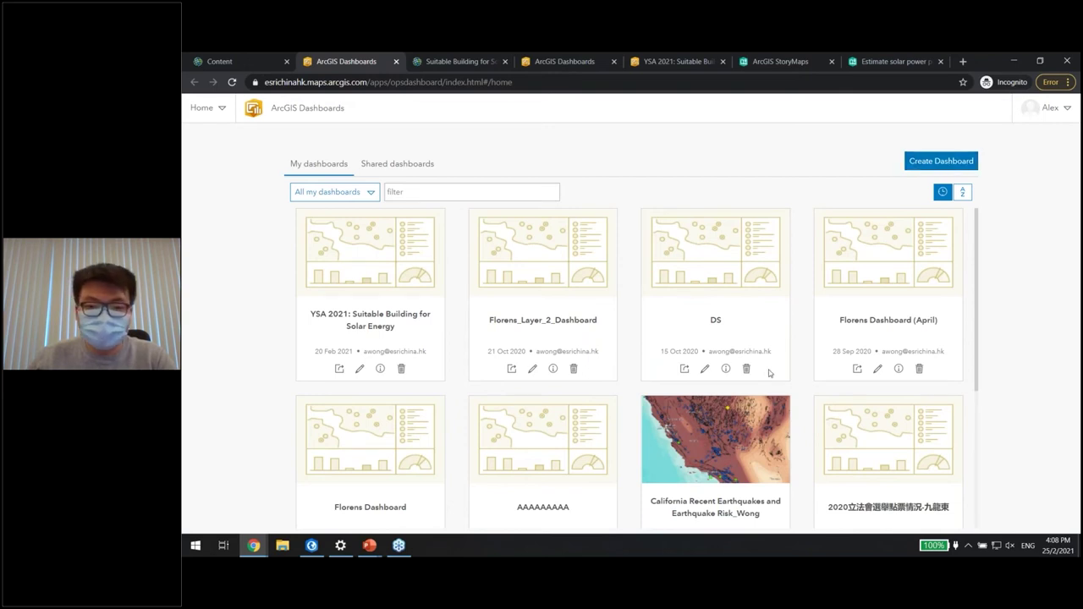
# Browse the existing dashboards and filter the list to the Test folder
pyautogui.scroll(-1, 664, 339)
pyautogui.scroll(-2, 664, 339)
pyautogui.scroll(3, 664, 339)
pyautogui.click(361, 192)
pyautogui.scroll(-3, 385, 415)
pyautogui.scroll(-3, 376, 419)
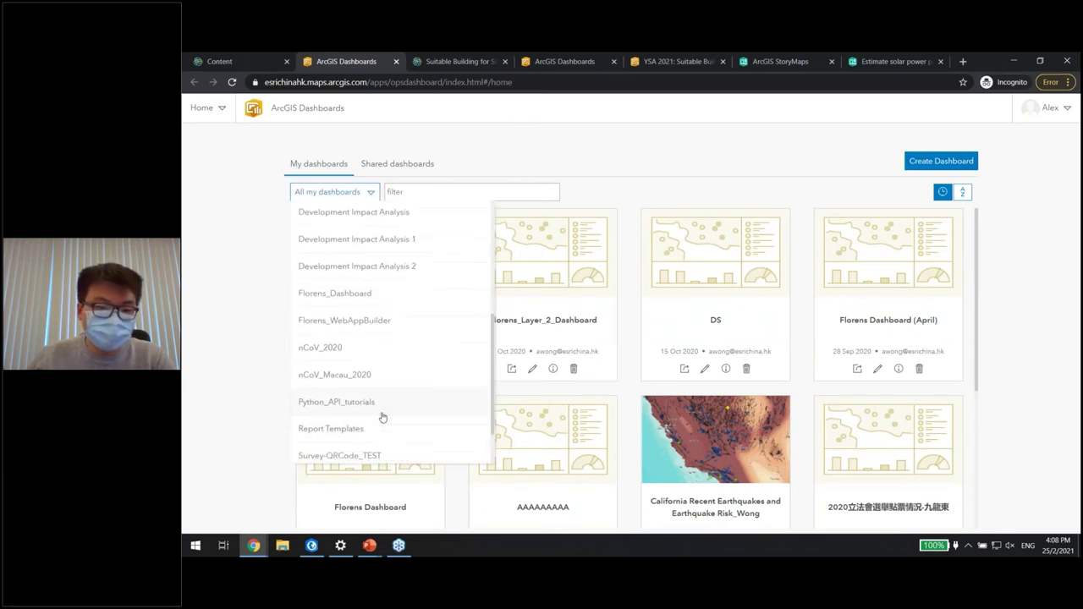
pyautogui.click(377, 414)
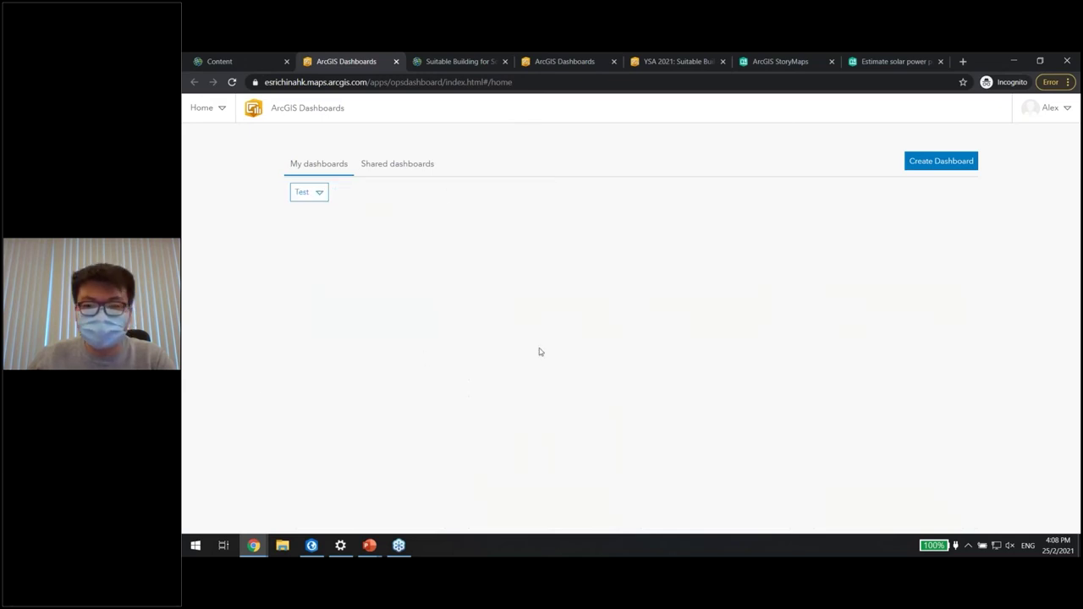
# Start a new dashboard and give it the title "Solar Energy"
pyautogui.click(950, 166)
pyautogui.click(867, 212)
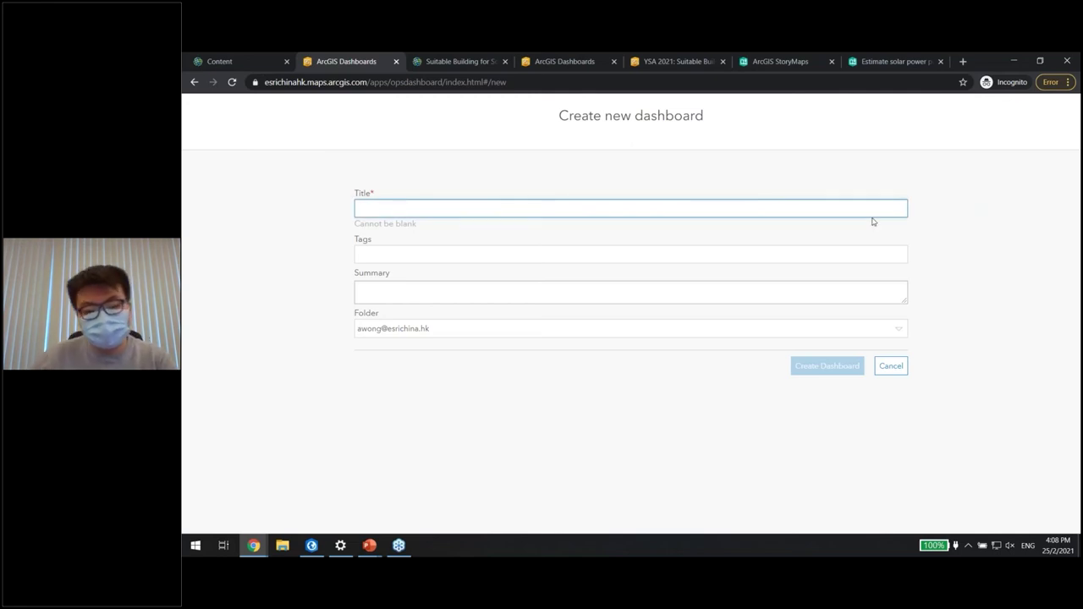
pyautogui.write('Solar Energy')
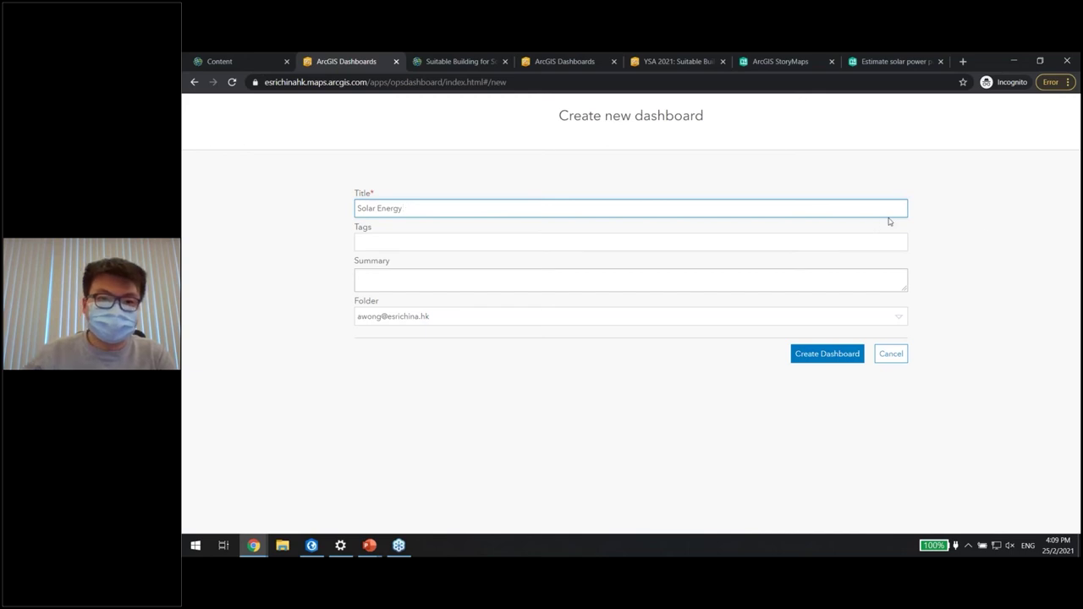
# Try to add the tag "Hong Kong" to the new dashboard's details
pyautogui.click(513, 244)
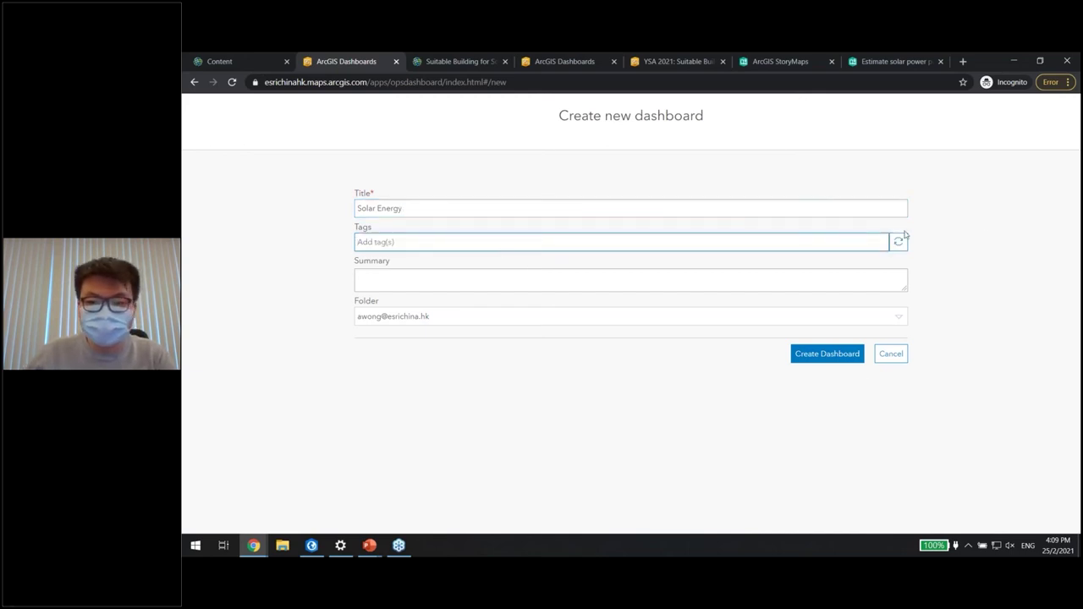
pyautogui.write('Ho')
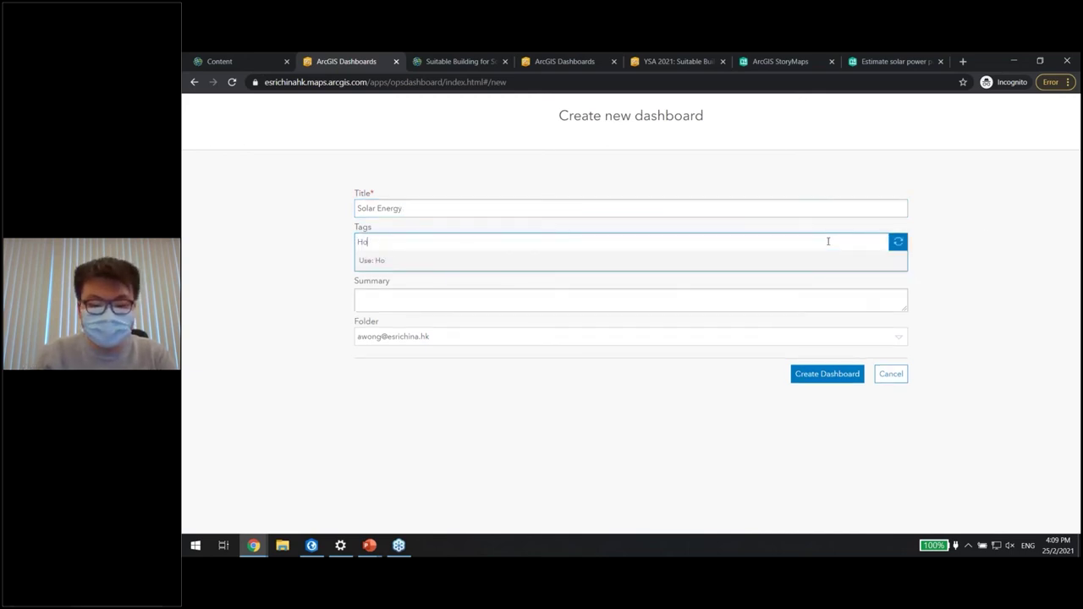
pyautogui.write('ng Kong')
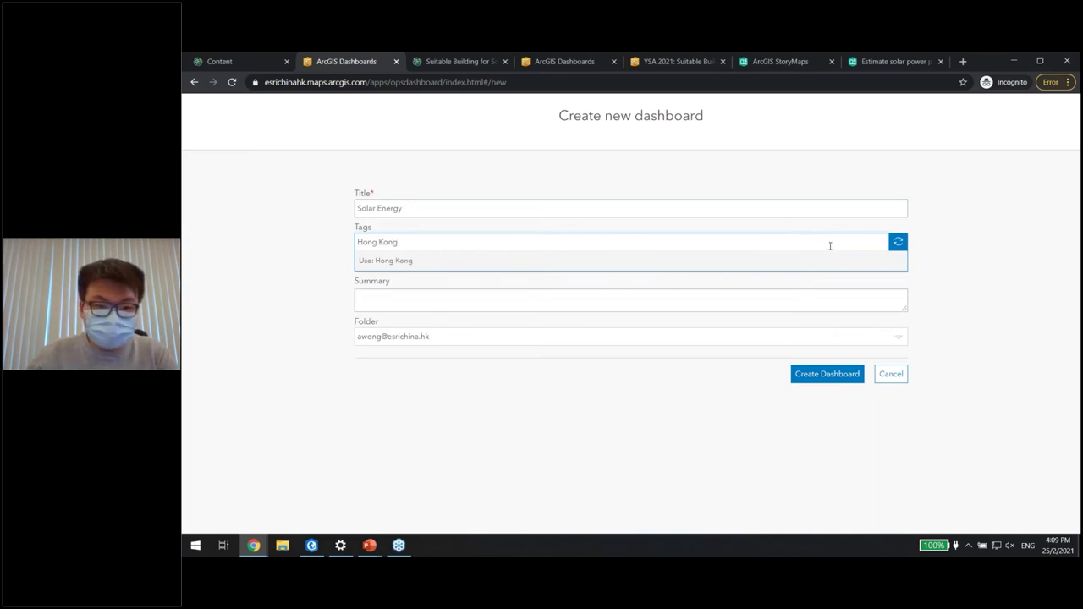
pyautogui.click(400, 303)
pyautogui.click(398, 246)
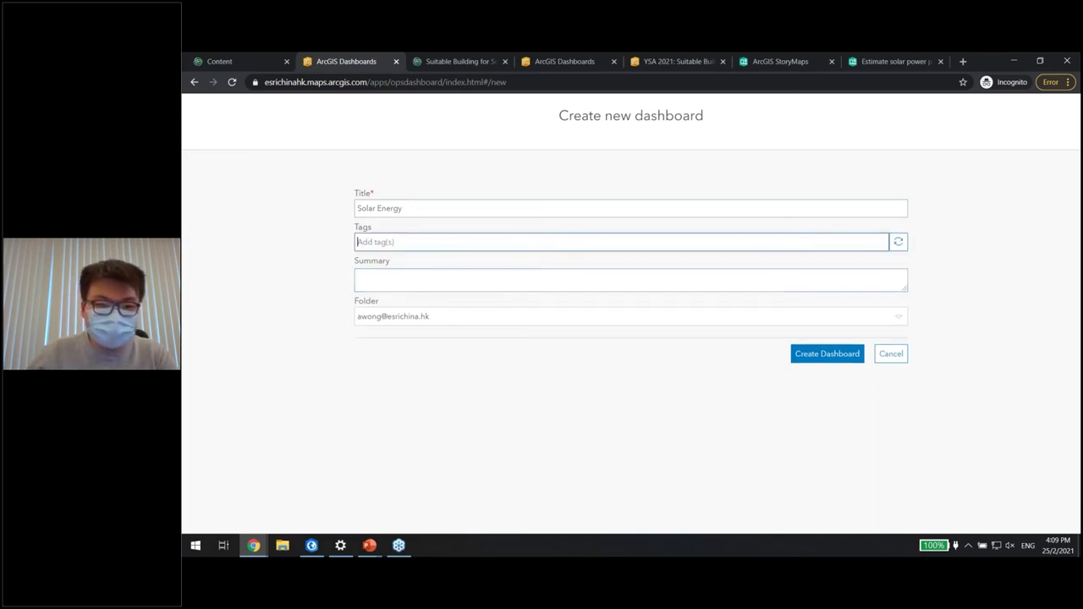
pyautogui.write('Hong ')
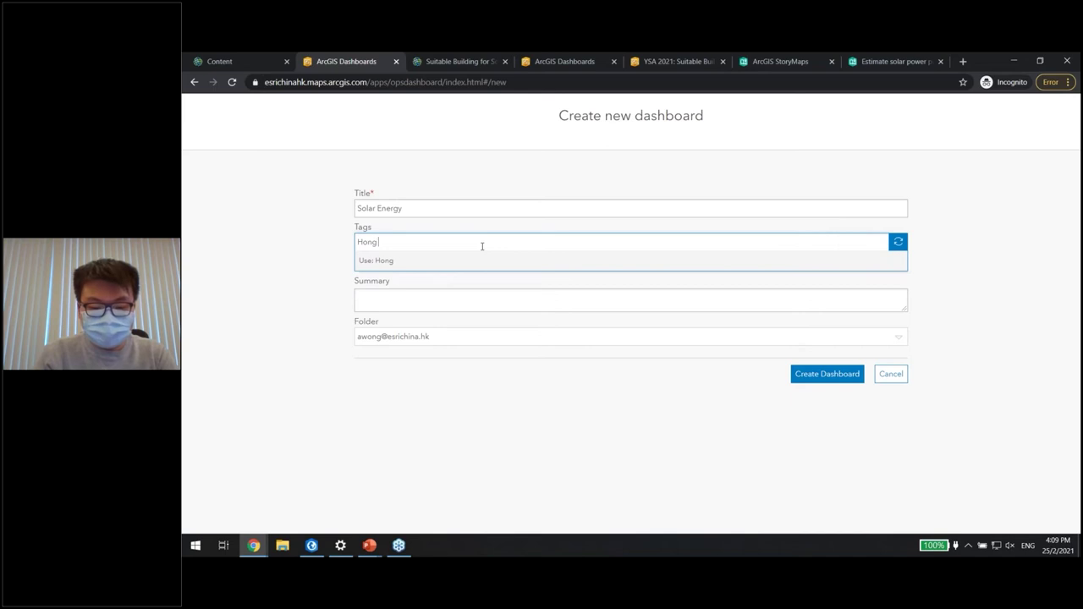
pyautogui.write('Kong')
pyautogui.press('Return')
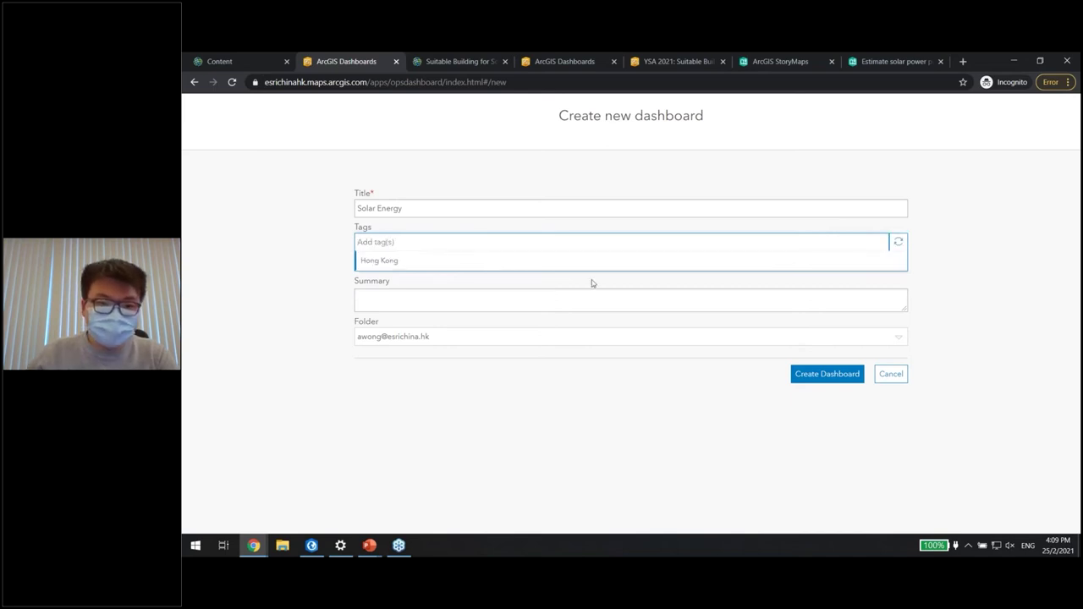
pyautogui.press('Escape')
pyautogui.click(466, 281)
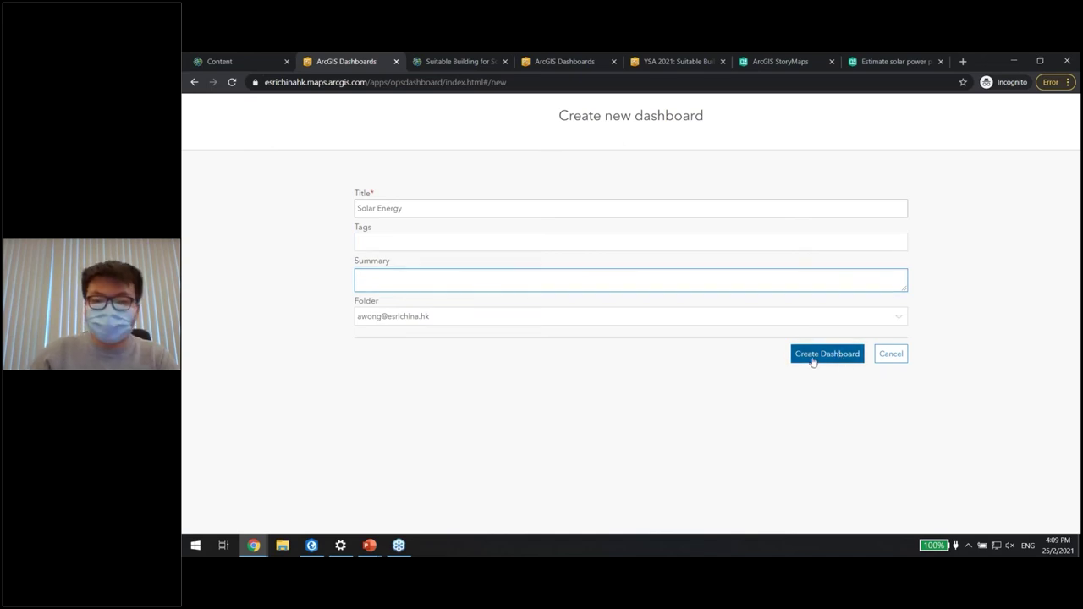
# Create the dashboard and add a map element based on the "Suitable Building for Solar Energy Mui Wo" map
pyautogui.click(813, 356)
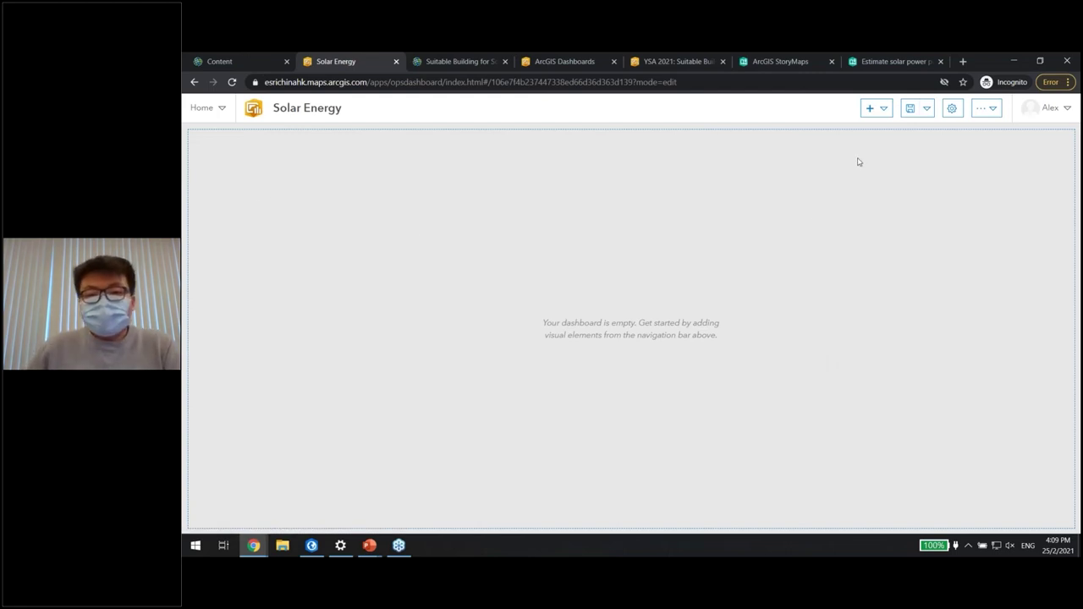
pyautogui.click(884, 112)
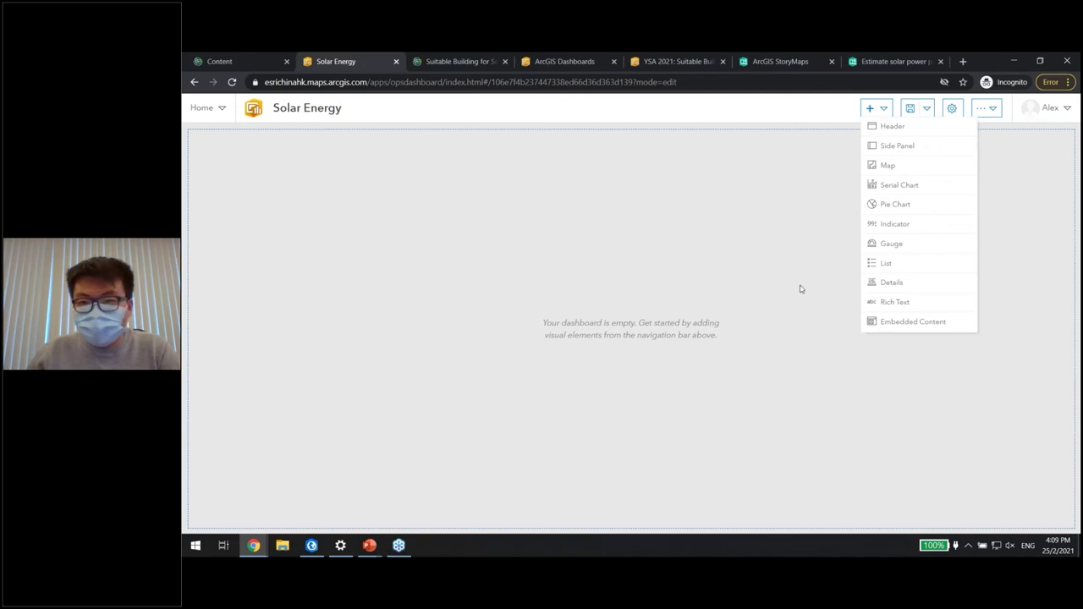
pyautogui.click(888, 166)
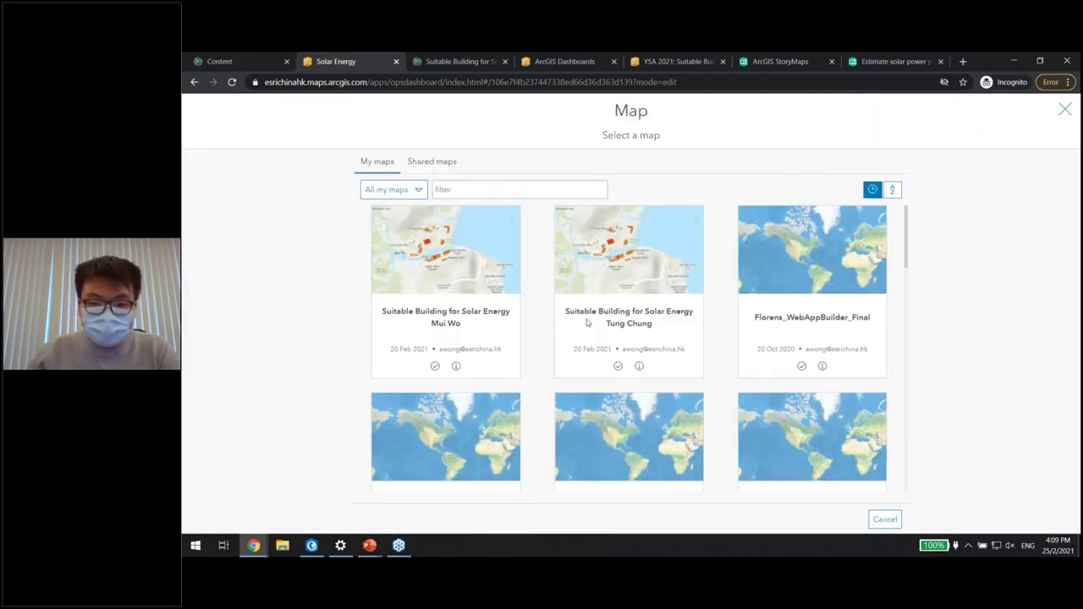
pyautogui.moveTo(446, 254)
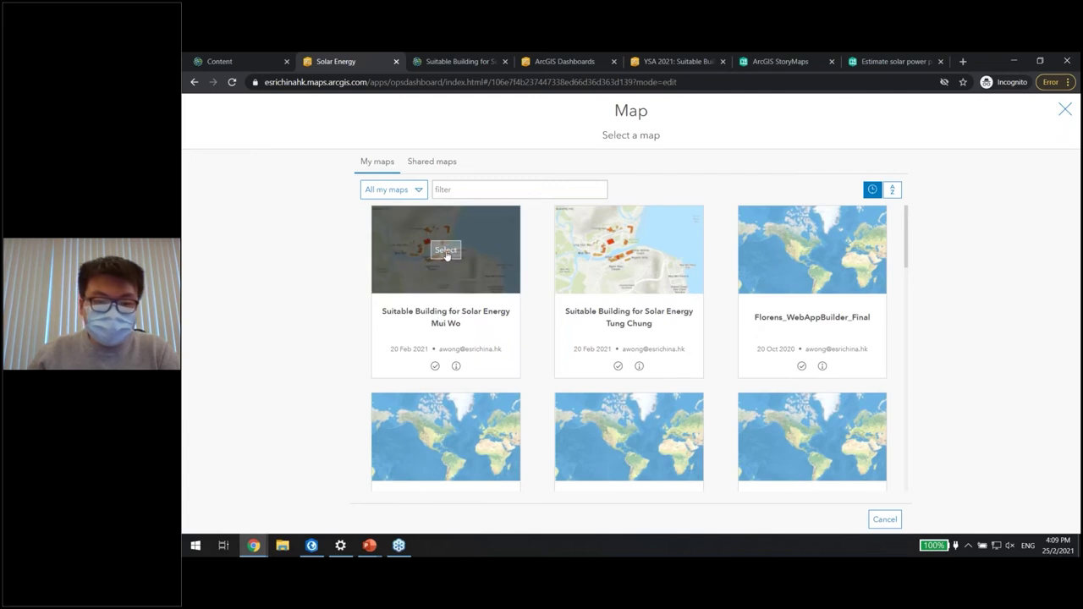
pyautogui.click(446, 251)
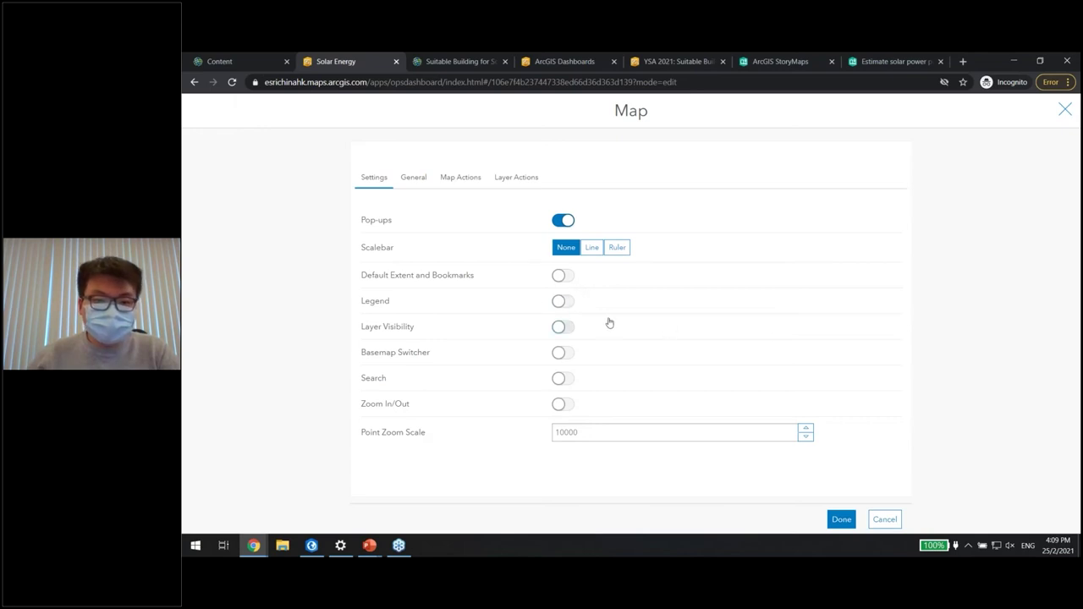
# Enable the legend and basemap switcher for the map element and finish its setup
pyautogui.click(561, 302)
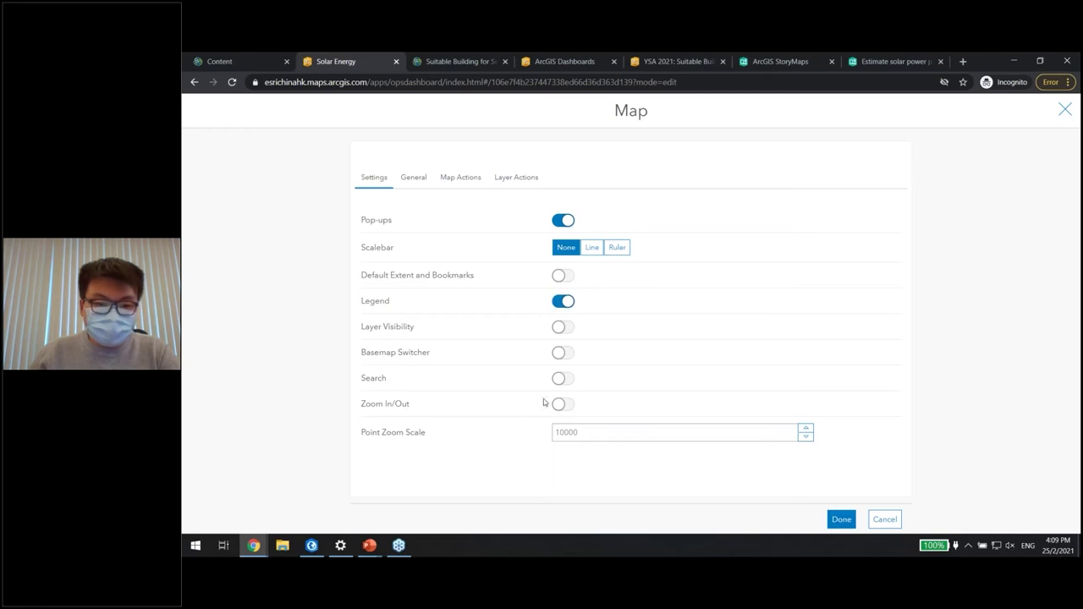
pyautogui.click(562, 353)
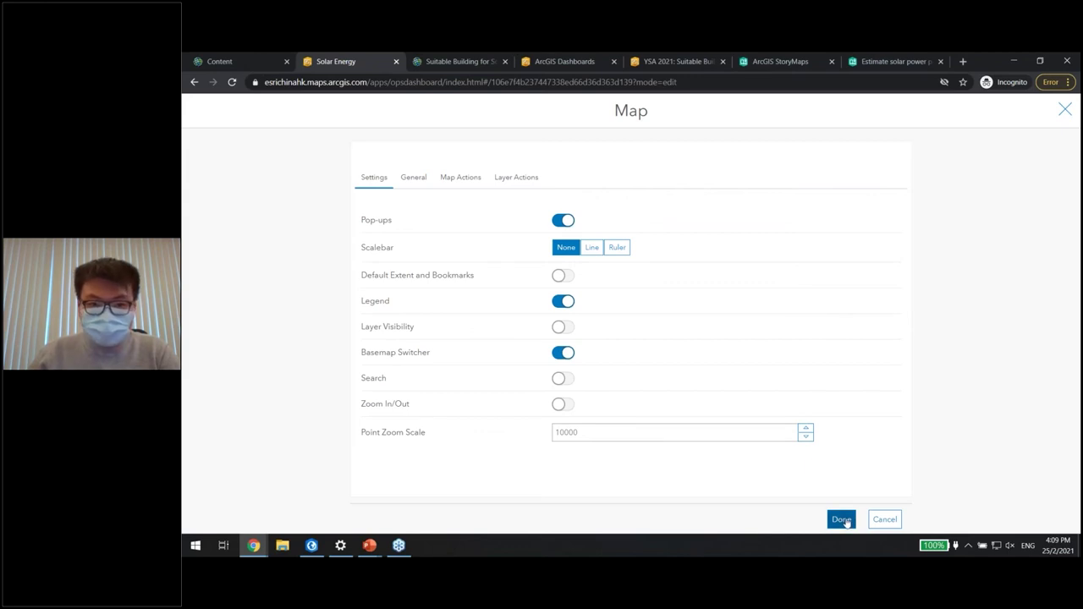
pyautogui.click(842, 520)
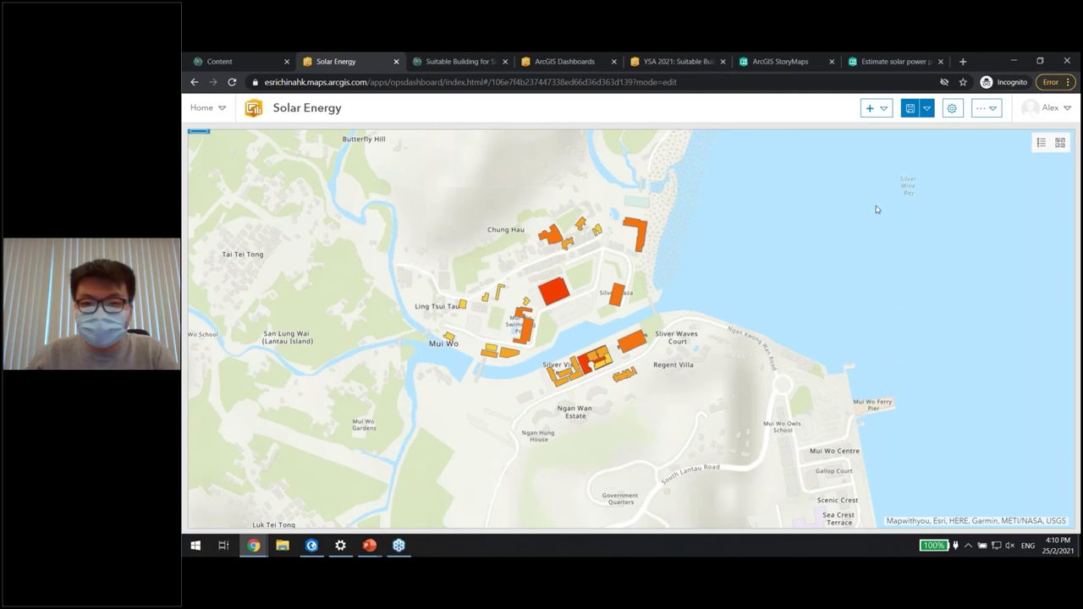
# Add an indicator element that uses the Suitable_Mui_Wo_Buildings layer
pyautogui.click(884, 110)
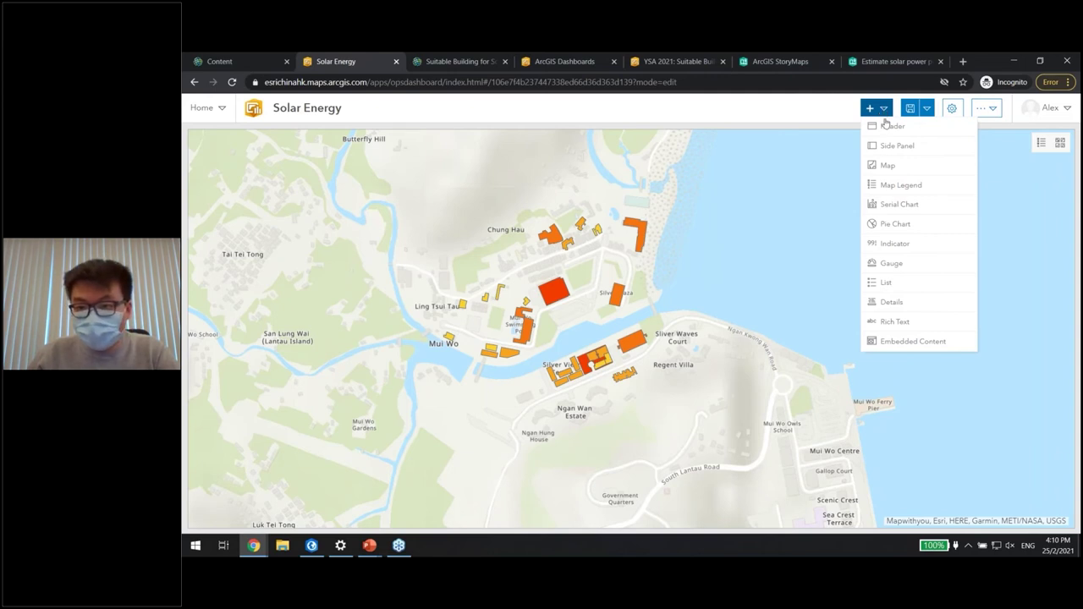
pyautogui.click(896, 244)
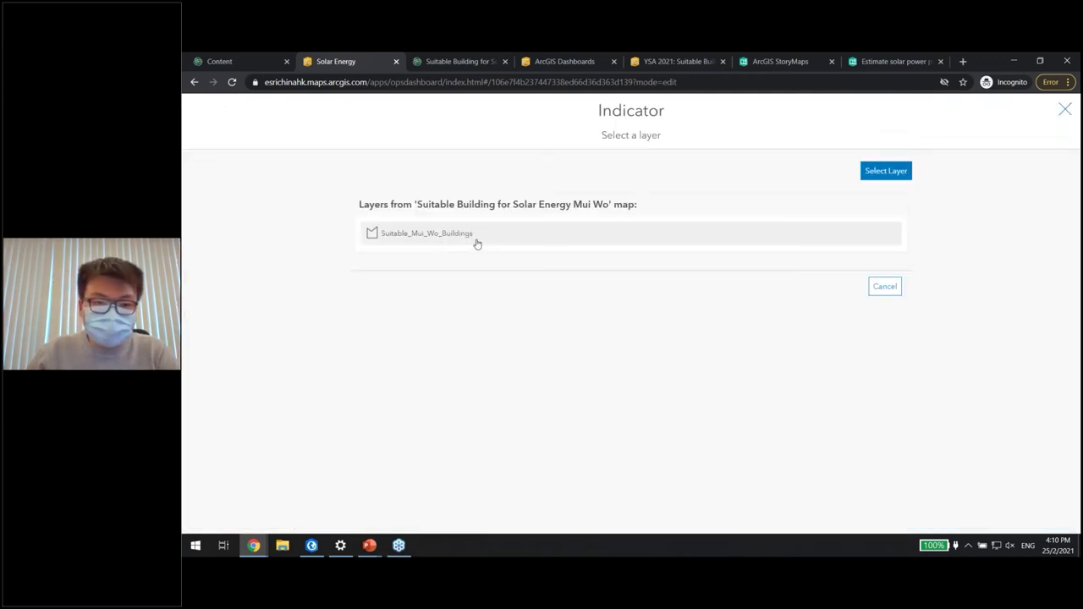
pyautogui.click(441, 241)
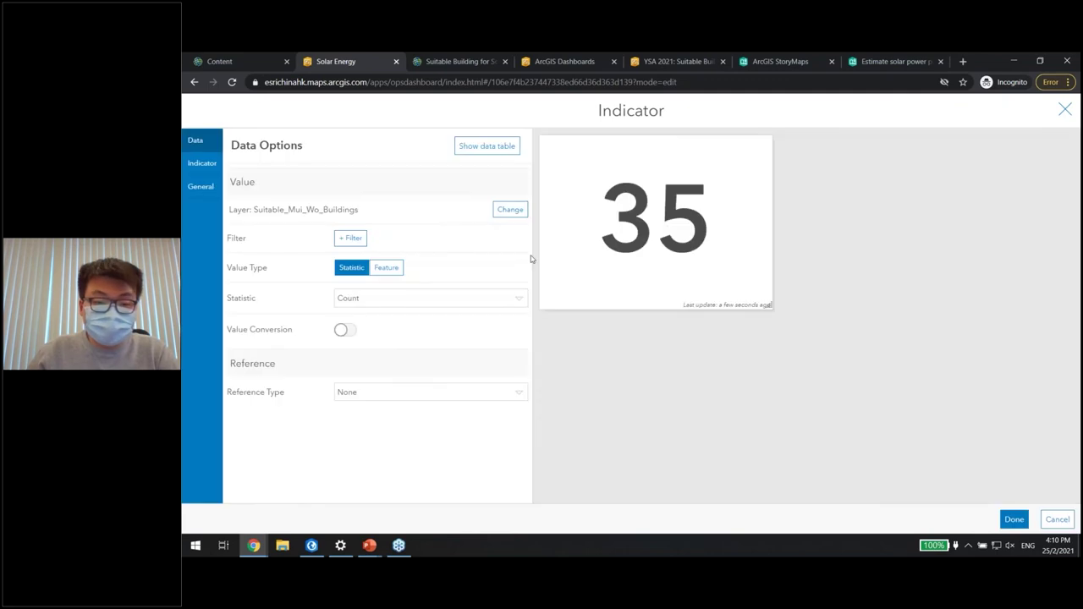
# Set the indicator's statistic to Sum of the "Usable Solar Radiaition (Yearly)" field
pyautogui.click(490, 307)
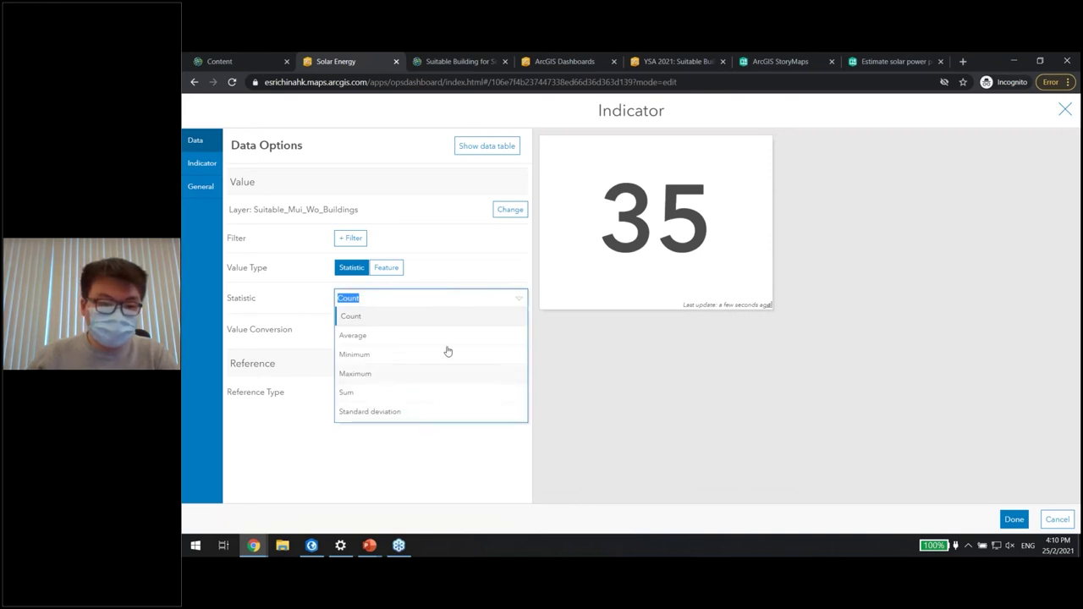
pyautogui.click(391, 393)
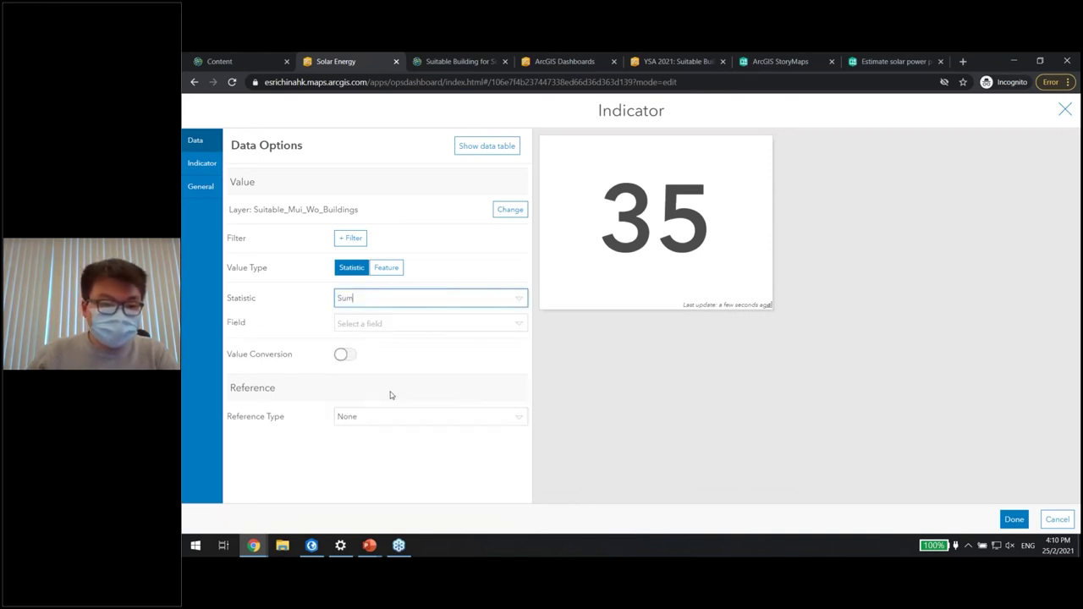
pyautogui.click(412, 327)
pyautogui.scroll(-5, 449, 398)
pyautogui.scroll(-2, 450, 400)
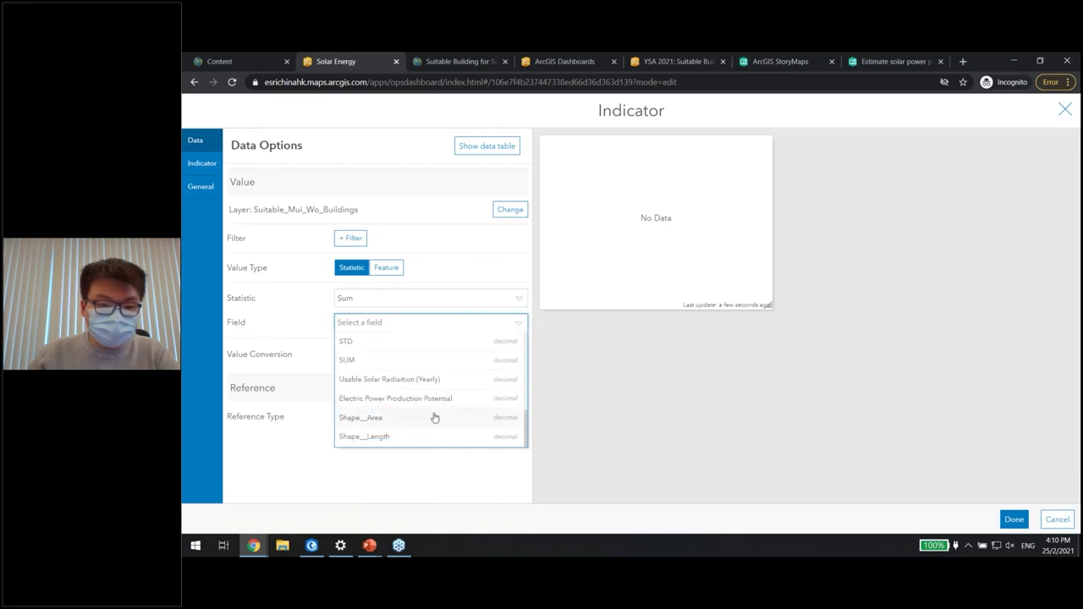
pyautogui.click(373, 381)
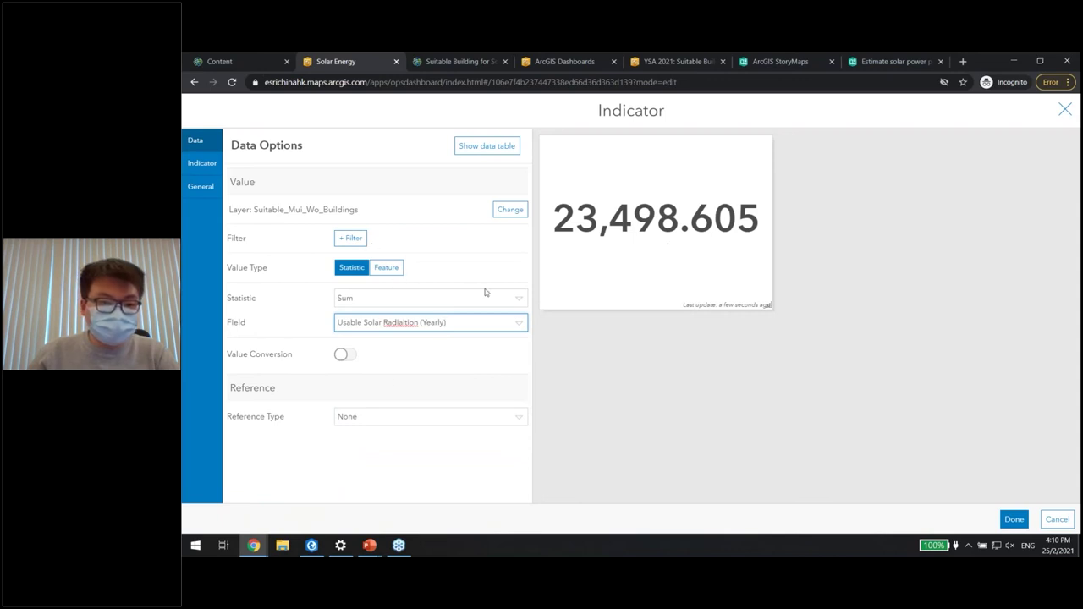
# Name the indicator Usable_Energy in its general options
pyautogui.click(216, 168)
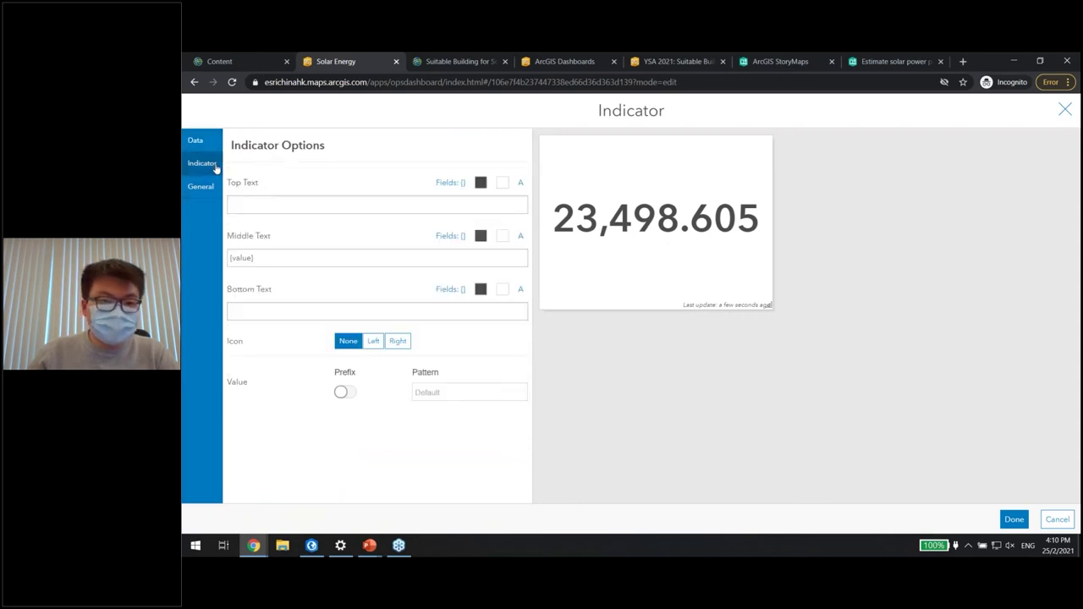
pyautogui.click(416, 205)
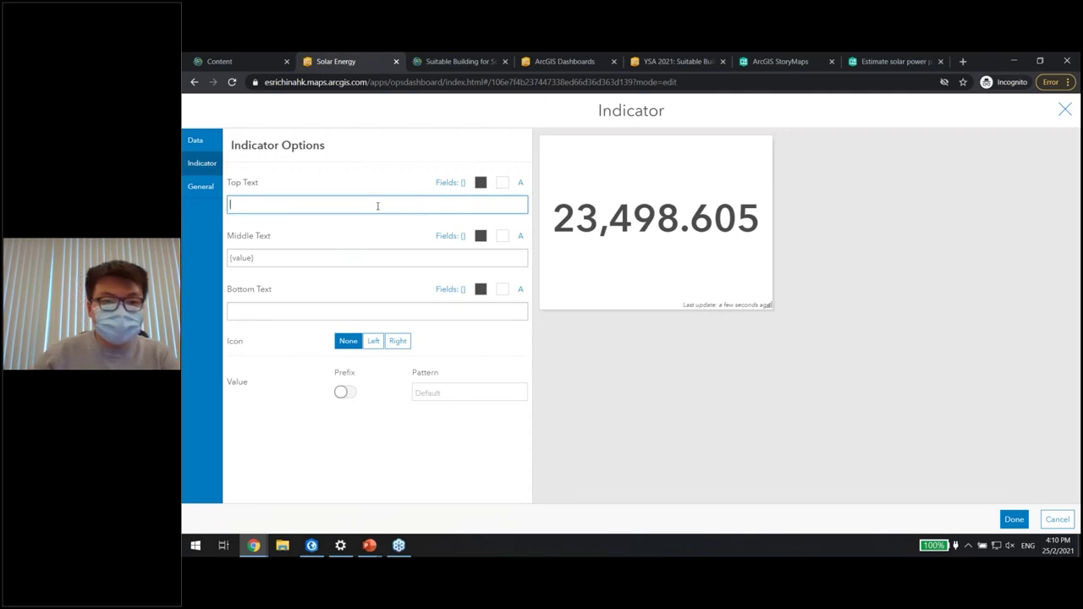
pyautogui.click(201, 186)
pyautogui.click(420, 182)
pyautogui.hotkey('ctrl', 'a')
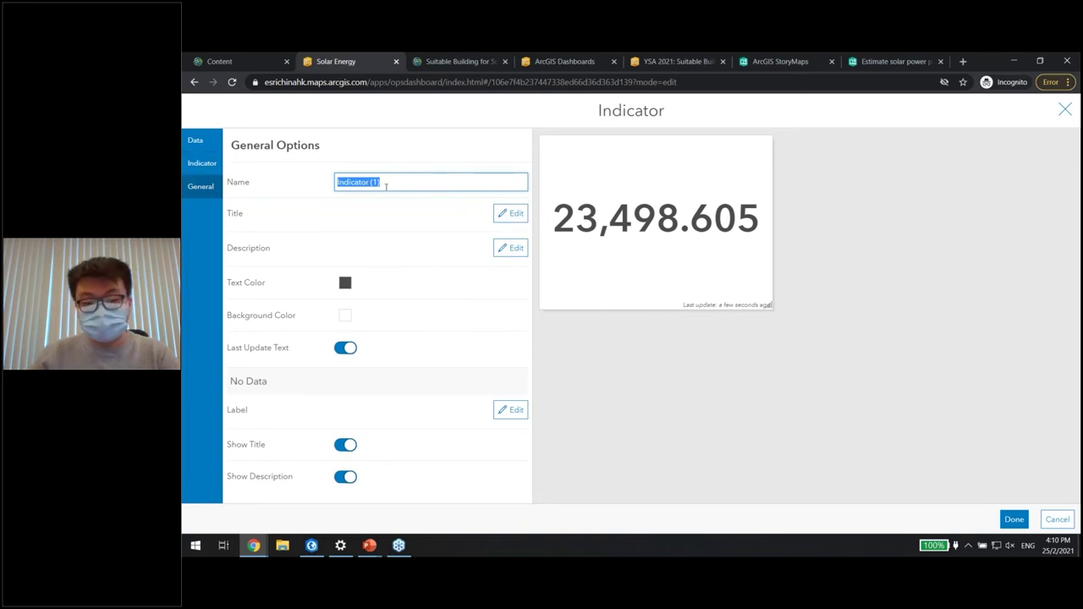
pyautogui.write('Usable_Energy')
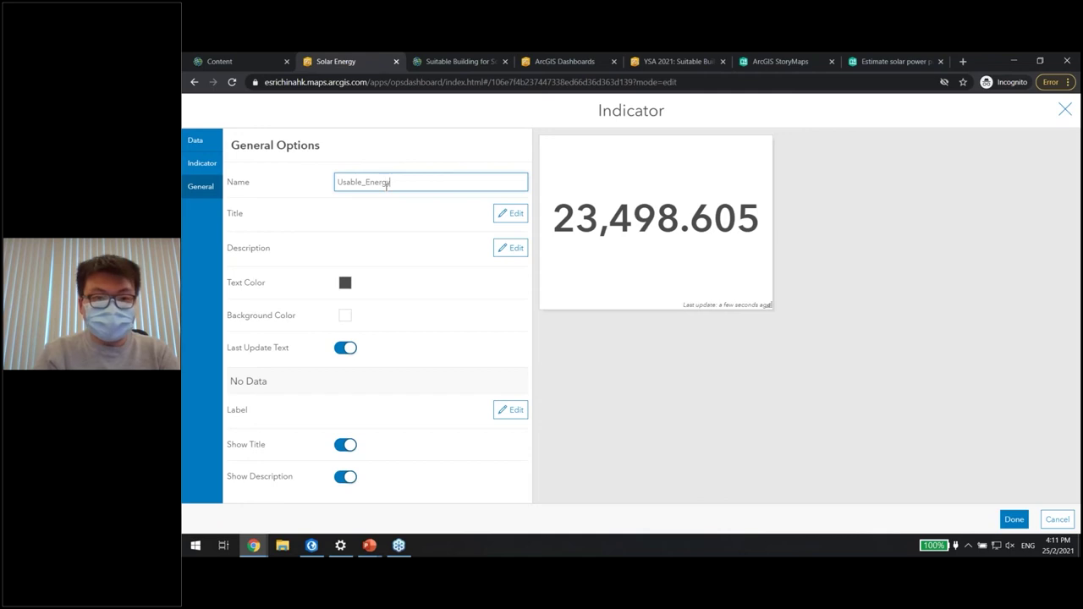
# Enter "Usable Energy (Yearly)" as the indicator's title
pyautogui.click(510, 213)
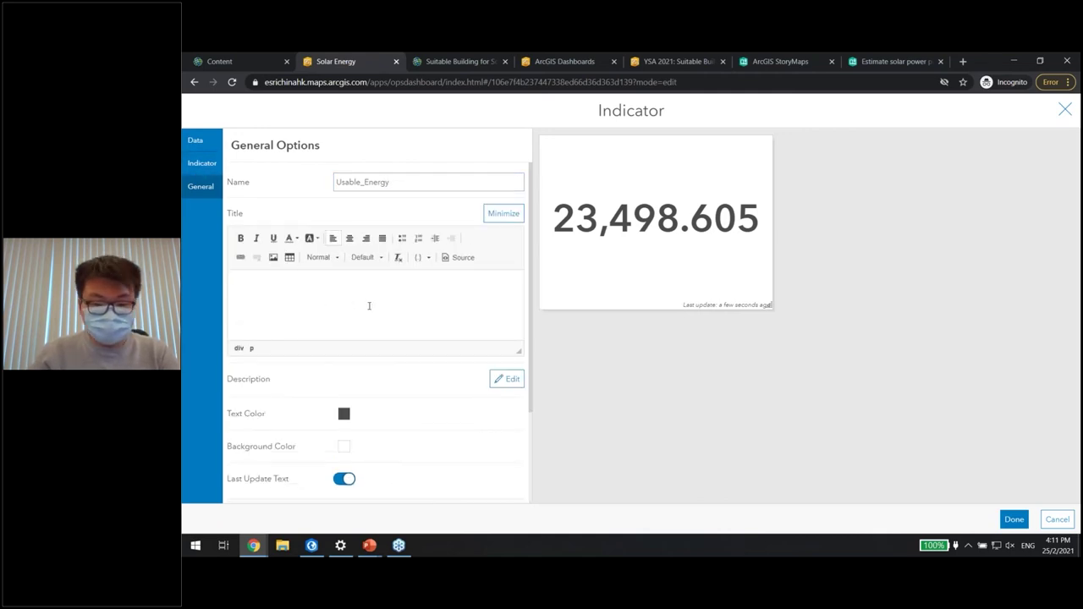
pyautogui.write('Usable')
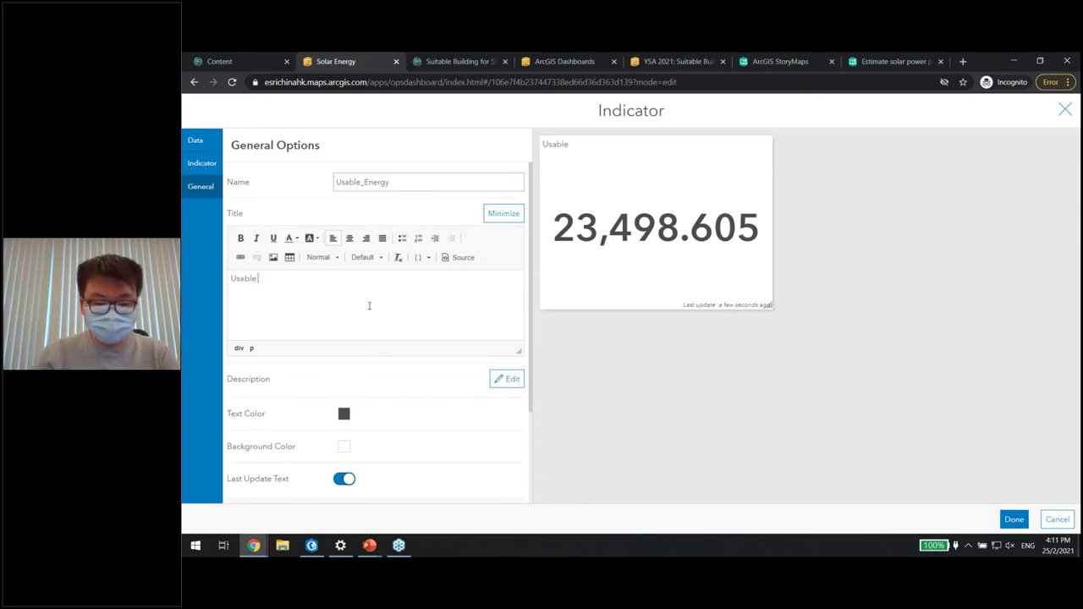
pyautogui.write('Energy (Year')
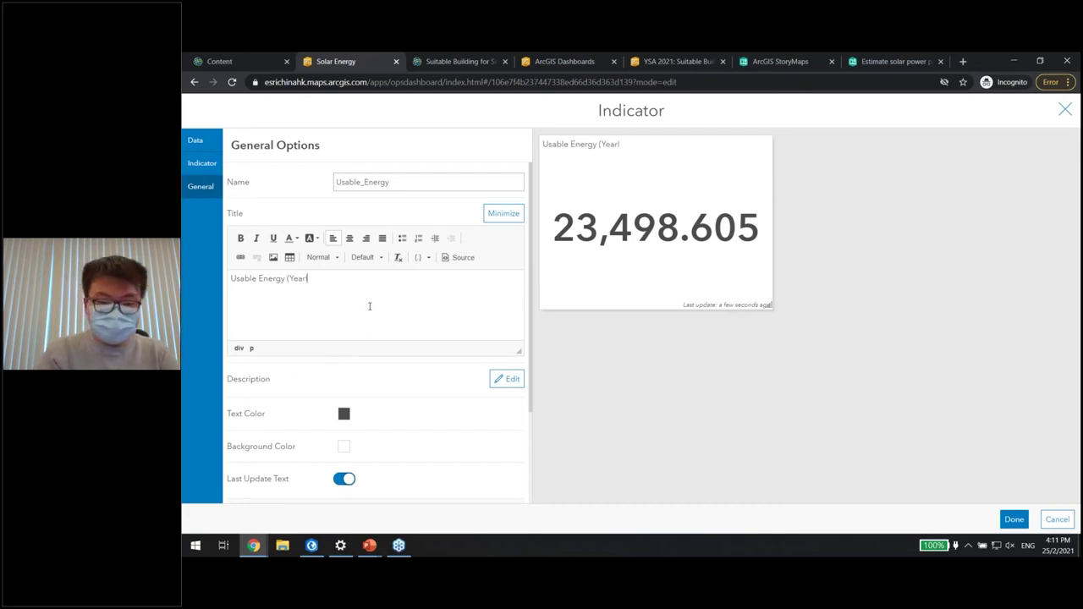
pyautogui.write('ly)')
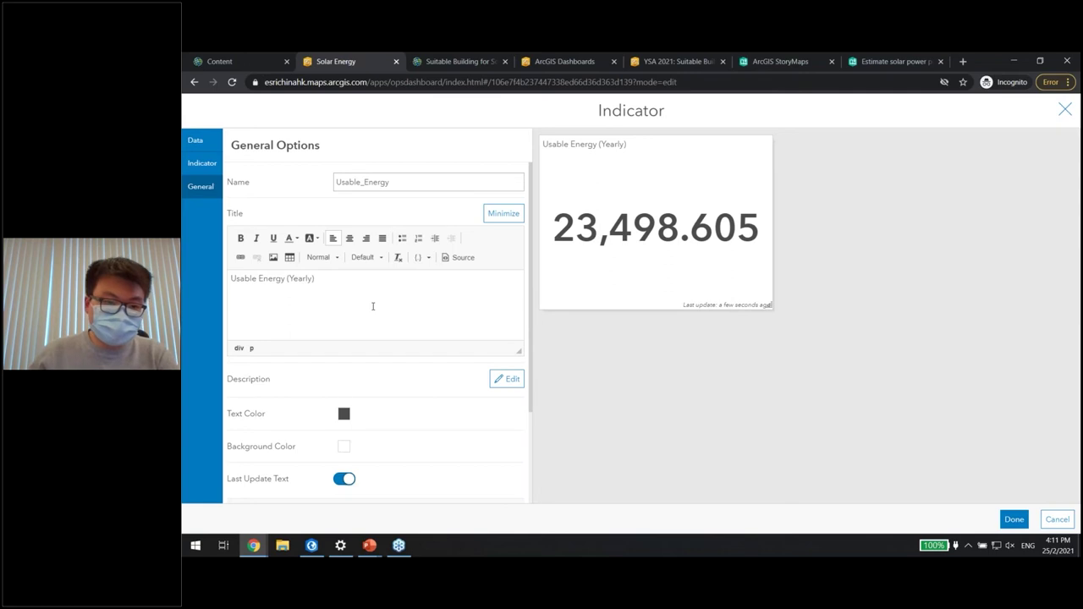
# Format the indicator's title as centred, bold Heading 2 text
pyautogui.moveTo(370, 304); pyautogui.dragTo(182, 307)
pyautogui.click(349, 237)
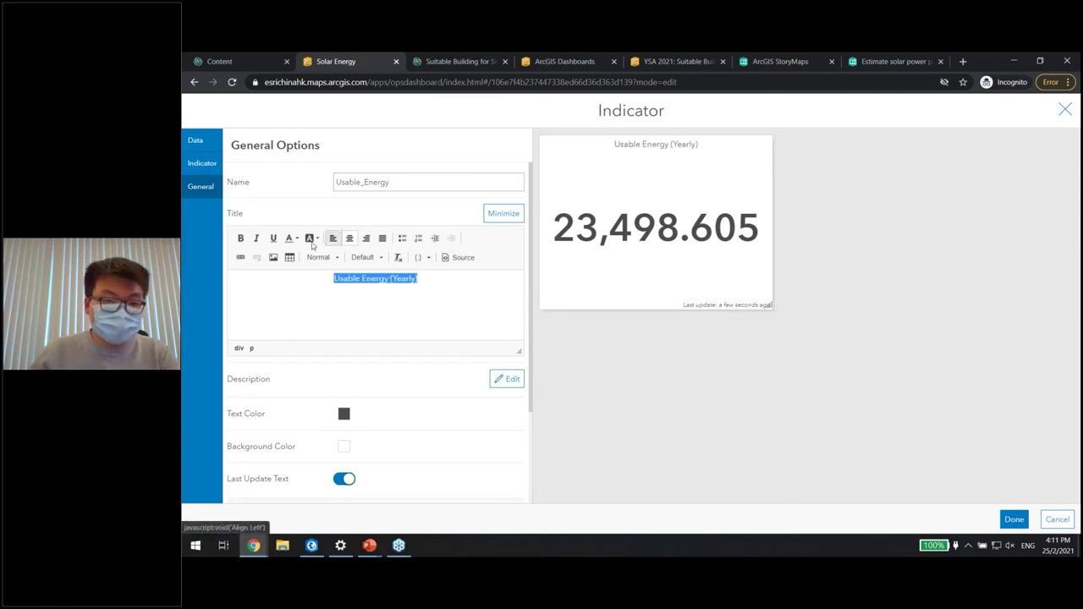
pyautogui.click(240, 240)
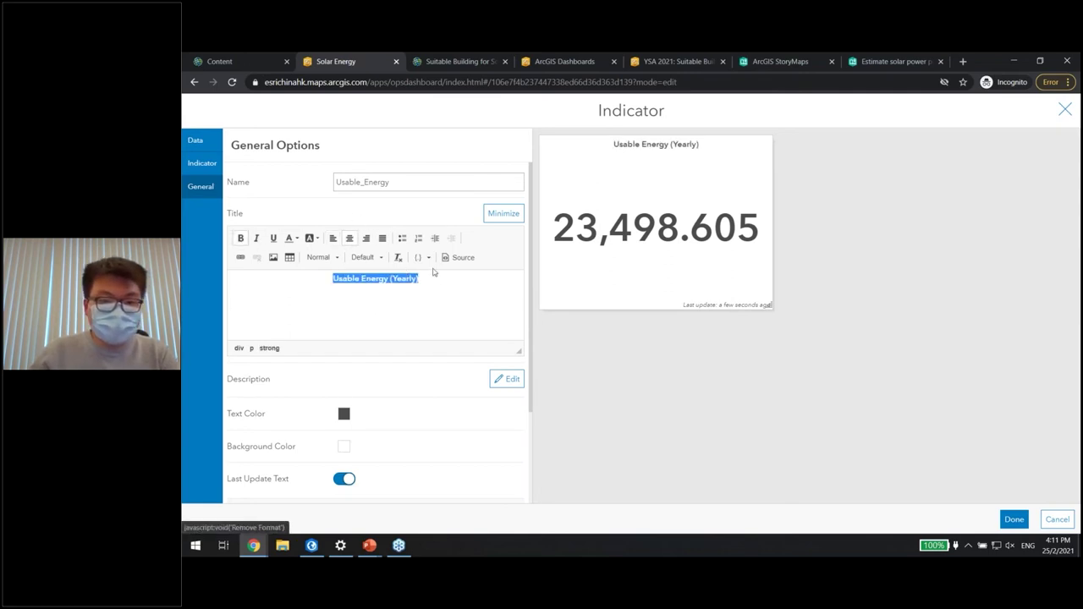
pyautogui.click(379, 264)
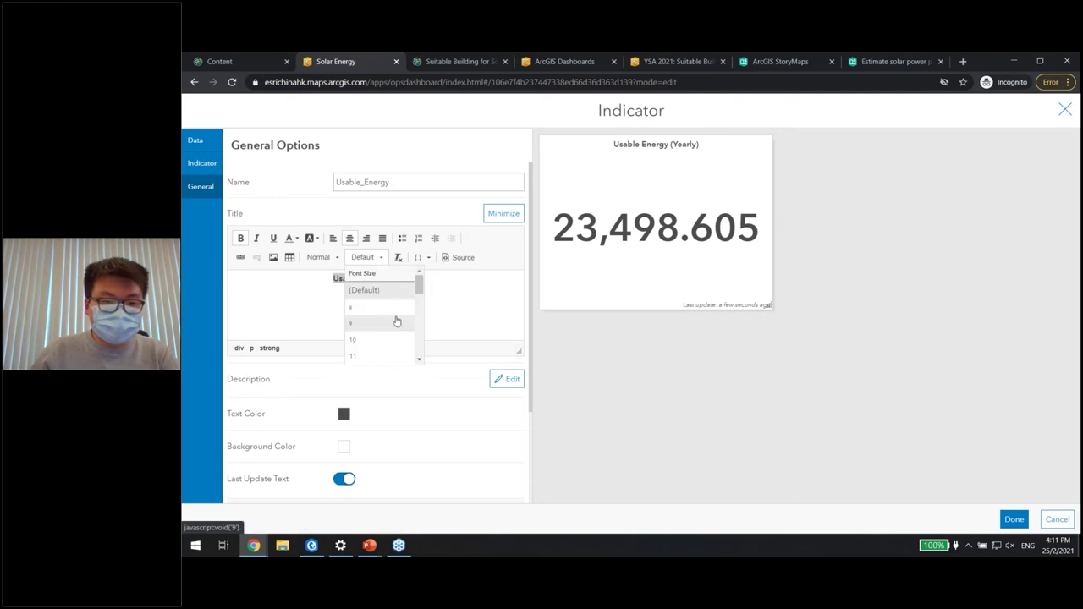
pyautogui.click(333, 261)
pyautogui.click(338, 335)
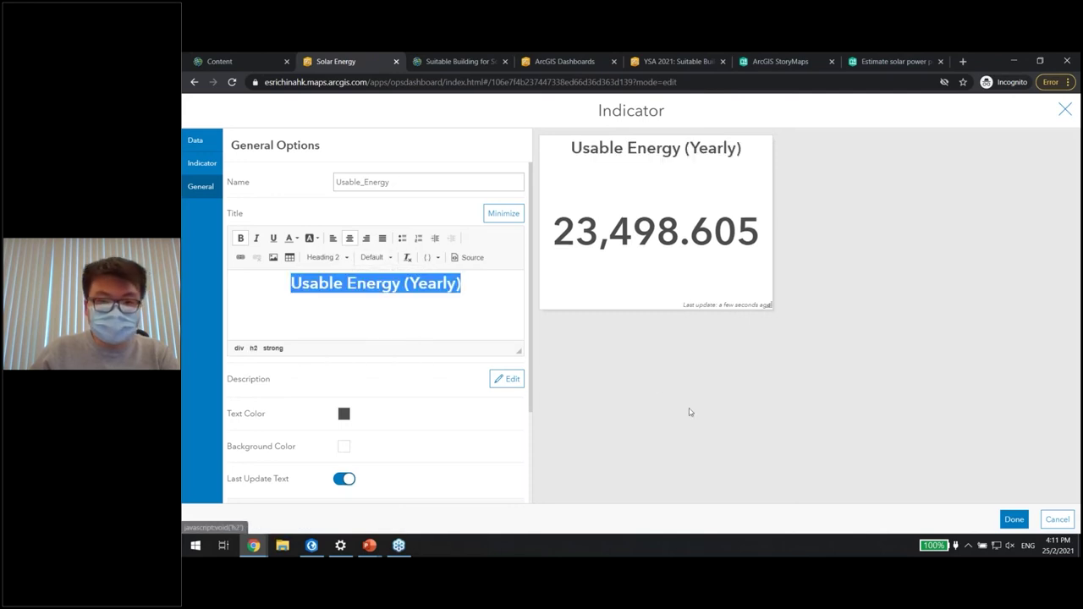
# Set the indicator's middle text size to x-large and its colour to blue #0070ff
pyautogui.click(203, 165)
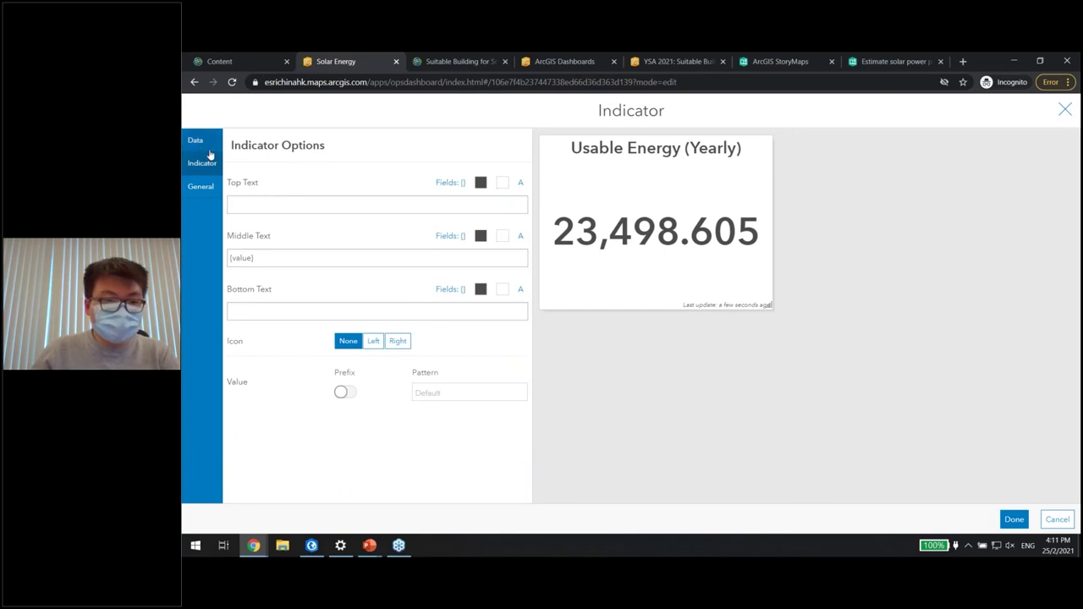
pyautogui.click(520, 238)
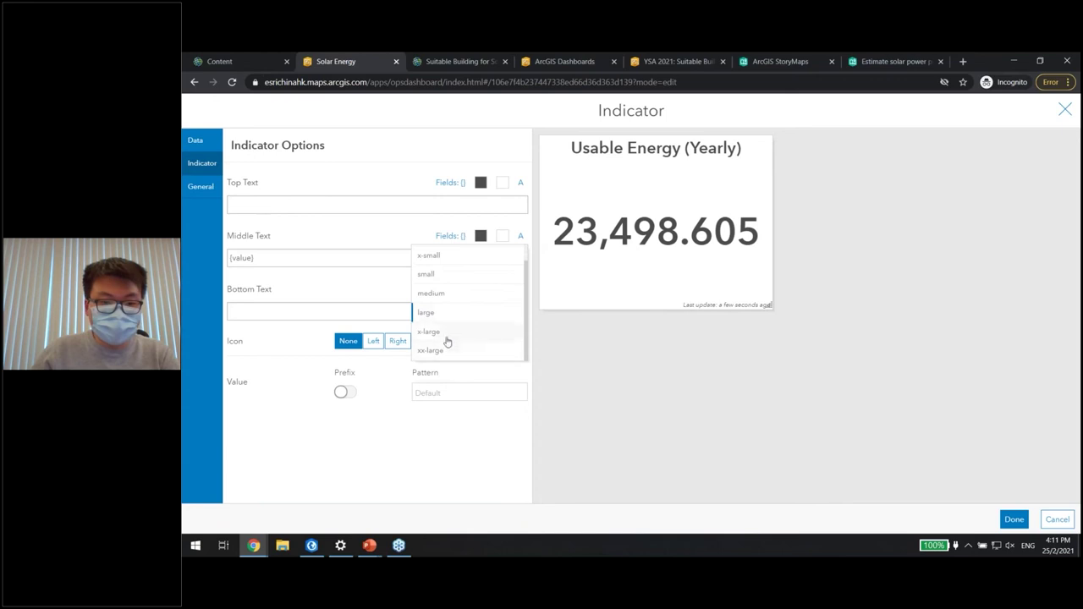
pyautogui.click(438, 332)
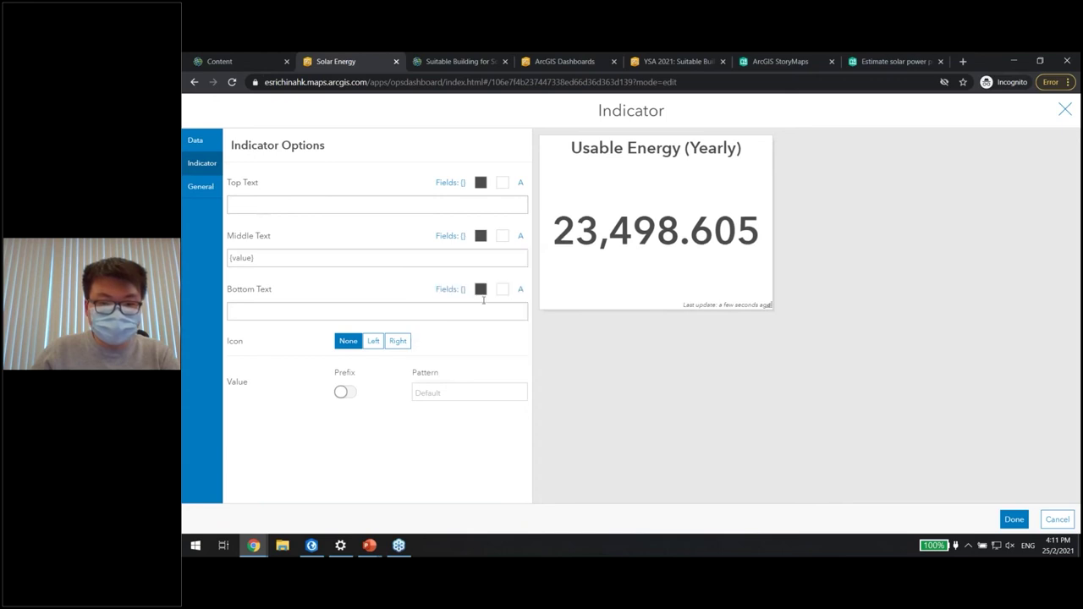
pyautogui.click(481, 236)
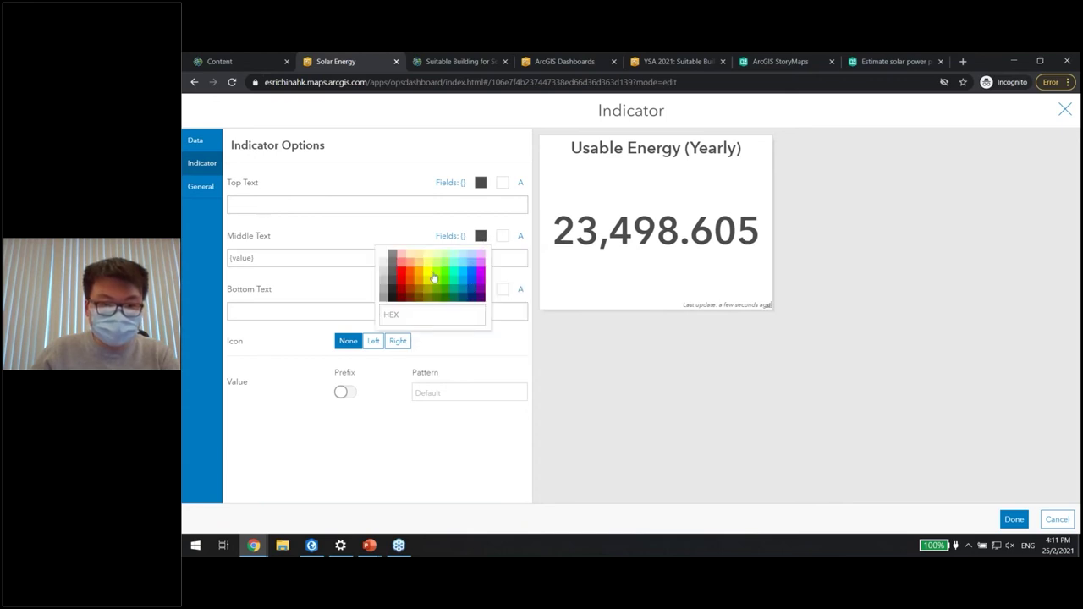
pyautogui.click(470, 277)
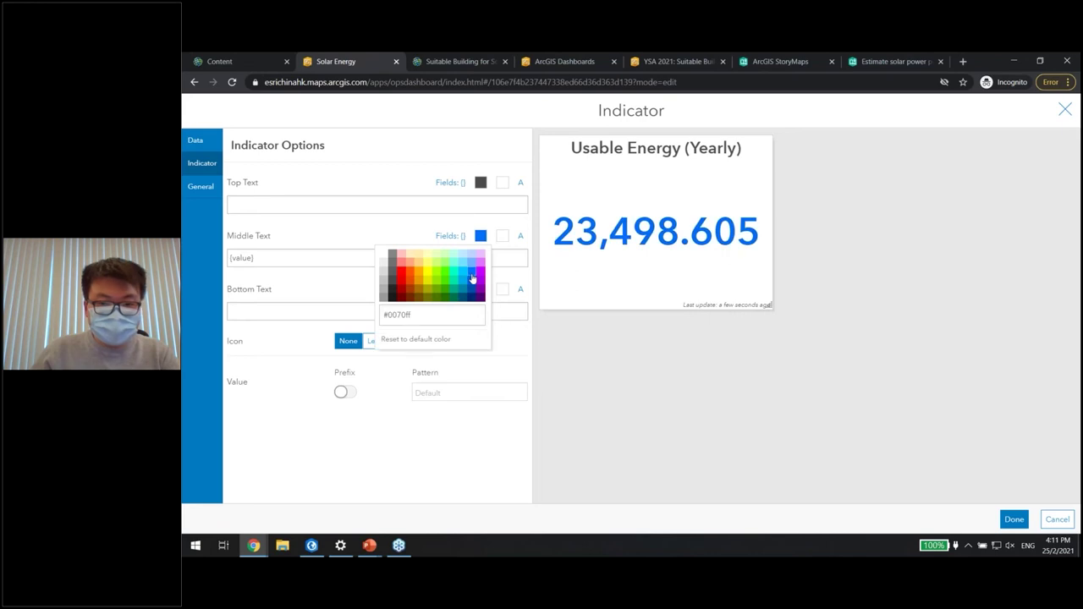
pyautogui.click(592, 408)
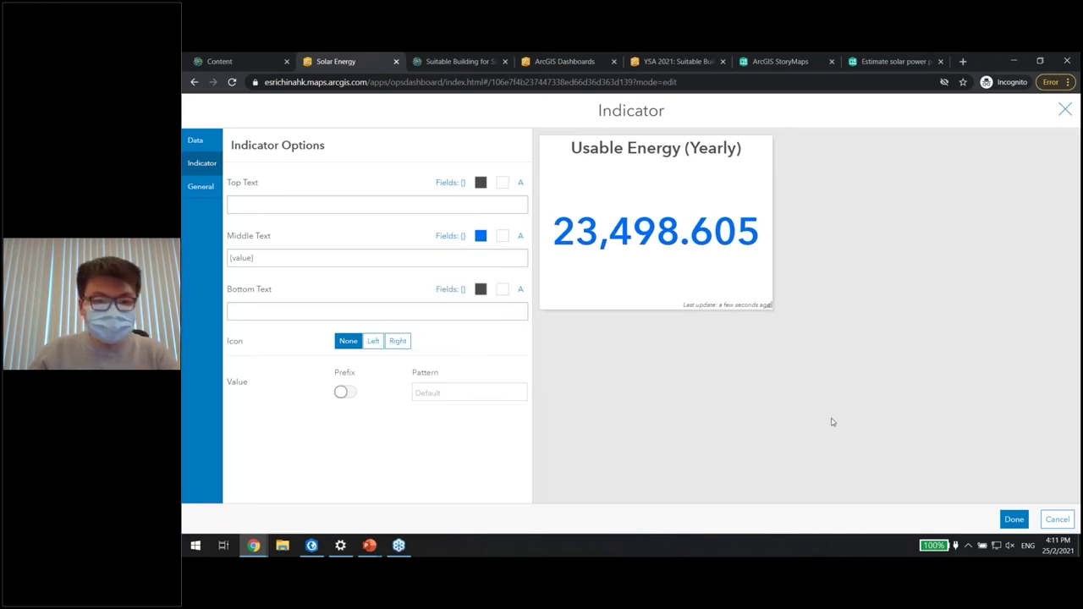
# Enter WhM as the indicator's bottom text
pyautogui.click(494, 311)
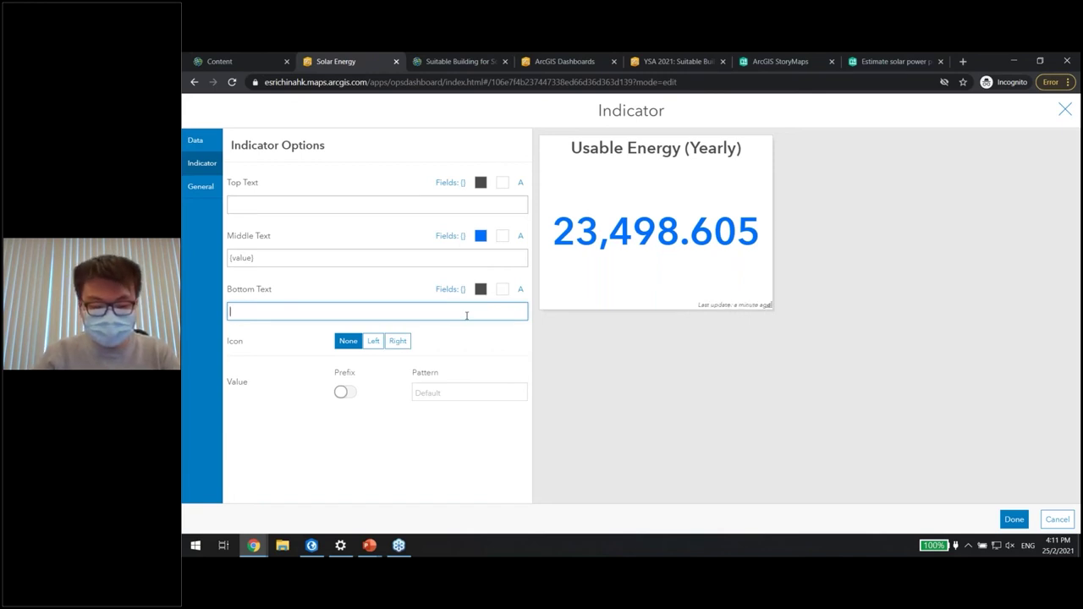
pyautogui.write('Wh/')
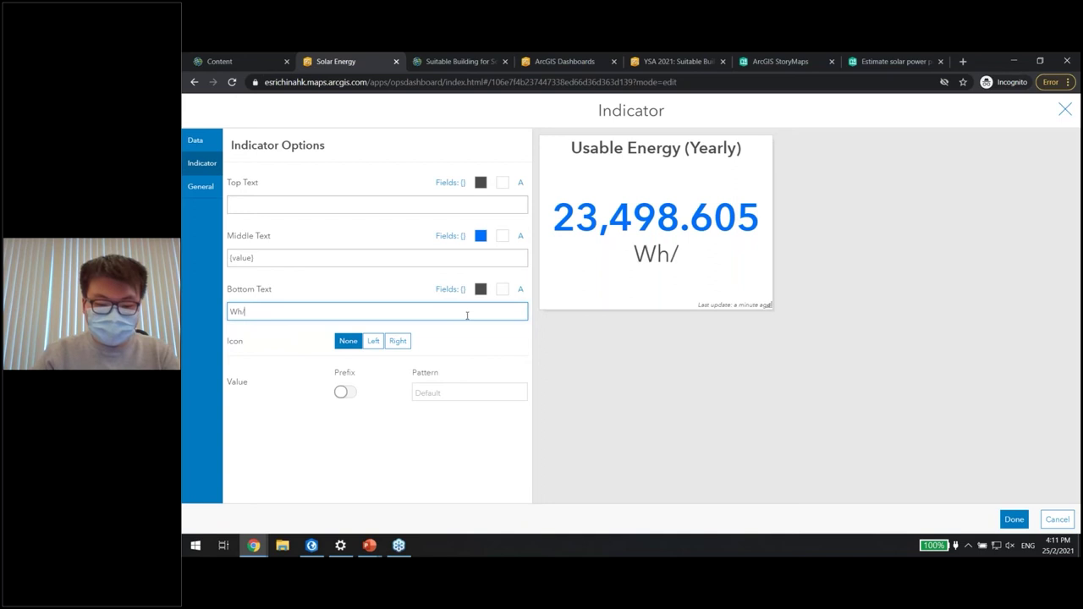
pyautogui.press('BackSpace')
pyautogui.write('M')
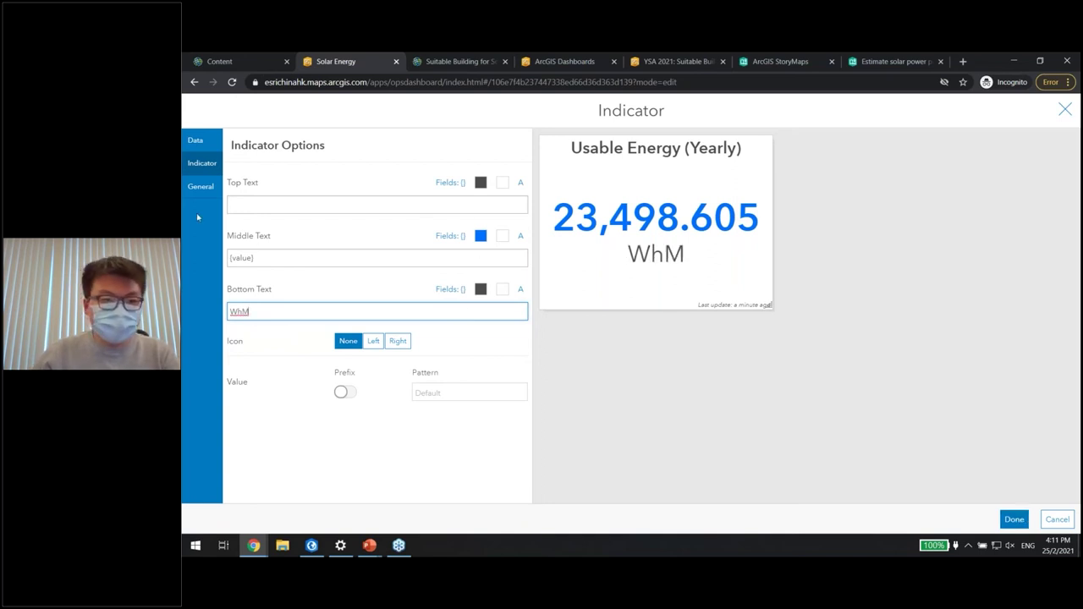
# Finish the indicator's configuration and dock the element below the map in the dashboard layout
pyautogui.click(1014, 518)
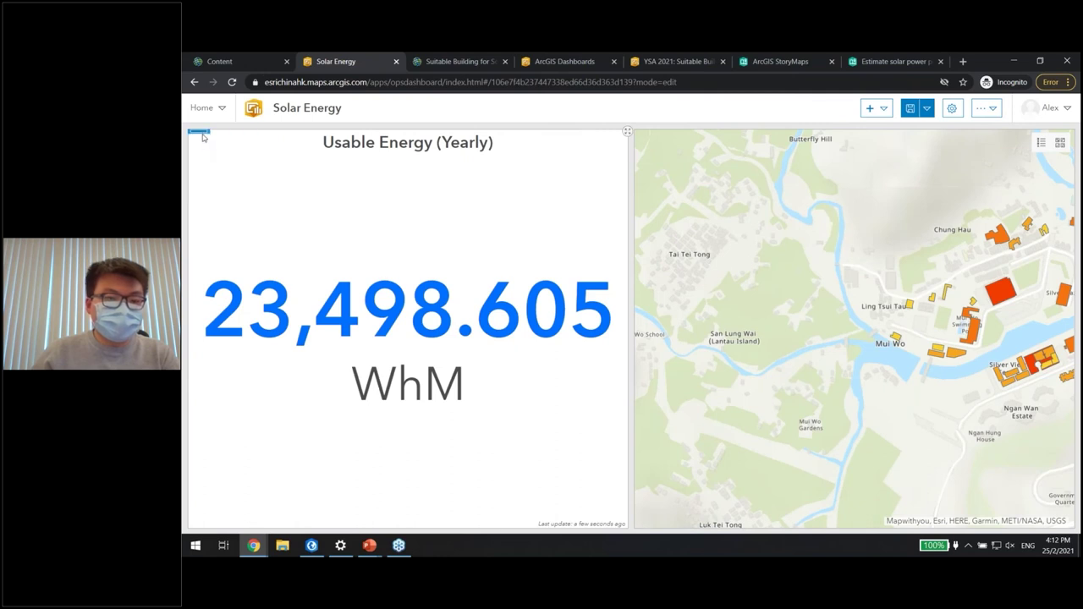
pyautogui.moveTo(203, 137); pyautogui.dragTo(859, 511)
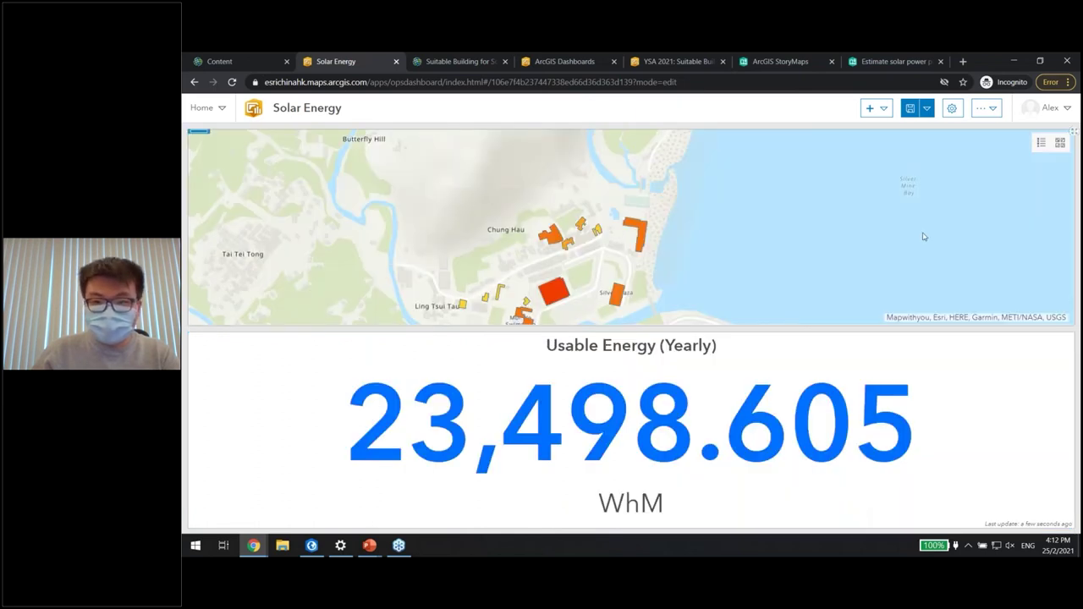
# Add a gauge element that uses the Suitable_Mui_Wo_Buildings layer
pyautogui.click(884, 110)
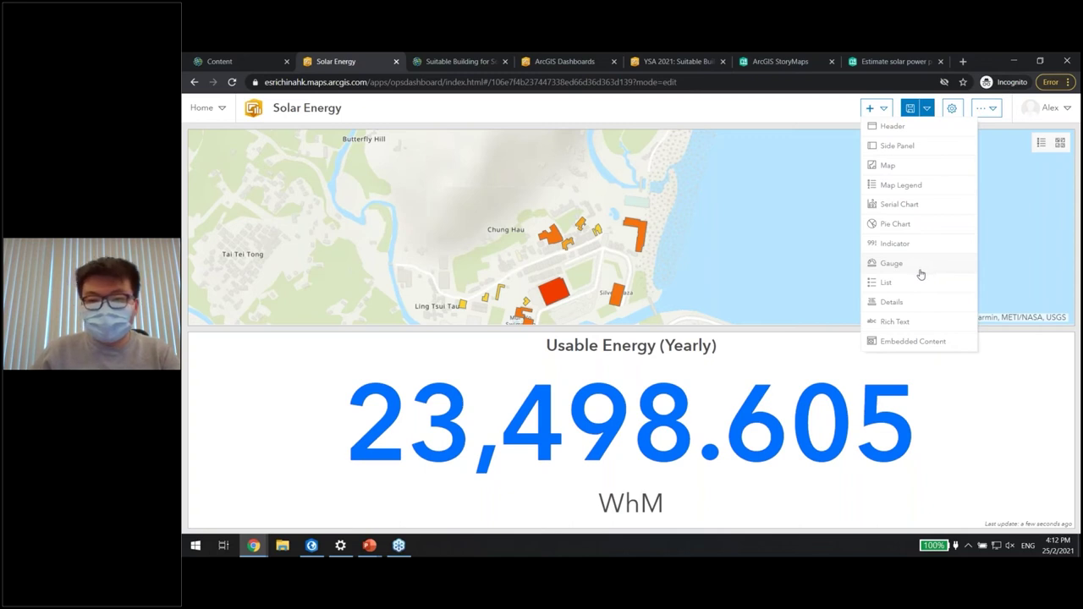
pyautogui.click(920, 271)
pyautogui.click(414, 234)
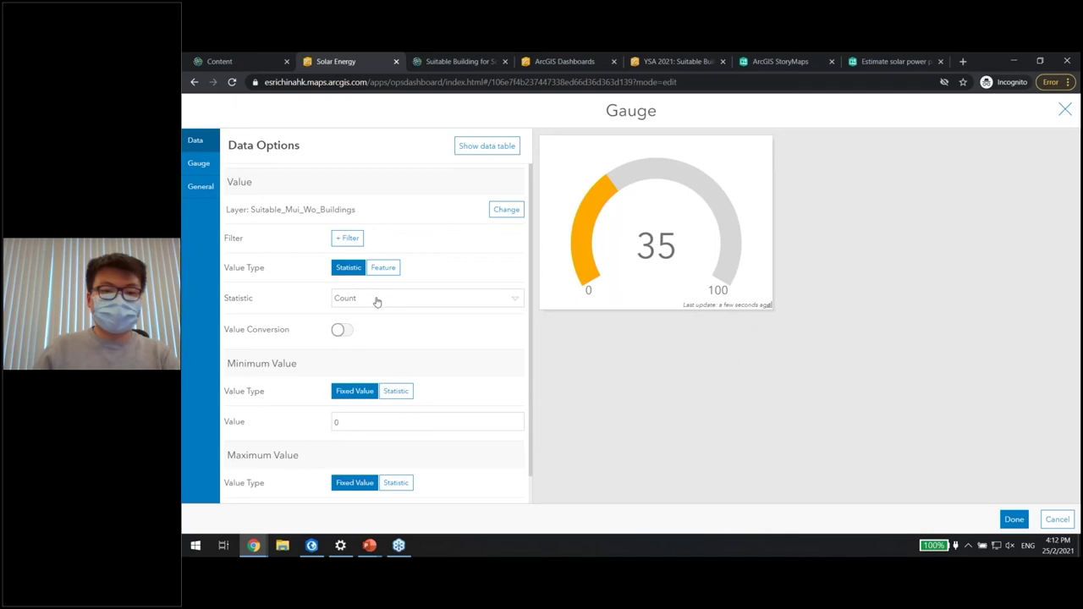
# Set the gauge's statistic to Sum of the "Electric Power Production Potential" field
pyautogui.click(375, 298)
pyautogui.scroll(-1, 442, 377)
pyautogui.click(375, 365)
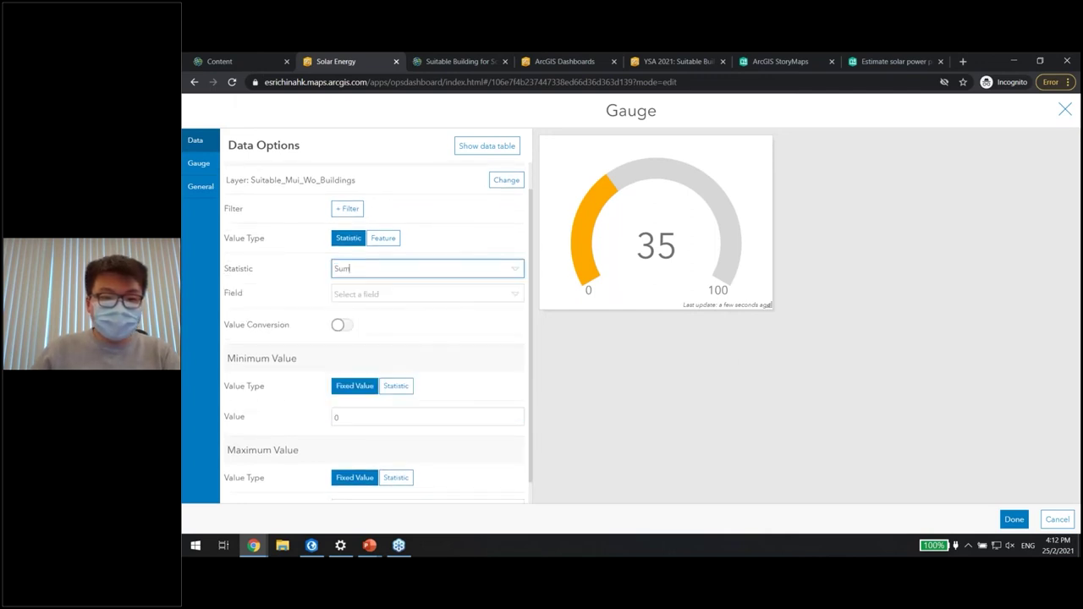
pyautogui.click(428, 295)
pyautogui.scroll(-5, 451, 384)
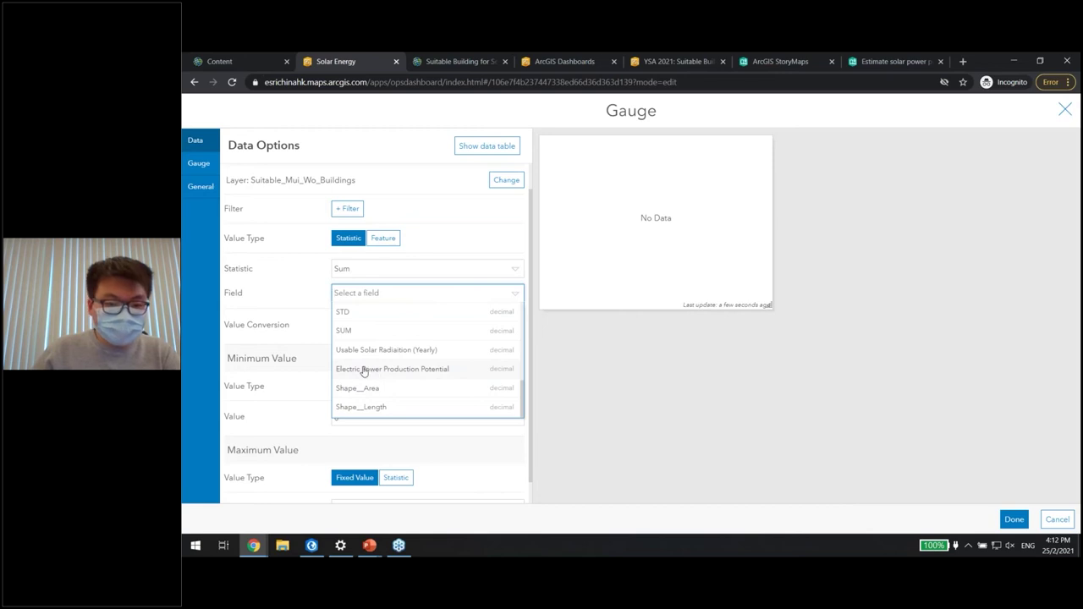
pyautogui.click(435, 370)
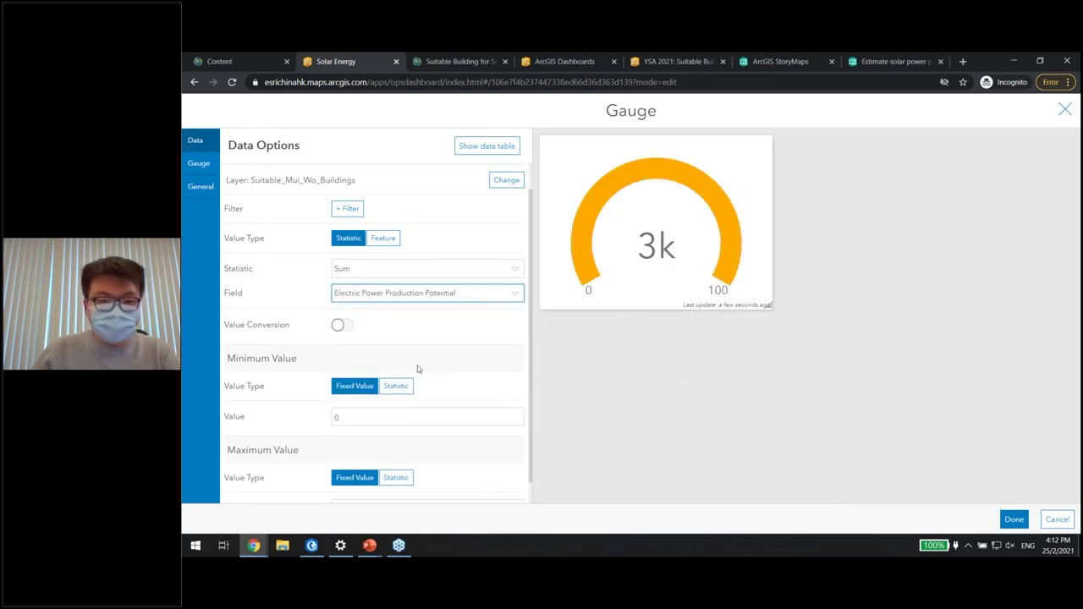
# Give the gauge the title "Electric" and format it as centred Heading 2 text
pyautogui.click(201, 165)
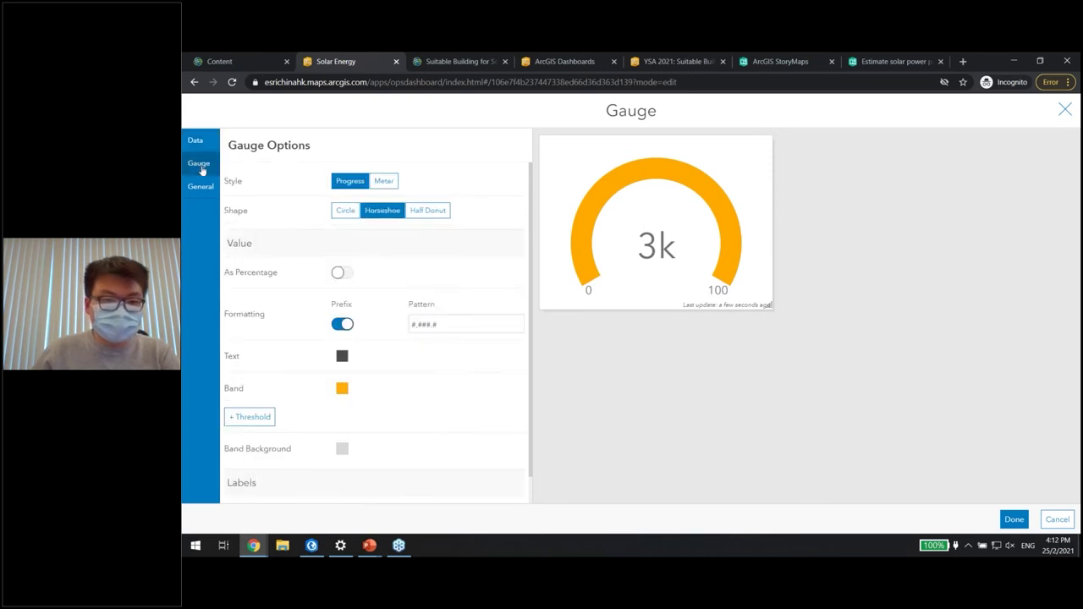
pyautogui.click(200, 186)
pyautogui.click(510, 214)
pyautogui.click(340, 292)
pyautogui.write('Electric')
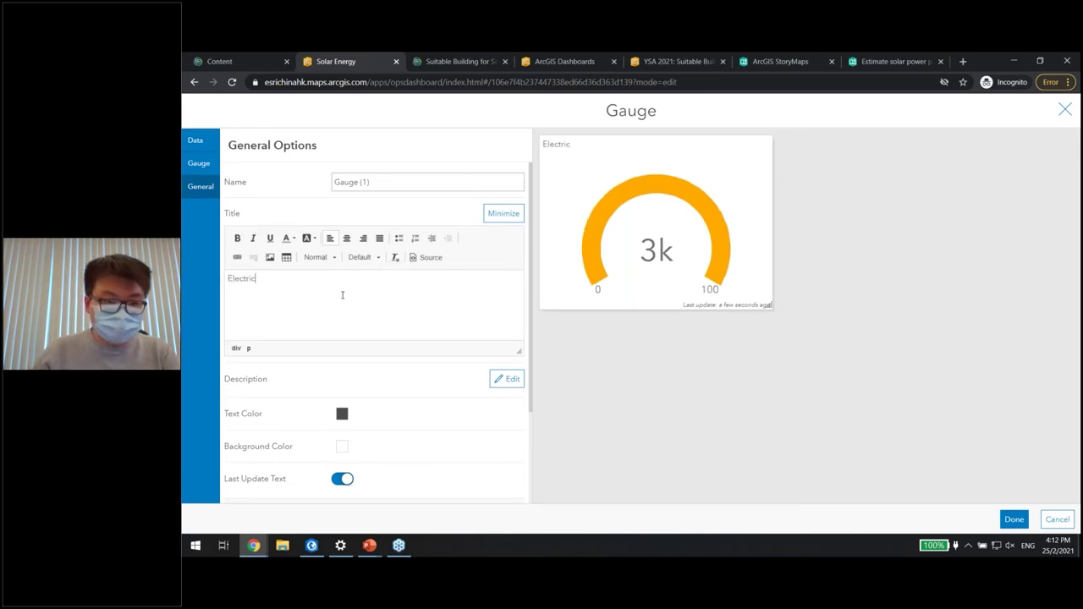
pyautogui.click(317, 258)
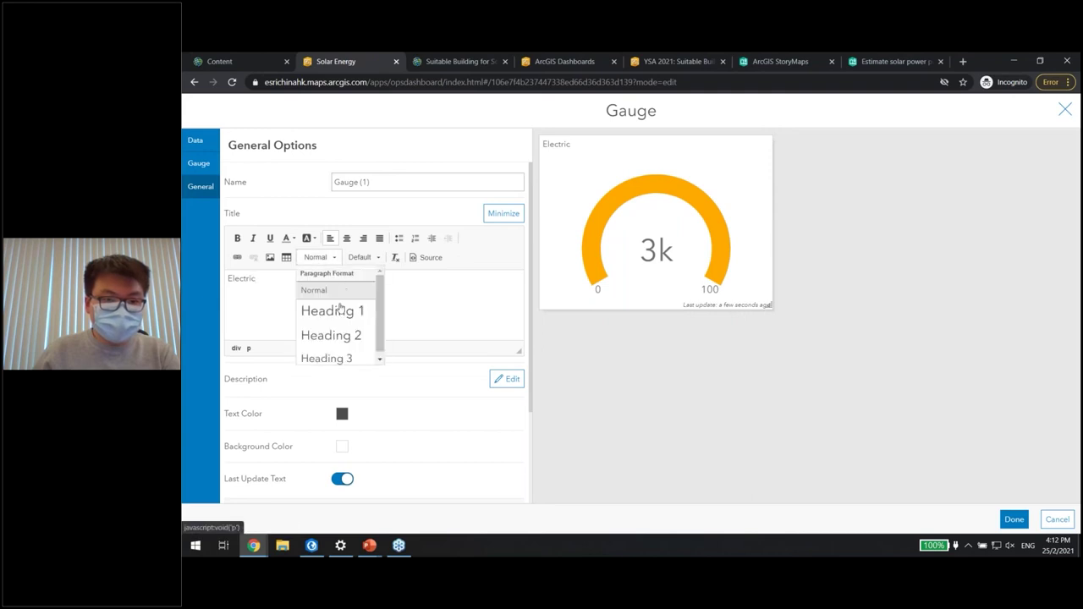
pyautogui.click(339, 335)
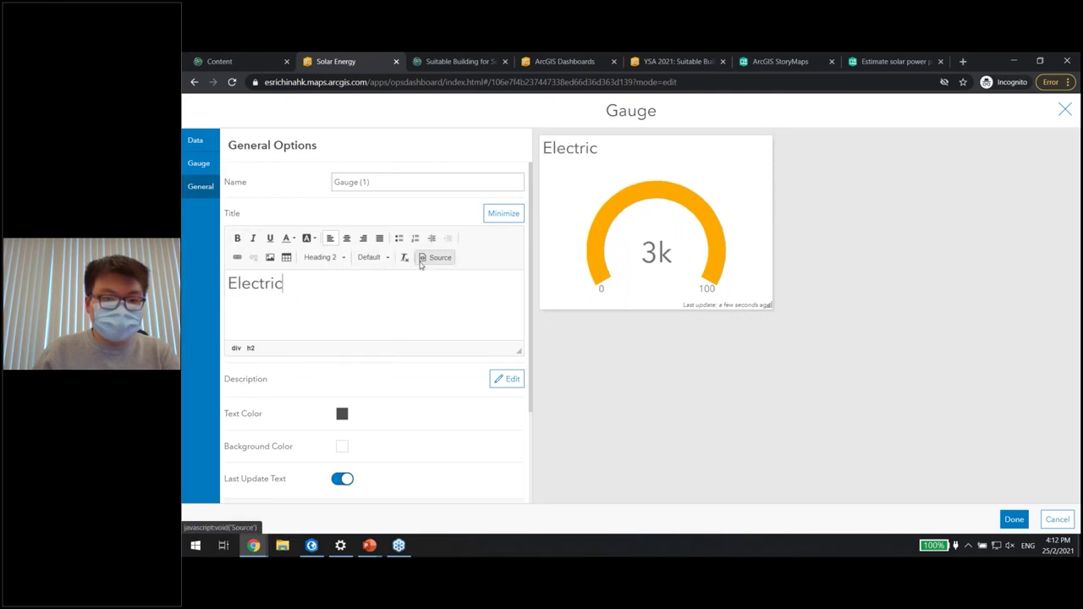
pyautogui.click(346, 239)
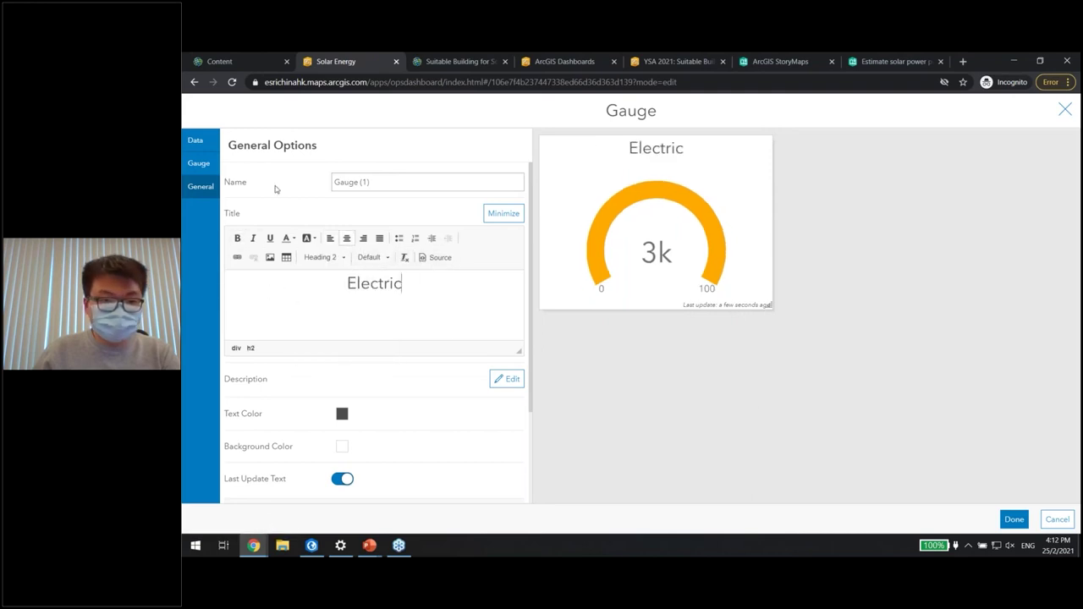
# Try the Meter style on the gauge, return it to Progress and set its shape to Circle
pyautogui.click(199, 166)
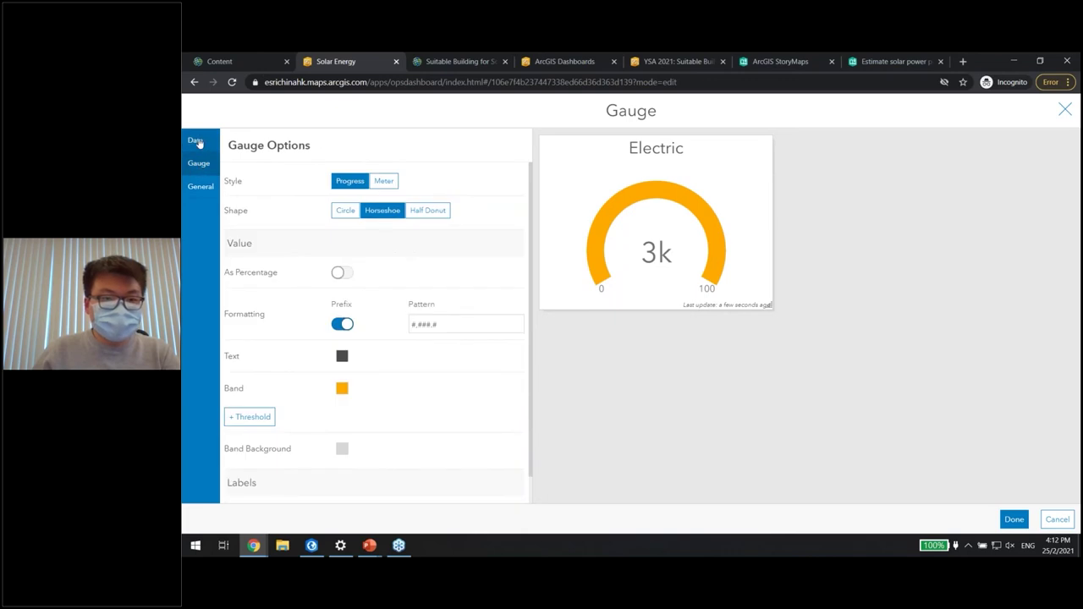
pyautogui.click(196, 142)
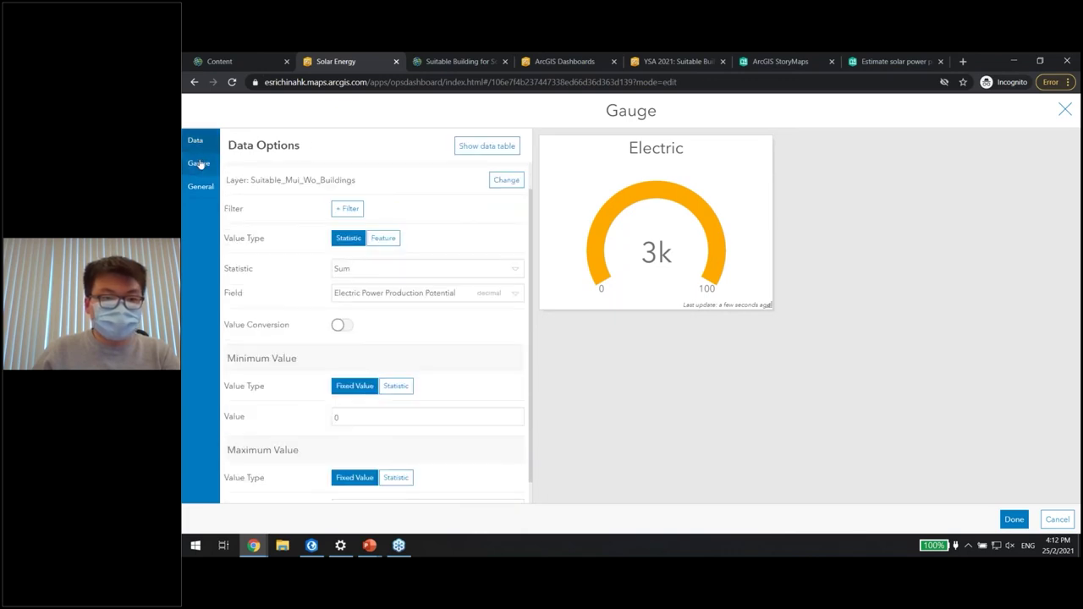
pyautogui.click(199, 163)
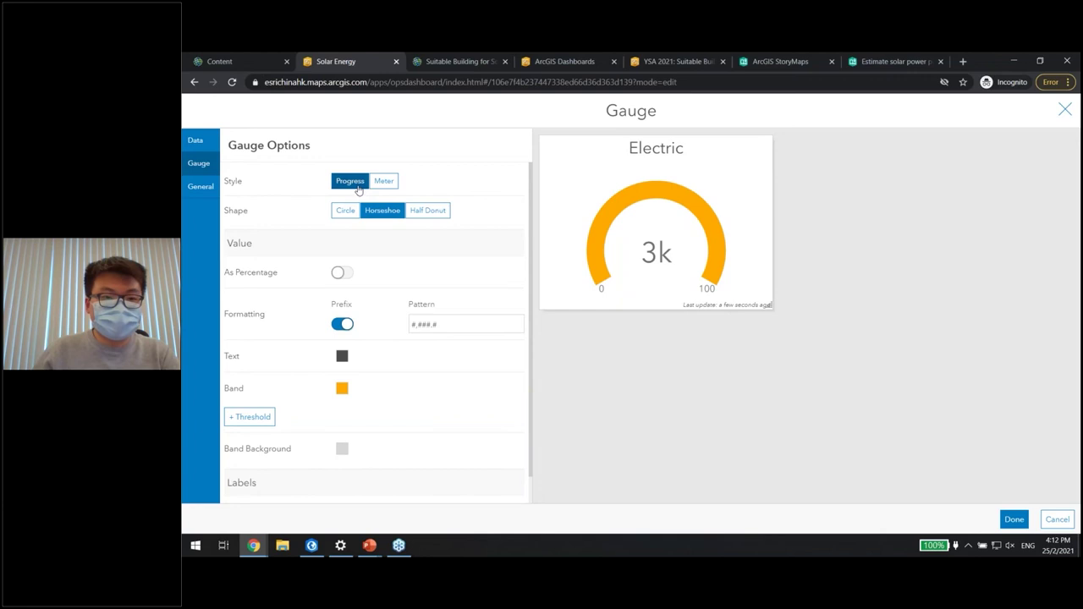
pyautogui.click(384, 182)
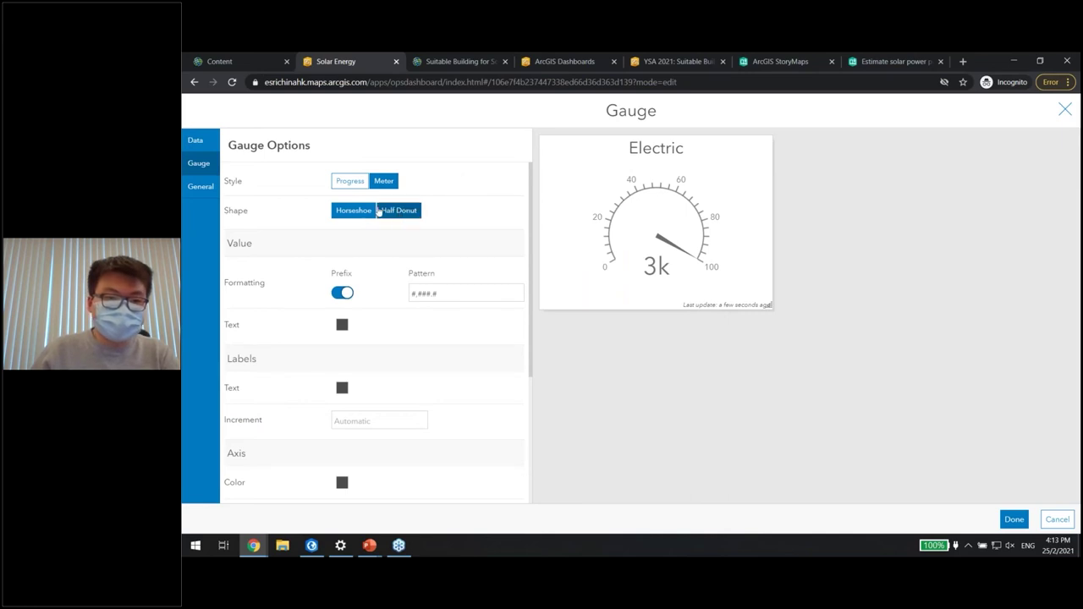
pyautogui.click(348, 181)
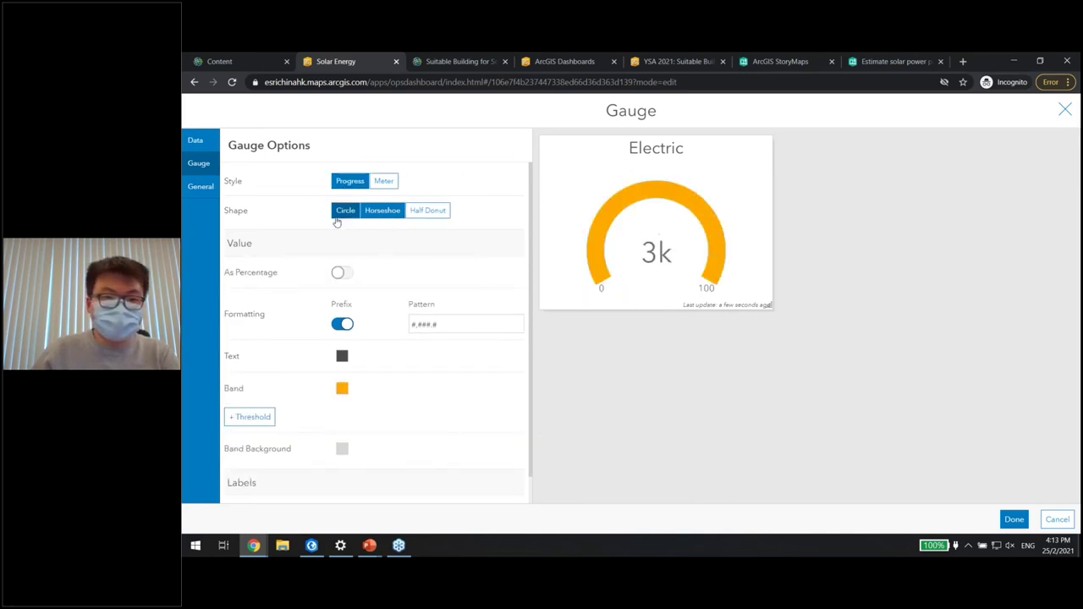
pyautogui.click(345, 212)
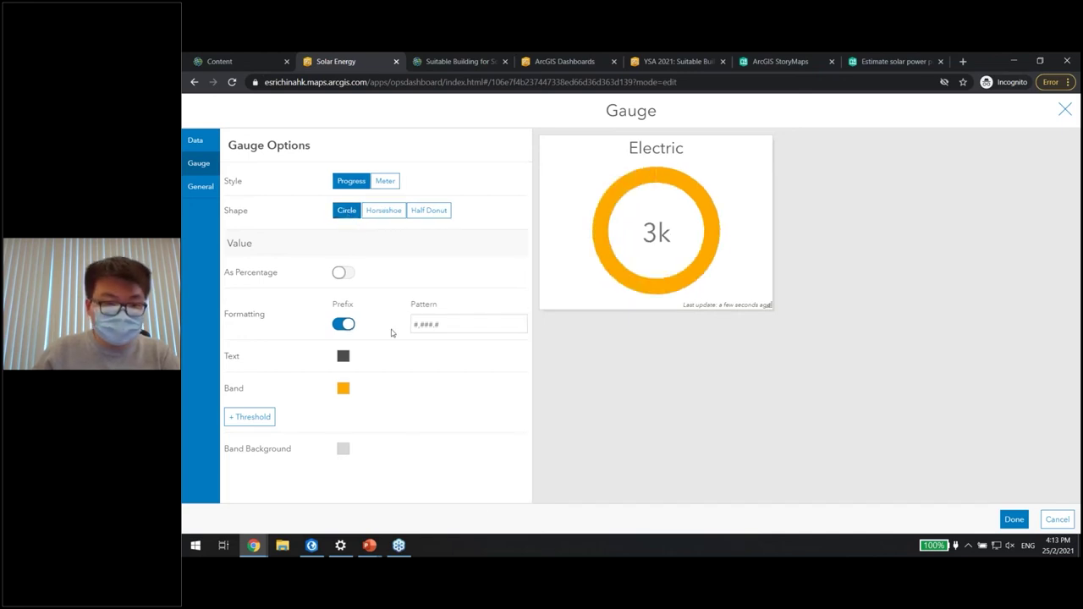
# Set the gauge's band colour to red (#ff0000), finish the gauge and dock it beside the Usable Energy (Yearly) indicator
pyautogui.click(343, 388)
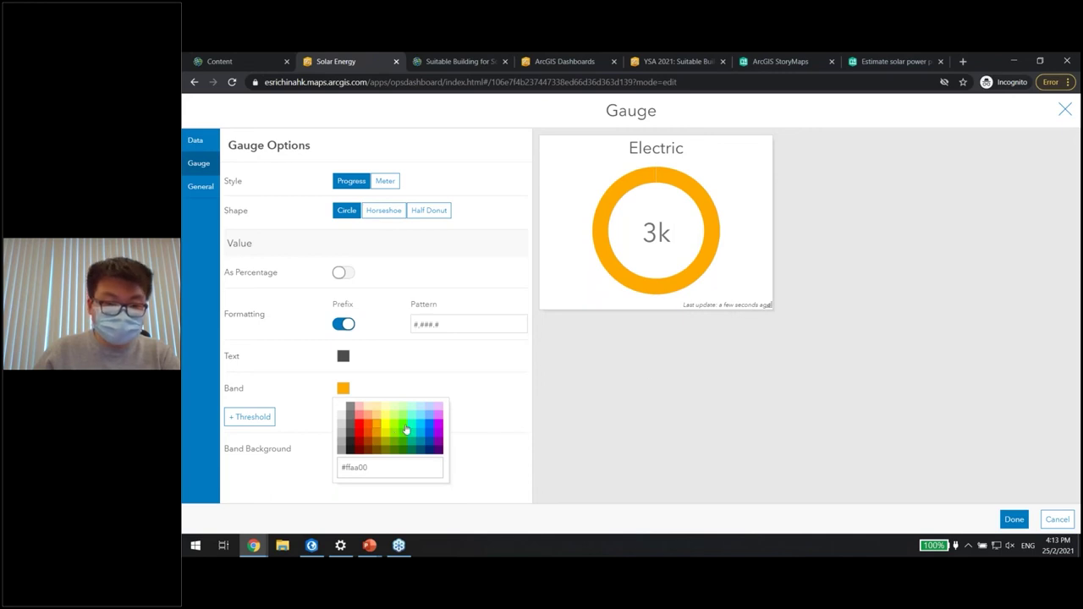
pyautogui.click(359, 431)
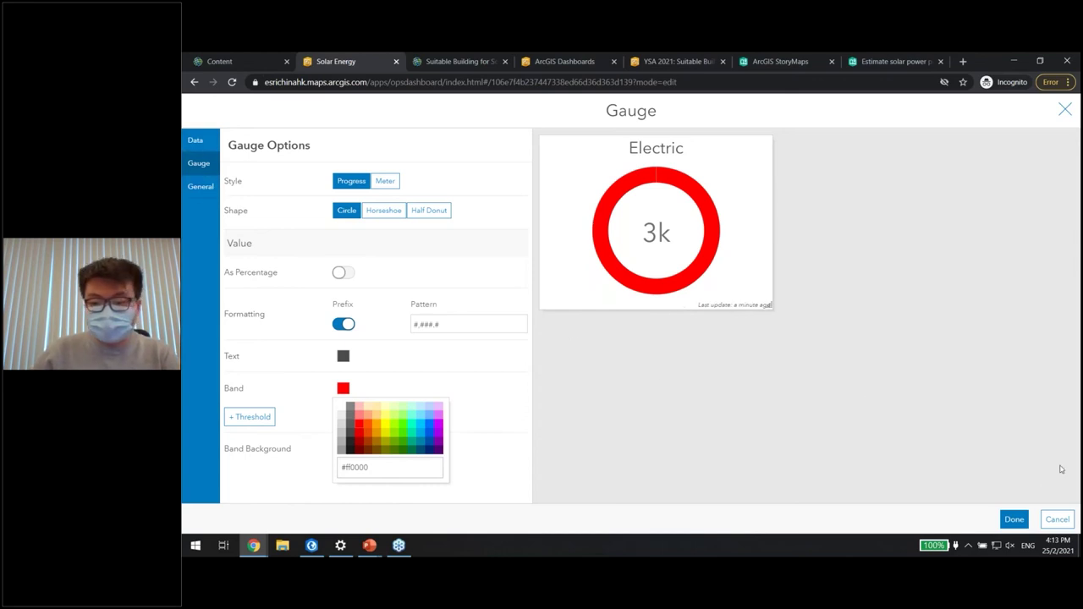
pyautogui.click(197, 192)
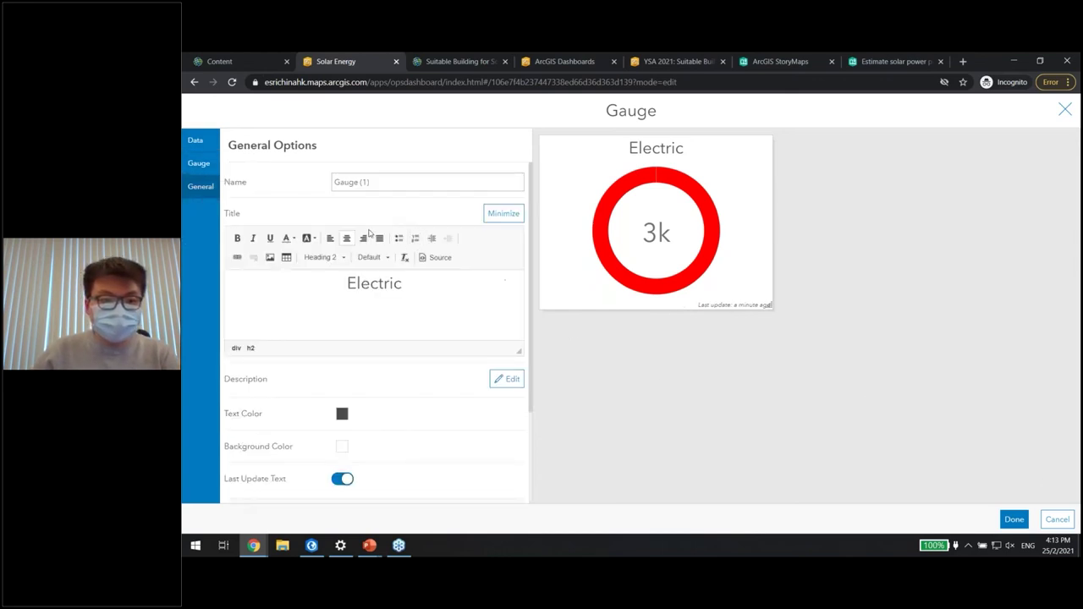
pyautogui.click(198, 163)
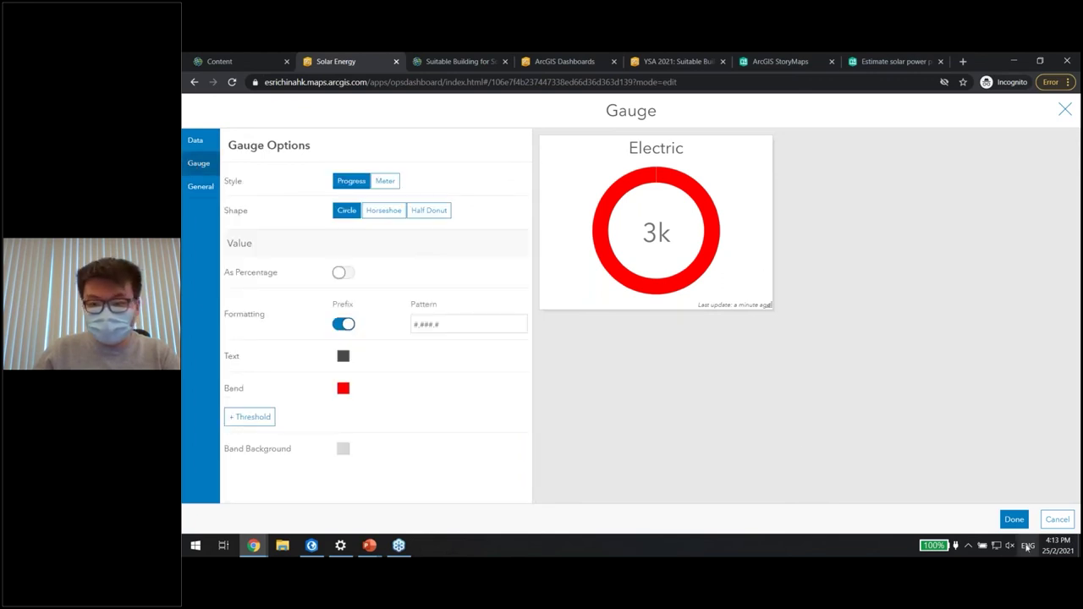
pyautogui.click(1015, 520)
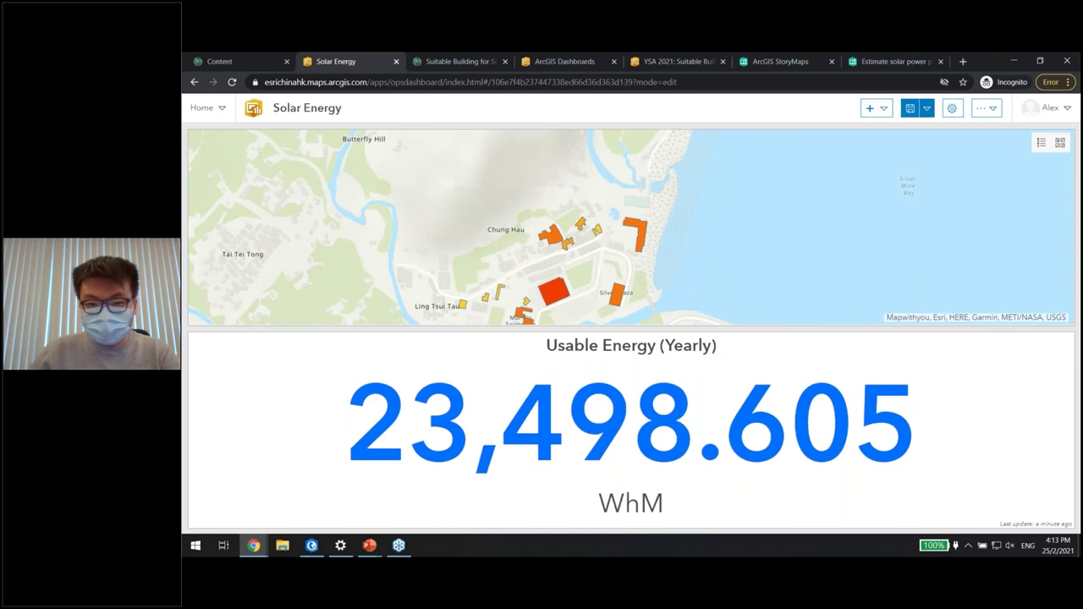
pyautogui.moveTo(198, 132); pyautogui.dragTo(1065, 432)
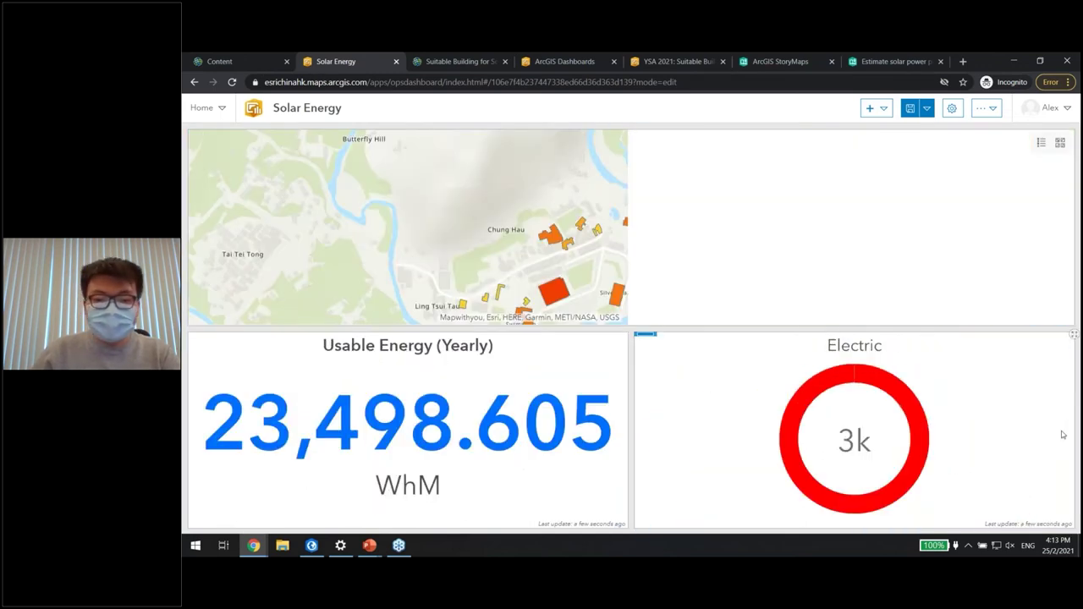
# Examine the suitable buildings around Mui Wo at different zoom levels on the dashboard map
pyautogui.moveTo(628, 253); pyautogui.dragTo(702, 245)
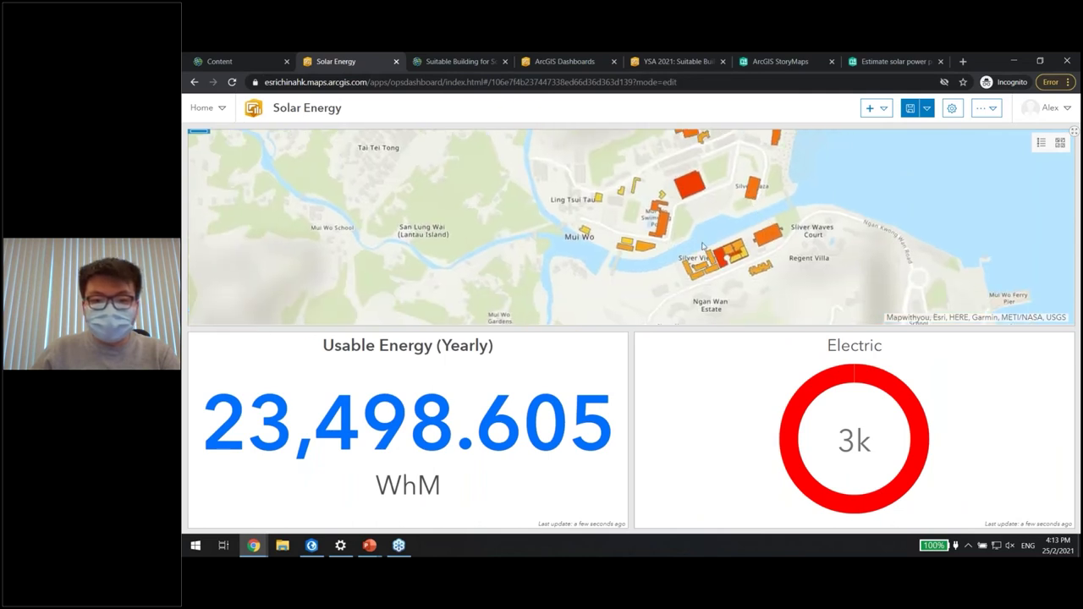
pyautogui.scroll(2, 702, 246)
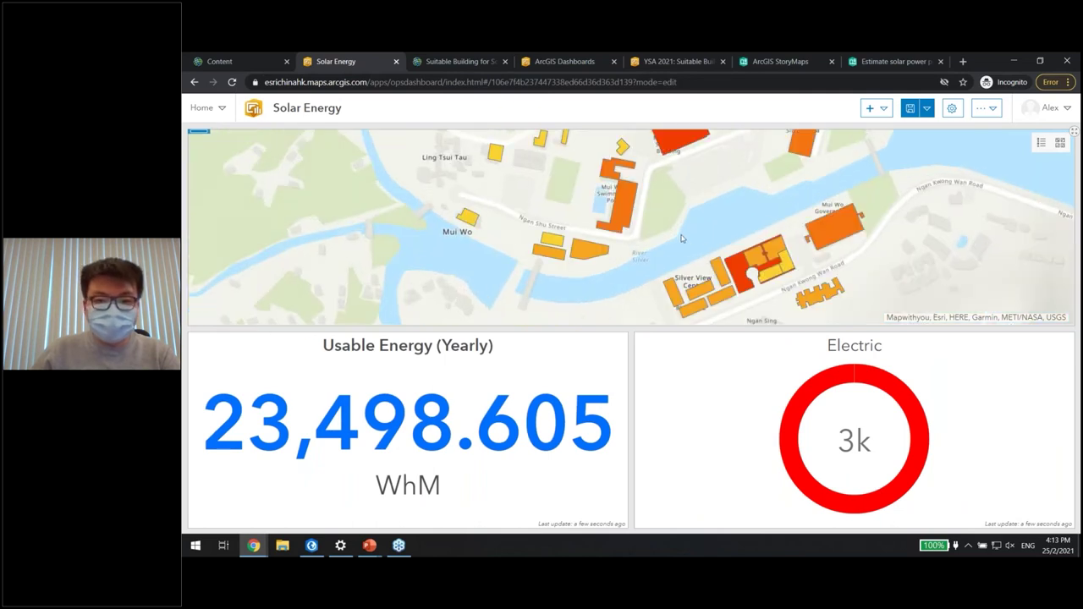
pyautogui.scroll(2, 682, 236)
pyautogui.scroll(-3, 669, 229)
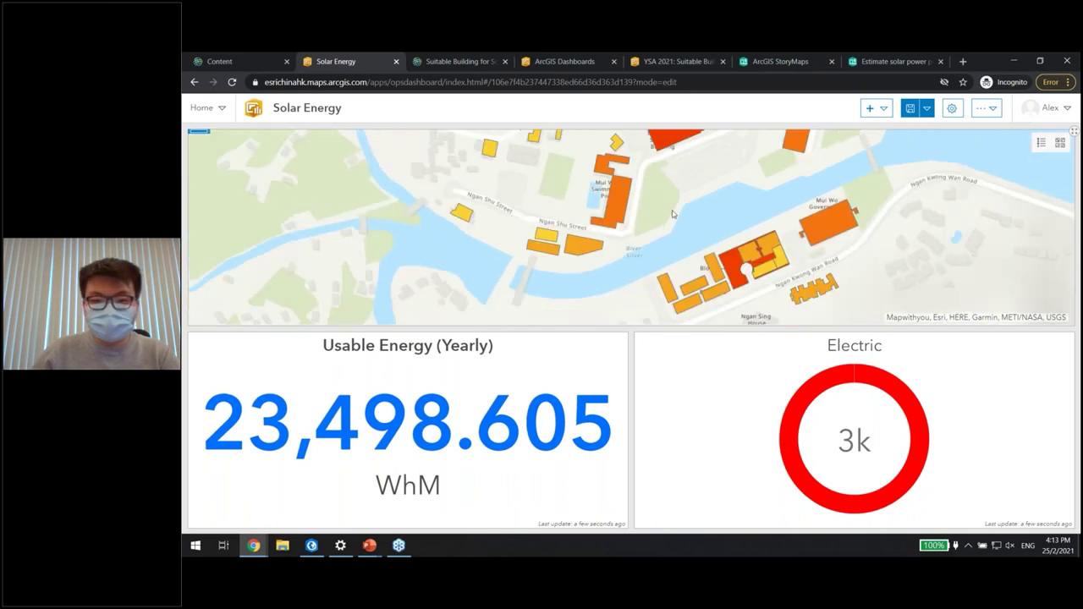
pyautogui.scroll(2, 629, 221)
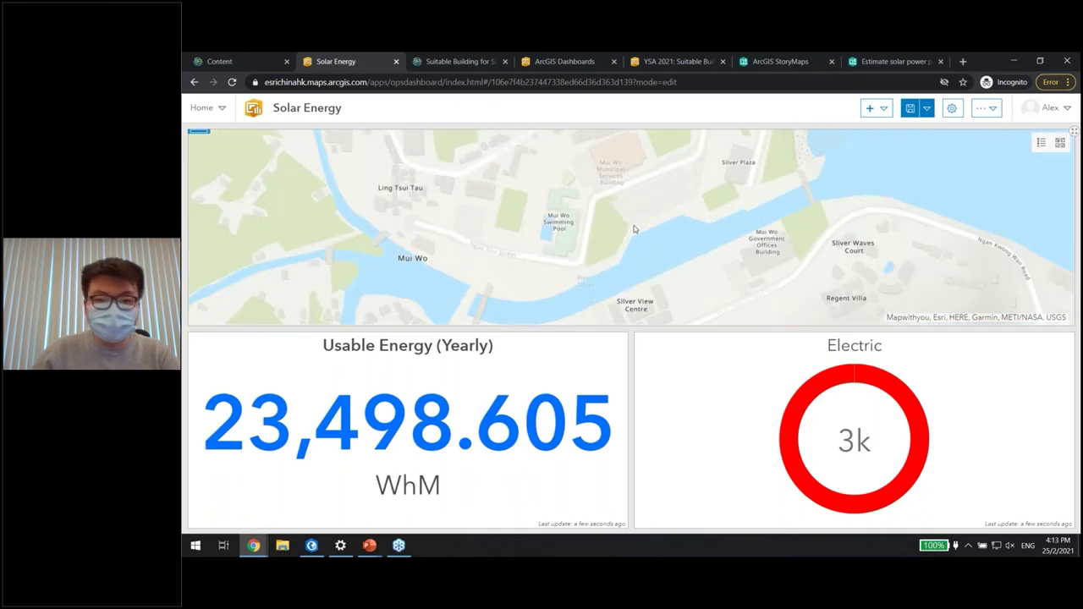
pyautogui.scroll(3, 719, 225)
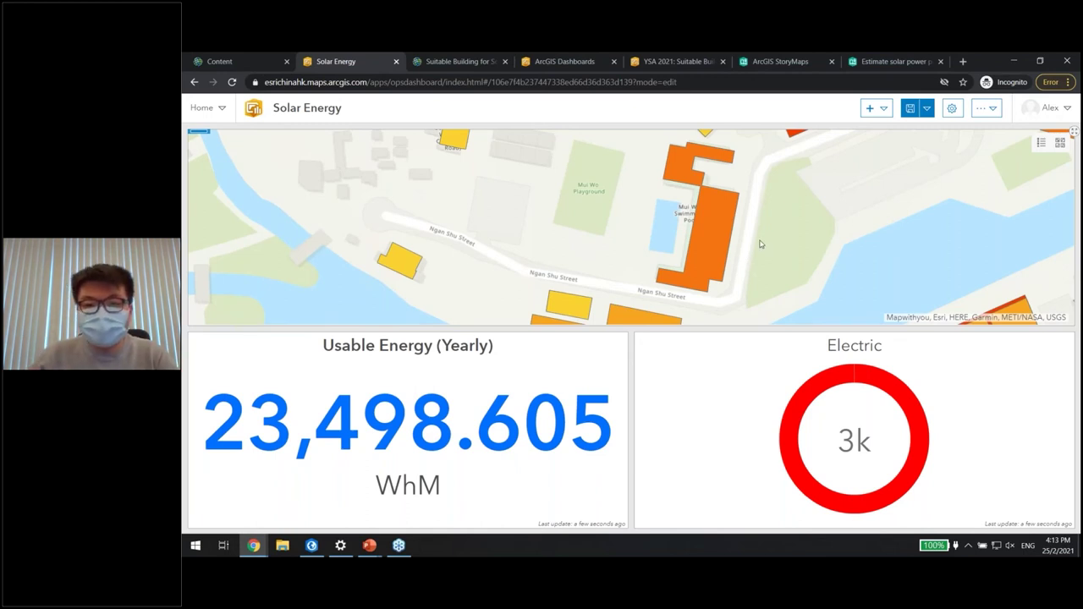
pyautogui.scroll(-2, 760, 244)
pyautogui.scroll(-2, 733, 205)
pyautogui.moveTo(734, 207); pyautogui.dragTo(696, 221)
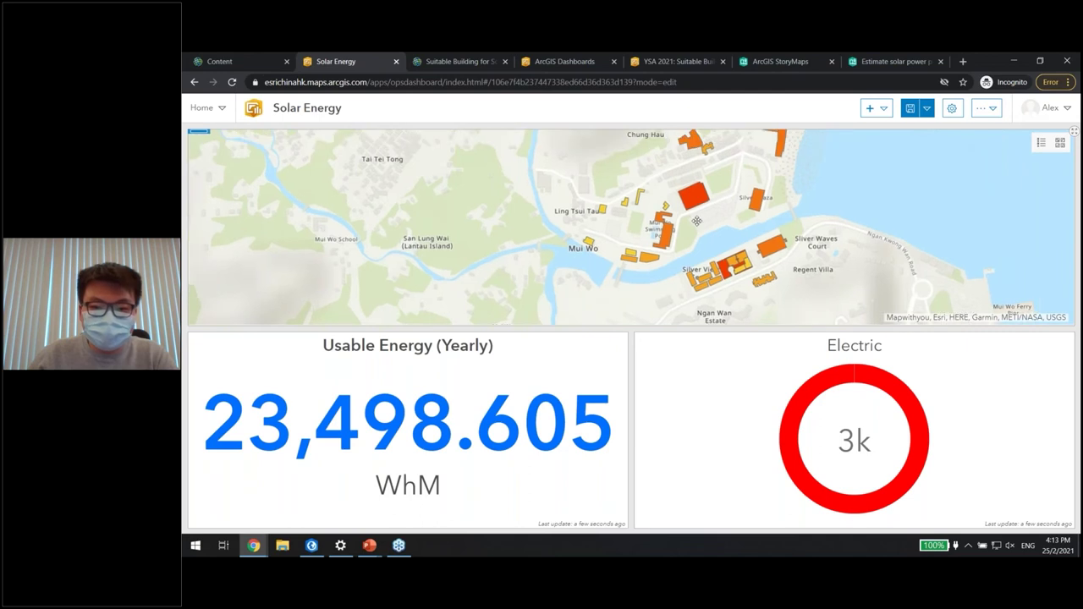
# Enlarge the map's row and make map extent changes filter both Usable_Energy and Gauge (1)
pyautogui.moveTo(631, 329); pyautogui.dragTo(622, 423)
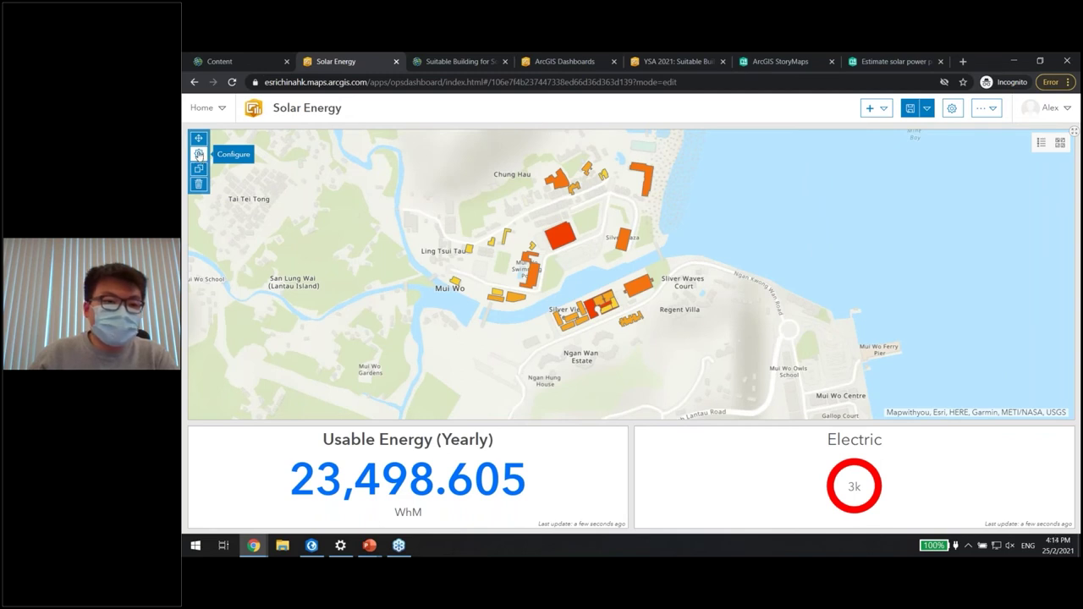
pyautogui.click(198, 154)
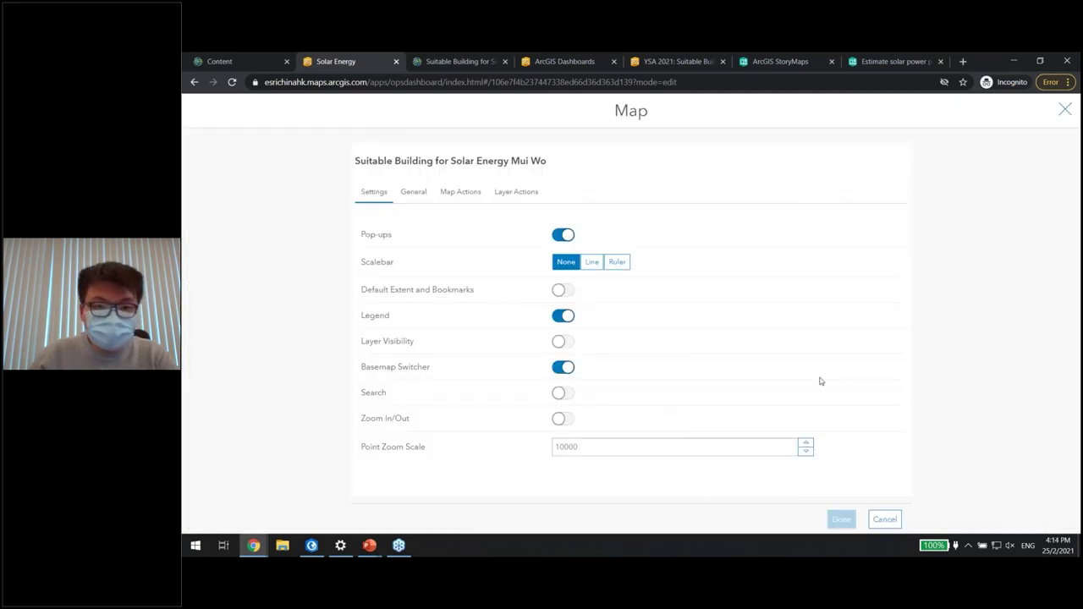
pyautogui.click(461, 195)
pyautogui.click(859, 258)
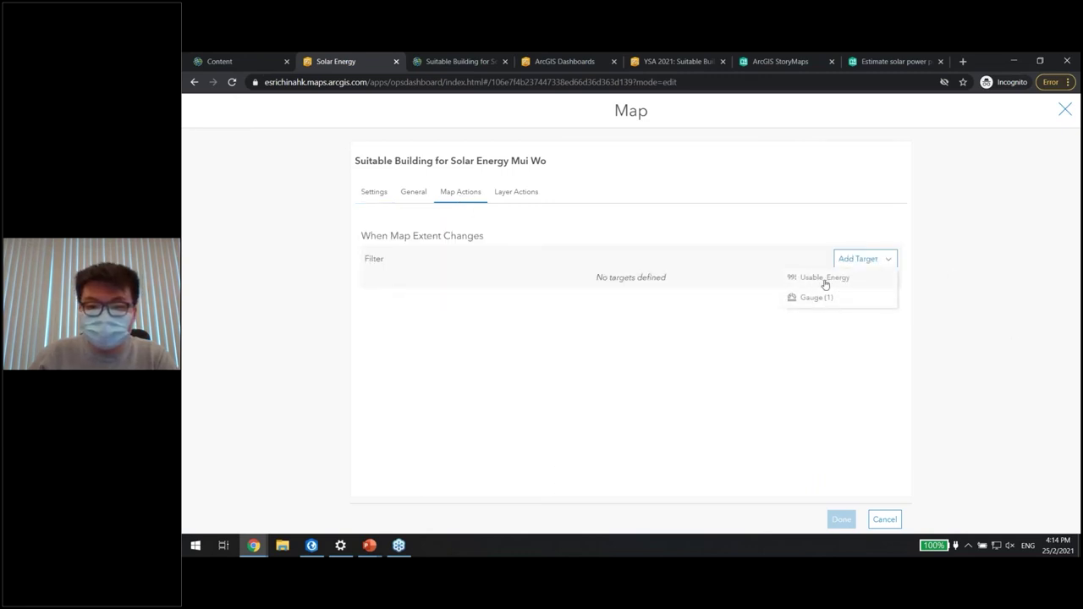
pyautogui.click(824, 279)
pyautogui.click(875, 260)
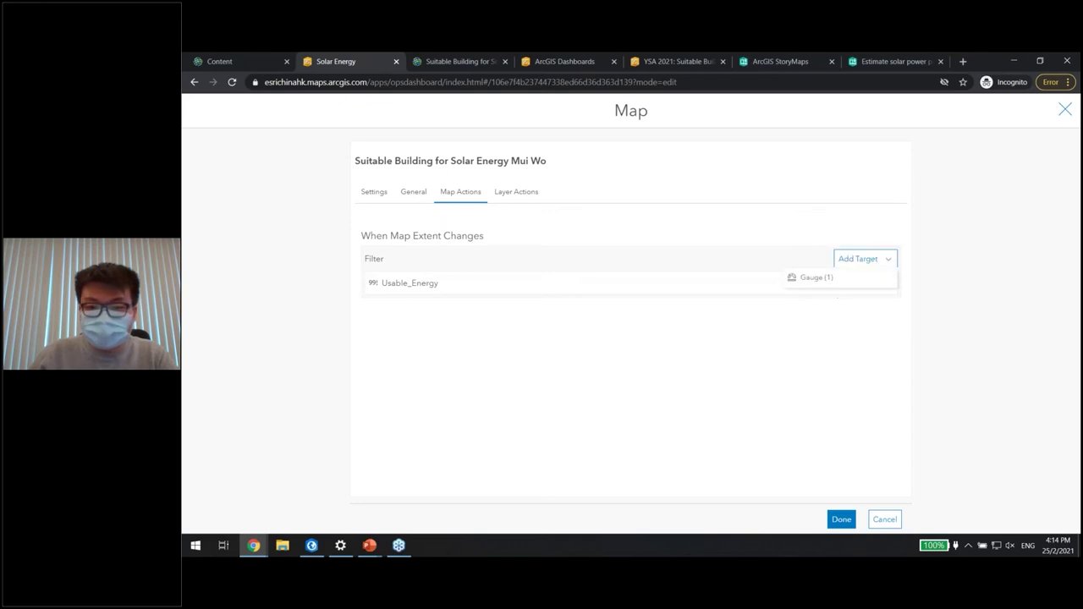
pyautogui.click(827, 278)
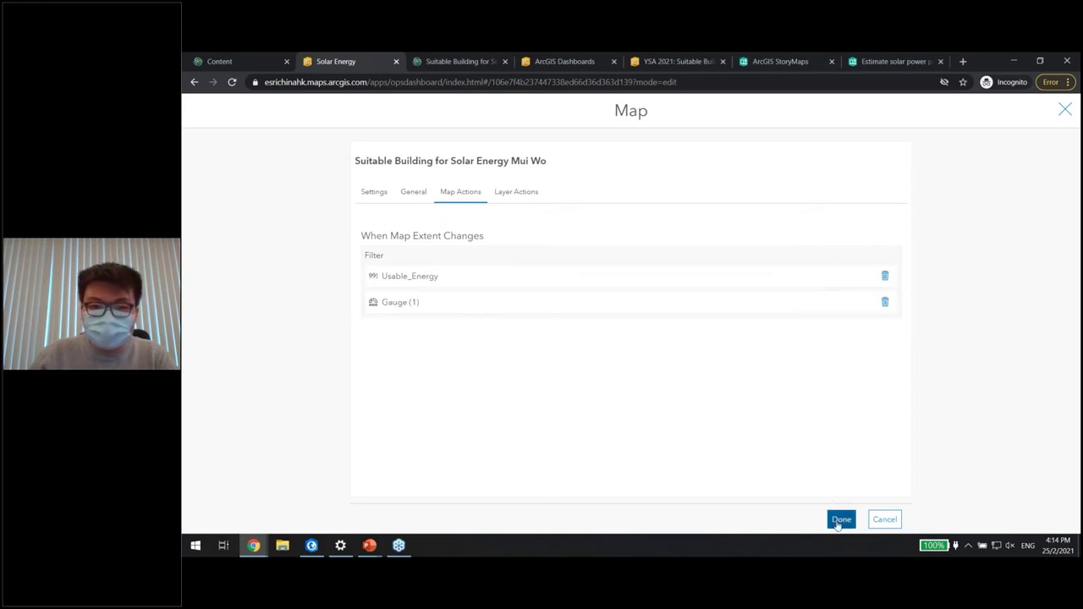
pyautogui.click(841, 519)
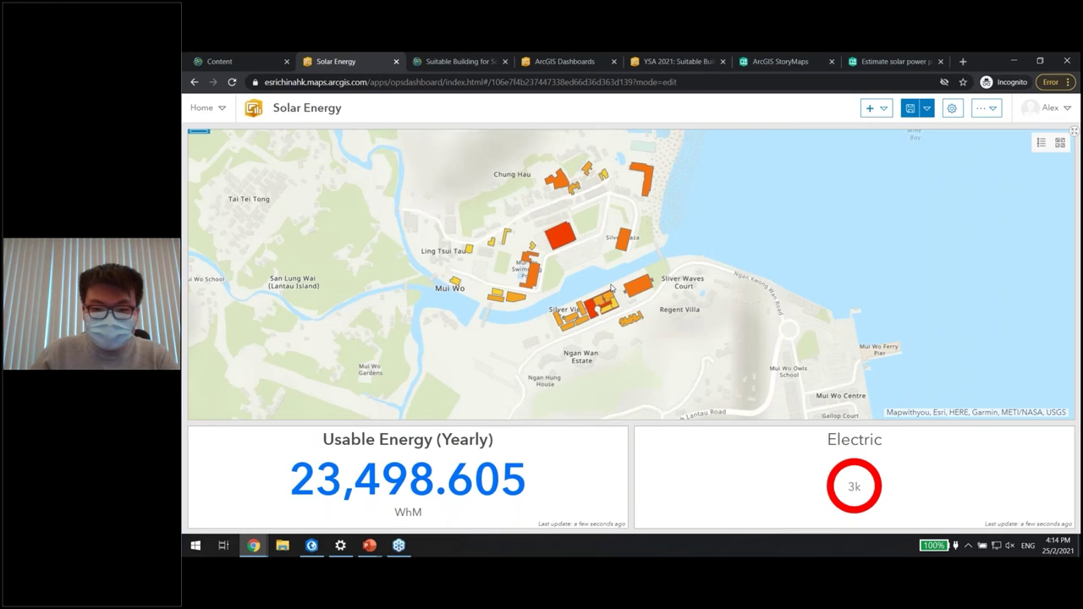
# Test the extent filter by viewing different parts of Mui Wo and checking how the indicator and gauge respond
pyautogui.scroll(2, 611, 288)
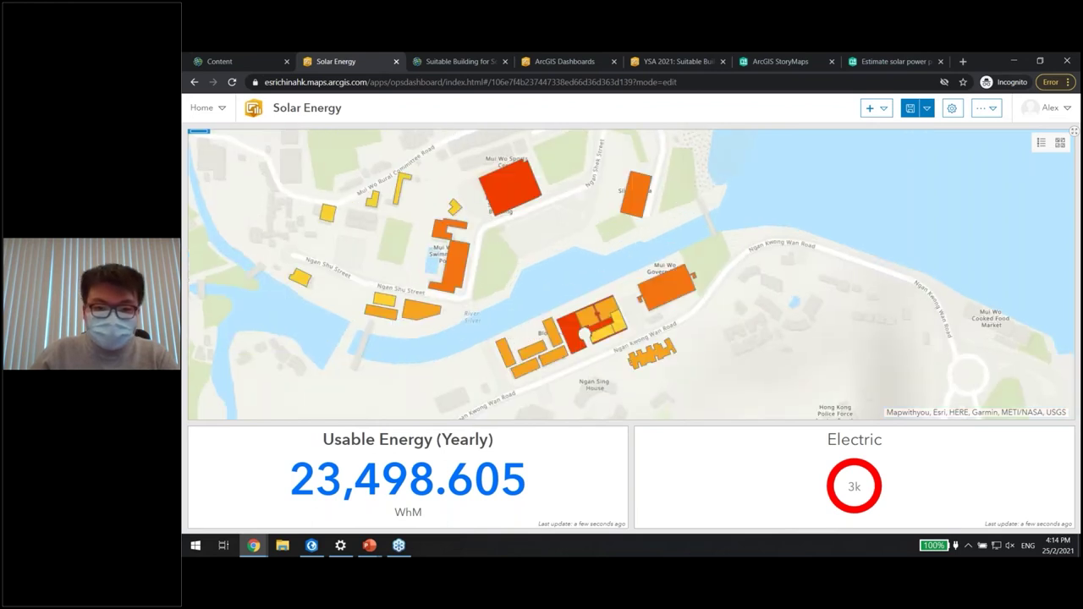
pyautogui.moveTo(439, 301); pyautogui.dragTo(582, 308)
pyautogui.scroll(2, 584, 306)
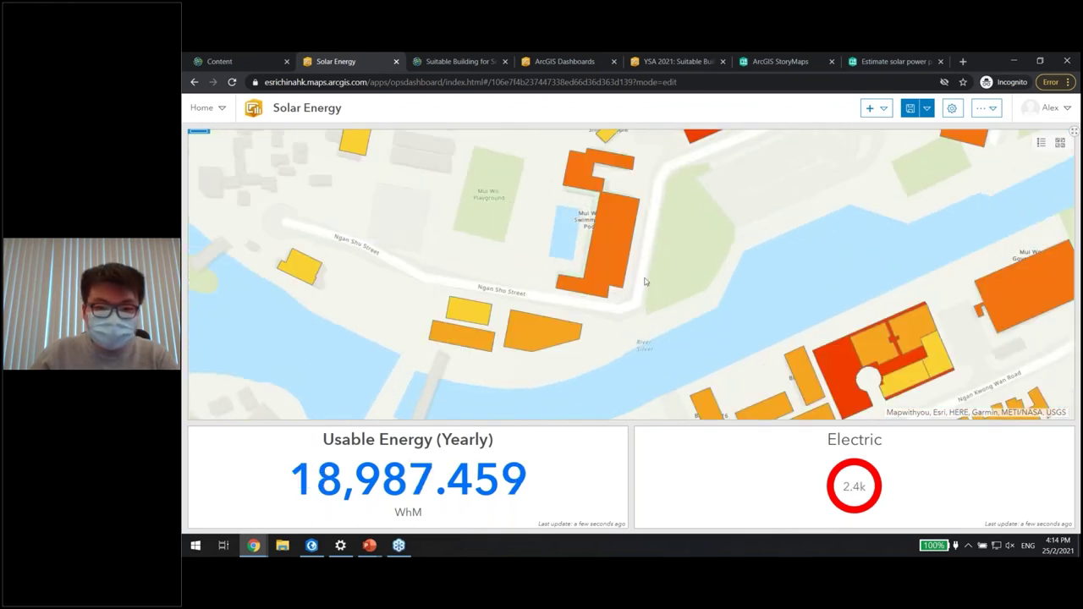
pyautogui.moveTo(497, 256); pyautogui.dragTo(548, 286)
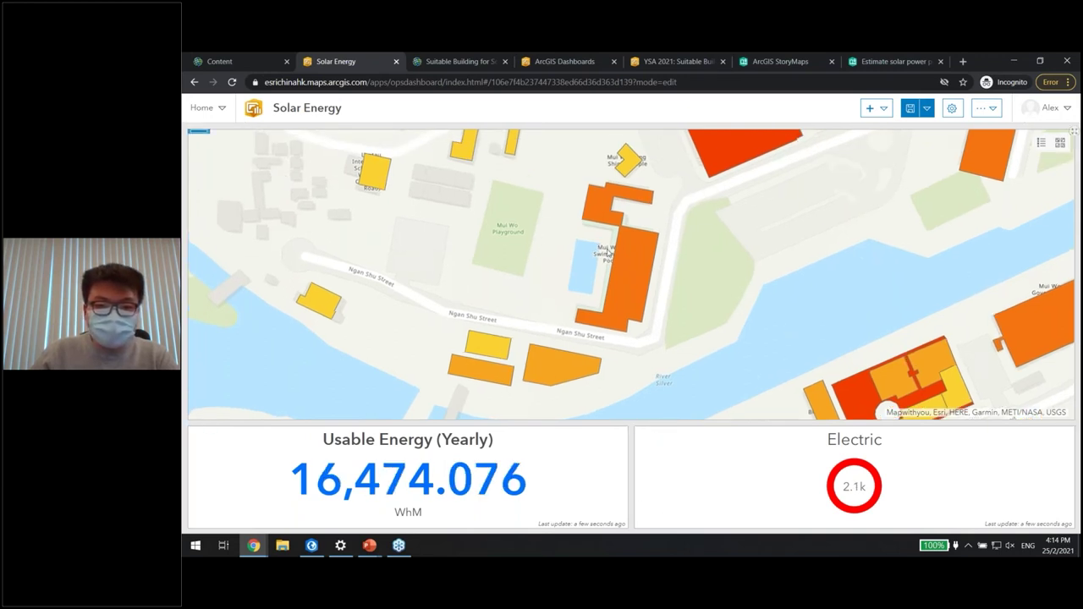
pyautogui.moveTo(608, 251); pyautogui.dragTo(623, 260)
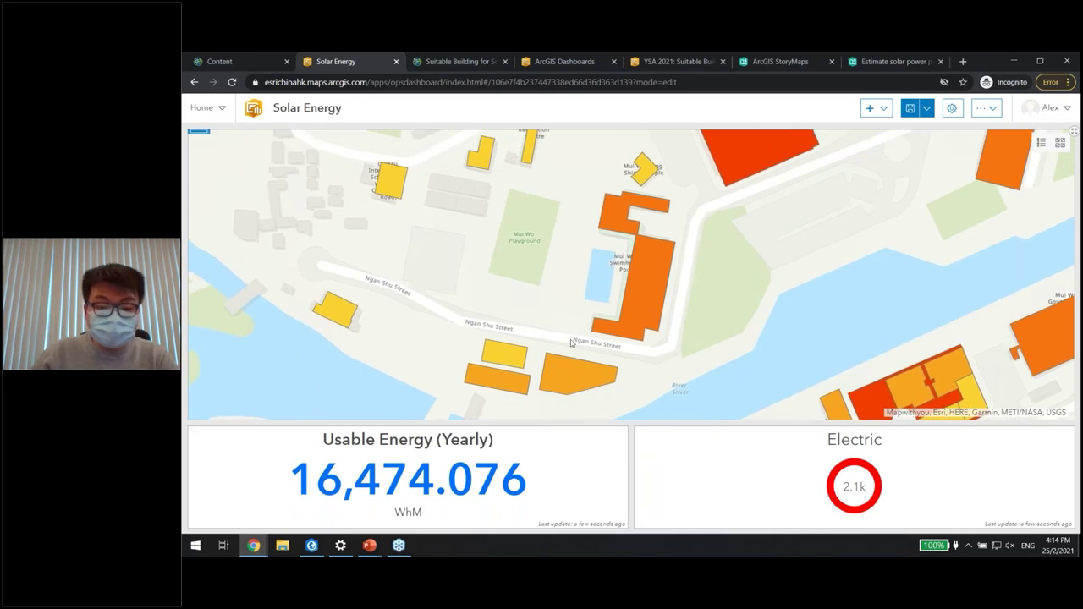
pyautogui.scroll(2, 675, 301)
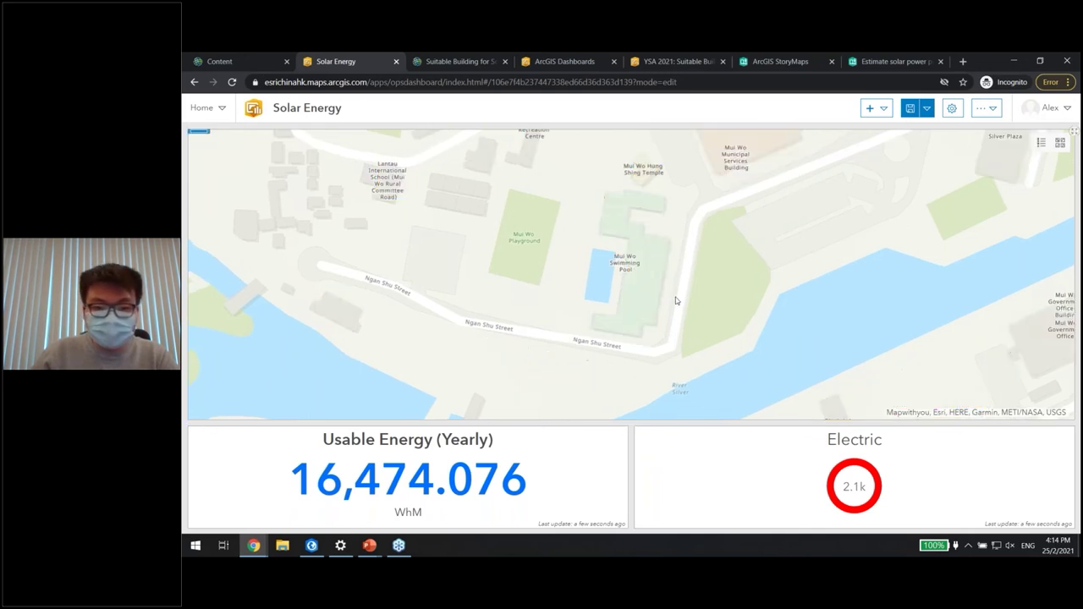
pyautogui.moveTo(879, 245); pyautogui.dragTo(729, 262)
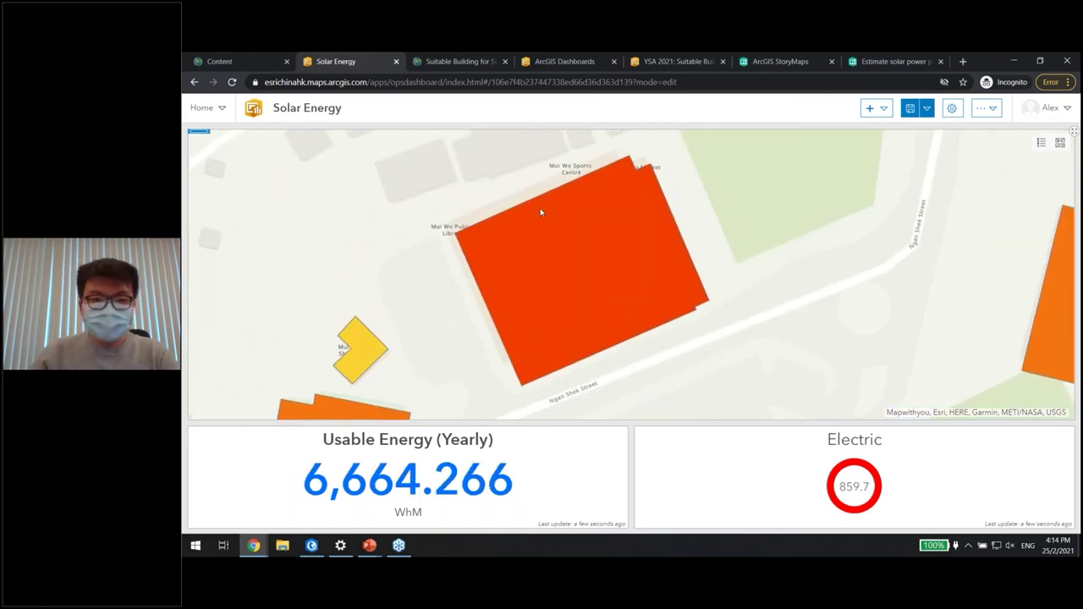
pyautogui.scroll(-3, 641, 254)
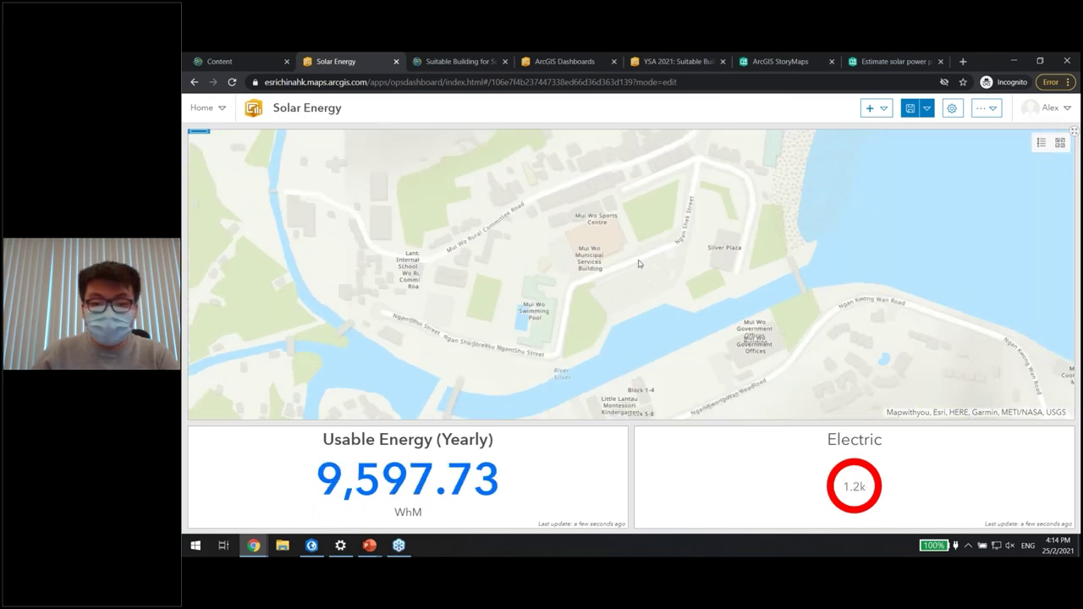
pyautogui.moveTo(640, 260); pyautogui.dragTo(617, 241)
pyautogui.scroll(-2, 617, 241)
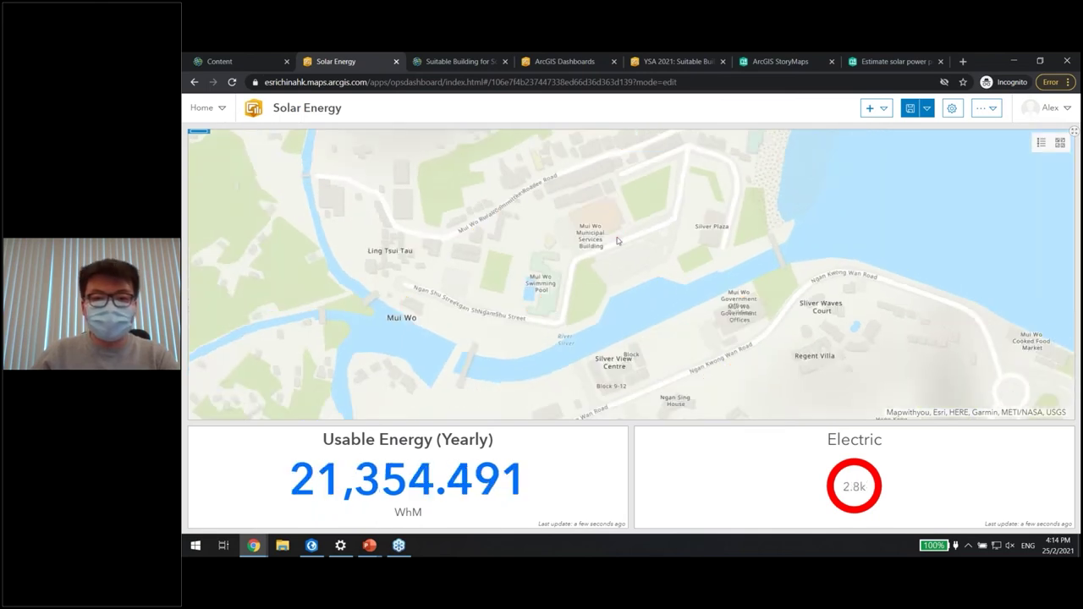
pyautogui.moveTo(607, 280); pyautogui.dragTo(584, 308)
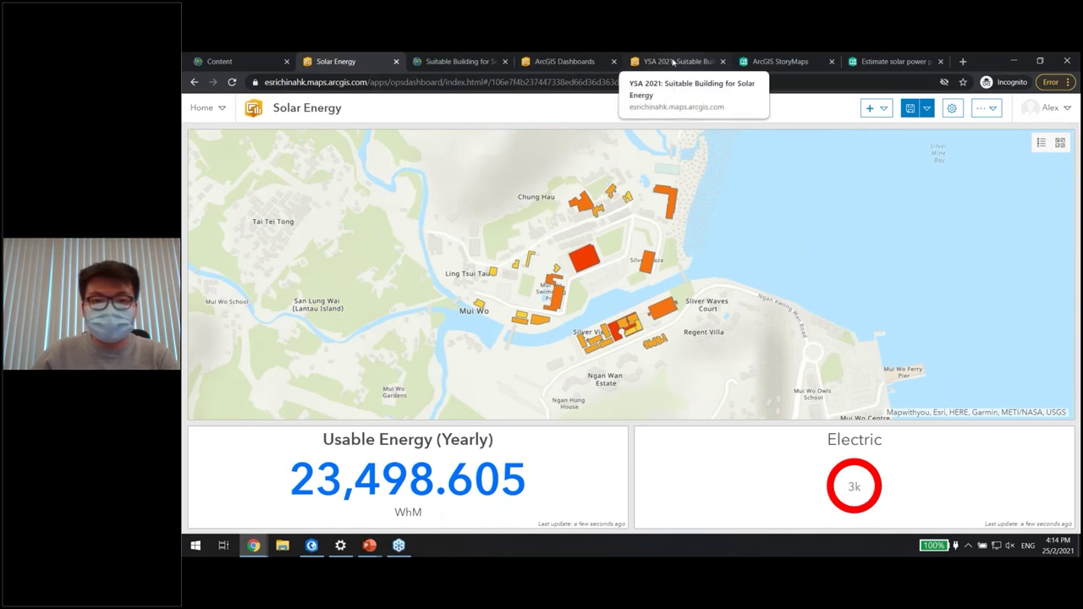
# Switch to the "YSA 2021: Suitable Building for Solar Energy" dashboard and examine its Tung Chung and Mui Wo maps
pyautogui.click(672, 62)
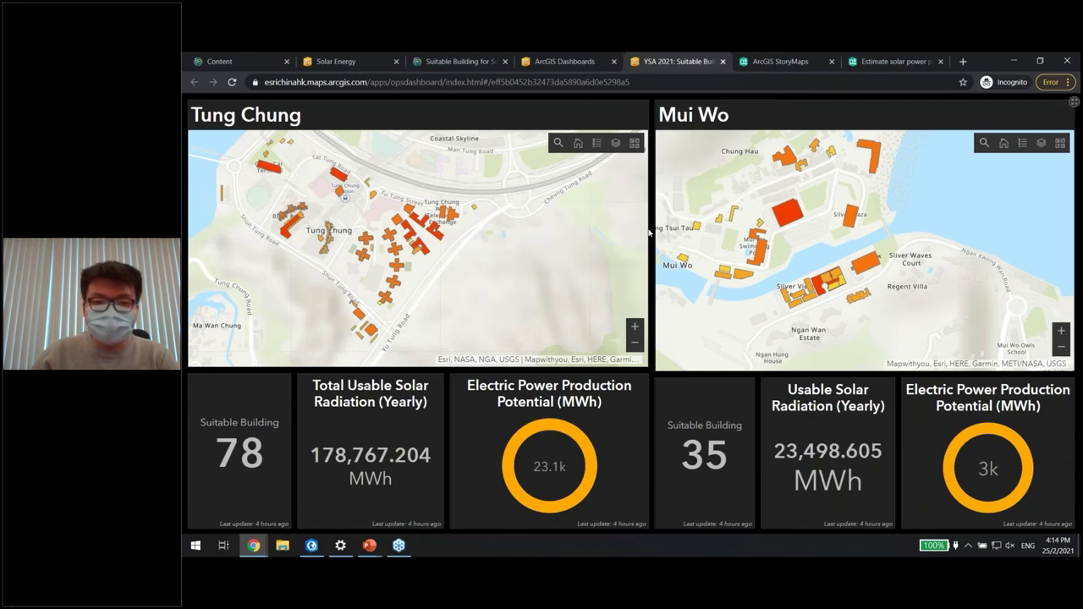
pyautogui.moveTo(650, 233); pyautogui.dragTo(638, 348)
pyautogui.click(636, 345)
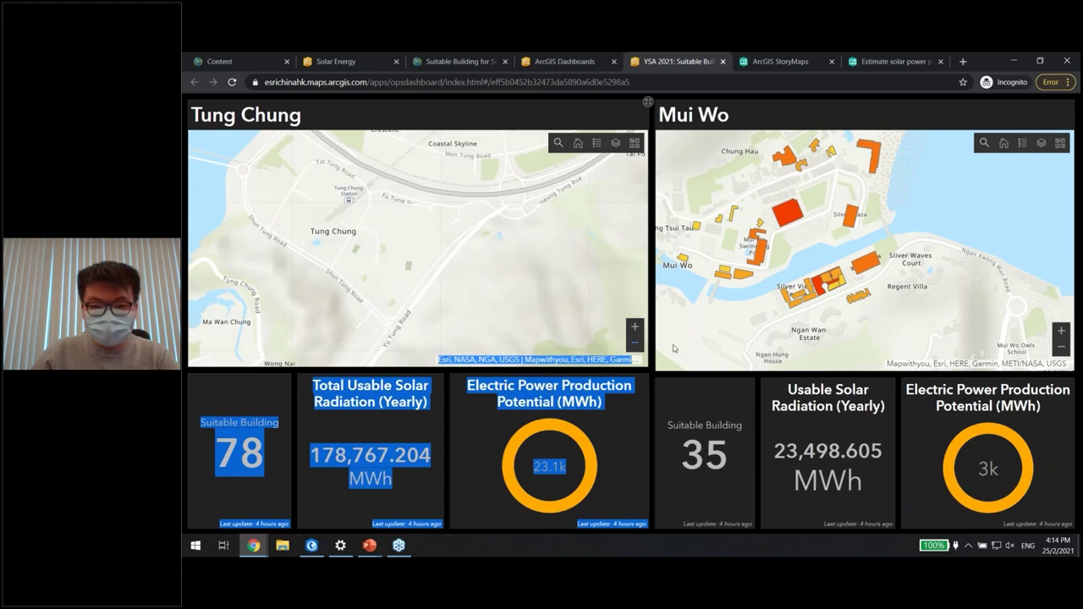
pyautogui.click(669, 407)
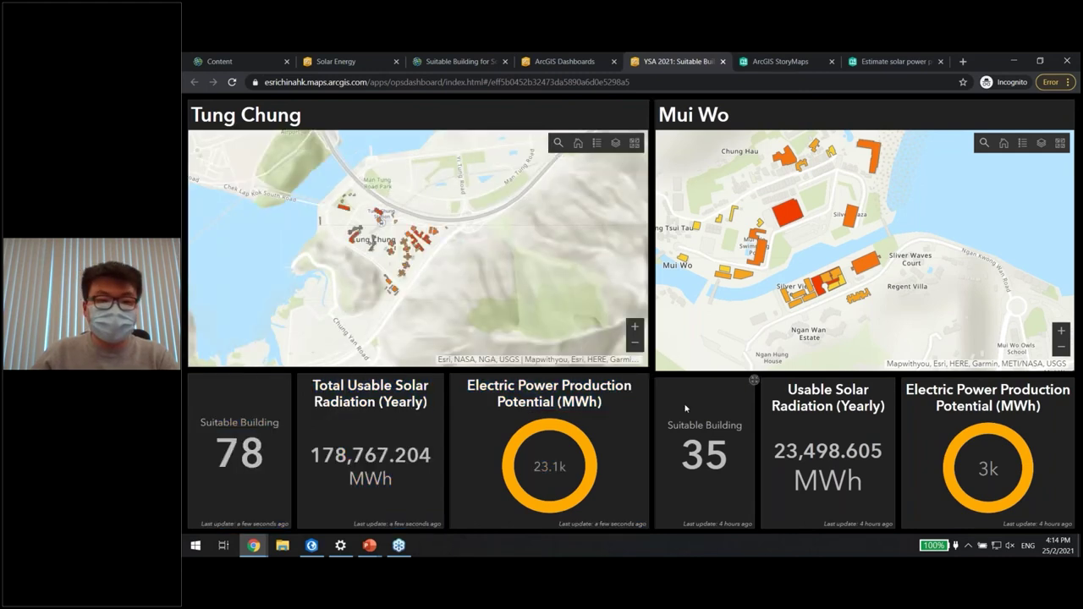
pyautogui.scroll(2, 380, 221)
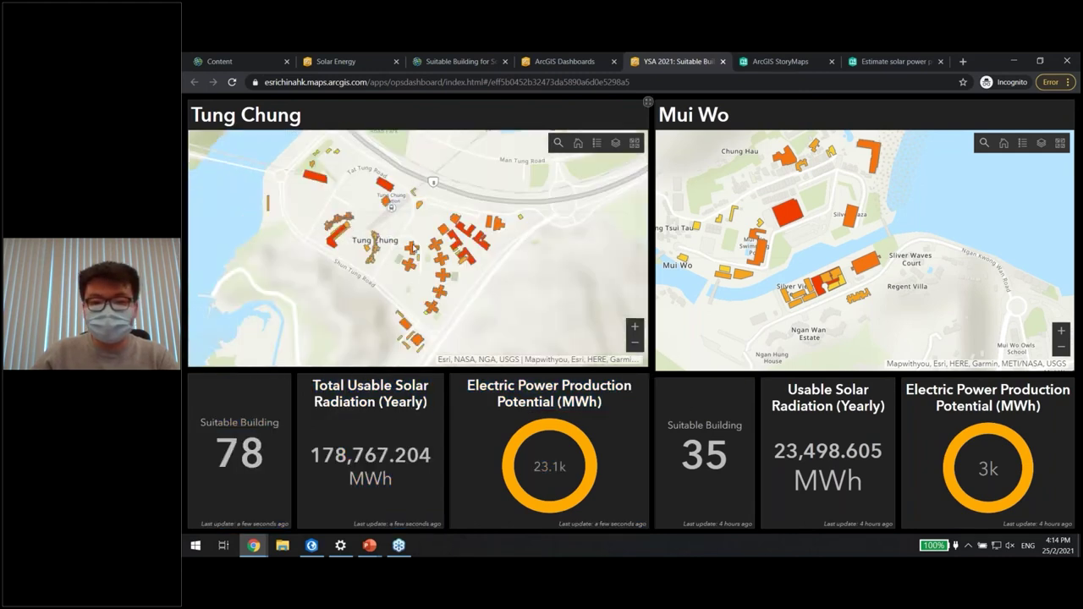
pyautogui.moveTo(791, 265); pyautogui.dragTo(845, 267)
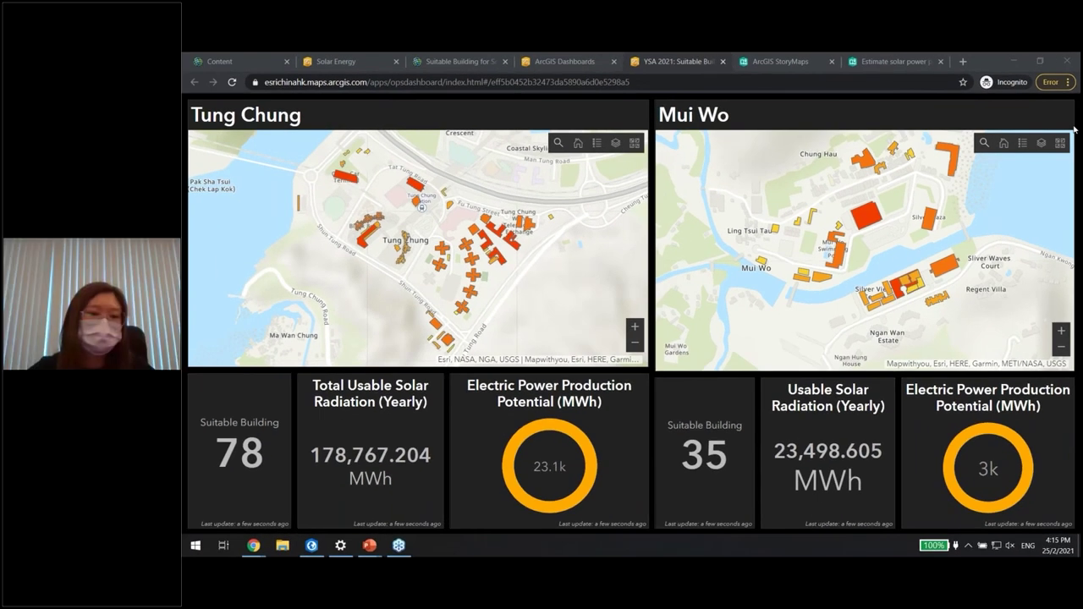
# Switch to the YSA2021 presentation in PowerPoint and start the slide show from the "ArcGIS Dashboard Demo" slide
pyautogui.moveTo(226, 595)
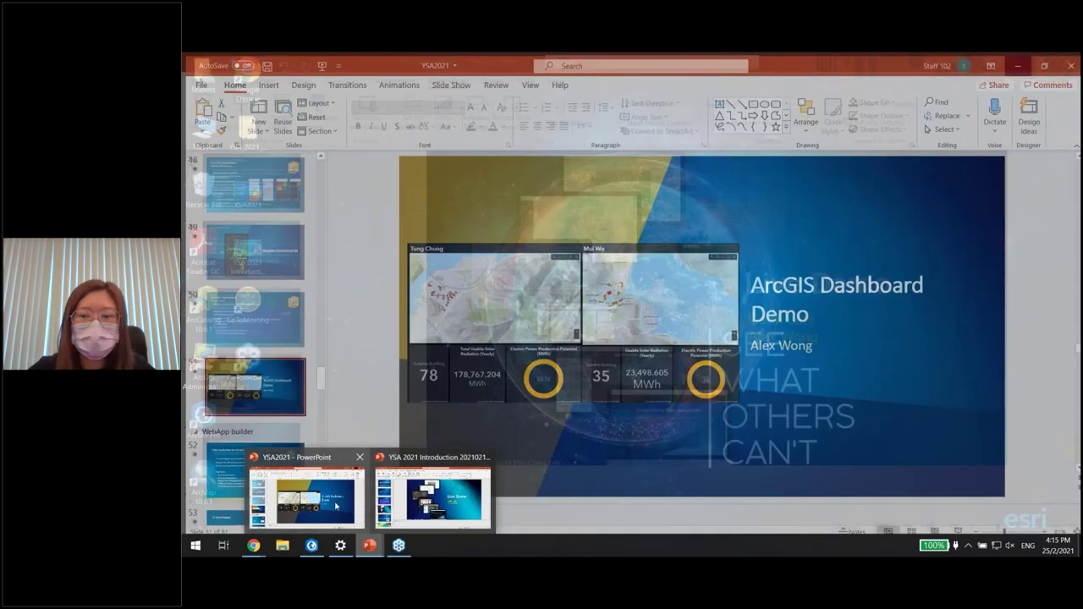
pyautogui.click(336, 506)
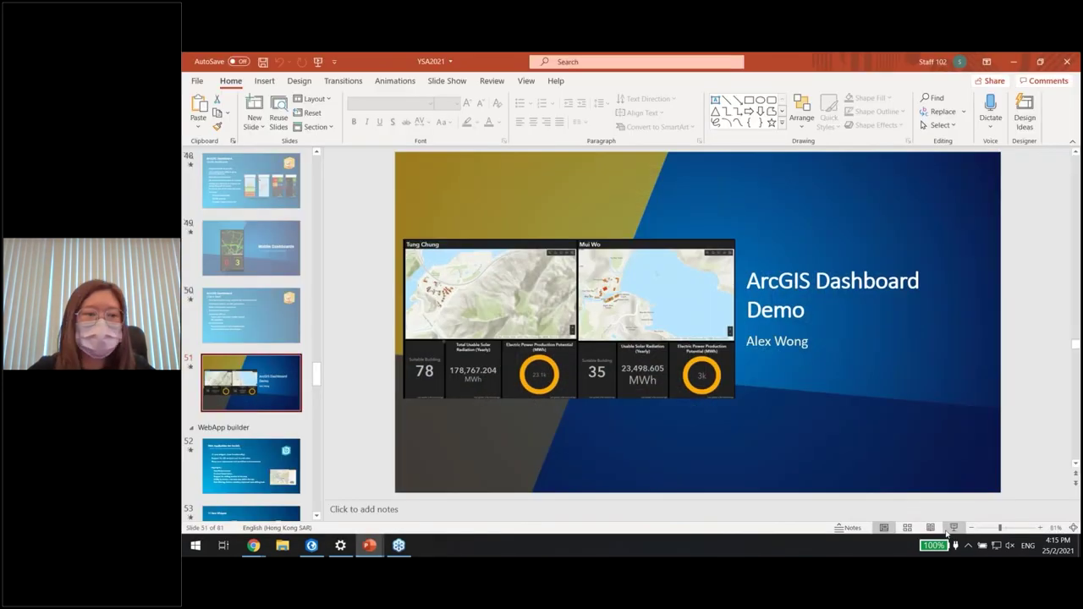
pyautogui.click(953, 527)
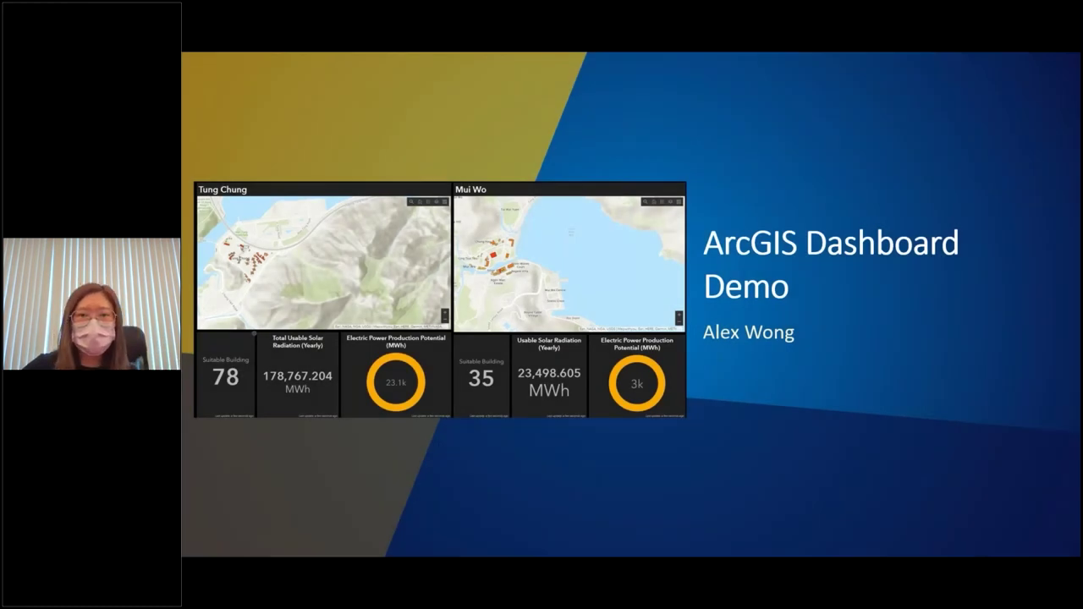
# Advance the slide show to the "Web AppBuilder for ArcGIS" slide
pyautogui.press('Right')
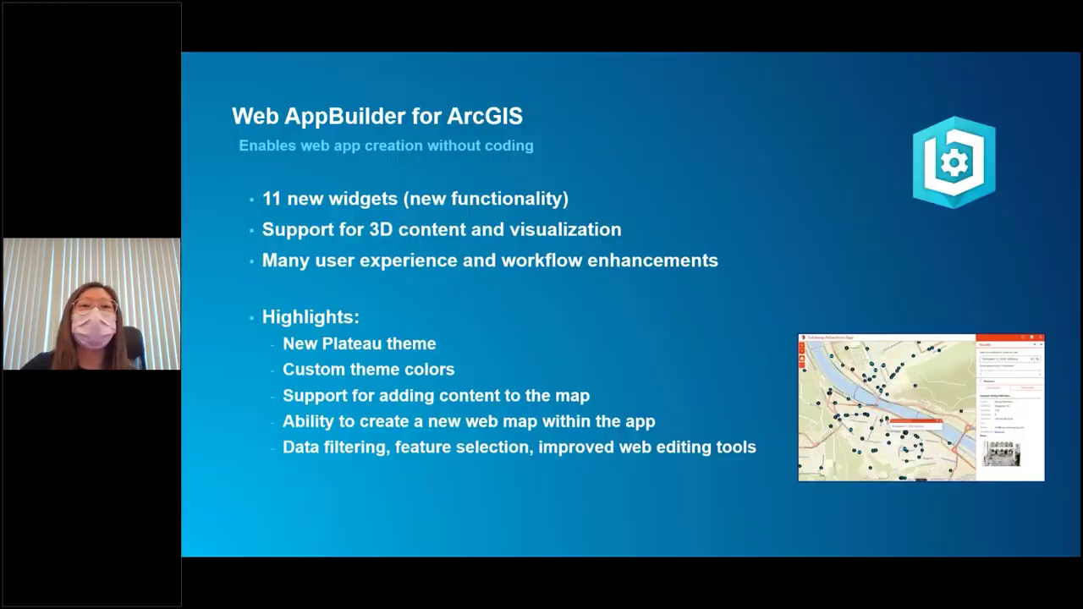
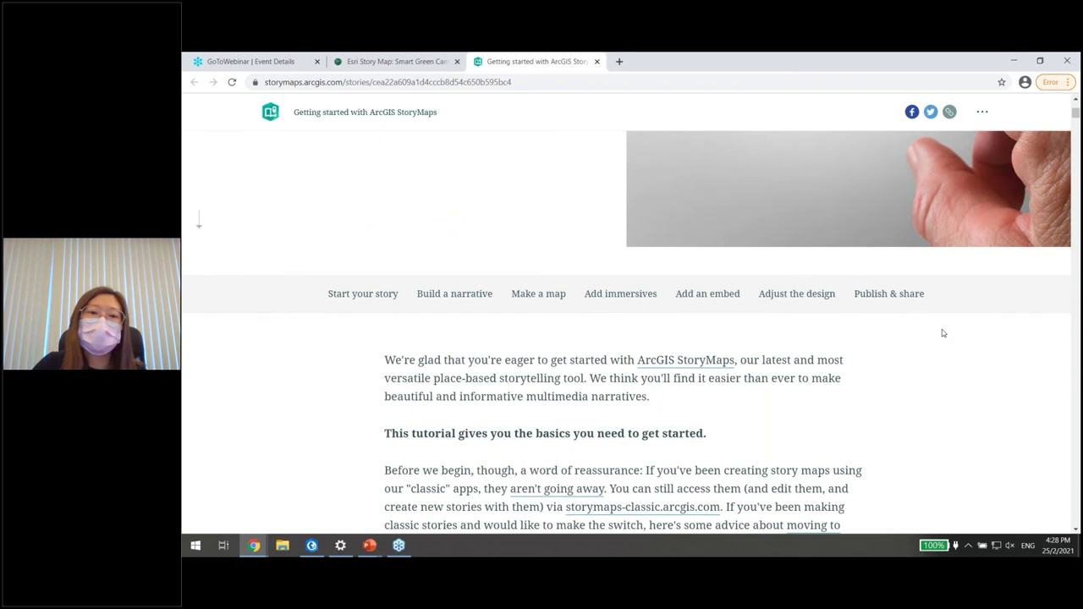
# Go to the "Start your story" section of the StoryMaps tutorial and review how to launch a new story and create its cover
pyautogui.click(387, 151)
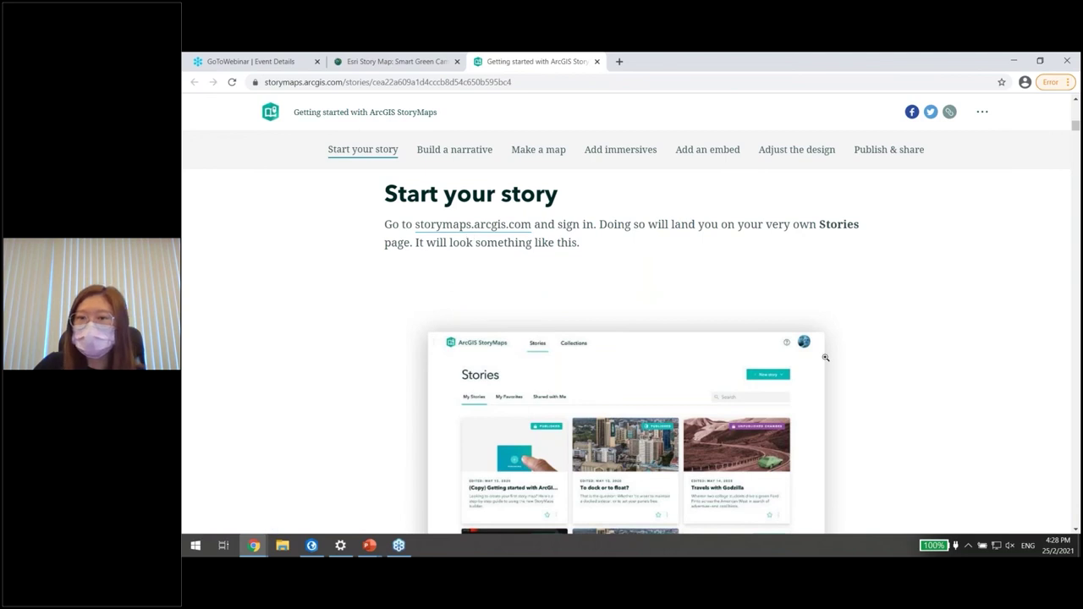
pyautogui.scroll(-3, 826, 358)
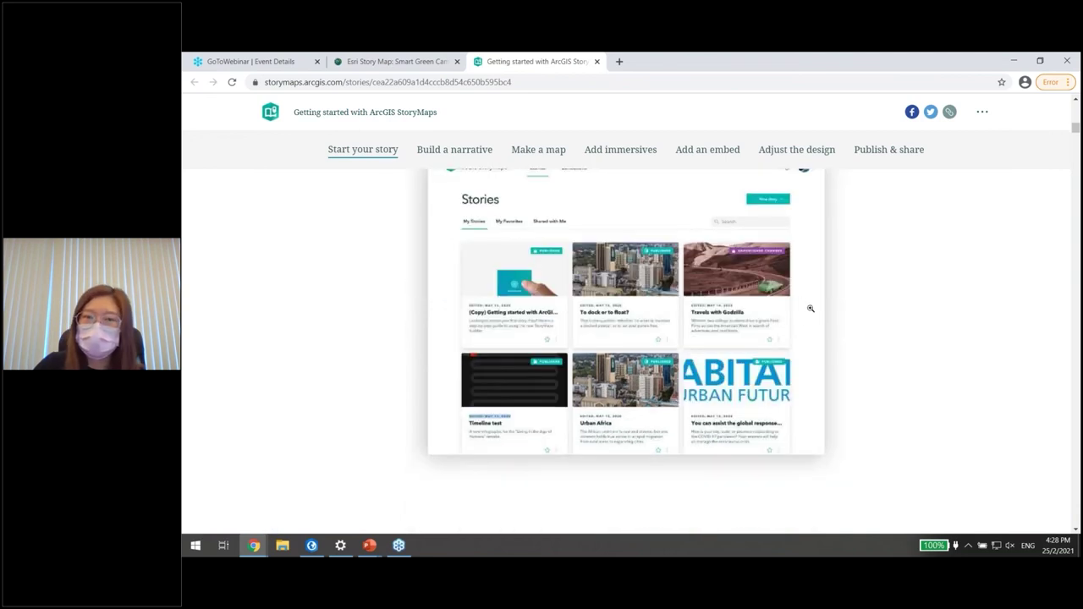
pyautogui.scroll(-5, 810, 307)
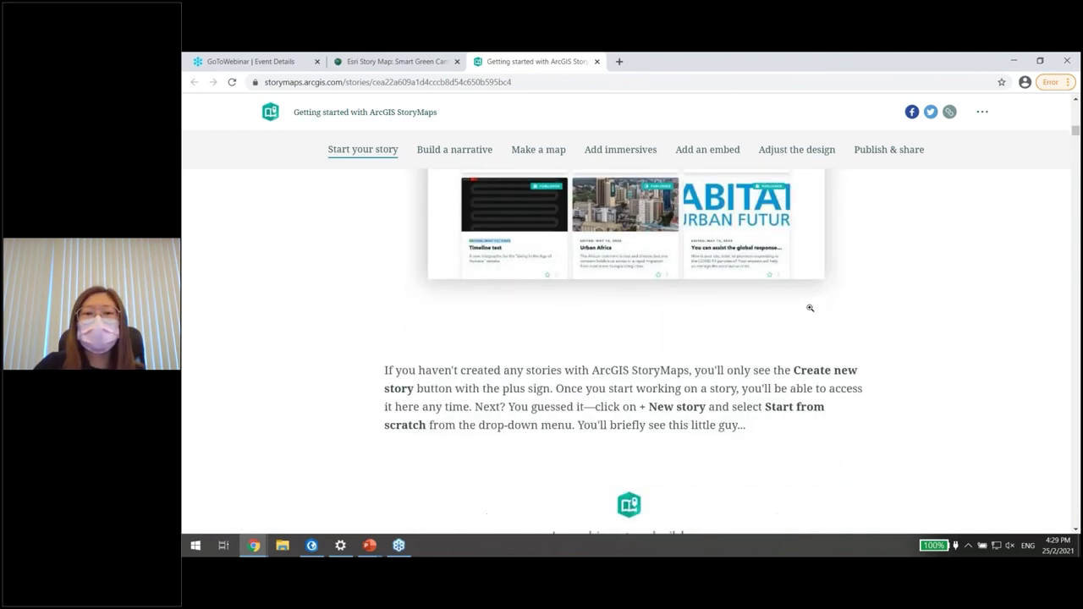
pyautogui.scroll(-1, 539, 223)
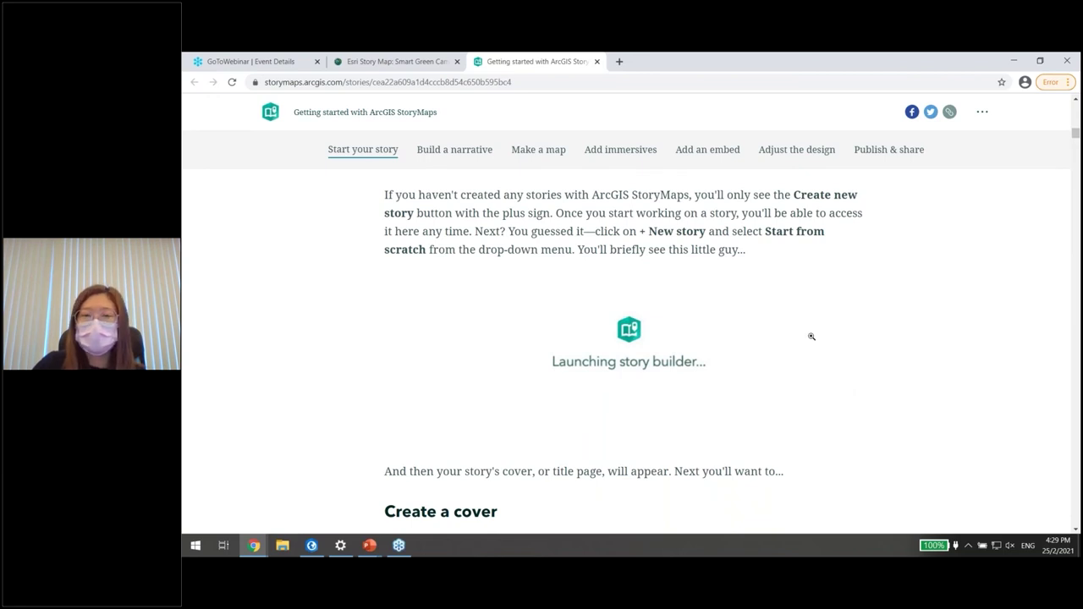
pyautogui.scroll(-5, 812, 337)
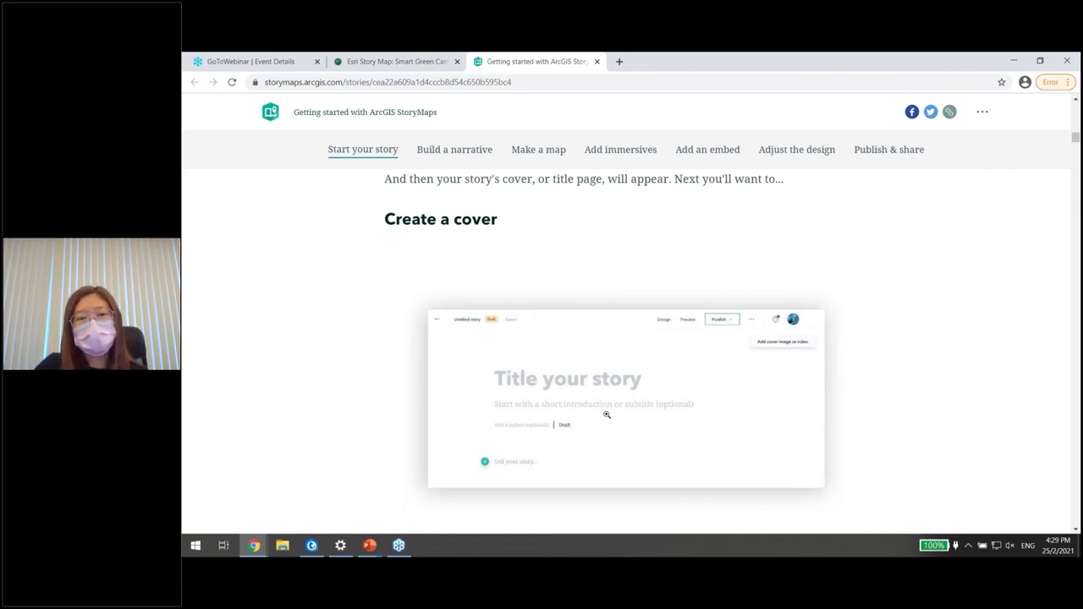
pyautogui.scroll(-5, 606, 414)
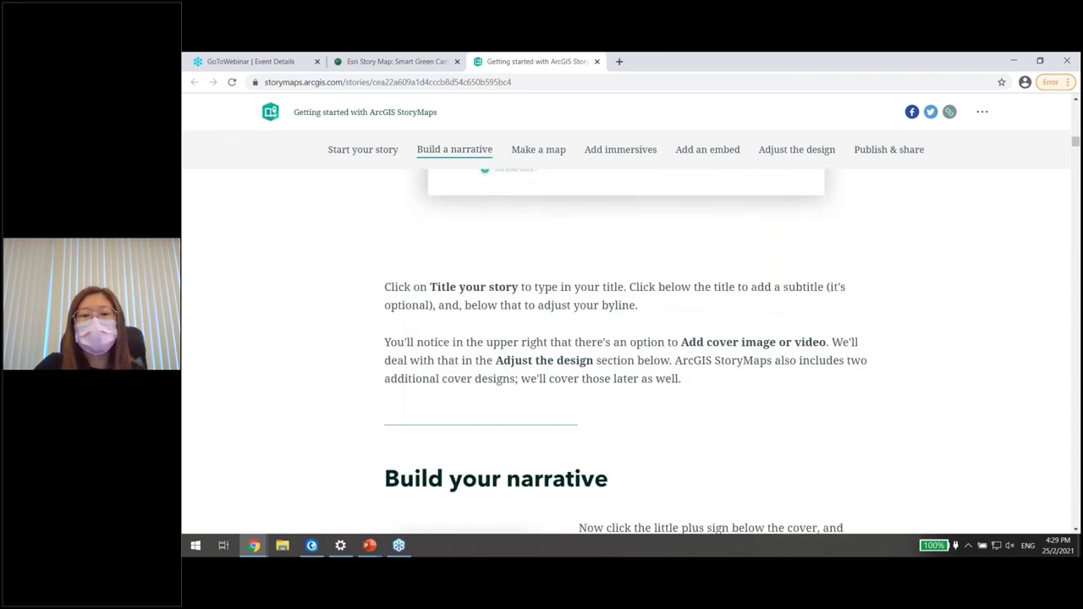
# Read the "Build your narrative" section, examining the block palette, text formatting options, image settings and how items are moved around
pyautogui.scroll(-3, 626, 352)
pyautogui.scroll(-2, 424, 319)
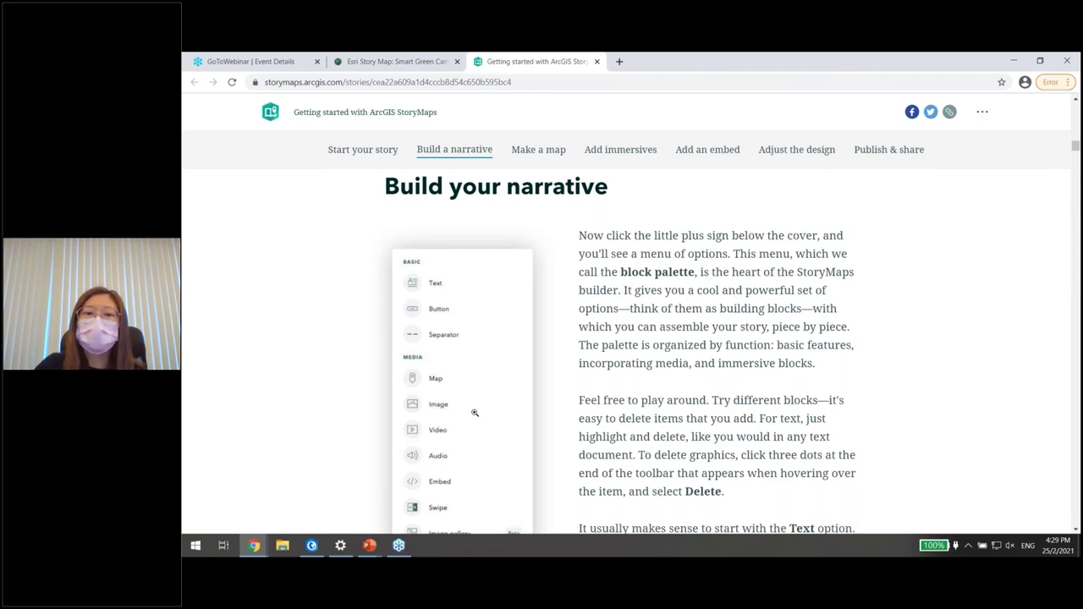
pyautogui.scroll(-1, 475, 412)
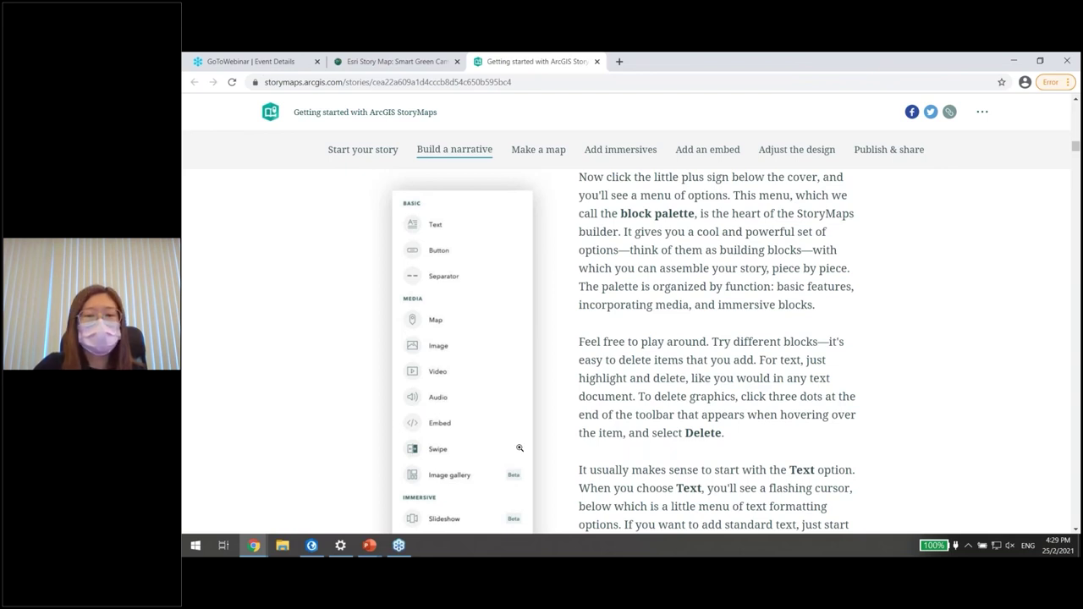
pyautogui.scroll(-5, 519, 447)
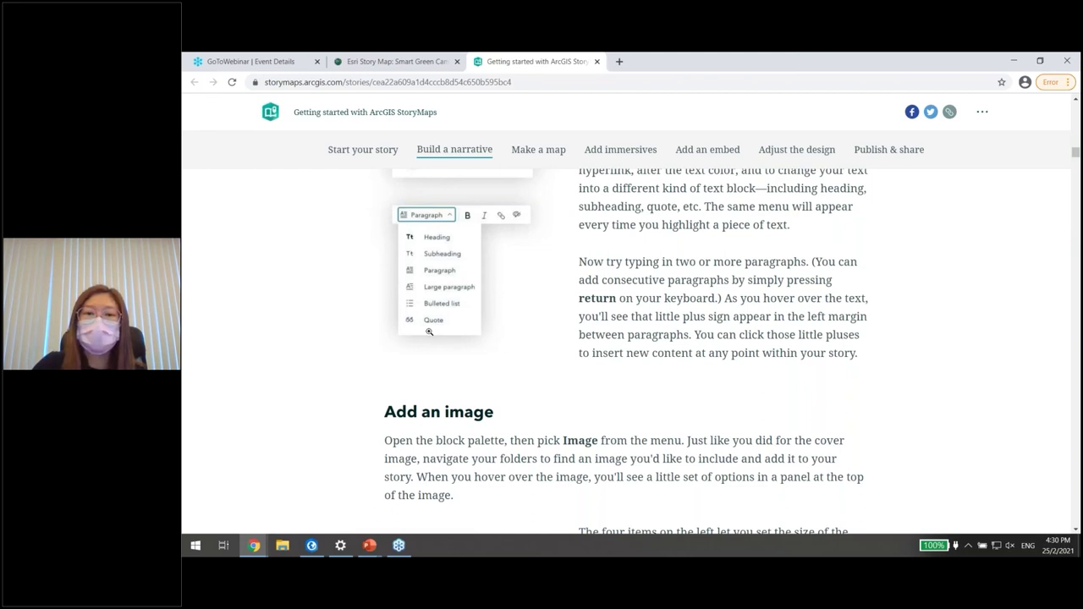
pyautogui.scroll(-3, 429, 332)
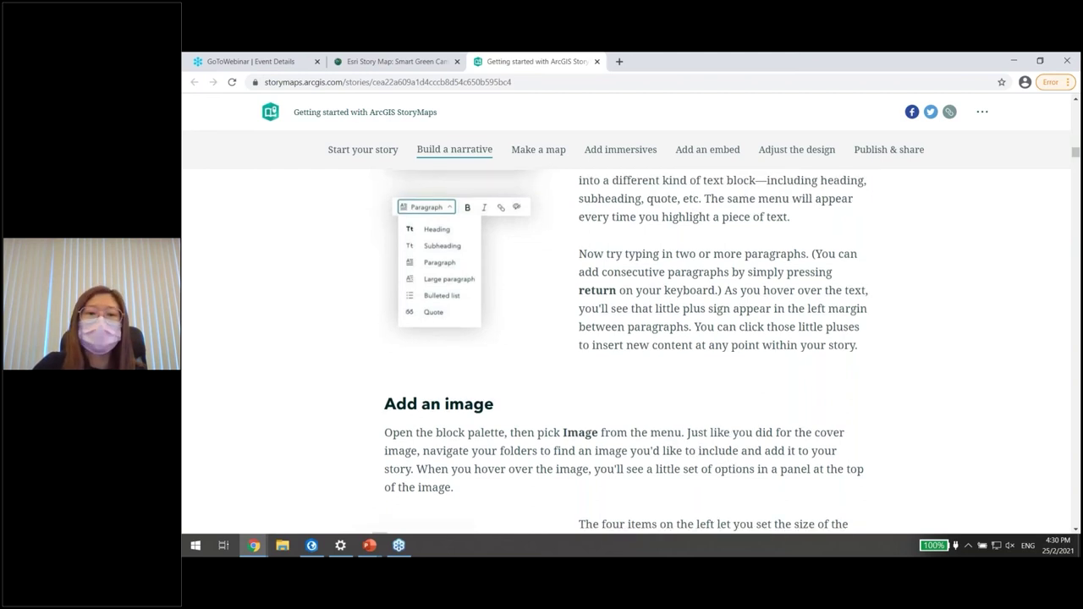
pyautogui.scroll(-5, 626, 351)
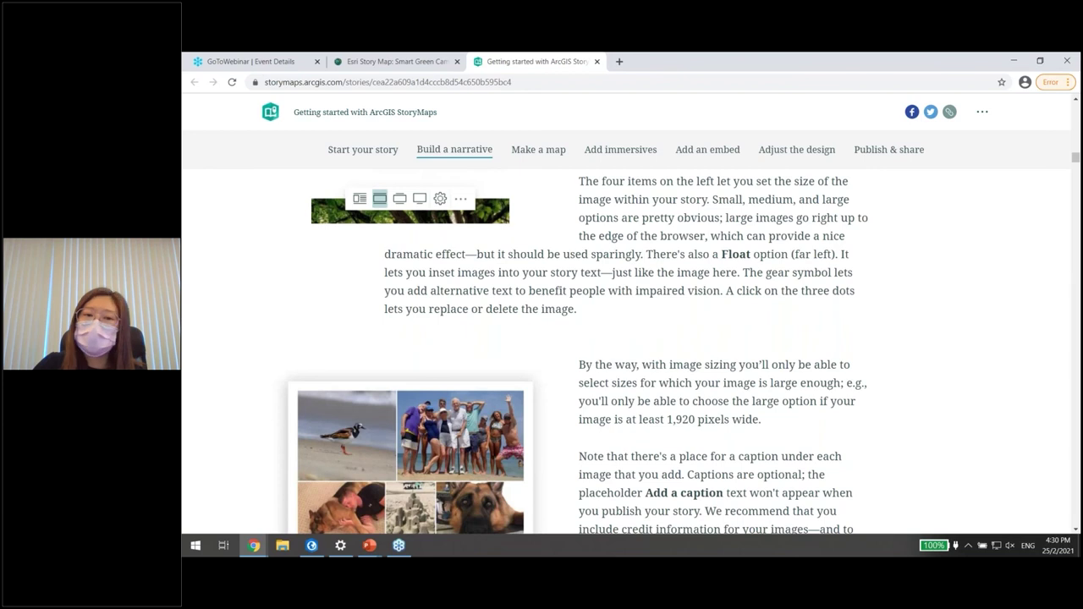
pyautogui.scroll(-3, 541, 351)
pyautogui.scroll(-4, 542, 351)
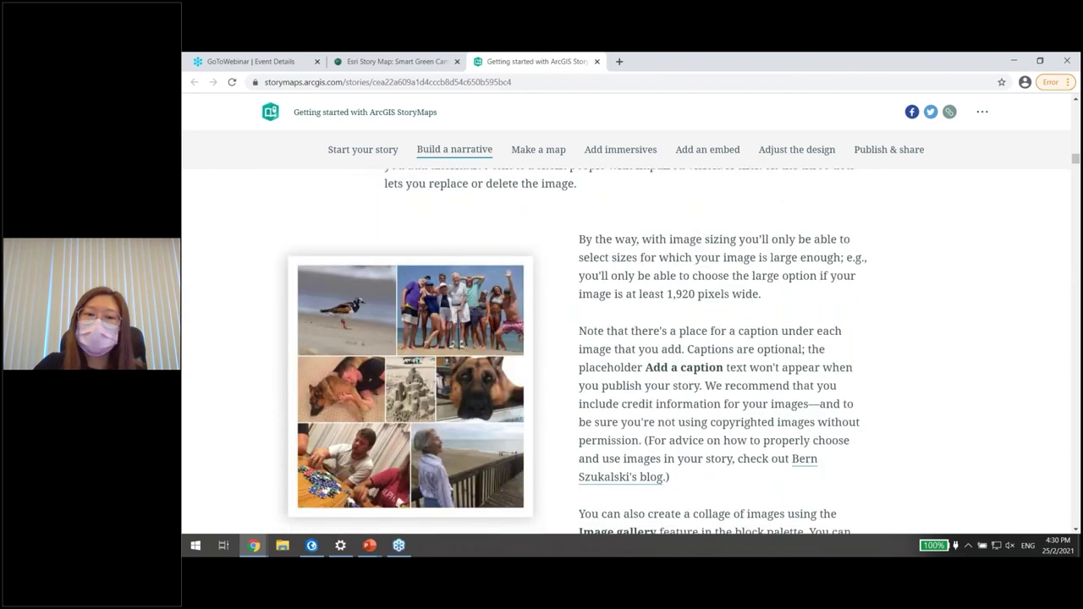
pyautogui.scroll(-5, 542, 351)
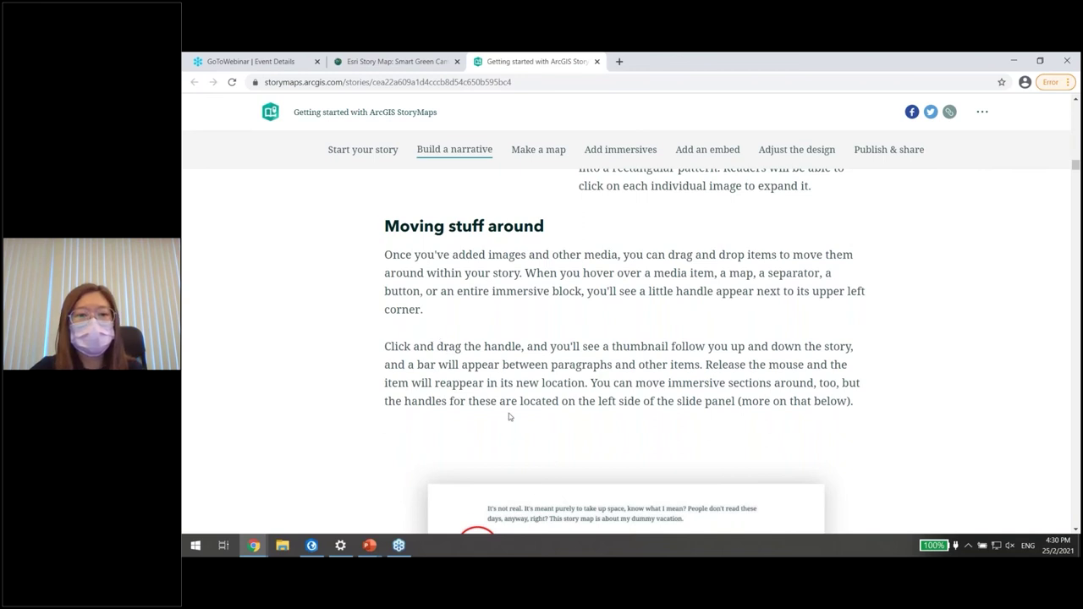
pyautogui.scroll(-4, 508, 413)
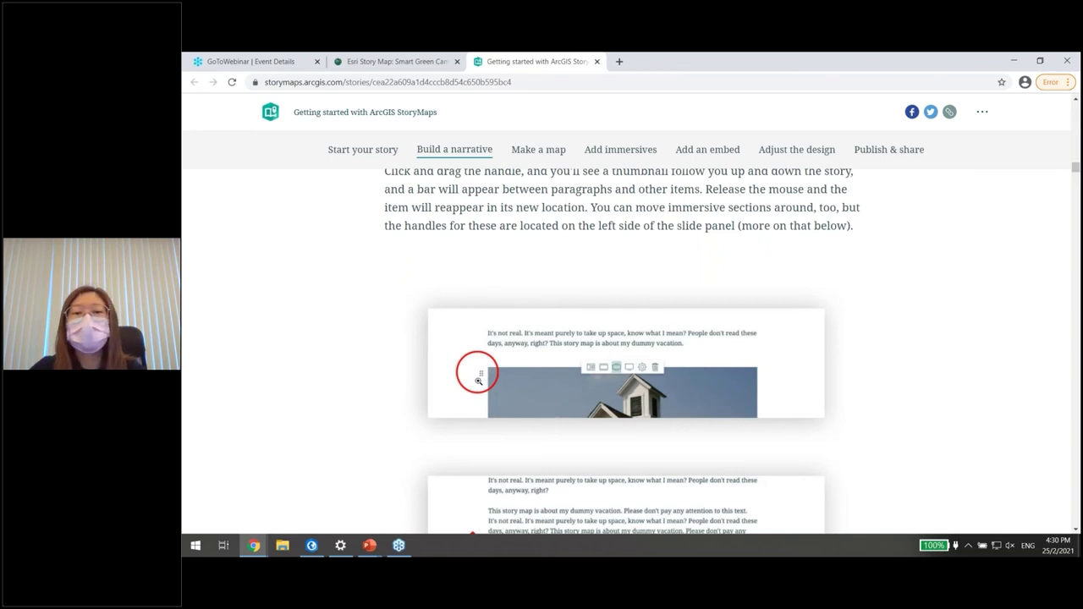
pyautogui.scroll(-4, 479, 380)
# Review the "Make a map" section, examining the map browser and the express map designer
pyautogui.scroll(-5, 604, 351)
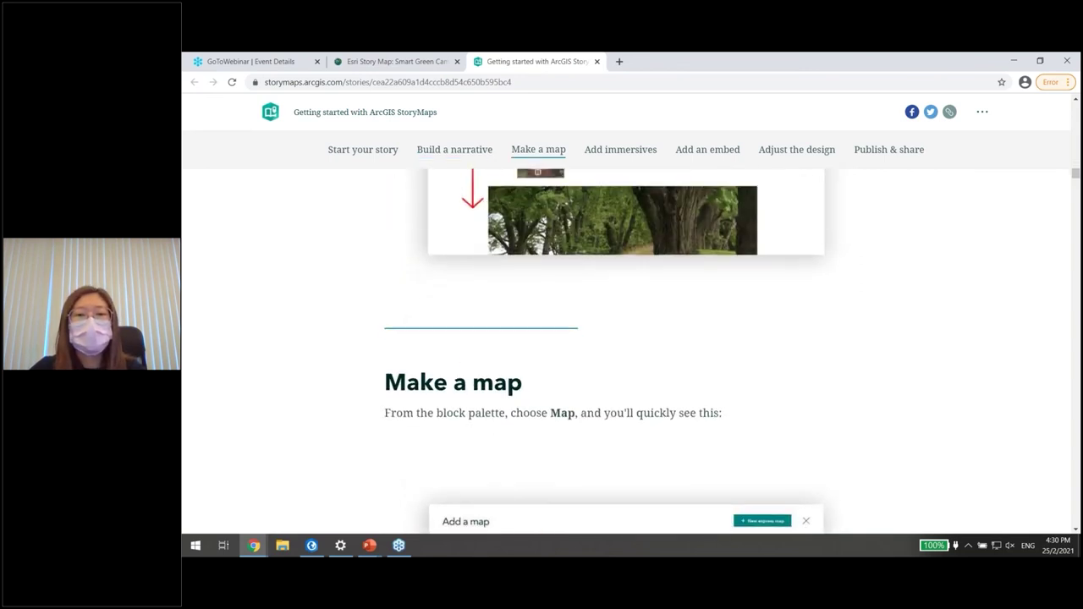
pyautogui.scroll(1, 604, 351)
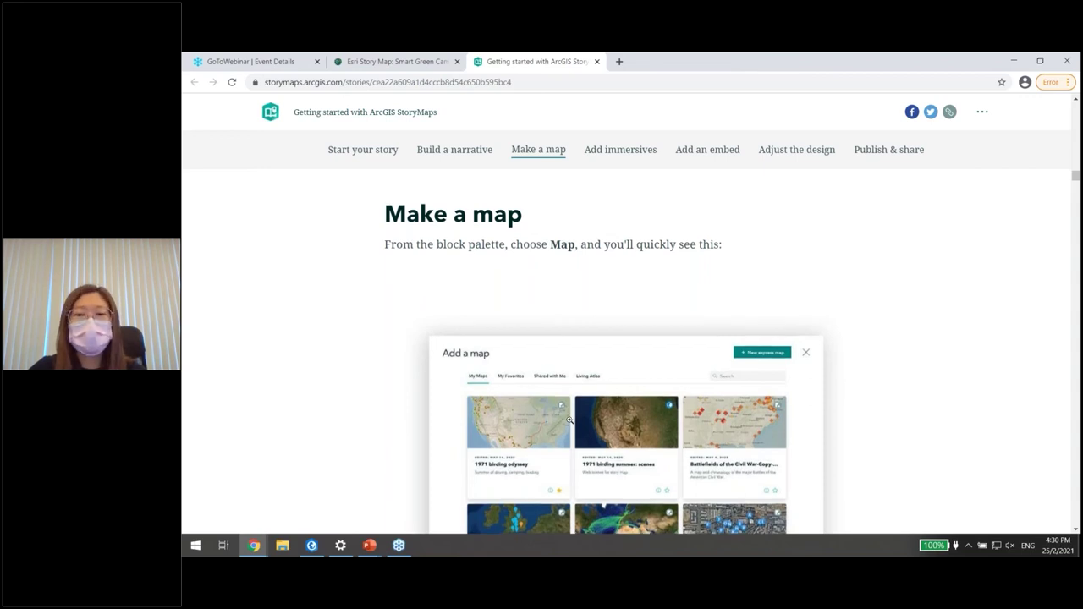
pyautogui.scroll(-2, 569, 419)
pyautogui.scroll(-5, 569, 420)
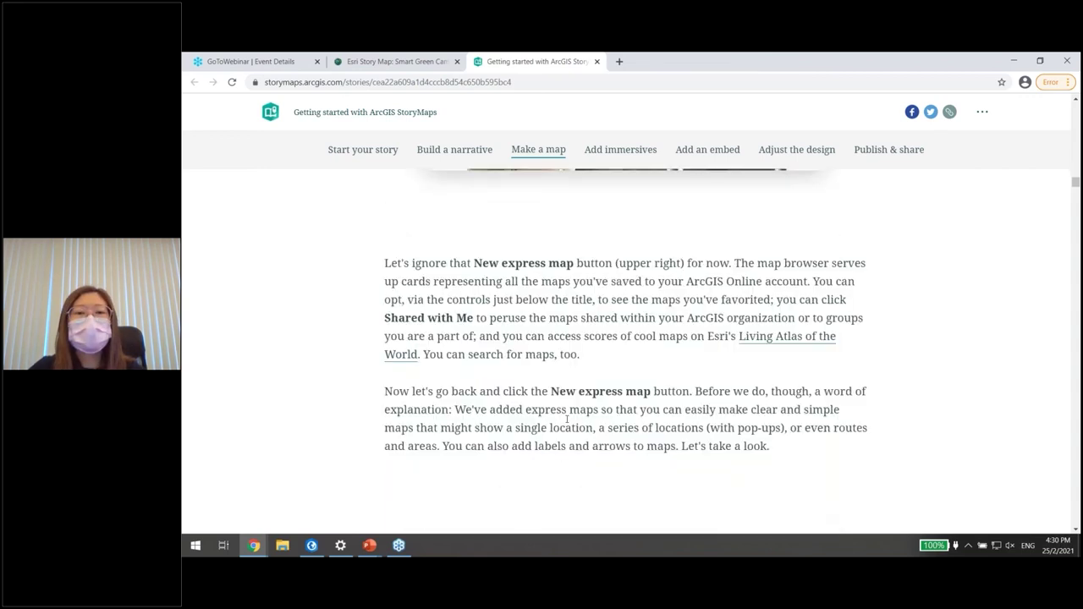
pyautogui.scroll(-4, 569, 419)
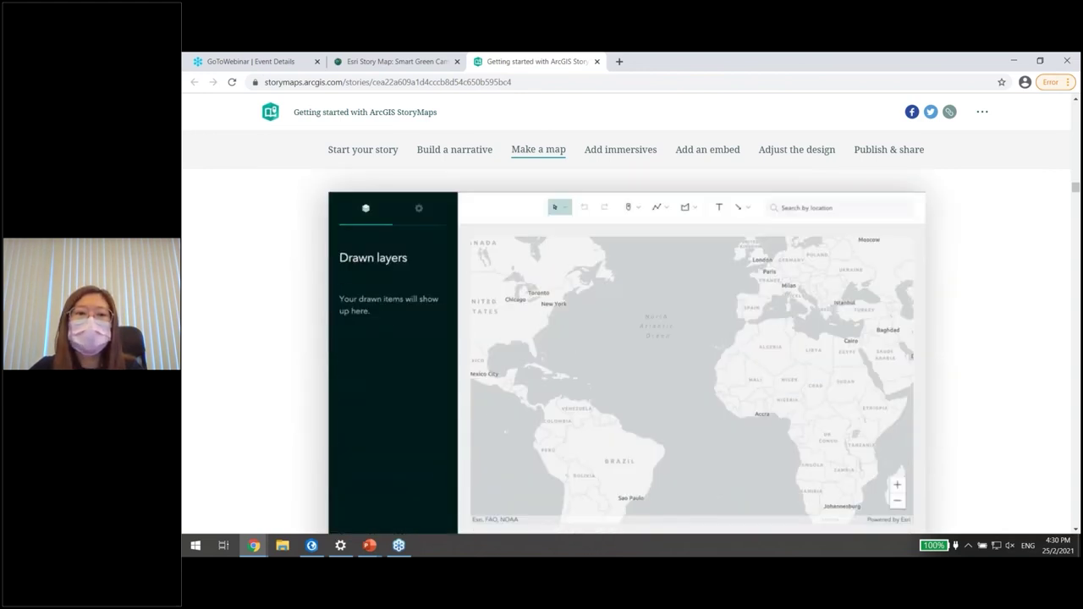
pyautogui.scroll(1, 678, 330)
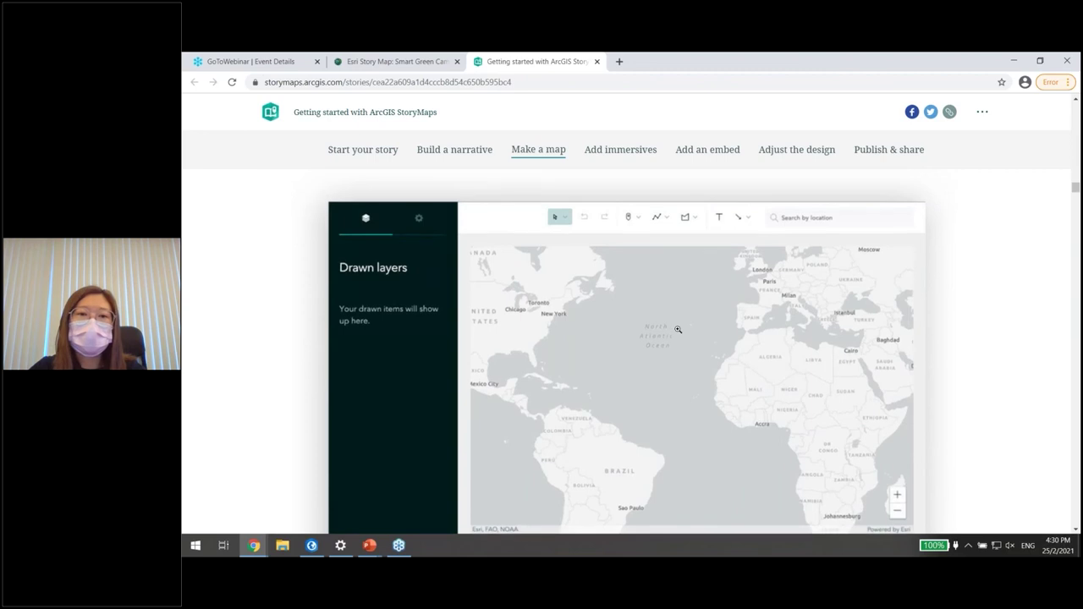
pyautogui.scroll(3, 677, 329)
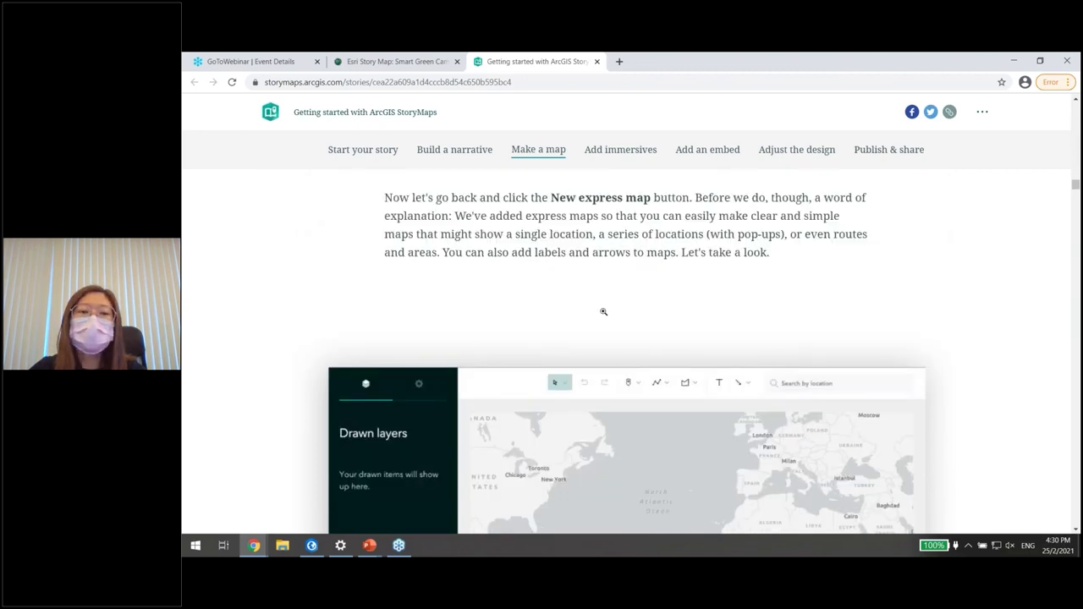
pyautogui.scroll(-3, 604, 309)
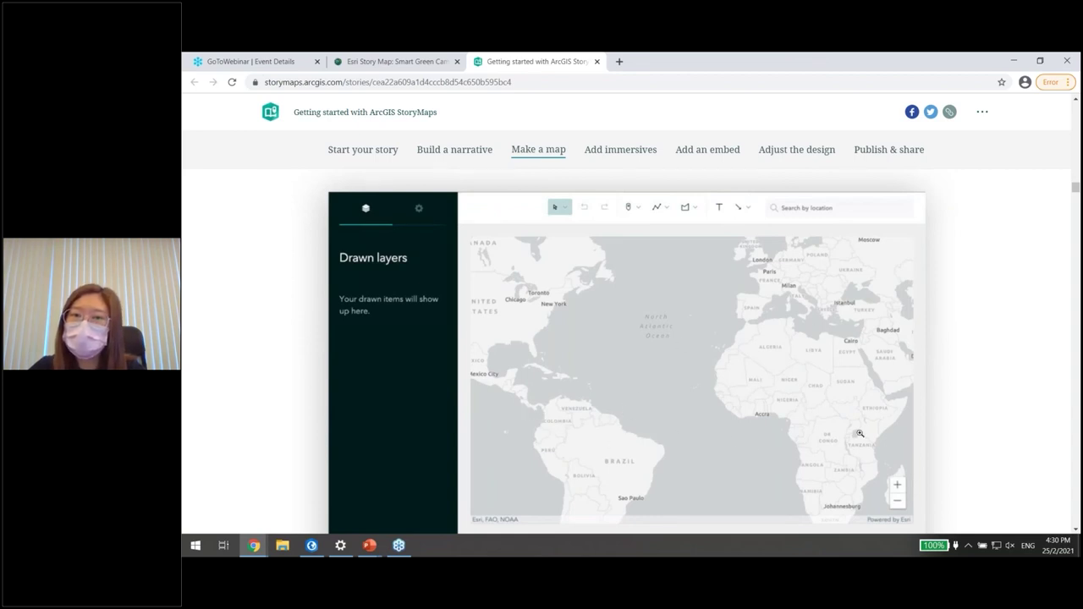
pyautogui.scroll(-7, 818, 421)
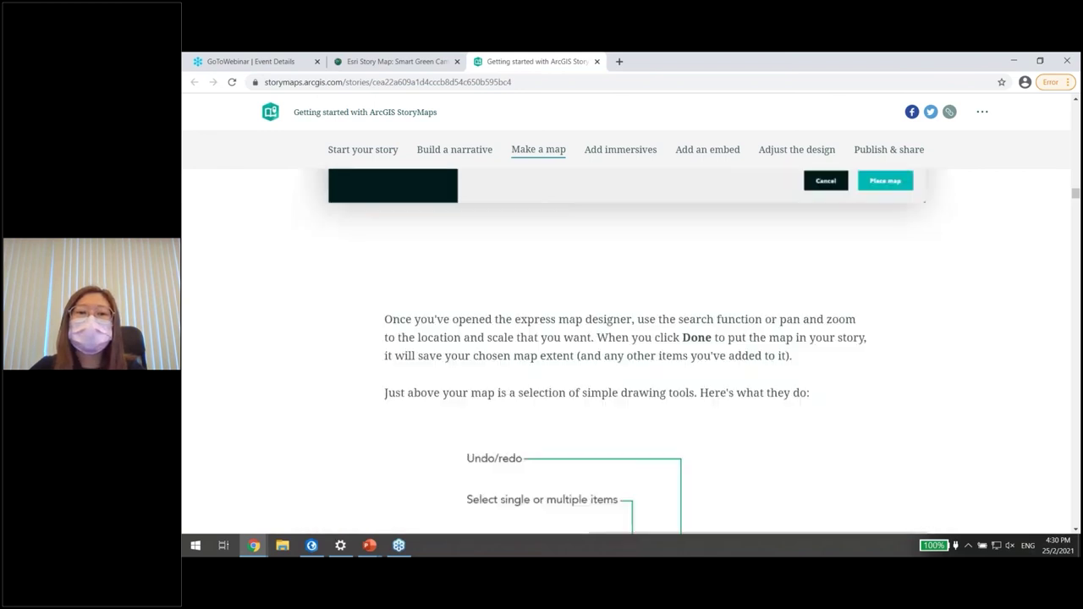
# Examine the express map drawing tools, pop-up content, feature color styling and basemap choices in the tutorial
pyautogui.scroll(-2, 821, 423)
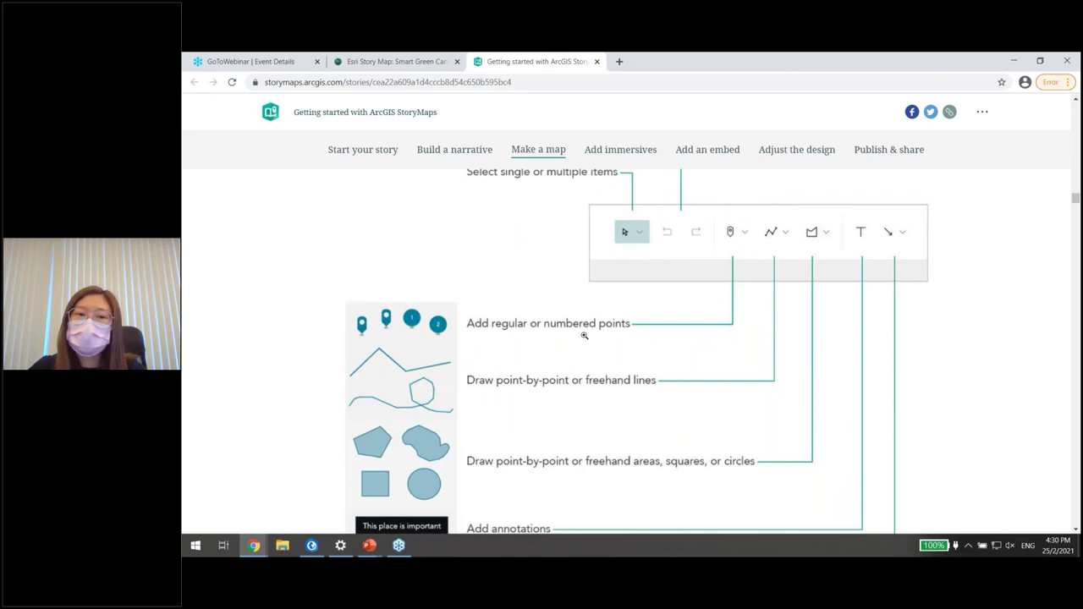
pyautogui.scroll(-1, 584, 335)
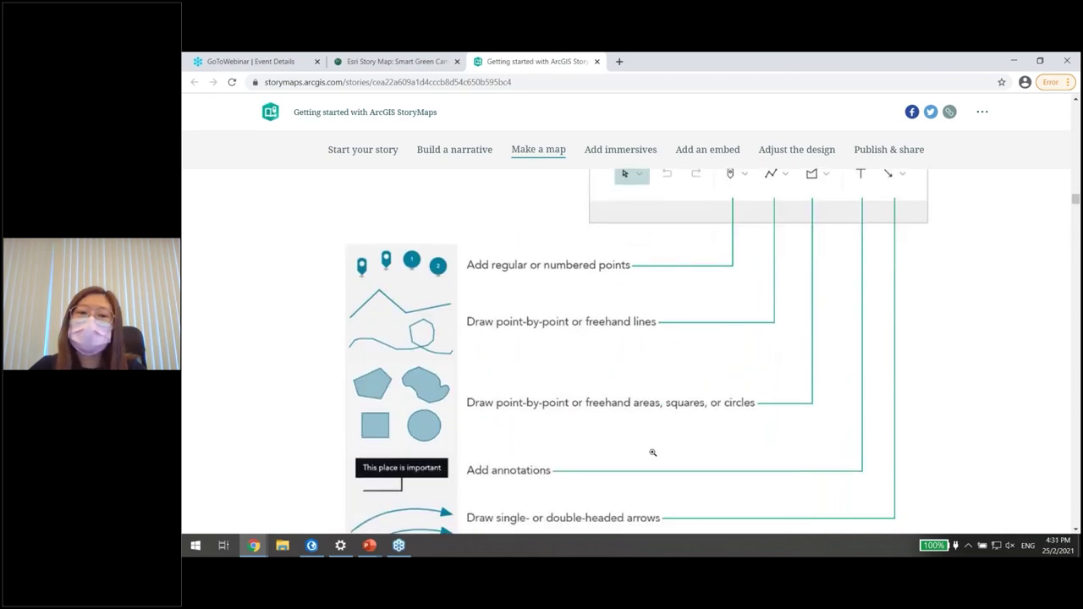
pyautogui.scroll(-1, 494, 410)
pyautogui.scroll(-1, 494, 410)
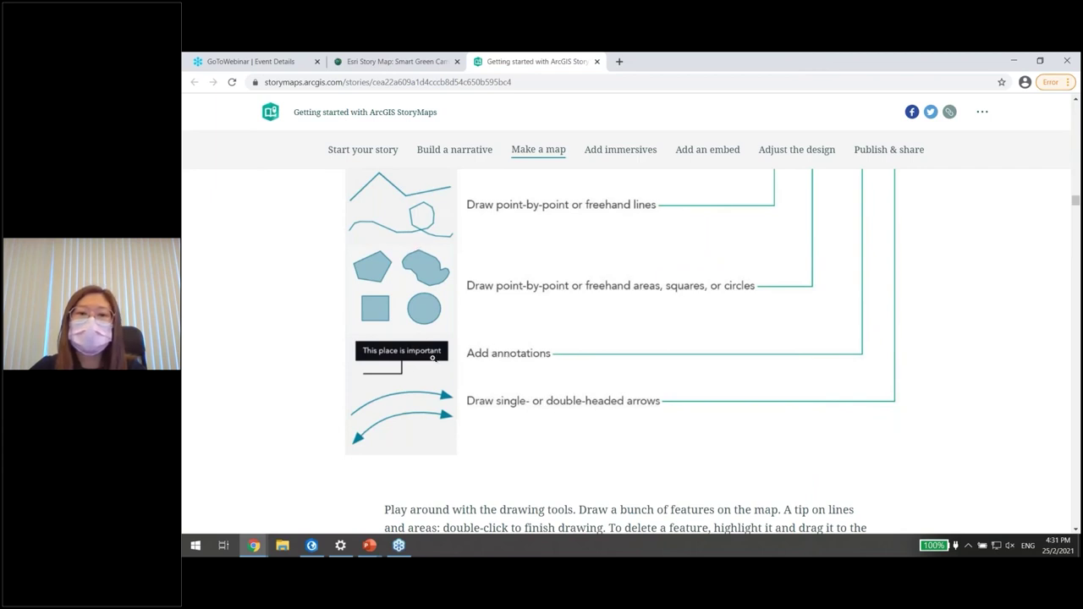
pyautogui.scroll(-1, 441, 395)
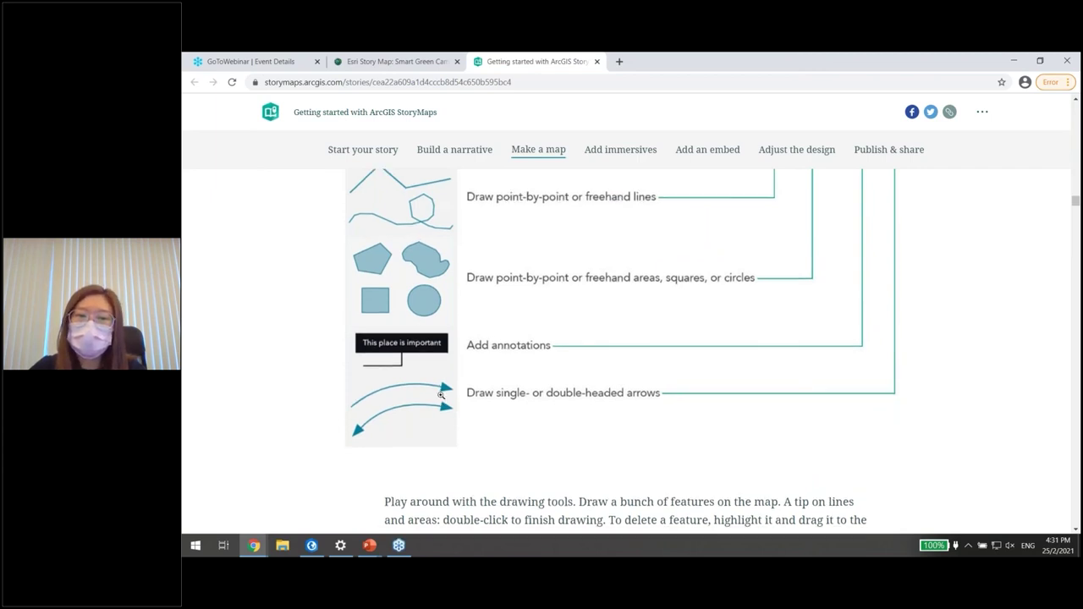
pyautogui.scroll(-4, 441, 395)
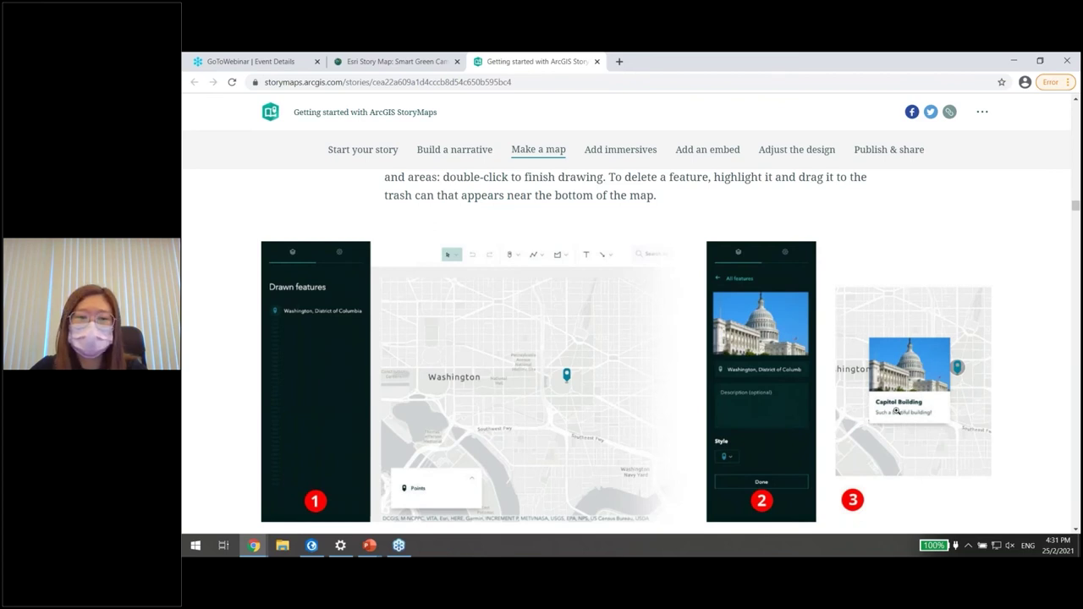
pyautogui.scroll(-5, 896, 410)
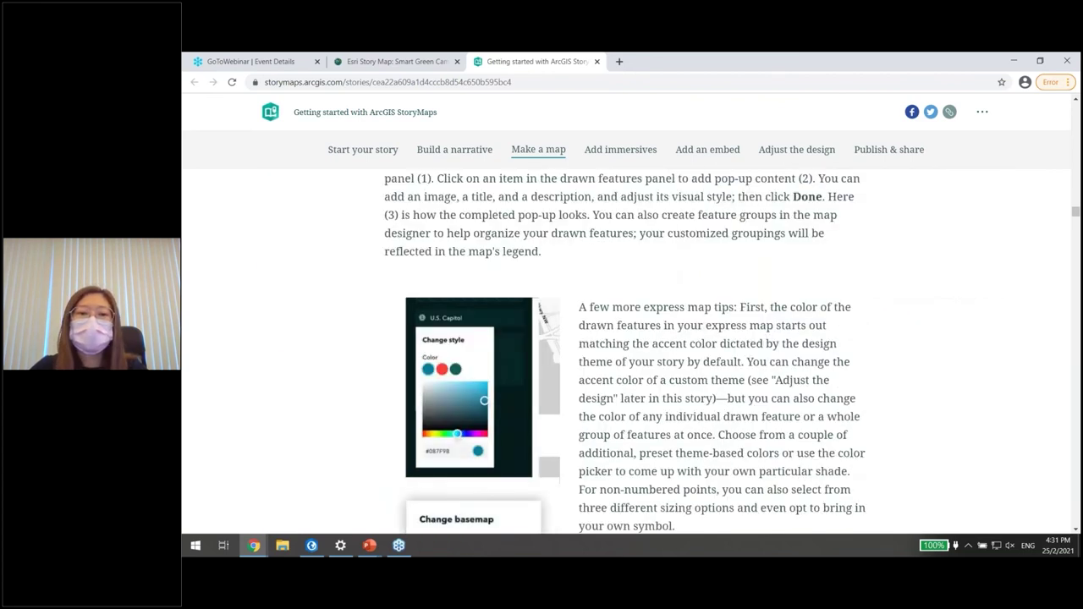
pyautogui.scroll(-4, 519, 351)
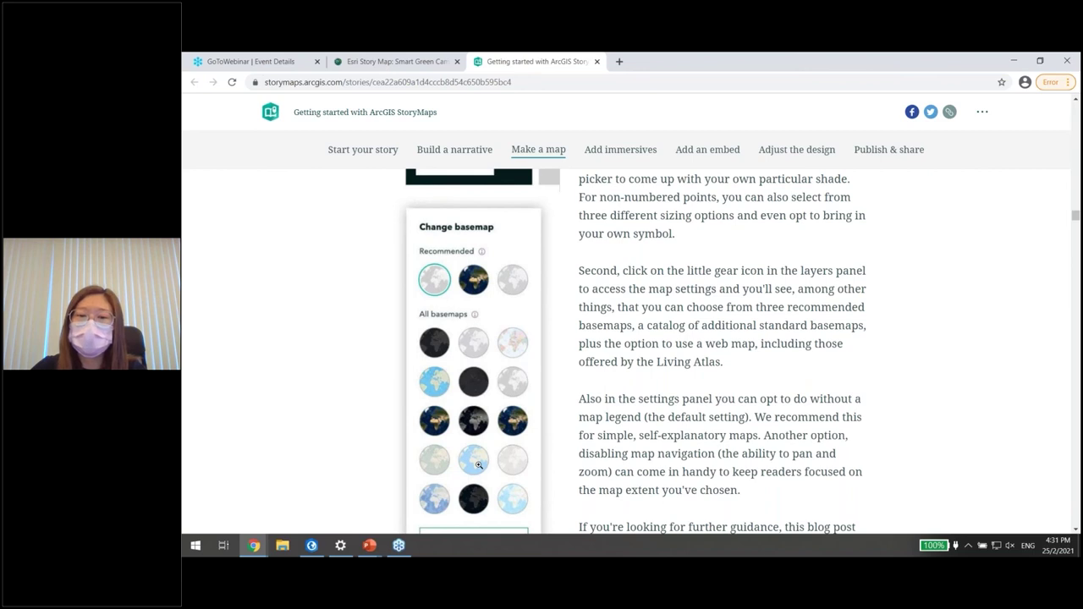
# Read the introduction of the "Add immersive blocks" section and compare the sidecar's floating panel and docked panel layouts
pyautogui.scroll(-5, 478, 464)
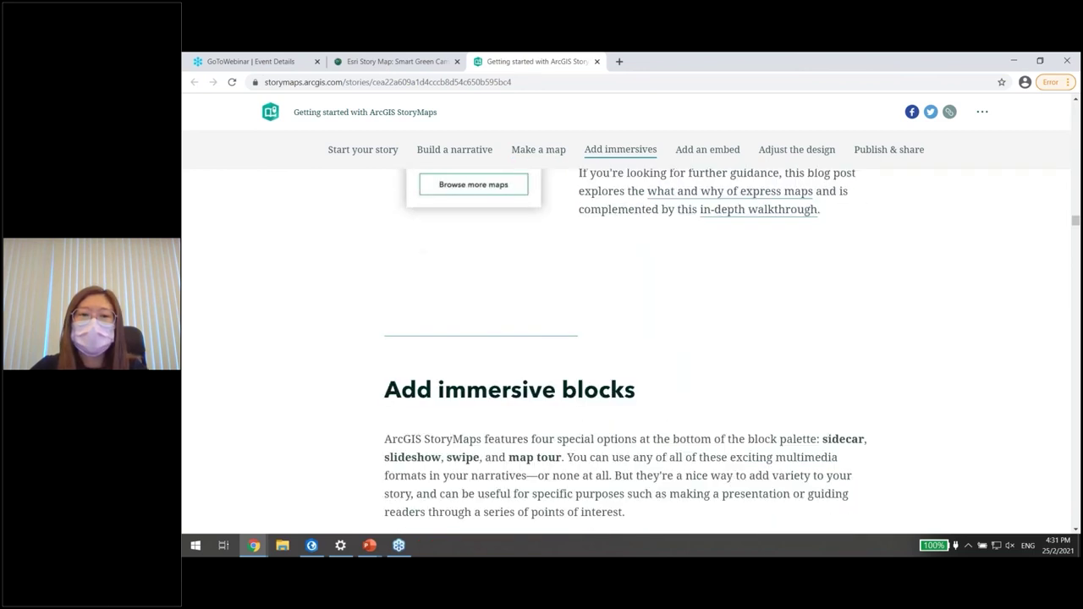
pyautogui.scroll(1, 809, 342)
pyautogui.scroll(1, 809, 343)
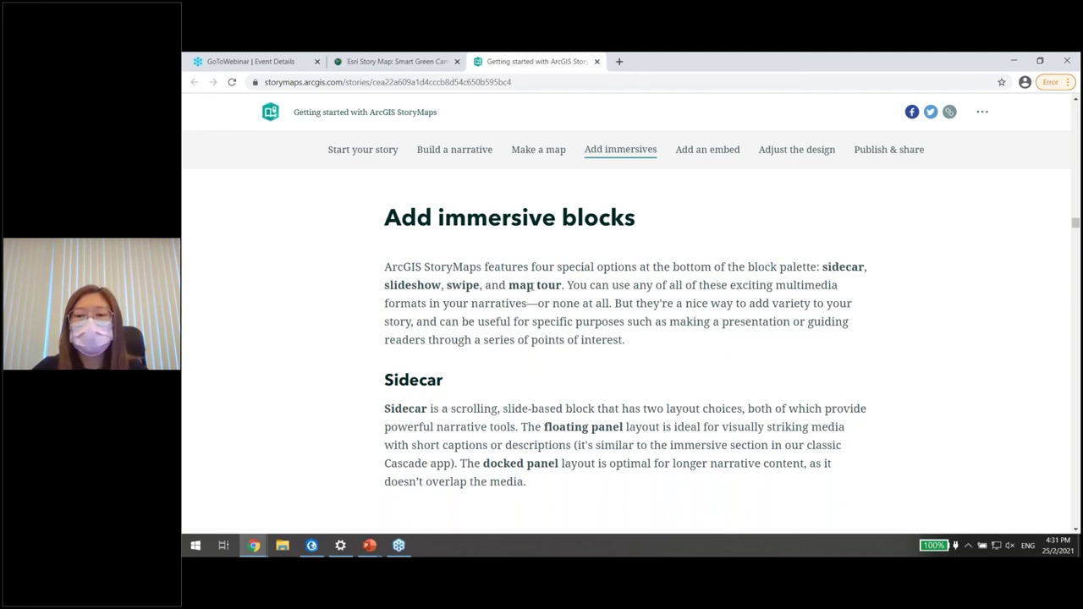
pyautogui.scroll(-1, 532, 285)
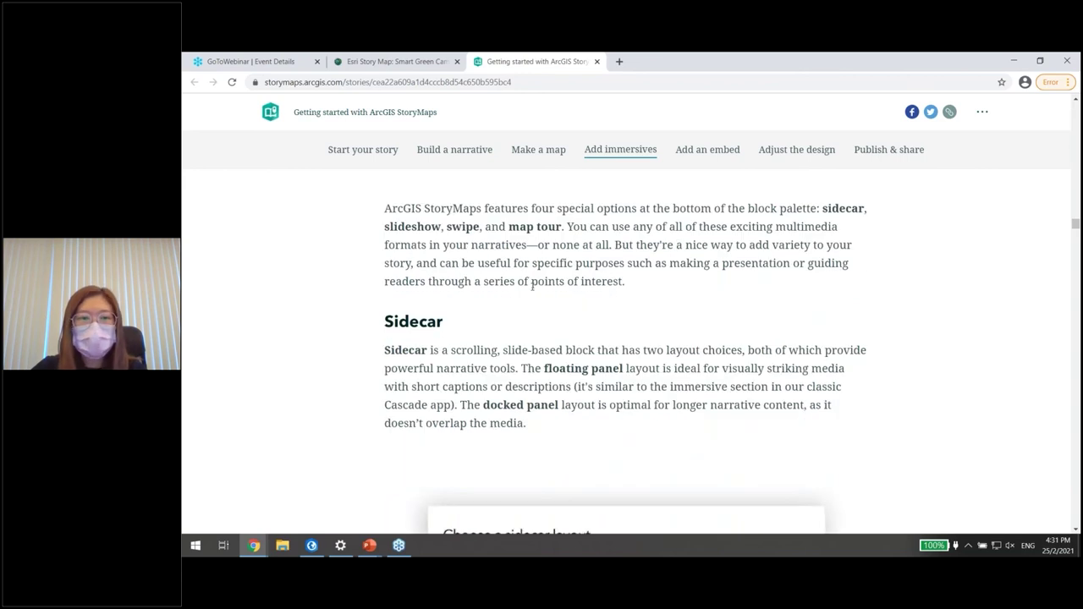
pyautogui.scroll(-1, 372, 334)
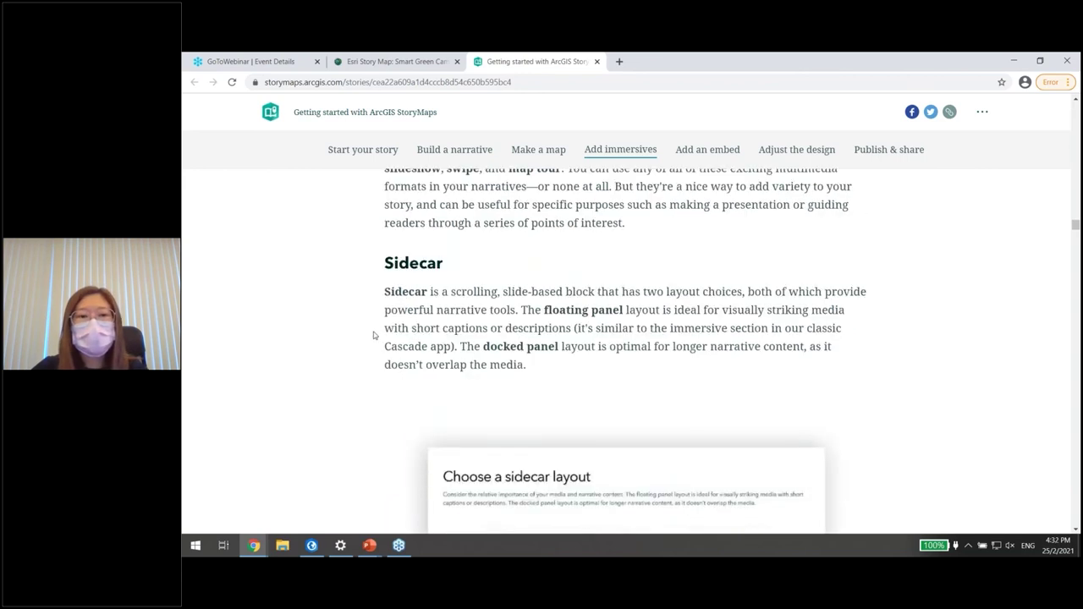
pyautogui.scroll(-2, 374, 336)
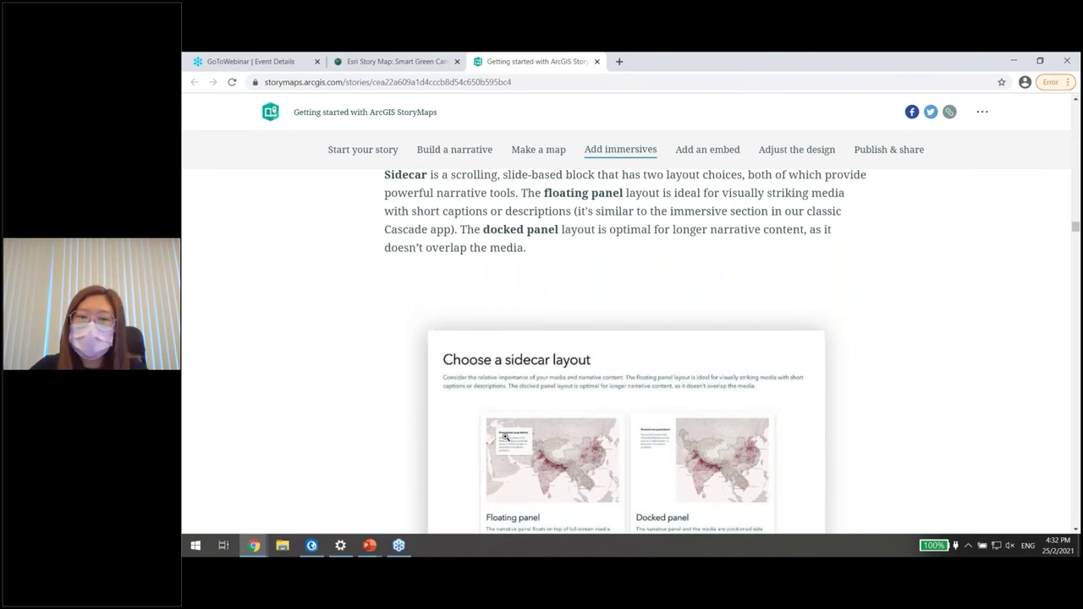
pyautogui.scroll(-3, 504, 436)
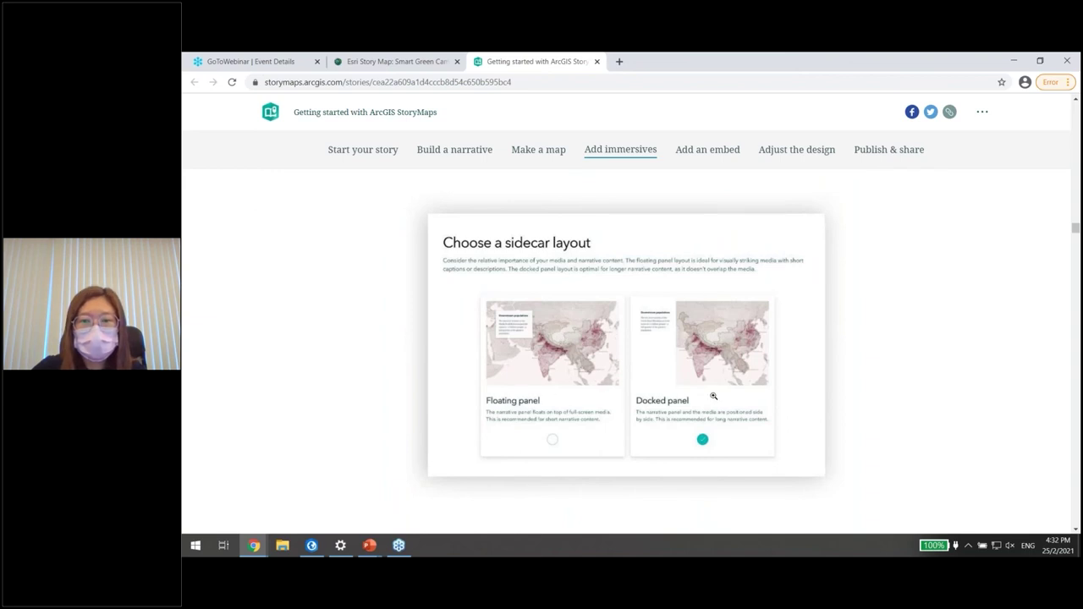
# Examine the docked panel sidecar example, its builder view, and the slide panel used for adding slides and controlling fades
pyautogui.scroll(-6, 715, 398)
pyautogui.scroll(-7, 702, 256)
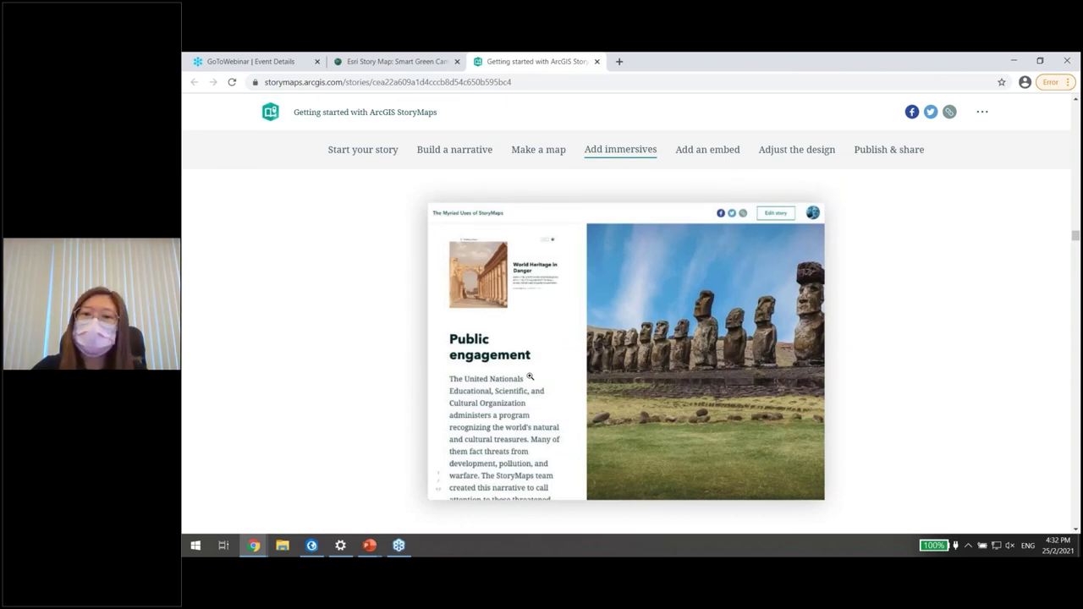
pyautogui.scroll(-1, 491, 398)
pyautogui.scroll(-5, 491, 398)
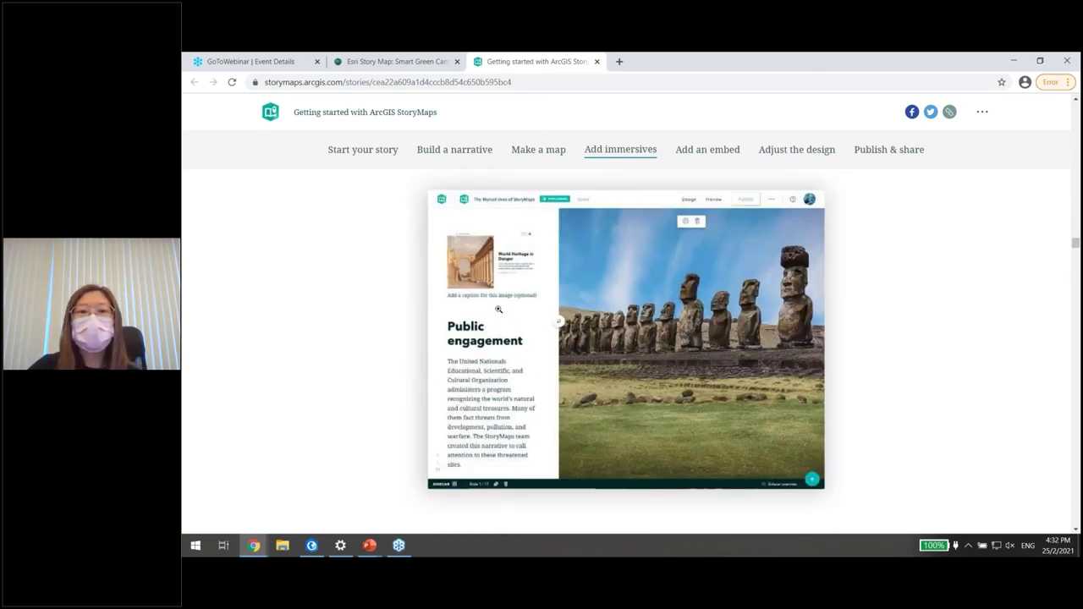
pyautogui.scroll(-5, 523, 387)
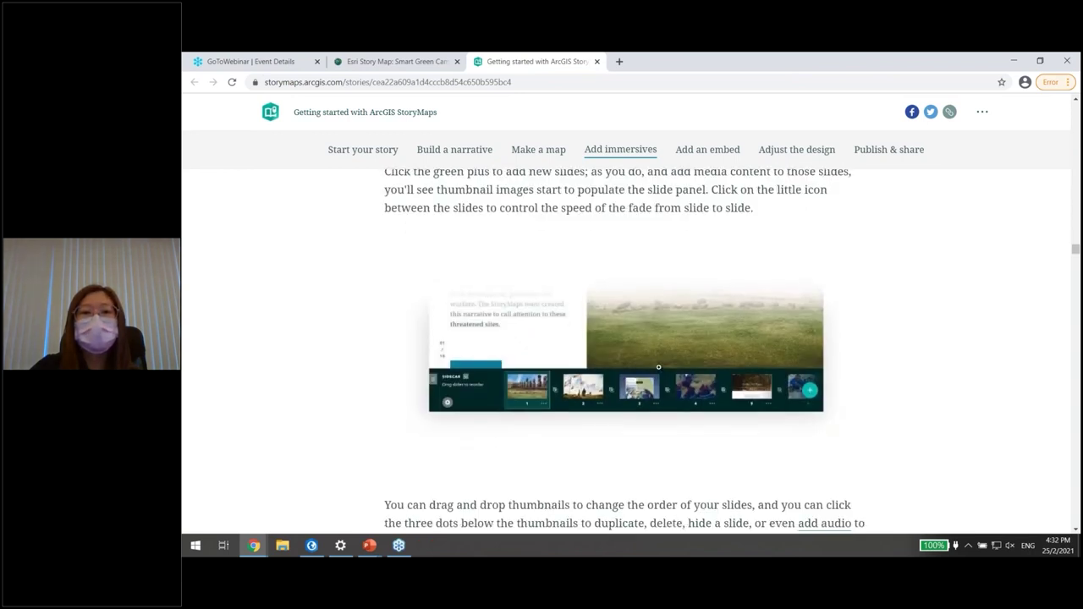
pyautogui.scroll(1, 661, 423)
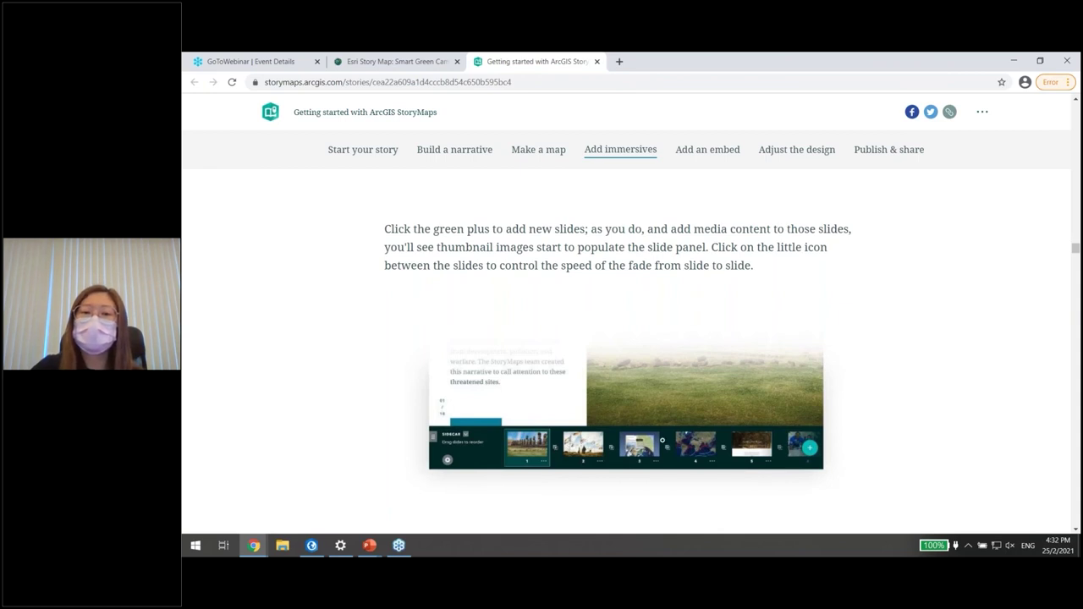
pyautogui.scroll(-2, 662, 440)
pyautogui.scroll(2, 662, 440)
pyautogui.scroll(3, 663, 440)
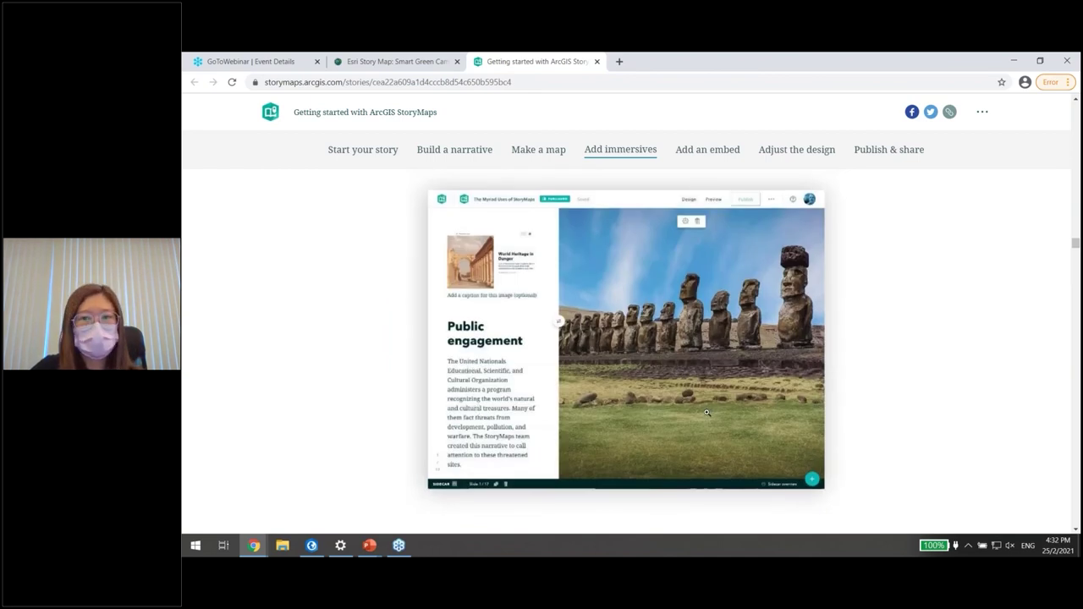
pyautogui.scroll(-10, 699, 413)
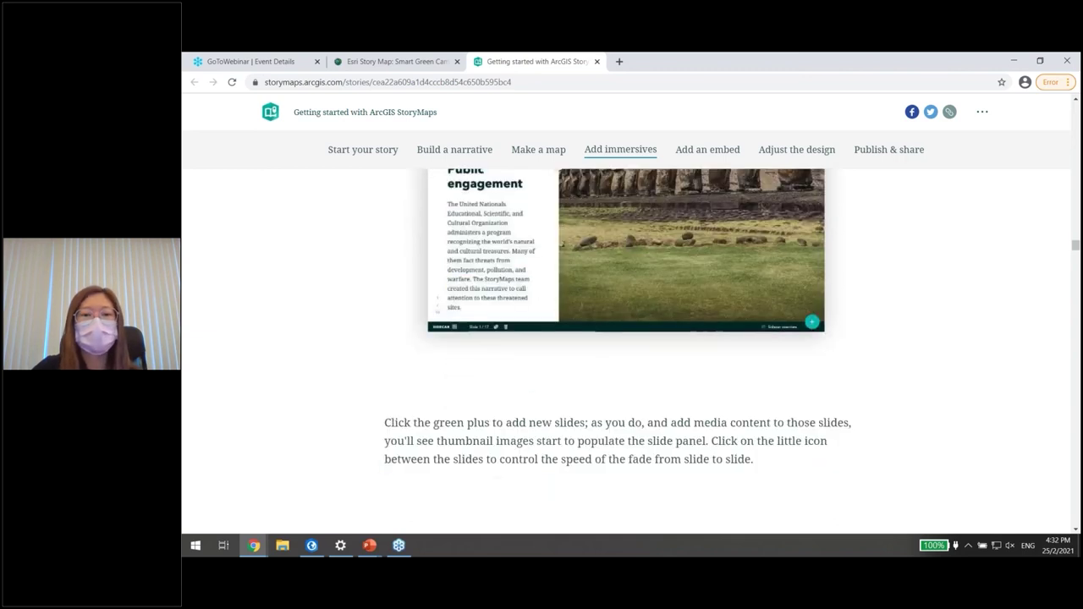
# Review how sidecar map actions are added and configured, using the Acadia "Precipice hike" example
pyautogui.scroll(-5, 691, 407)
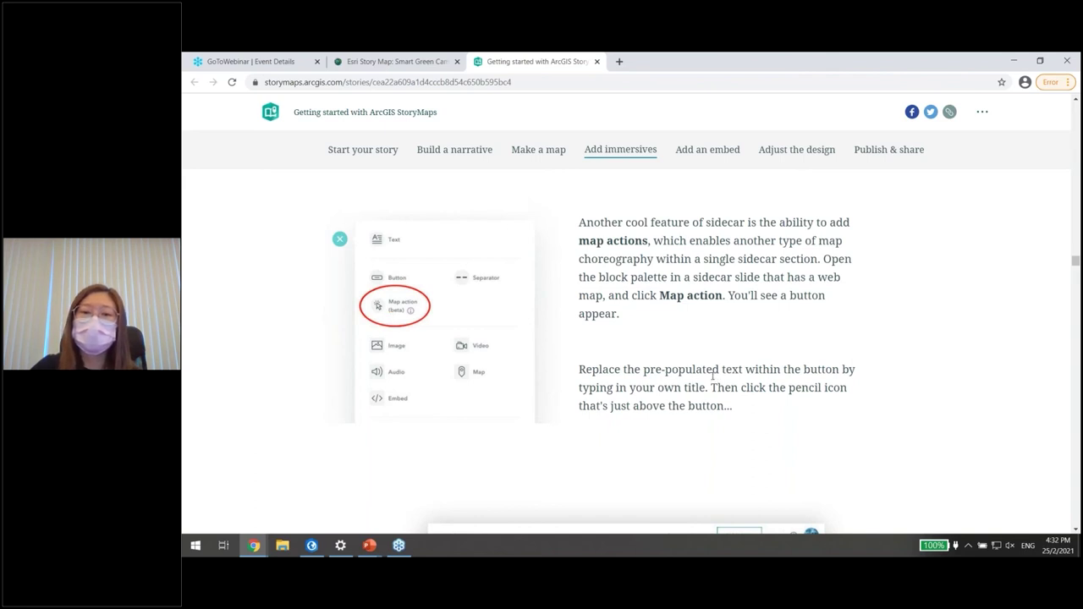
pyautogui.scroll(-3, 715, 375)
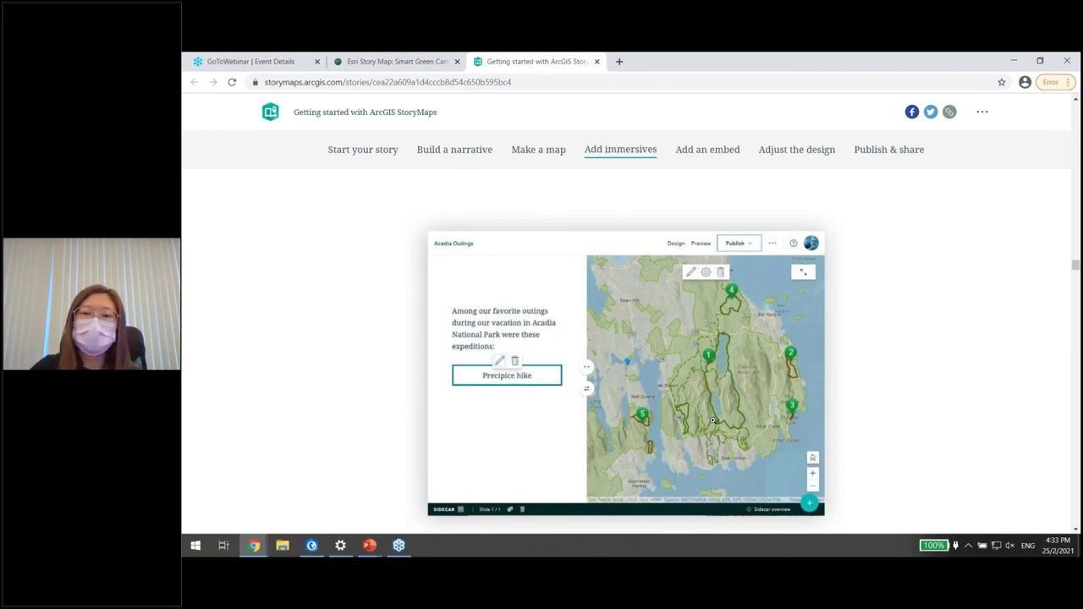
pyautogui.scroll(-3, 712, 420)
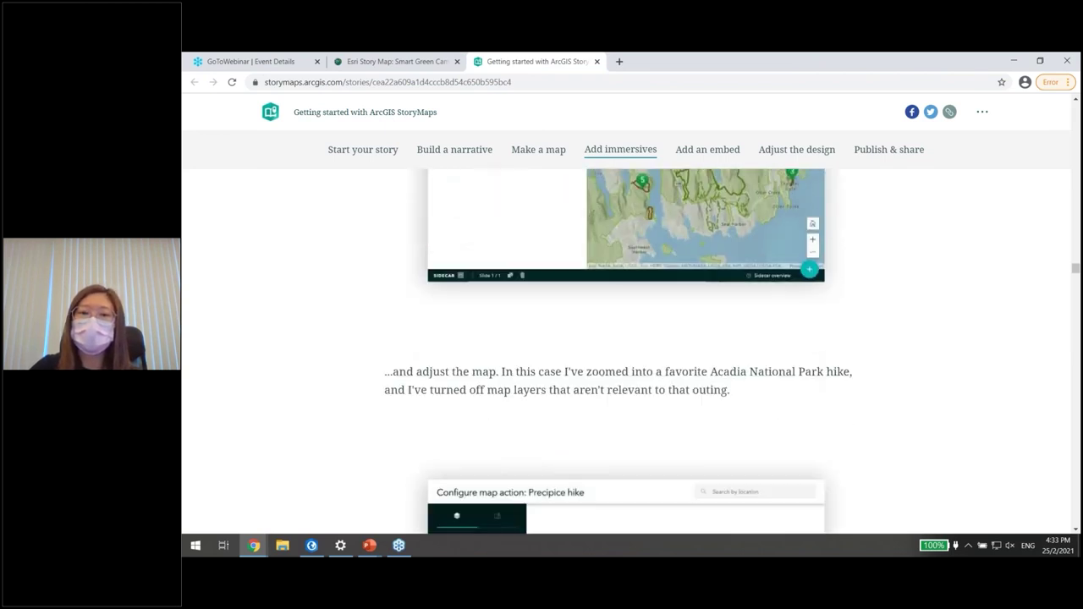
pyautogui.scroll(-4, 640, 318)
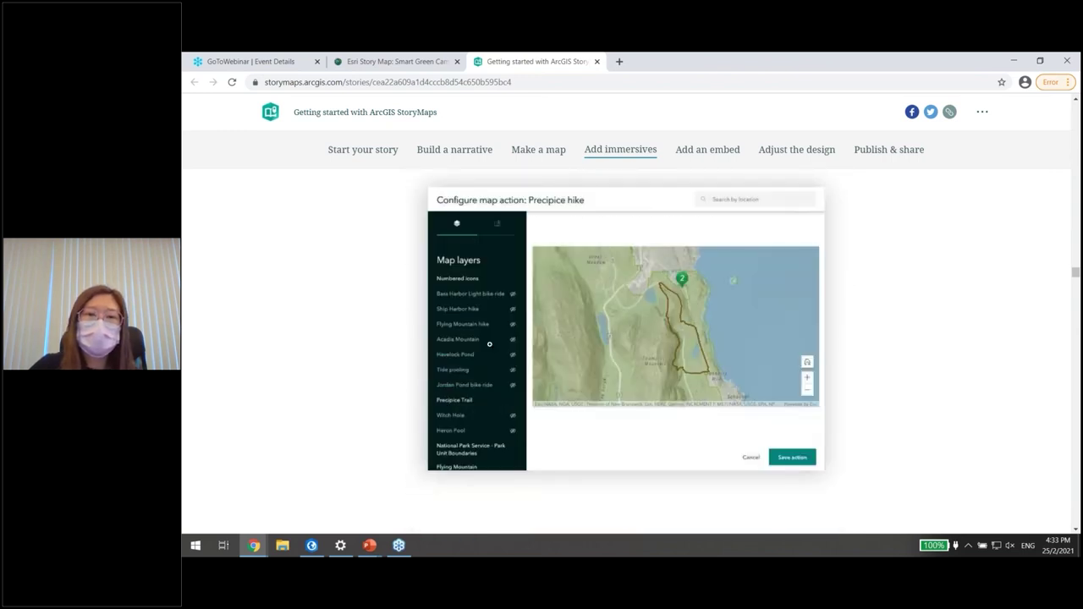
pyautogui.scroll(-4, 591, 369)
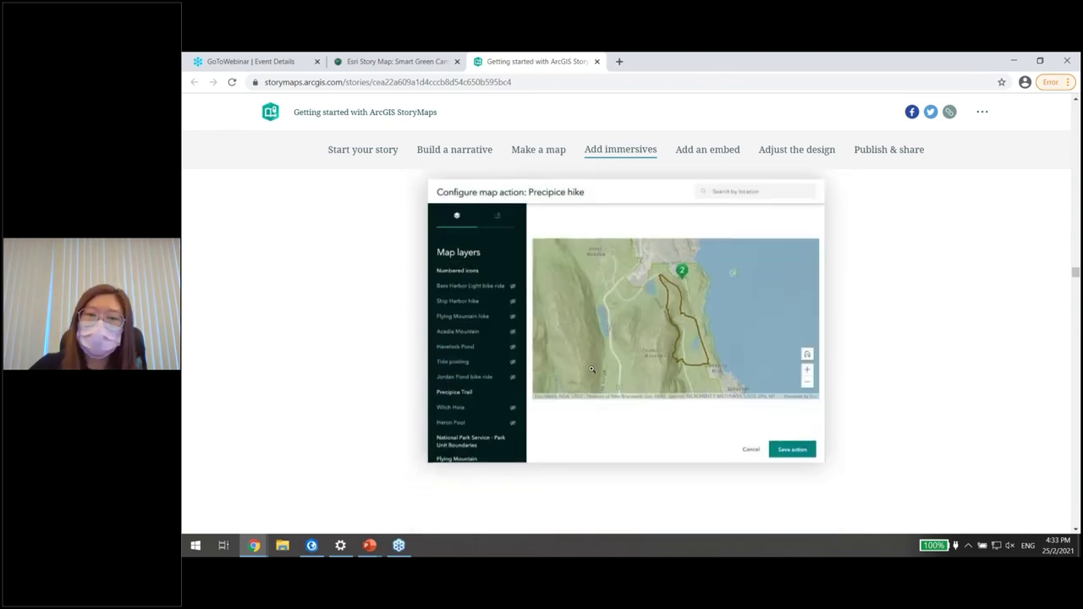
pyautogui.scroll(-6, 595, 368)
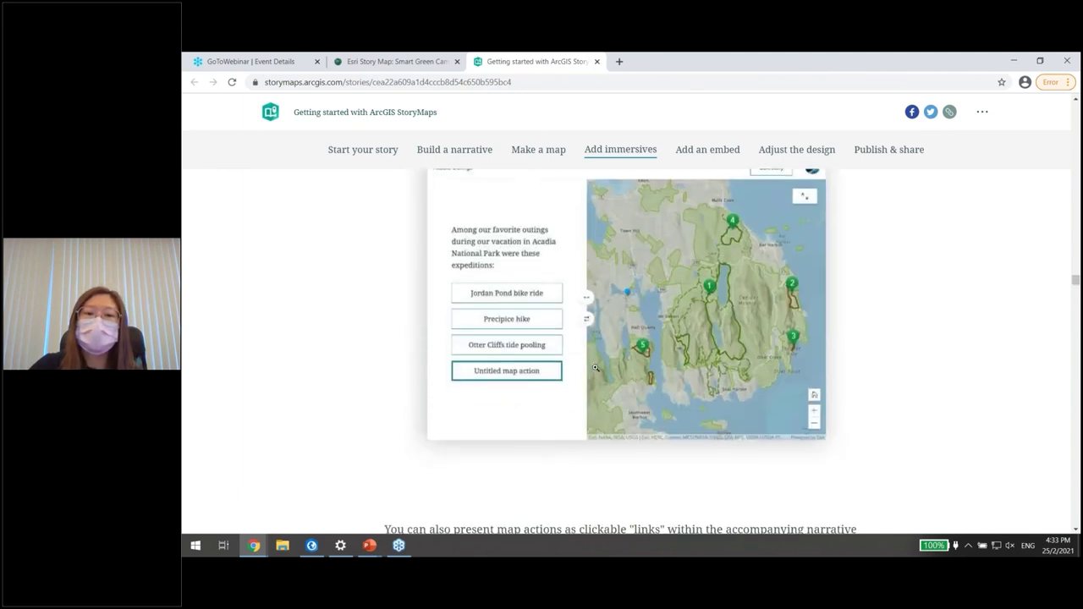
# Read about the floating panel sidecar layout and play through its "An Introduction to Sea Ice" demo slides
pyautogui.scroll(-3, 596, 372)
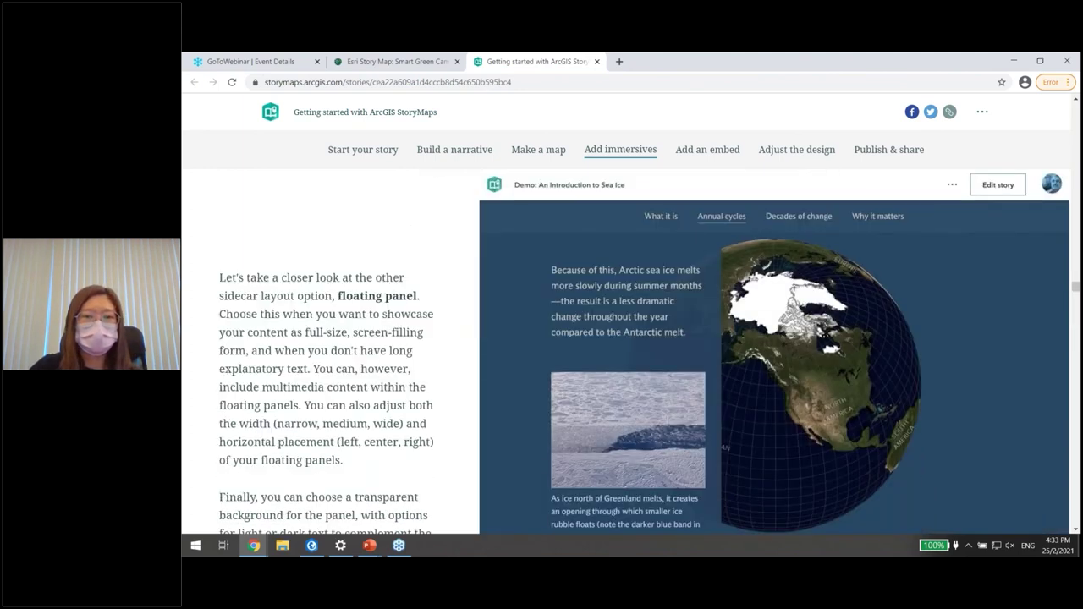
pyautogui.scroll(-4, 596, 373)
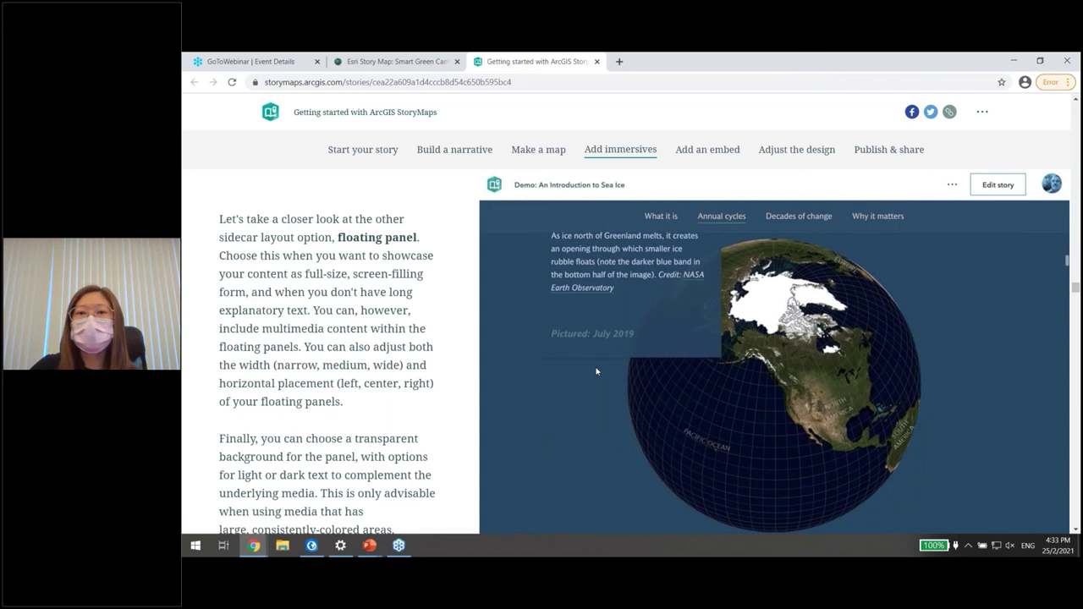
pyautogui.scroll(-5, 829, 447)
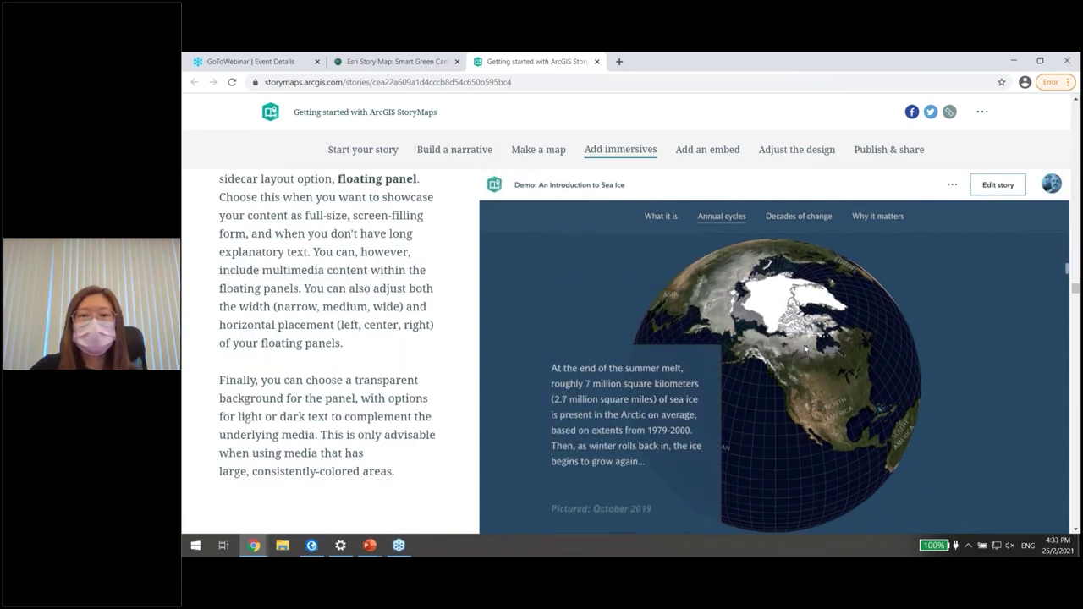
pyautogui.scroll(-3, 664, 387)
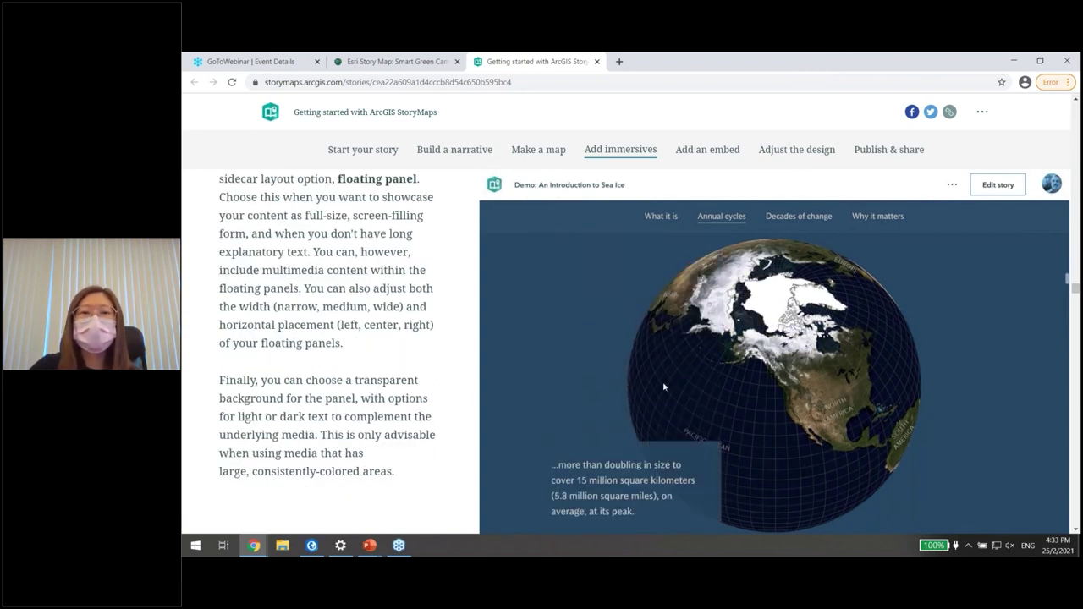
pyautogui.scroll(-5, 664, 387)
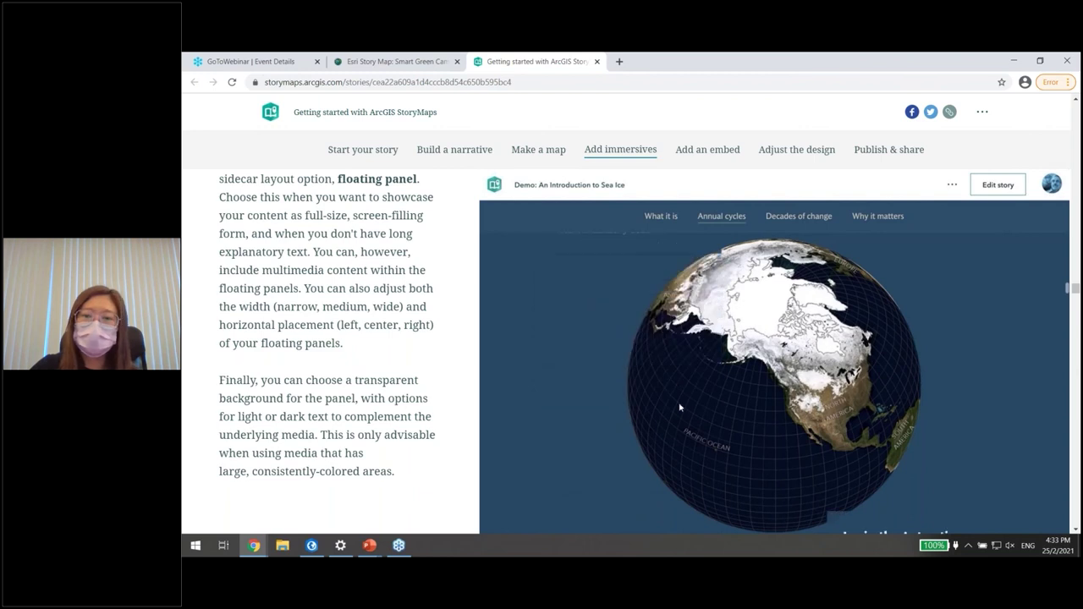
pyautogui.scroll(-5, 852, 464)
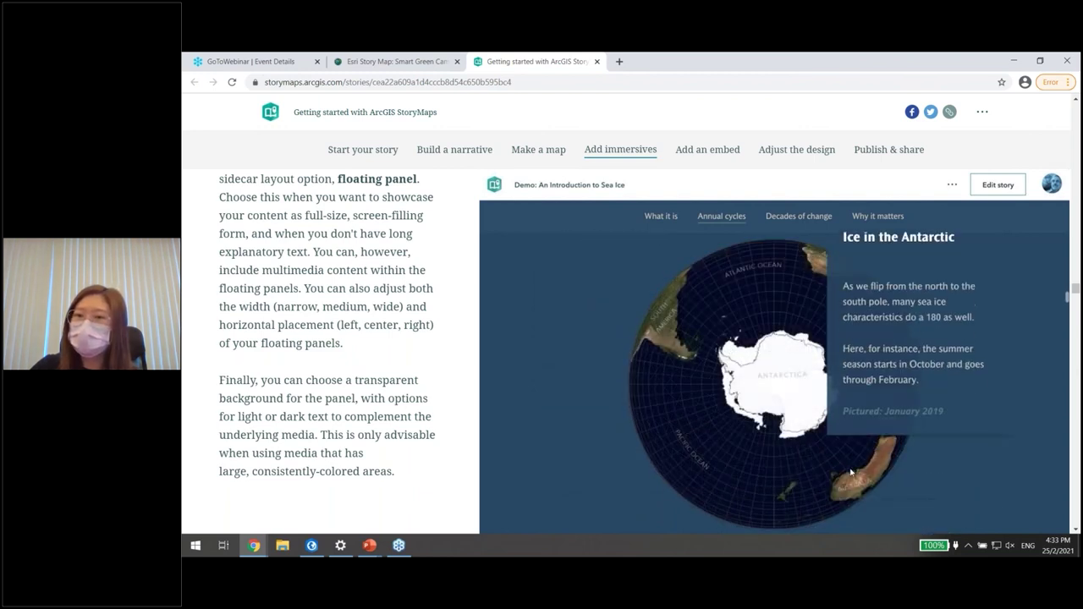
pyautogui.scroll(-5, 851, 472)
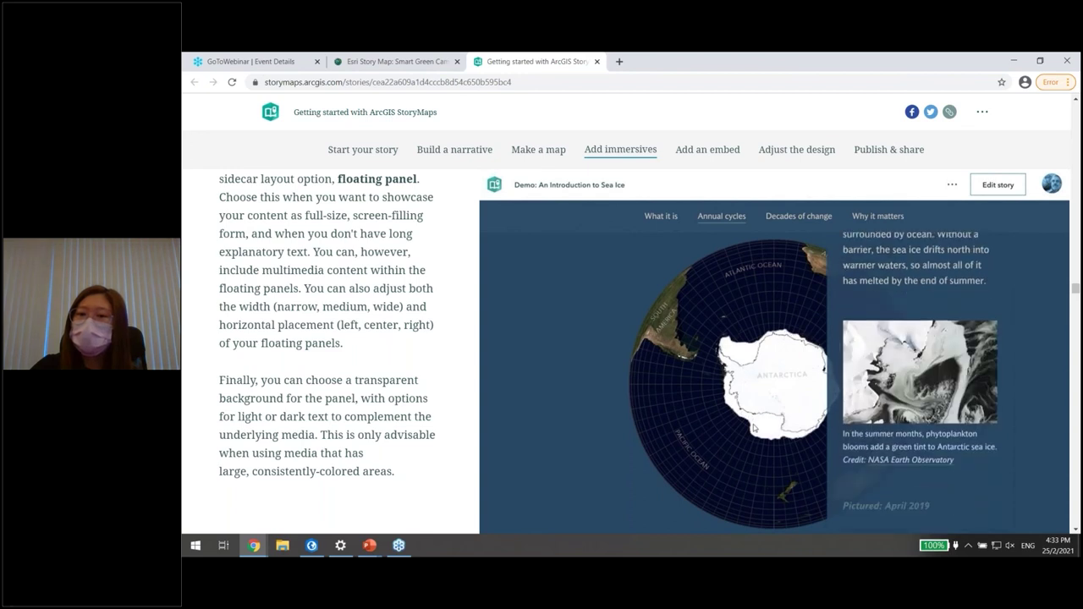
pyautogui.scroll(-5, 755, 426)
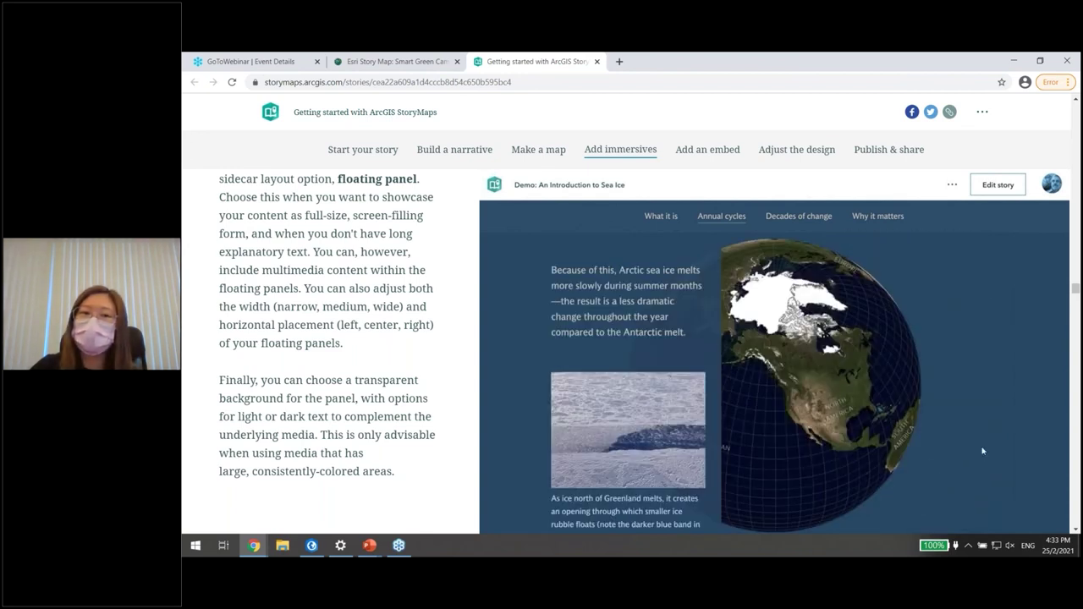
pyautogui.scroll(-5, 979, 456)
pyautogui.scroll(-5, 979, 461)
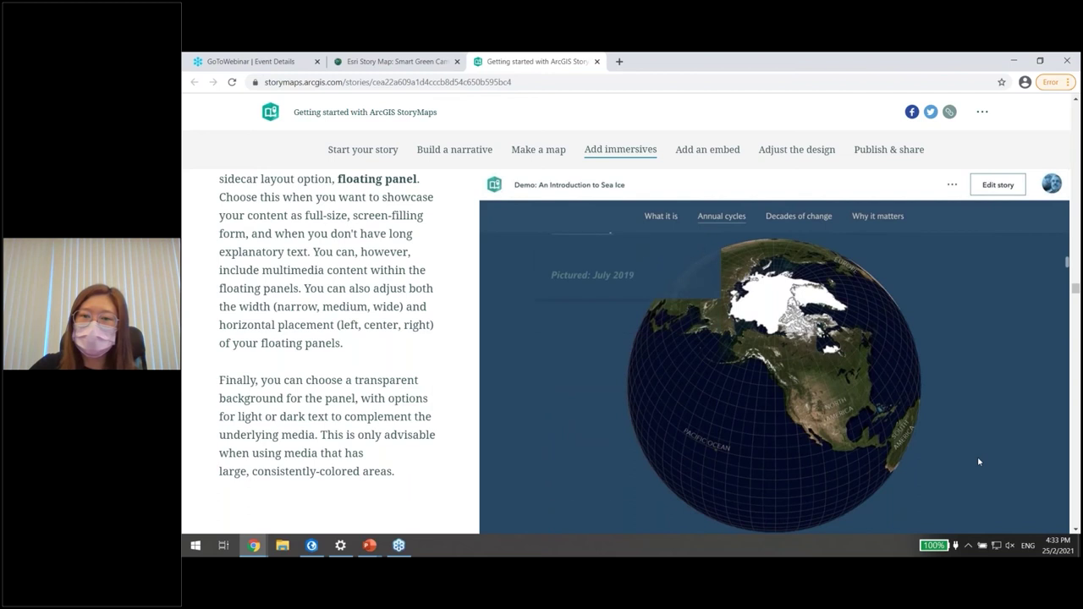
pyautogui.scroll(-5, 853, 466)
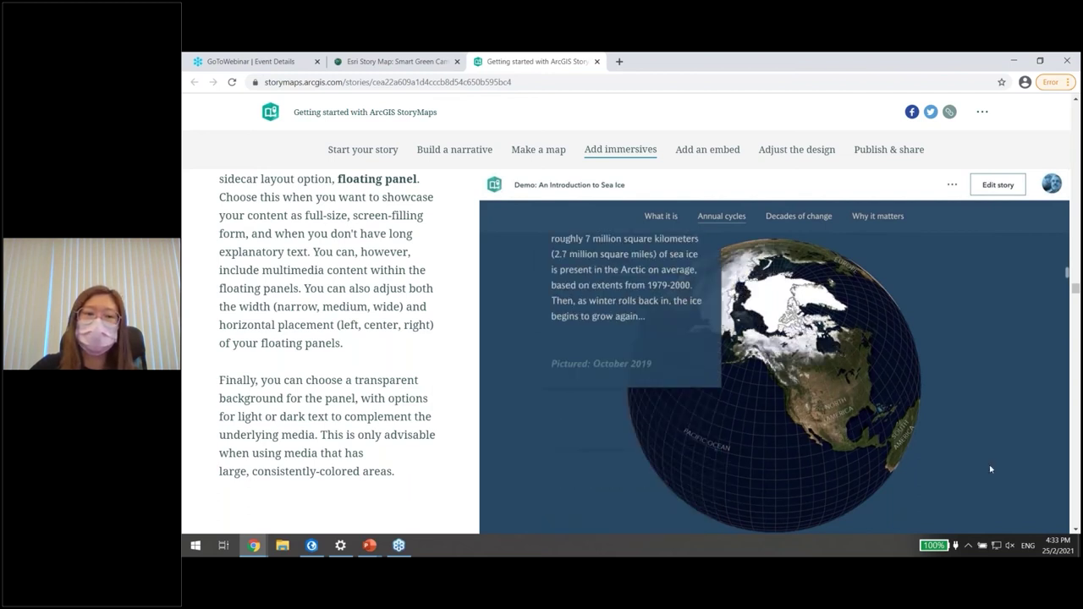
pyautogui.scroll(-10, 976, 461)
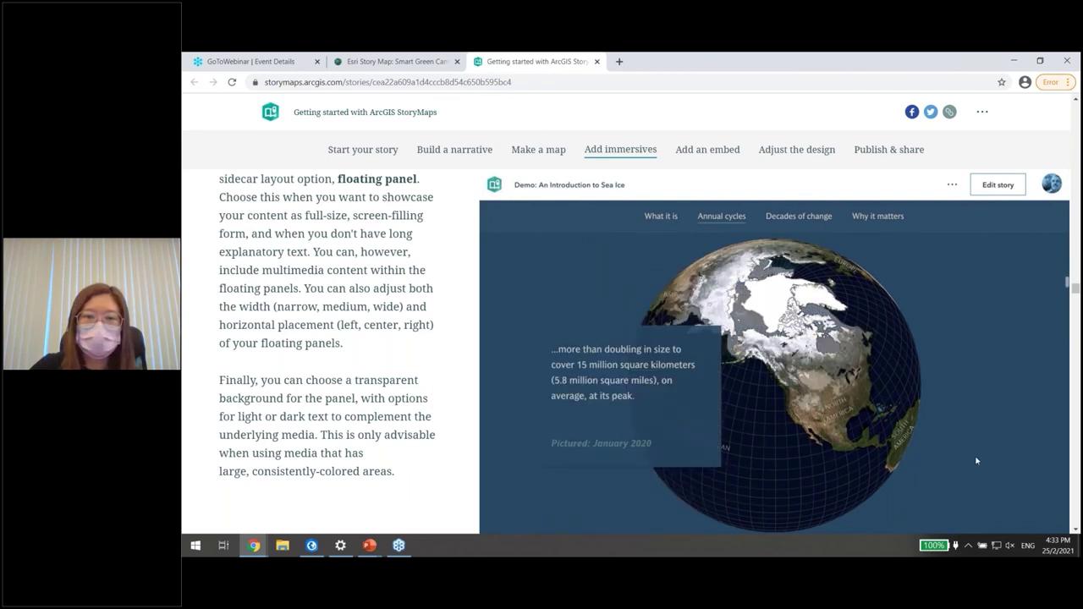
# Review the Slideshow block, including its slide panel and narrative panel appearance options, and continue to the Swipe topic
pyautogui.scroll(-5, 976, 461)
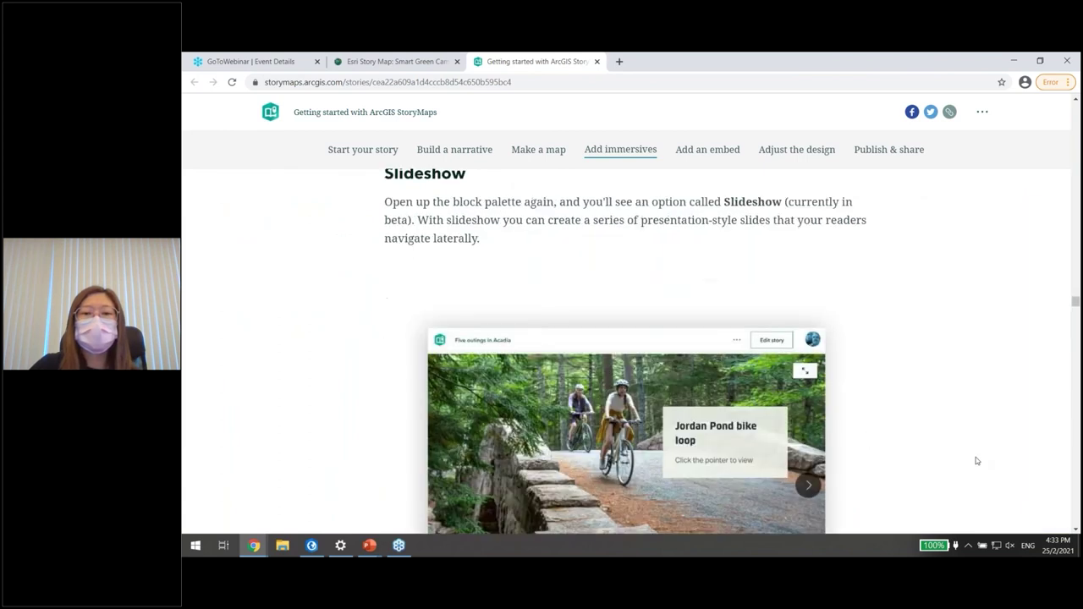
pyautogui.scroll(-1, 976, 461)
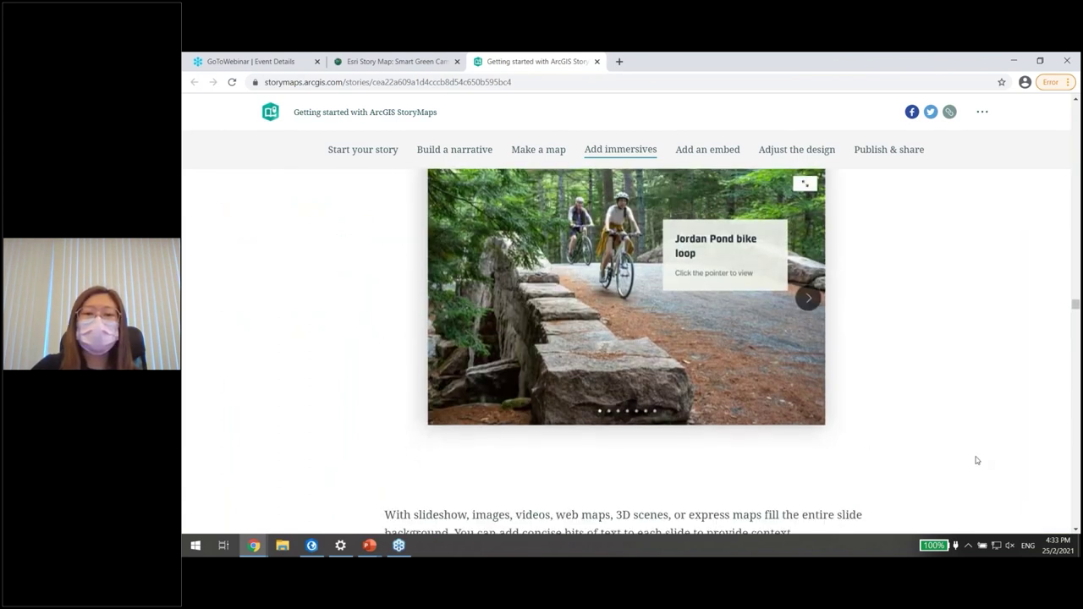
pyautogui.scroll(-5, 977, 461)
pyautogui.scroll(-8, 977, 461)
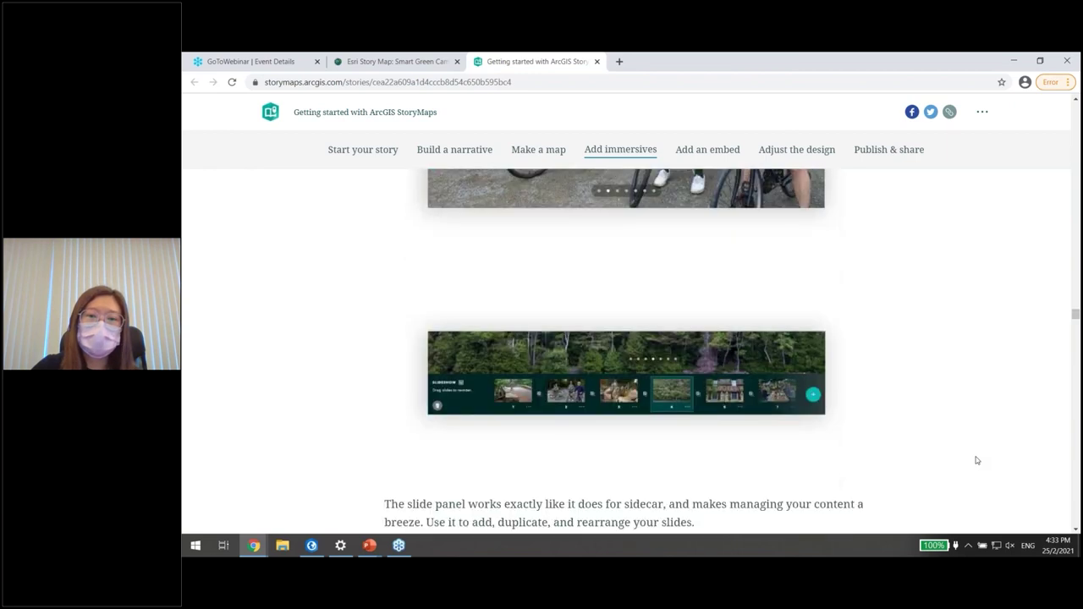
pyautogui.scroll(-3, 822, 334)
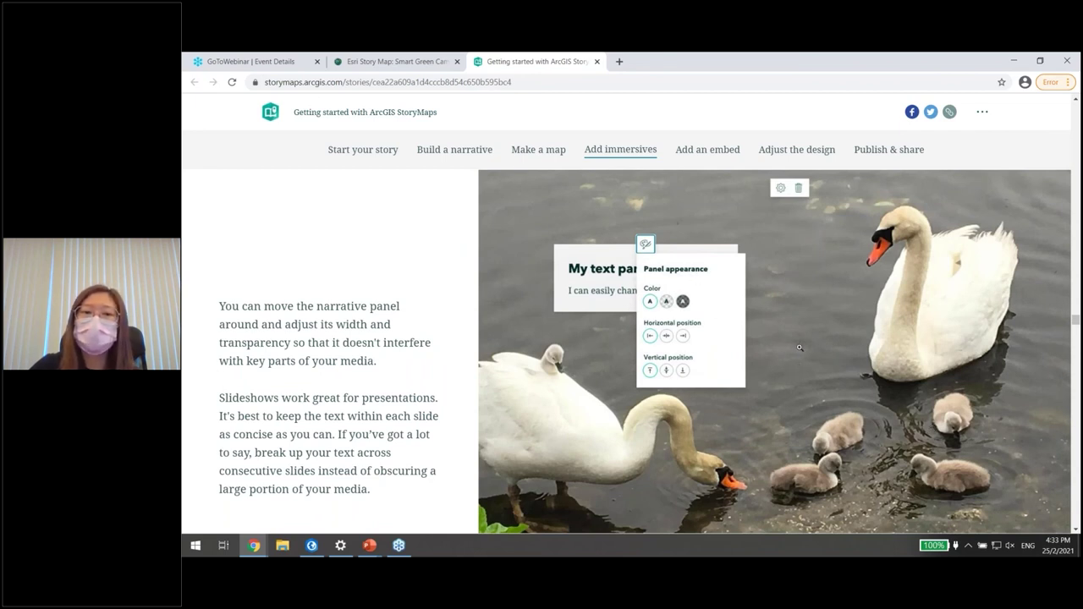
pyautogui.scroll(-2, 862, 422)
pyautogui.scroll(-8, 862, 422)
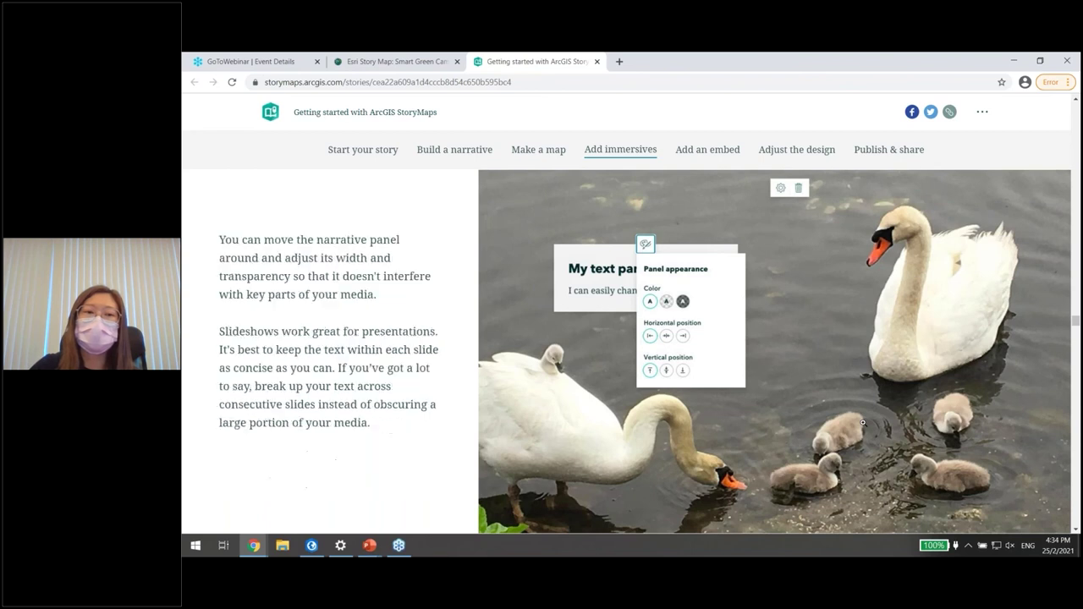
pyautogui.scroll(-3, 863, 422)
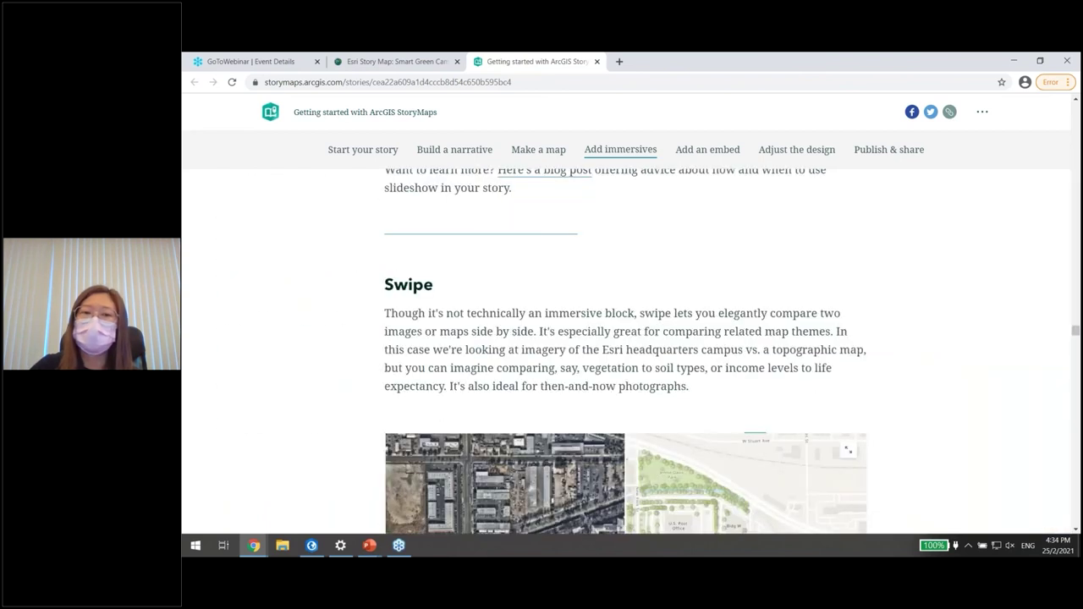
# Review the Swipe block example and its empty builder view, and continue to the Map tour layout options diagram
pyautogui.scroll(-2, 864, 423)
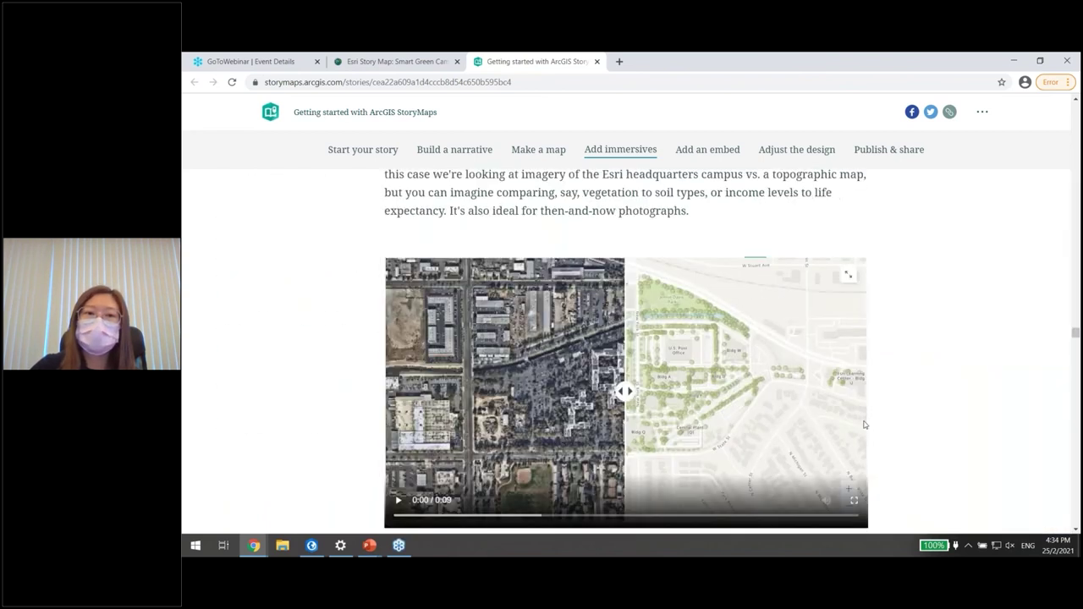
pyautogui.scroll(1, 864, 423)
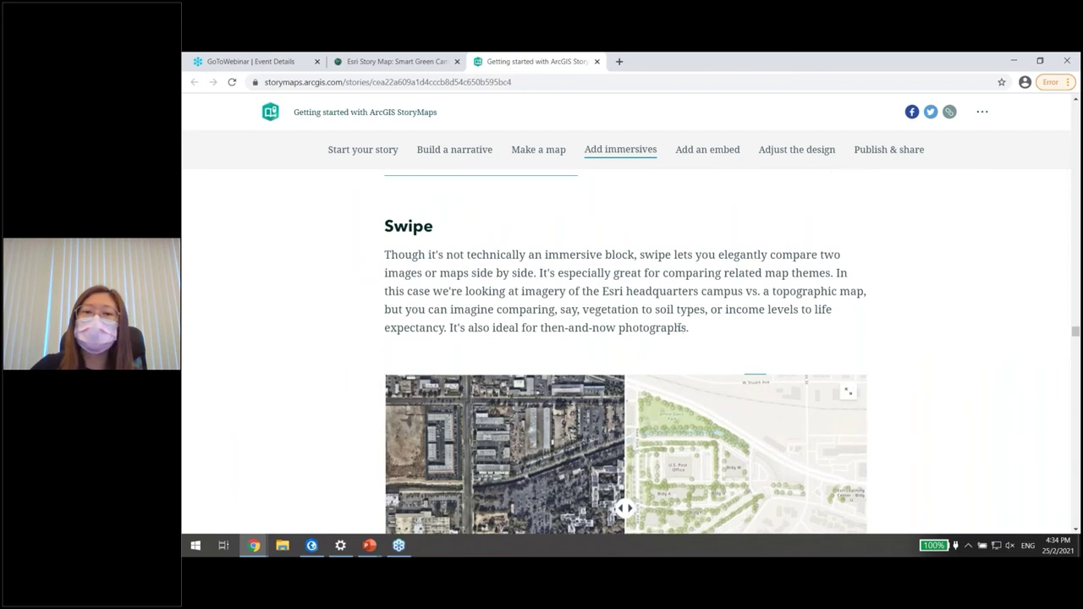
pyautogui.scroll(-1, 672, 343)
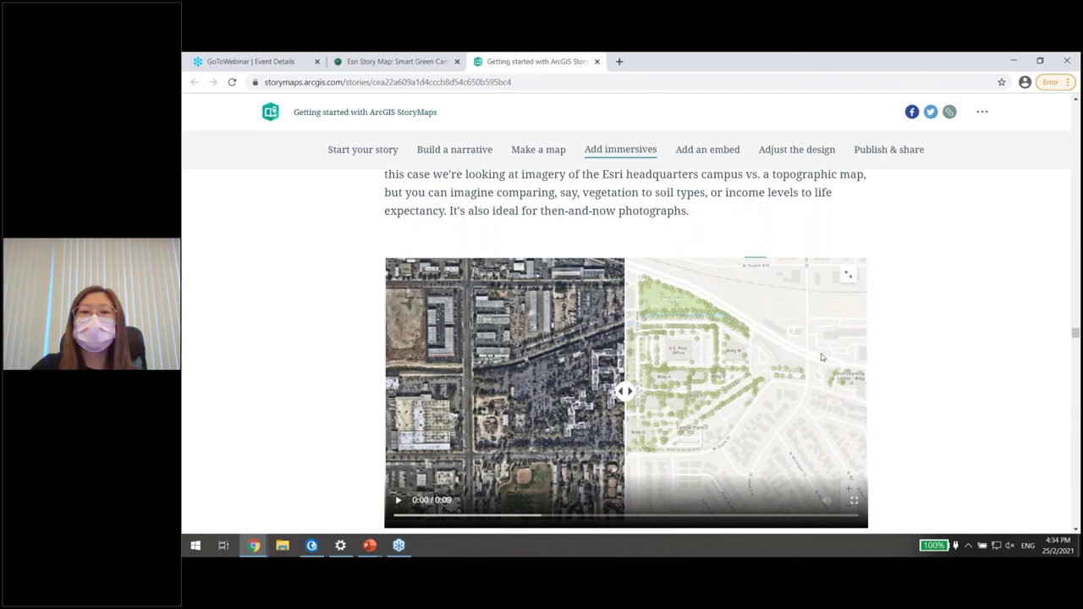
pyautogui.scroll(-5, 820, 357)
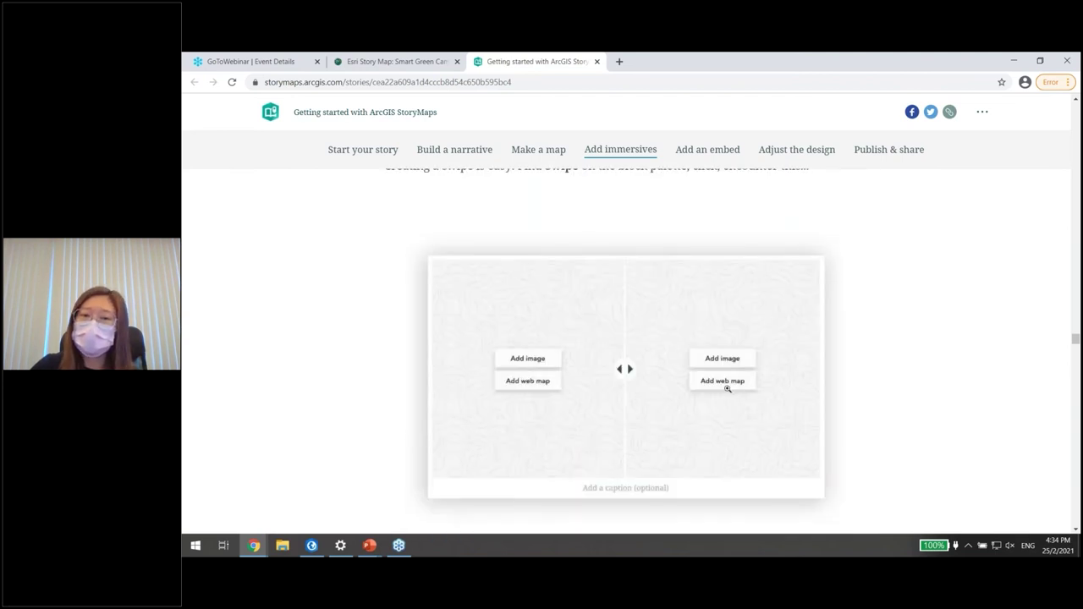
pyautogui.scroll(-3, 727, 387)
pyautogui.scroll(-5, 732, 389)
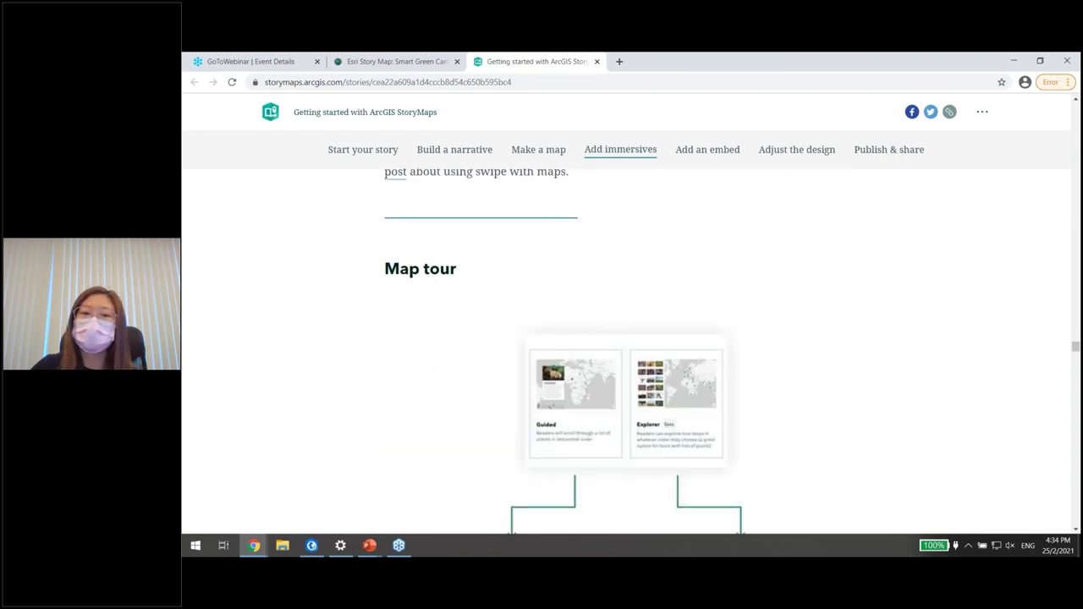
pyautogui.scroll(1, 796, 336)
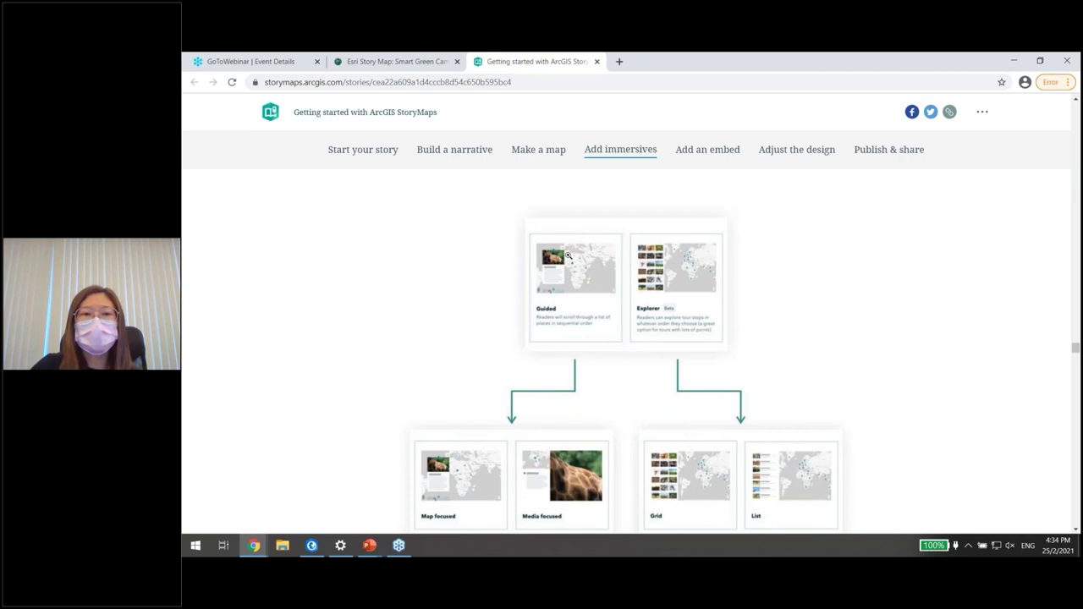
pyautogui.scroll(-1, 568, 255)
pyautogui.scroll(-1, 1077, 365)
# Go to the "Publish and share" section and review its sharing settings and additional story options
pyautogui.click(872, 152)
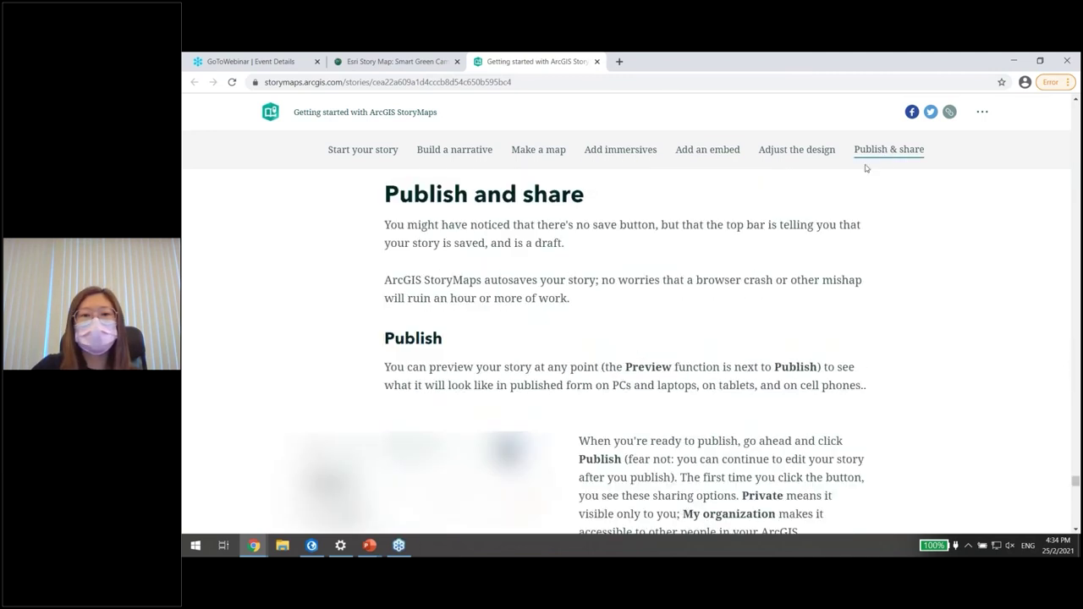
pyautogui.scroll(-3, 835, 307)
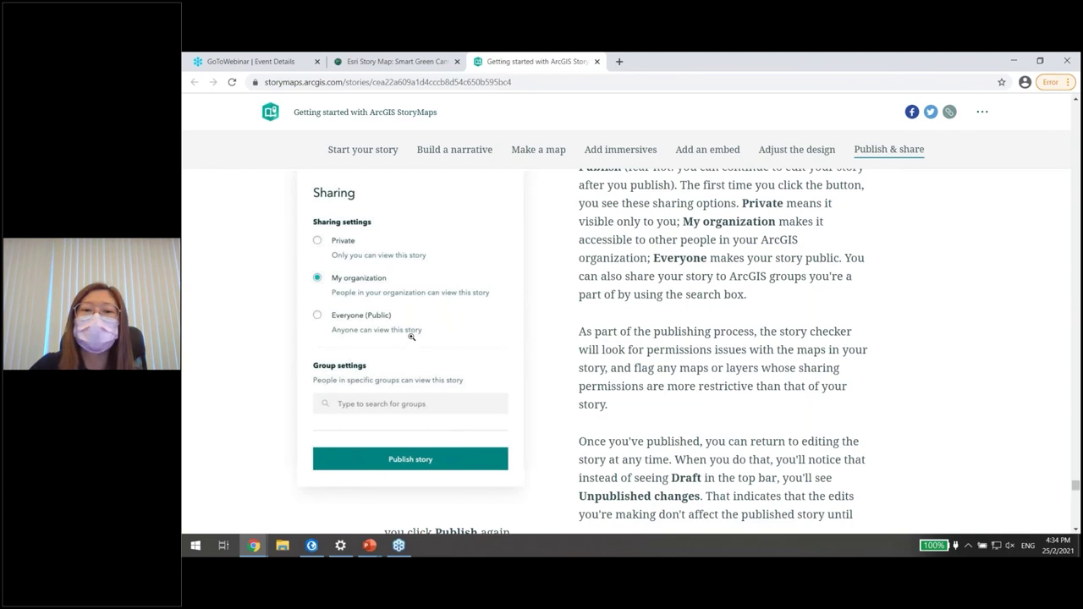
pyautogui.scroll(-5, 412, 336)
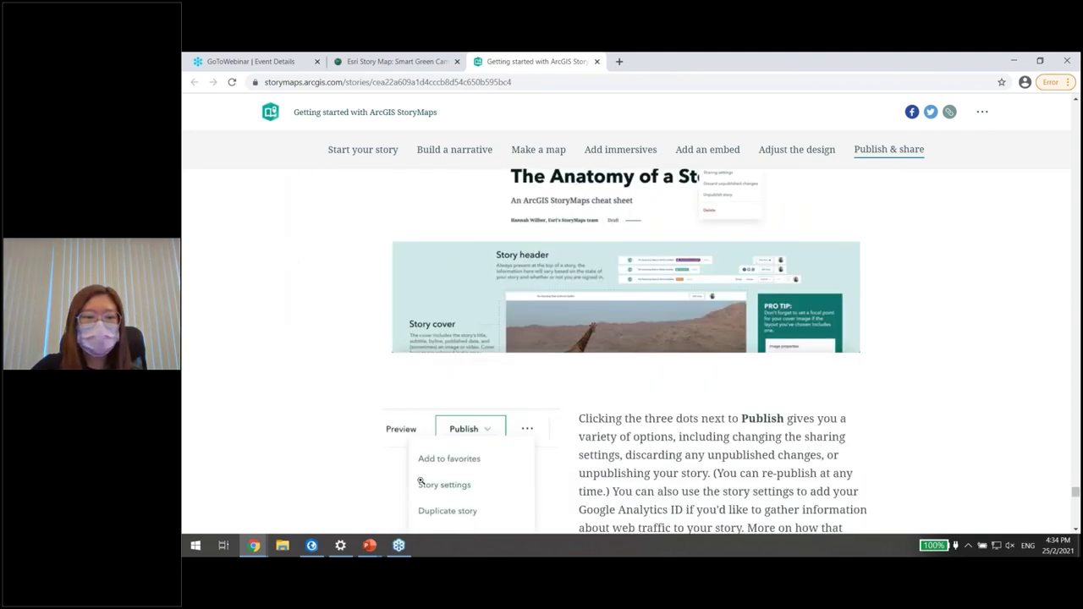
# Switch to the running PowerPoint slide show and advance from "Building stories & tips" to the ArcGIS Storymap demo slide
pyautogui.moveTo(373, 542)
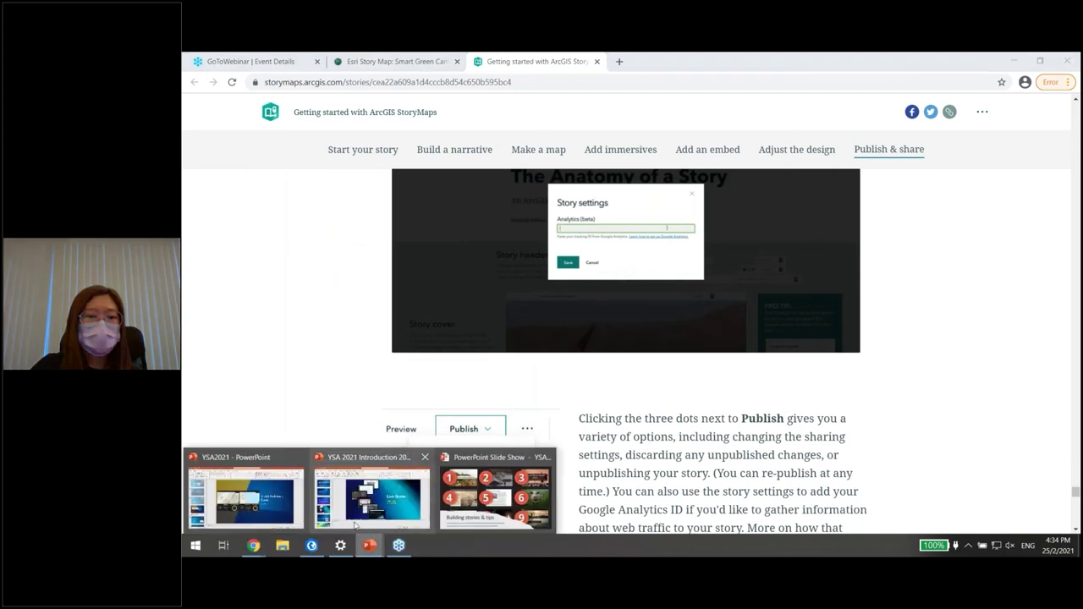
pyautogui.click(259, 506)
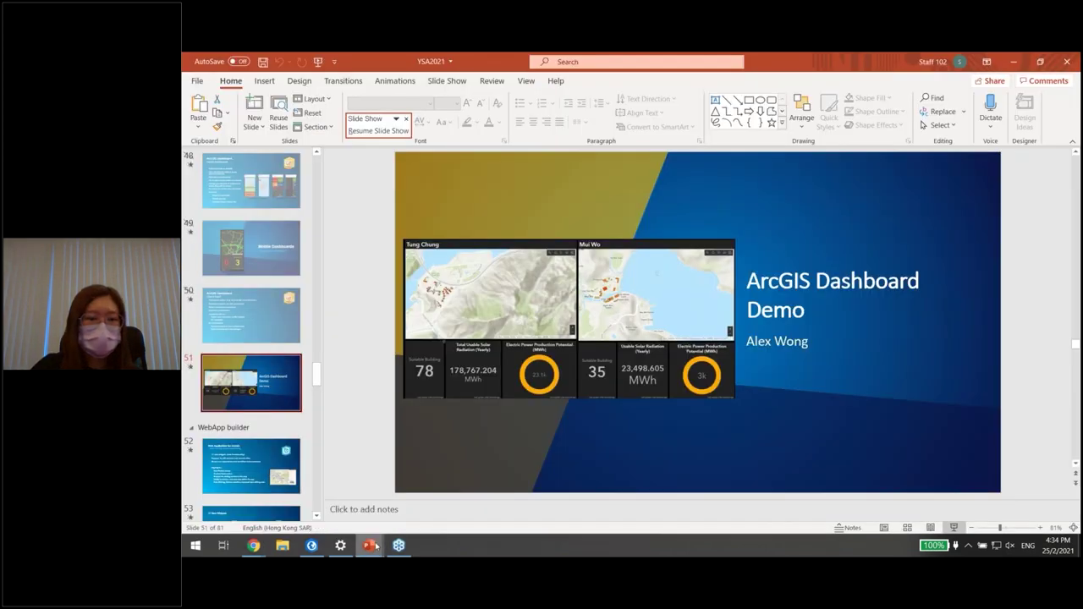
pyautogui.moveTo(376, 546)
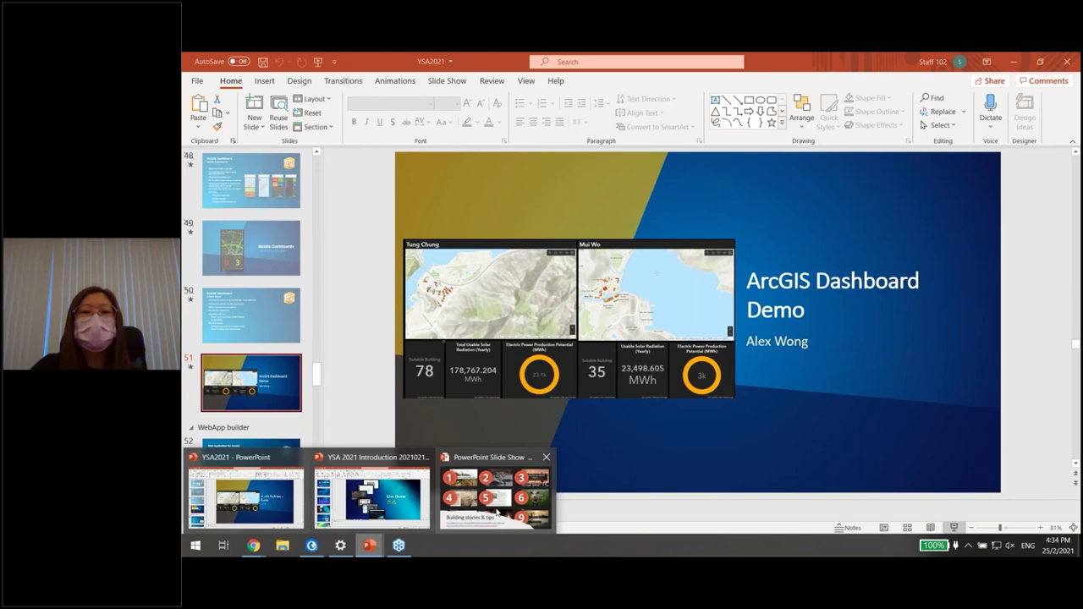
pyautogui.click(497, 511)
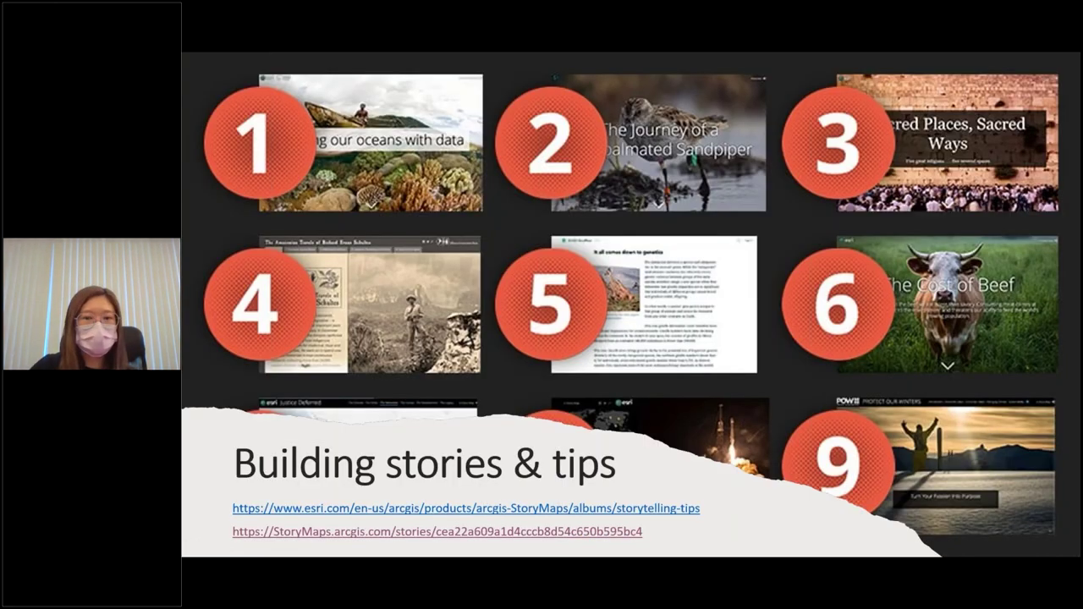
pyautogui.press('Right')
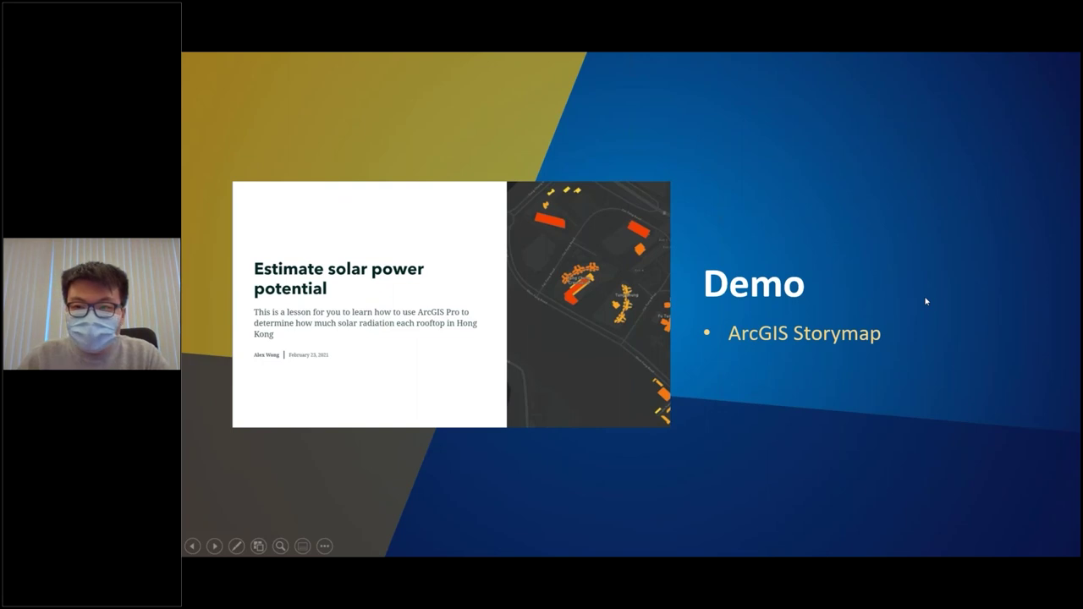
# Leave the slide show and switch to the incognito Chrome window, showing the YSA_2021_Workshop folder content in ArcGIS Online
pyautogui.press('Escape')
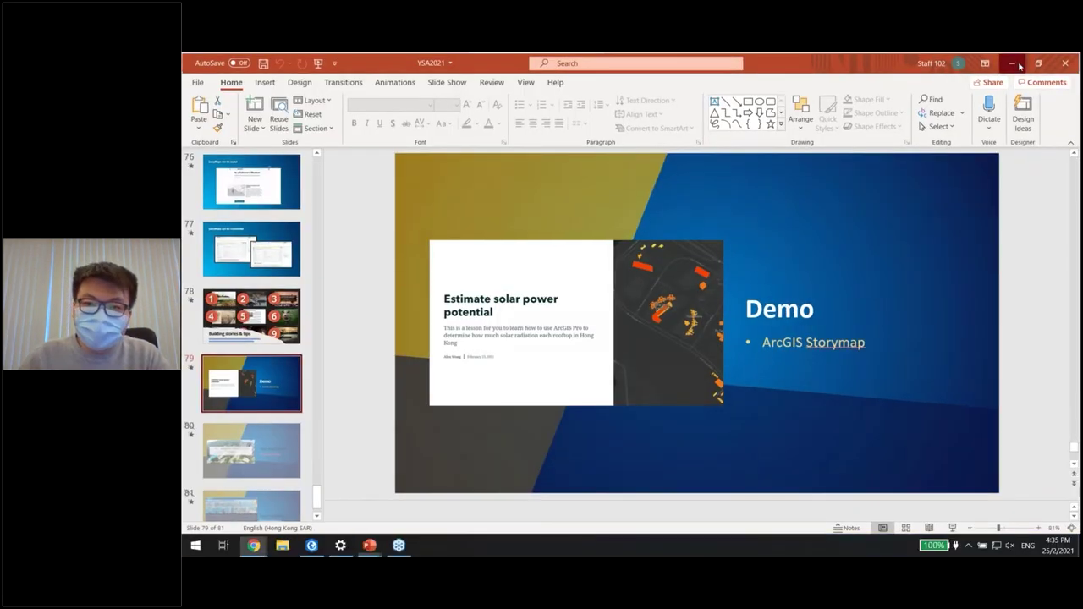
pyautogui.click(1014, 62)
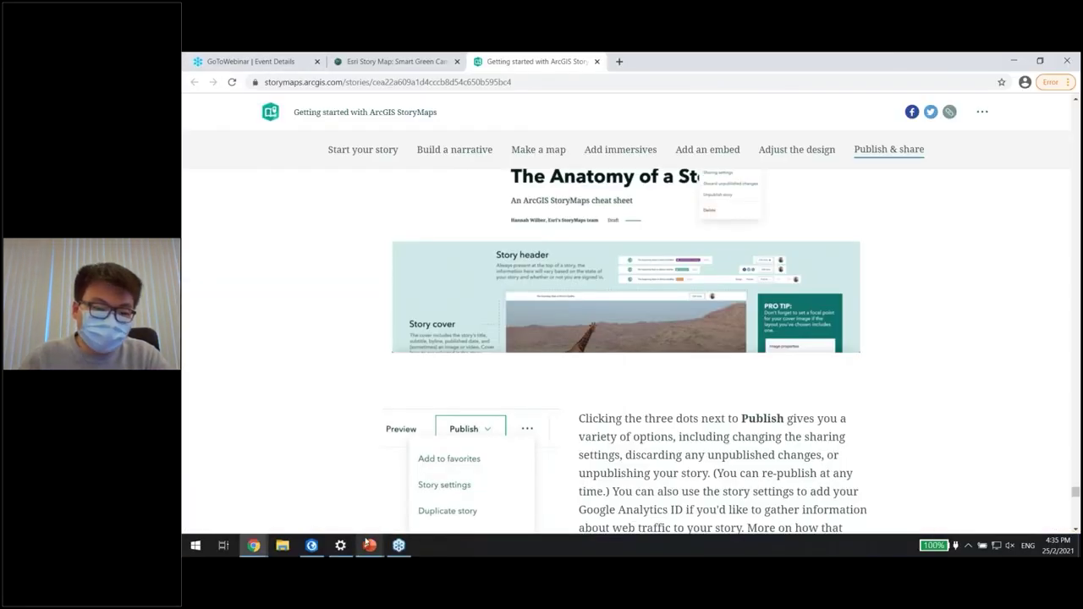
pyautogui.moveTo(253, 545)
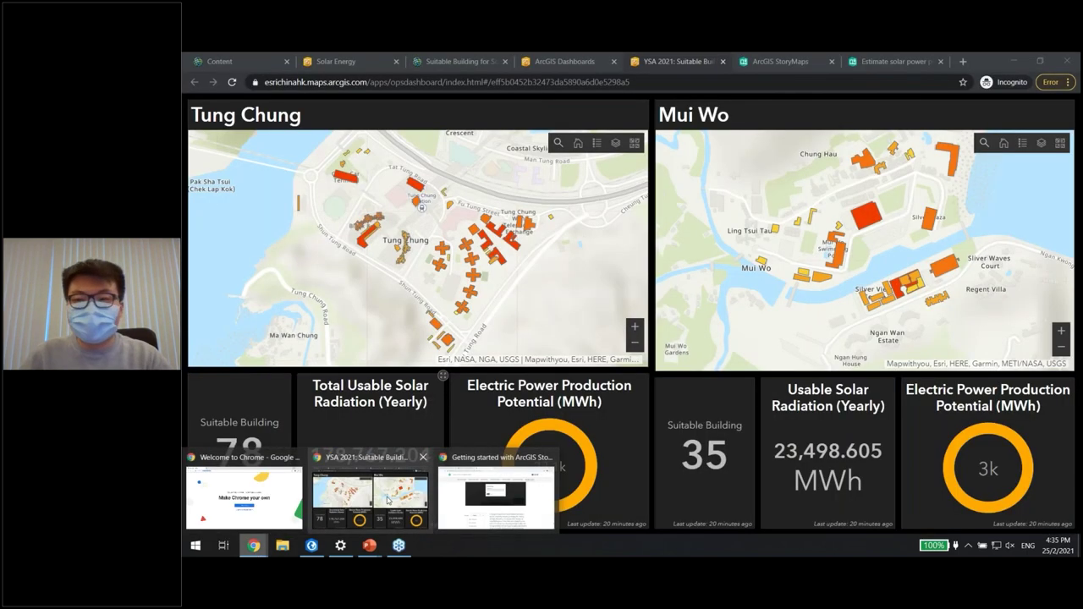
pyautogui.click(387, 500)
pyautogui.hotkey('ctrl', '1')
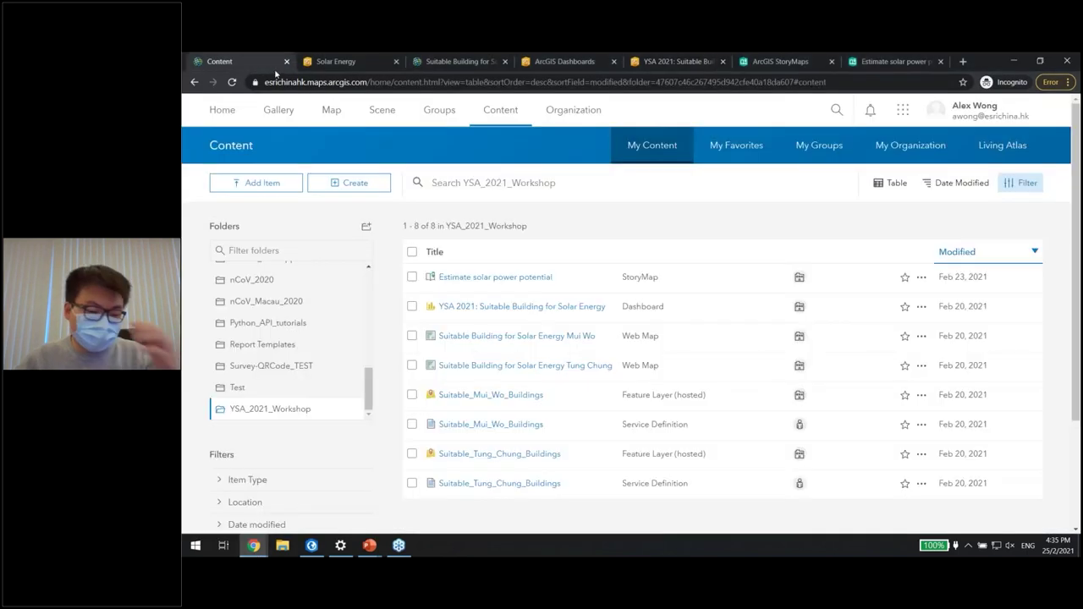
# Open ArcGIS StoryMaps from the ArcGIS Online apps and create a new story from scratch
pyautogui.click(903, 118)
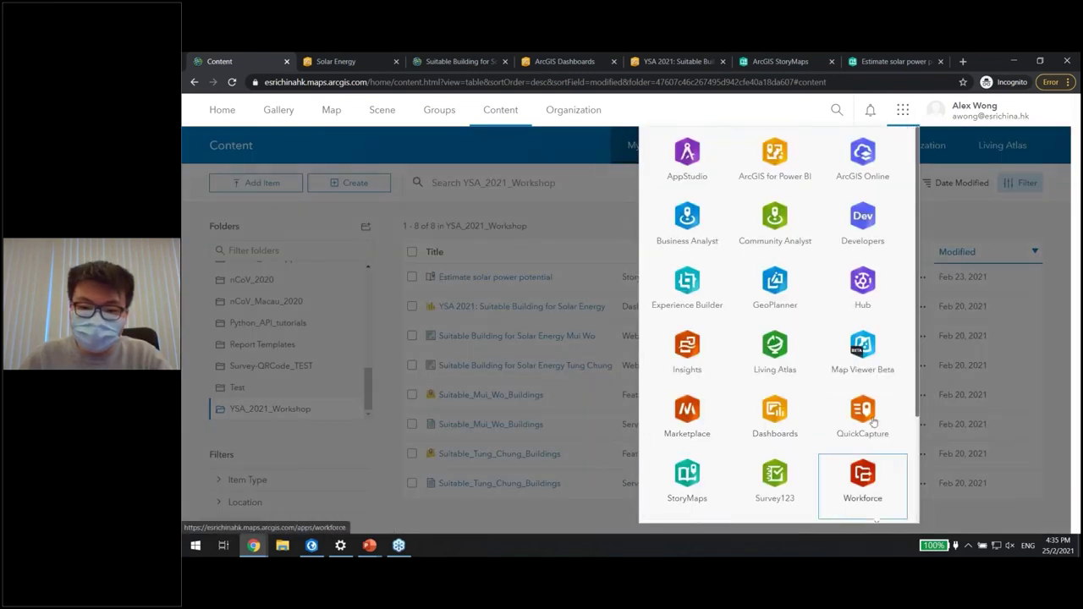
pyautogui.scroll(-1, 824, 400)
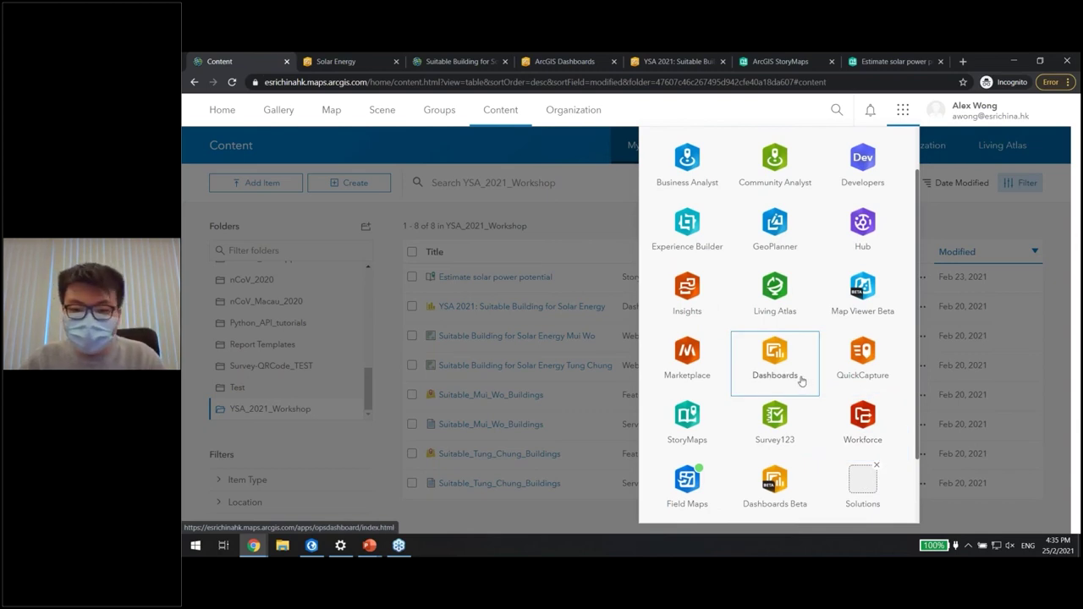
pyautogui.click(694, 436)
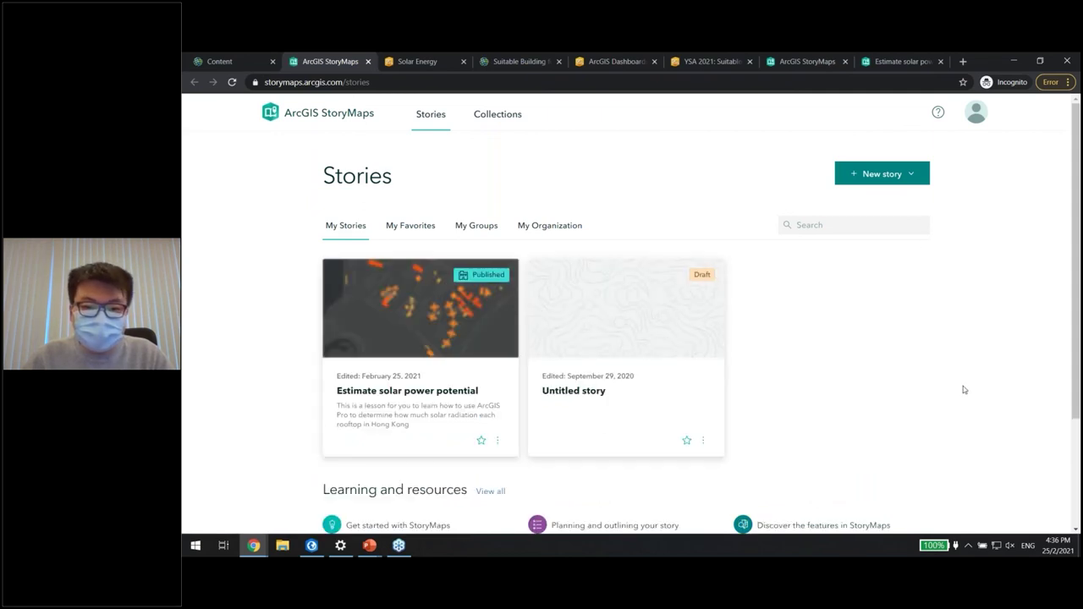
pyautogui.click(908, 179)
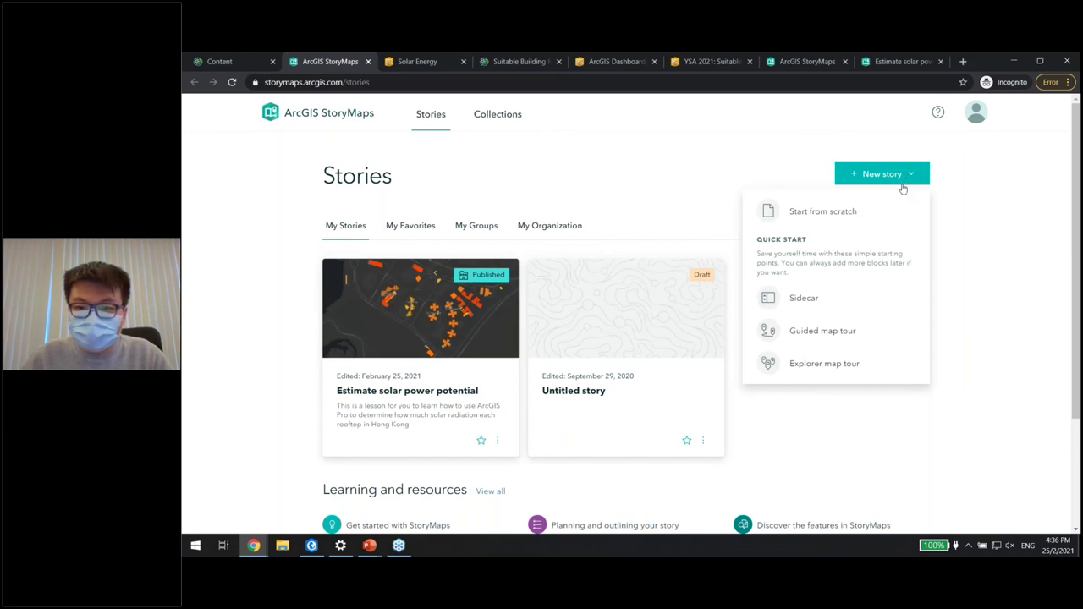
pyautogui.click(833, 218)
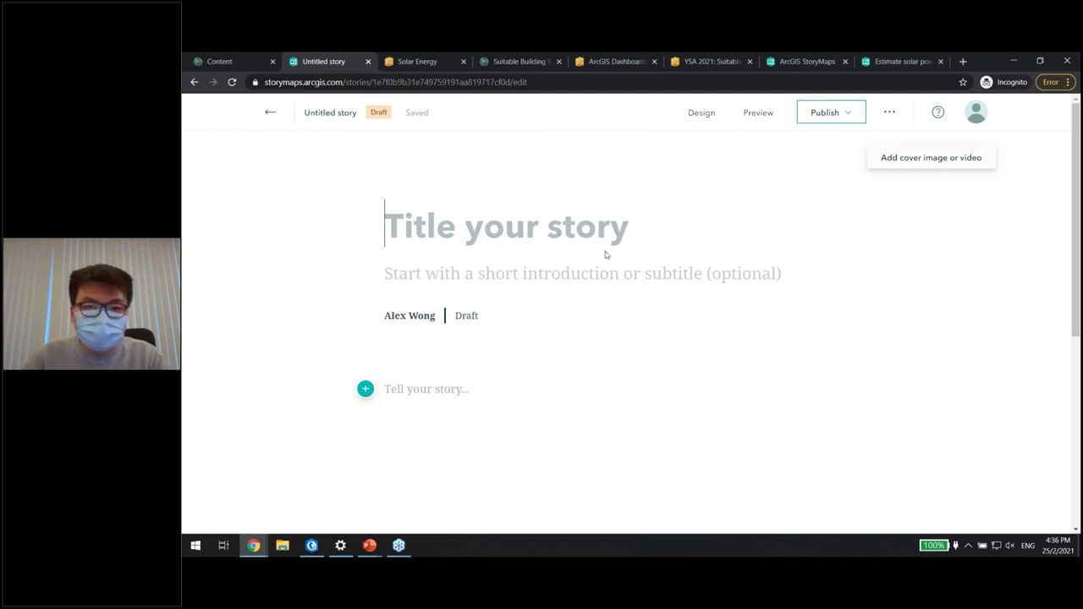
# Title the new story "Estimate solar power potential", copying the title from the published story
pyautogui.click(904, 61)
pyautogui.moveTo(228, 288); pyautogui.dragTo(341, 309)
pyautogui.tripleClick(341, 309)
pyautogui.hotkey('ctrl', 'c')
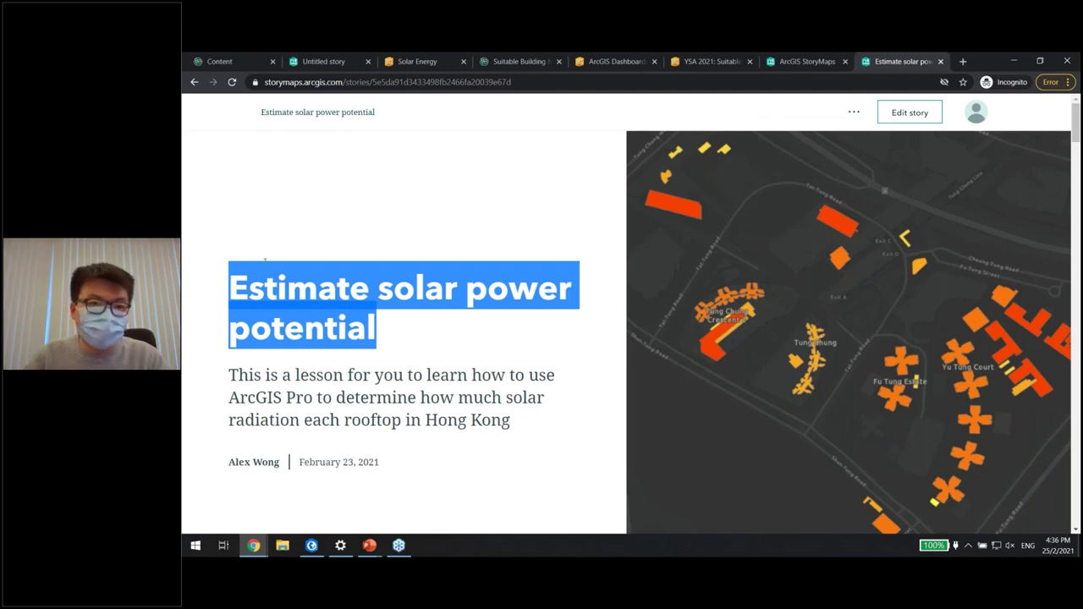
pyautogui.click(323, 61)
pyautogui.click(535, 226)
pyautogui.hotkey('ctrl', 'v')
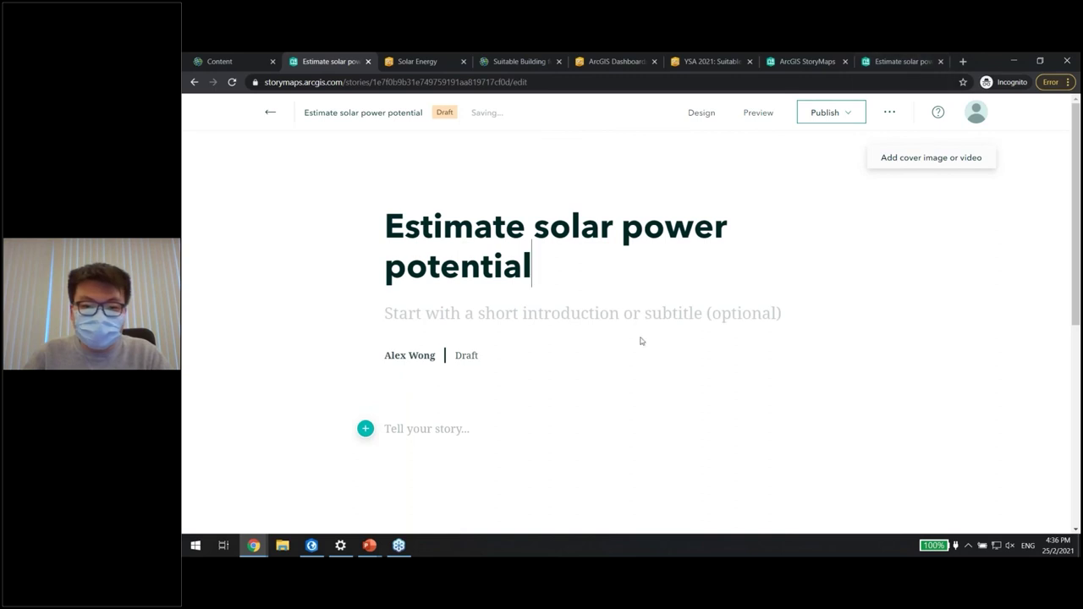
# Copy the published story's subtitle about using ArcGIS Pro to determine rooftop solar radiation in Hong Kong into the draft's subtitle
pyautogui.click(888, 66)
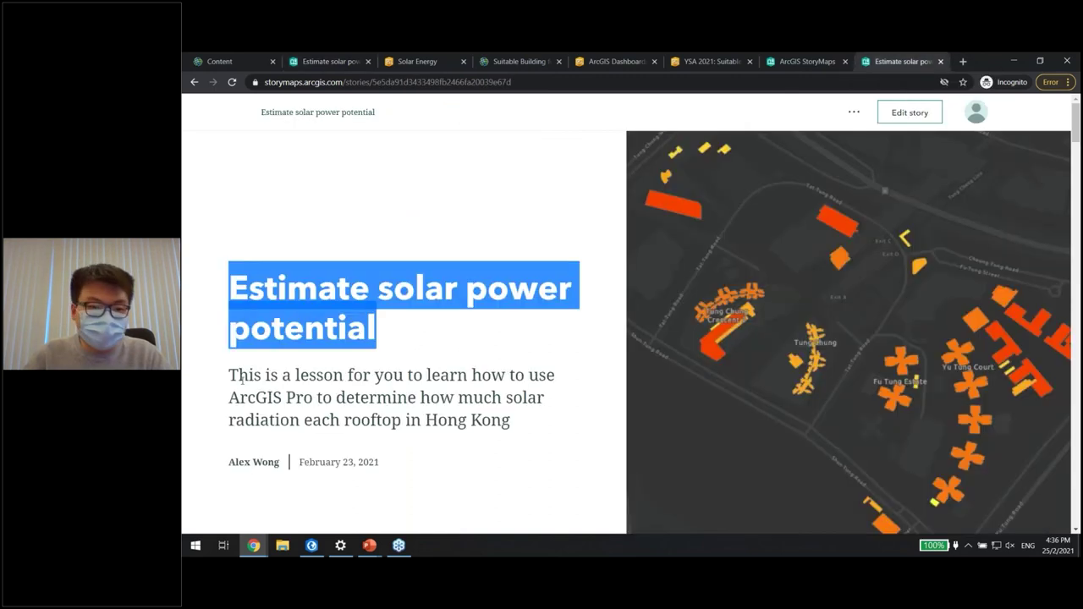
pyautogui.moveTo(231, 372); pyautogui.dragTo(511, 420)
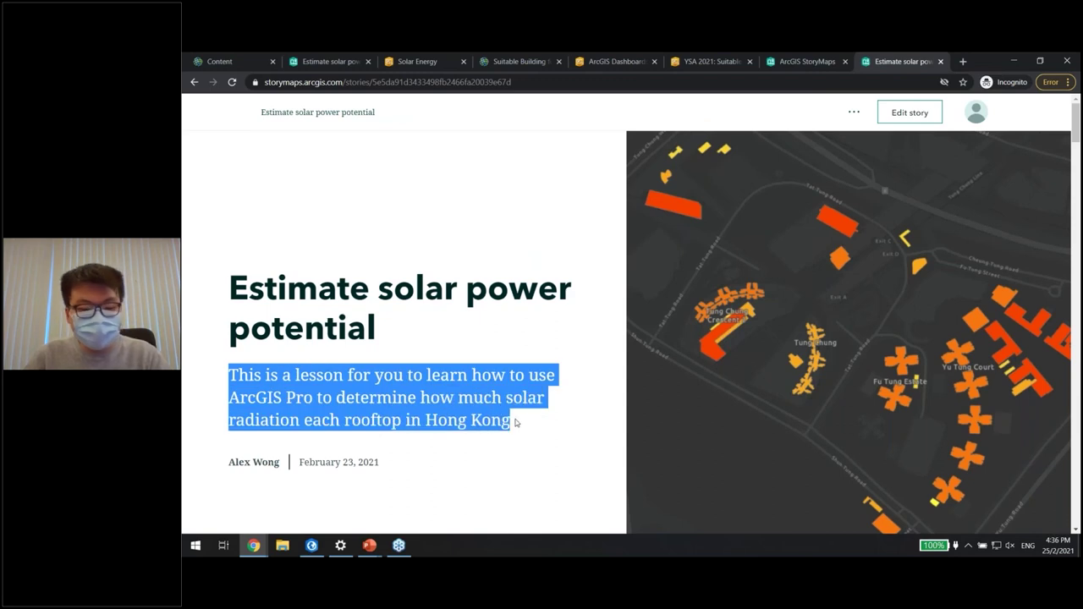
pyautogui.click(326, 61)
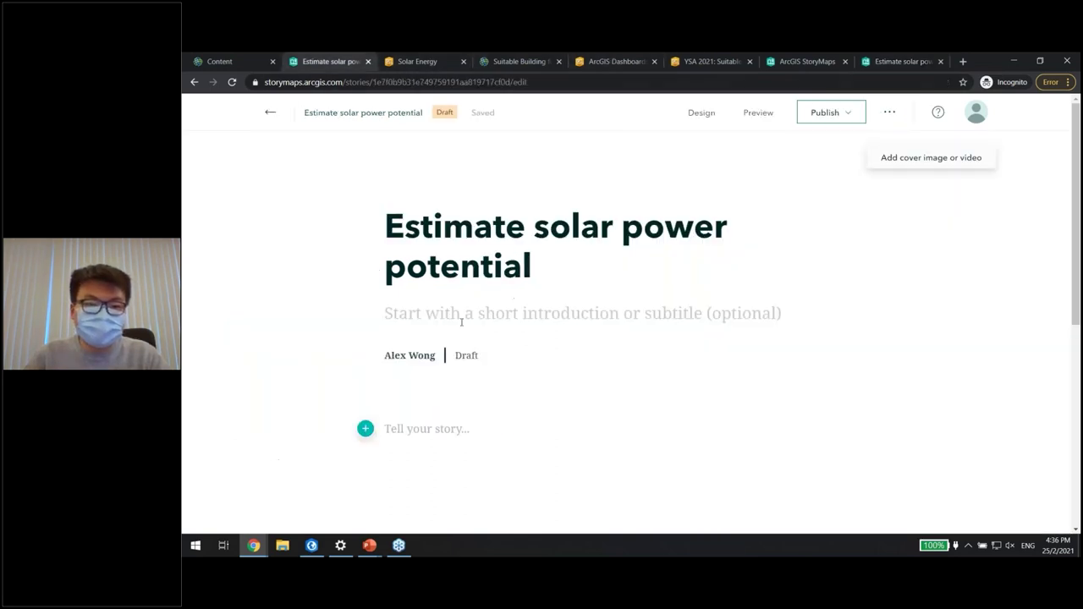
pyautogui.click(480, 313)
pyautogui.write('This is a lesson for you to learn how to use ArcGIS Pro to determine how much solar radiation each rooftop in Hong Kong')
pyautogui.write('dsadsadsadadsadsadsad')
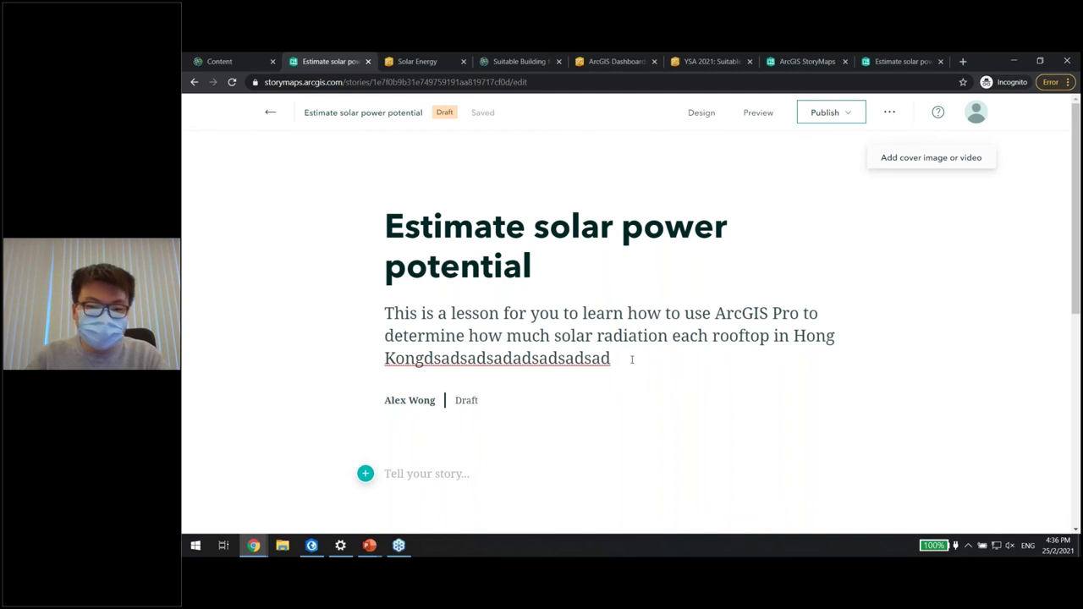
pyautogui.moveTo(631, 362); pyautogui.dragTo(423, 359)
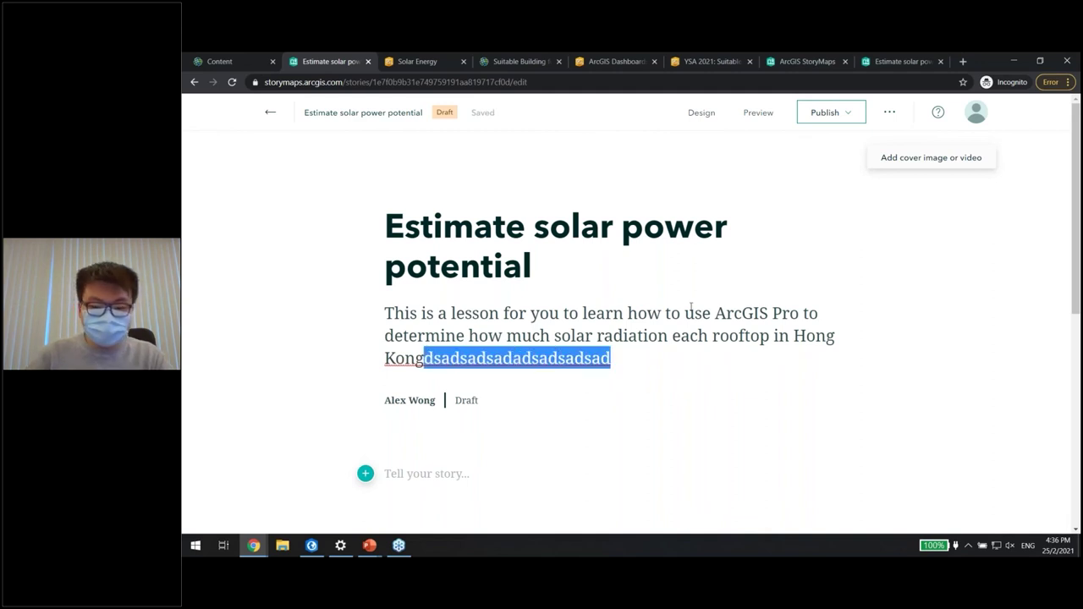
pyautogui.press('BackSpace')
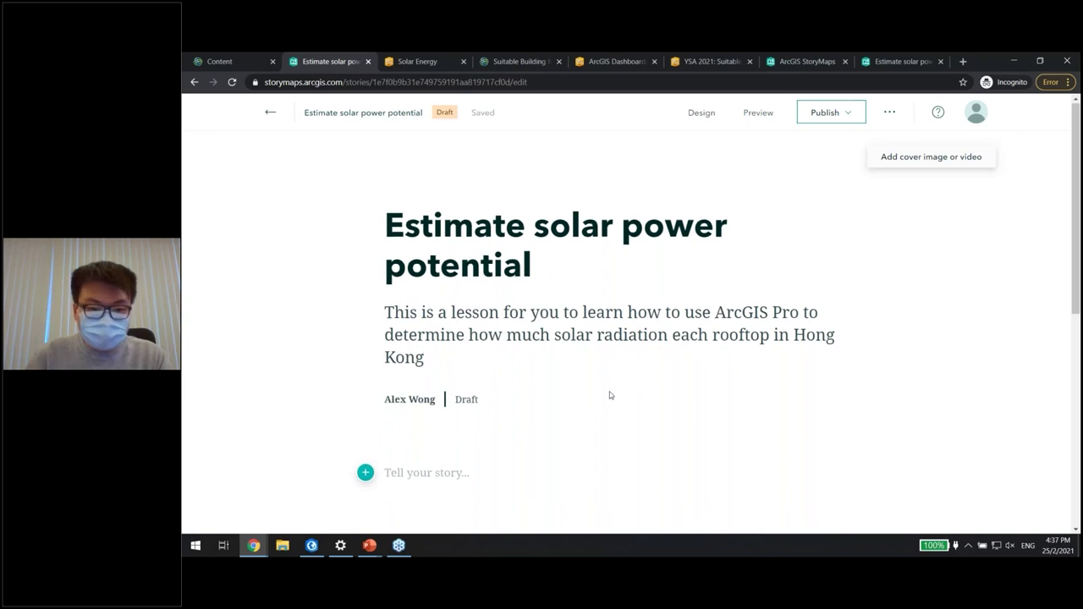
# Add a text block below the story cover and enter "Introduction" in it
pyautogui.scroll(-1, 609, 392)
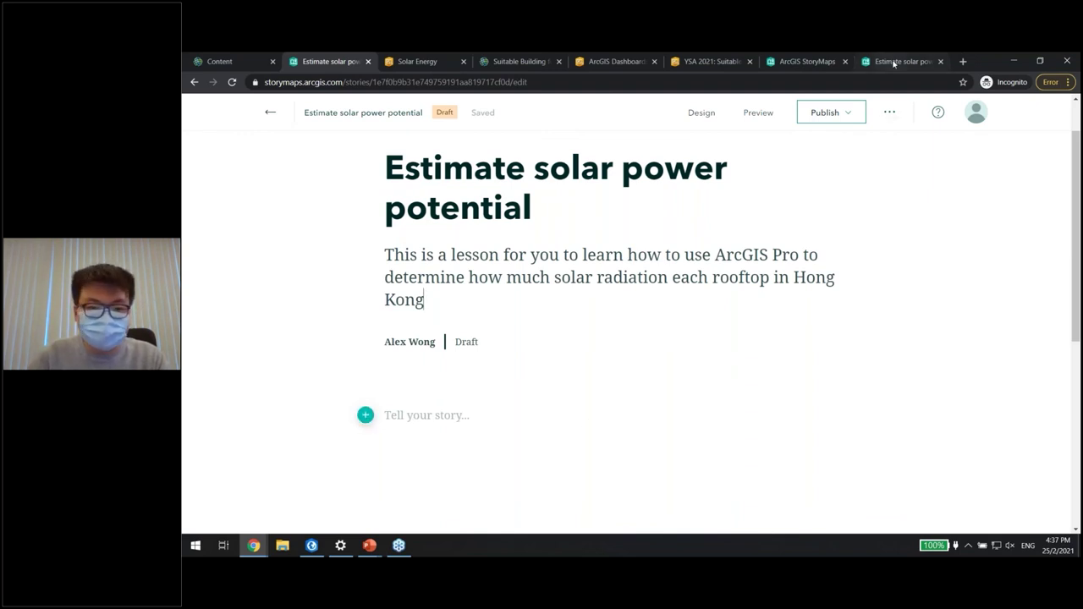
pyautogui.click(365, 421)
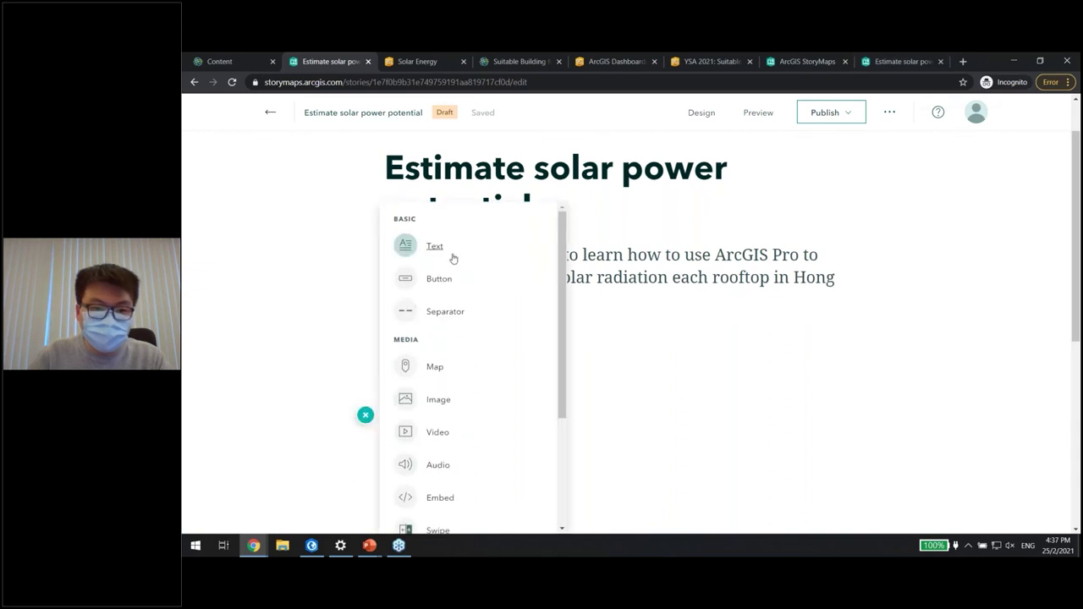
pyautogui.press('Return')
pyautogui.scroll(-3, 438, 224)
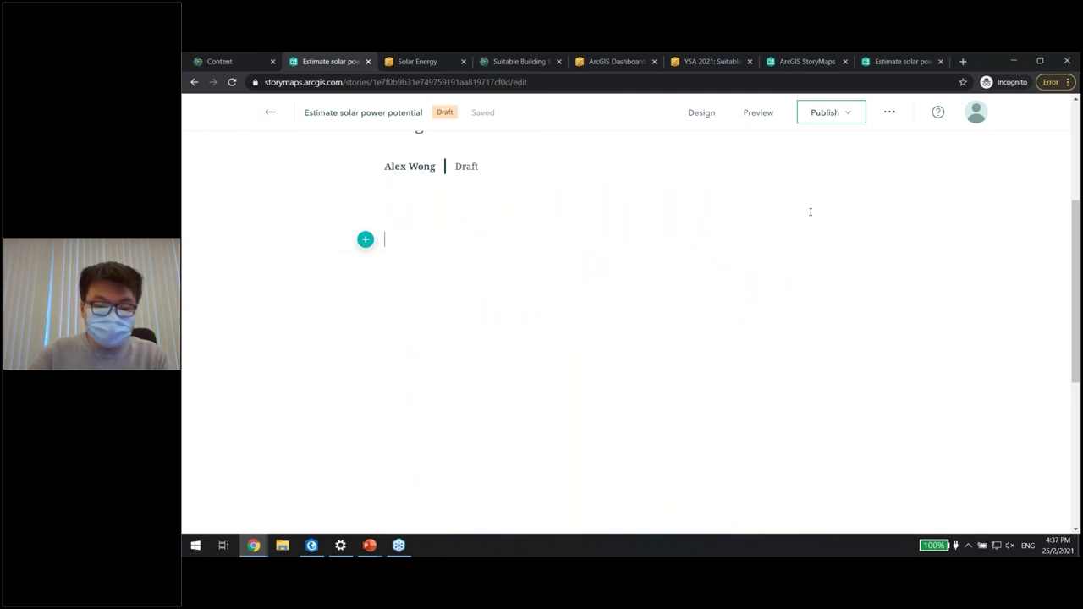
pyautogui.write('Introduction')
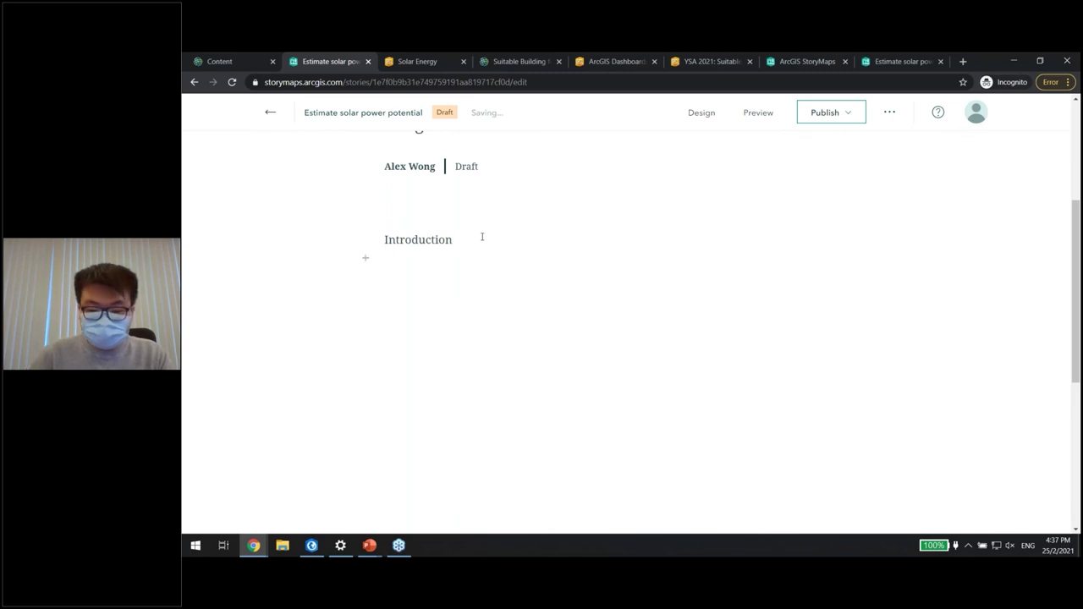
# Copy the published story's introduction paragraph about rooftop solar radiation in Tung Chung and Mui Wo into the draft below "Introduction"
pyautogui.press('Return')
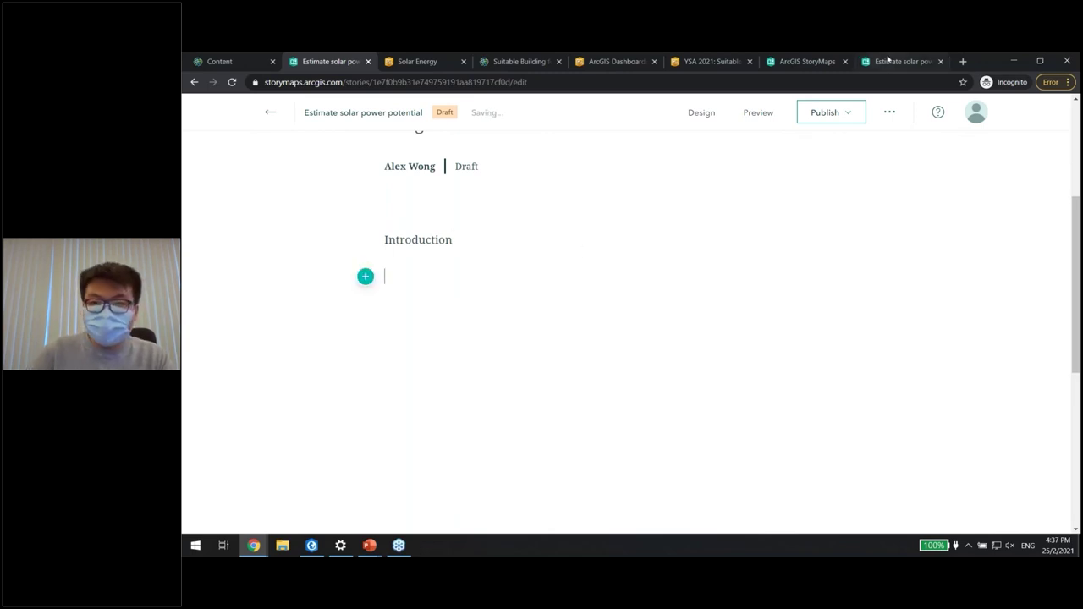
pyautogui.click(888, 58)
pyautogui.scroll(-5, 385, 338)
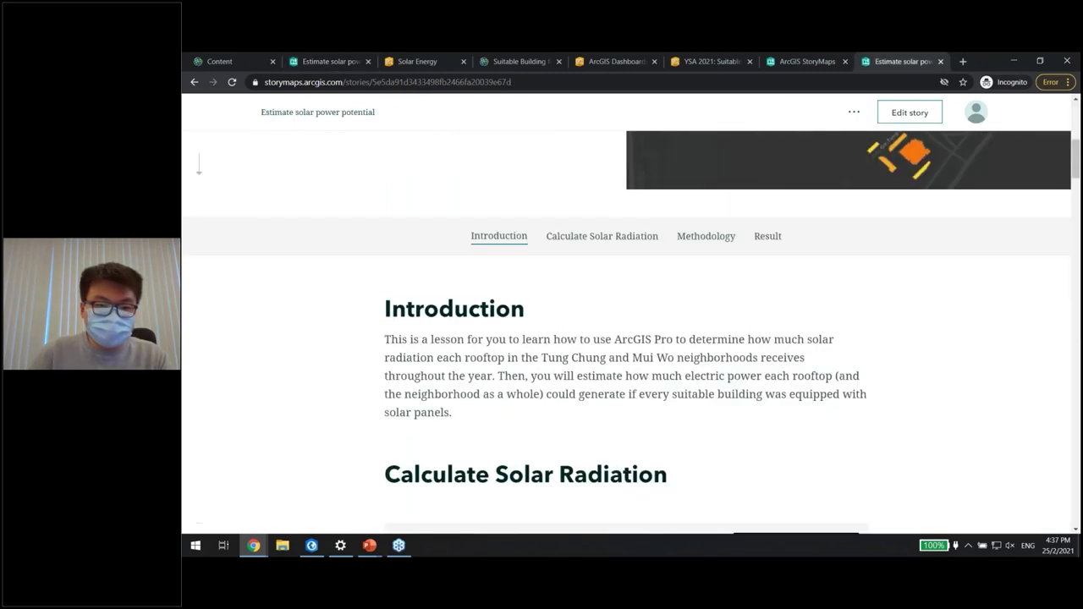
pyautogui.moveTo(386, 338); pyautogui.dragTo(454, 413)
pyautogui.hotkey('ctrl', 'c')
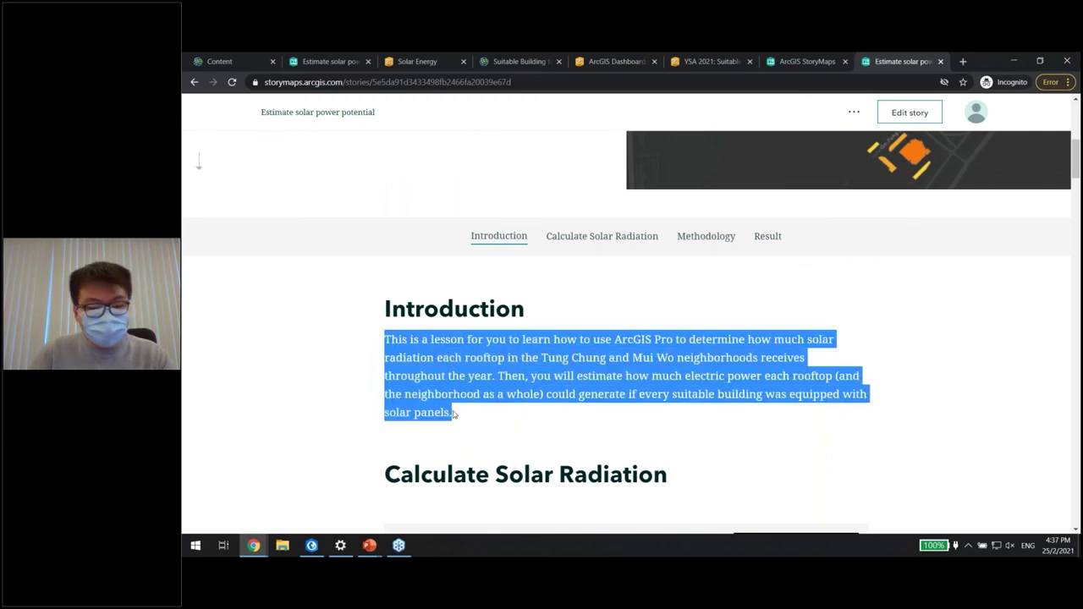
pyautogui.click(325, 61)
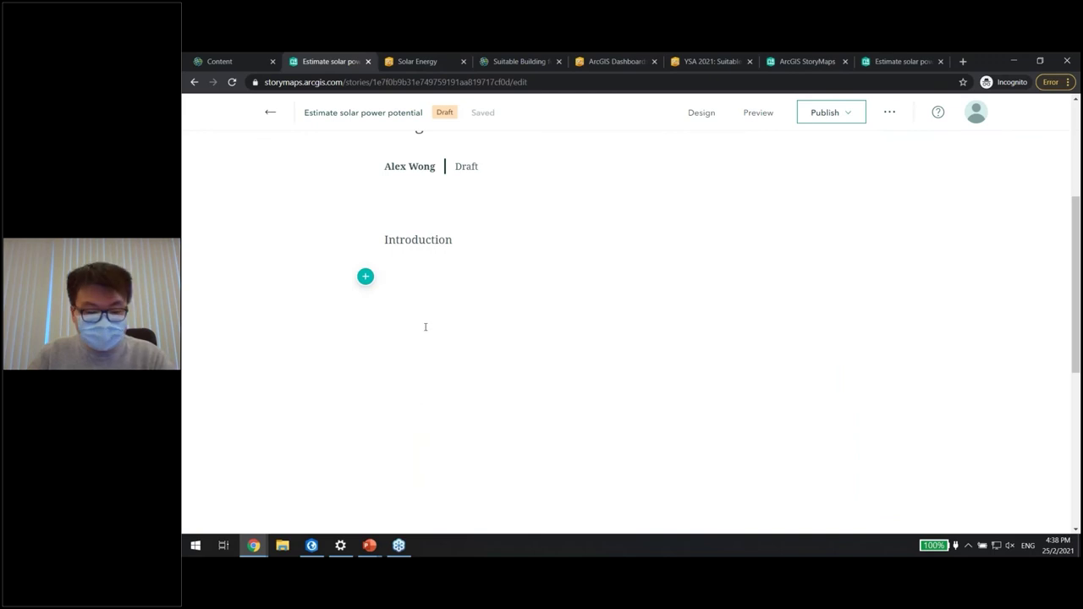
pyautogui.hotkey('ctrl', 'v')
# Format the "Introduction" line above the pasted paragraph as a Heading
pyautogui.click(390, 242)
pyautogui.doubleClick(390, 242)
pyautogui.click(462, 351)
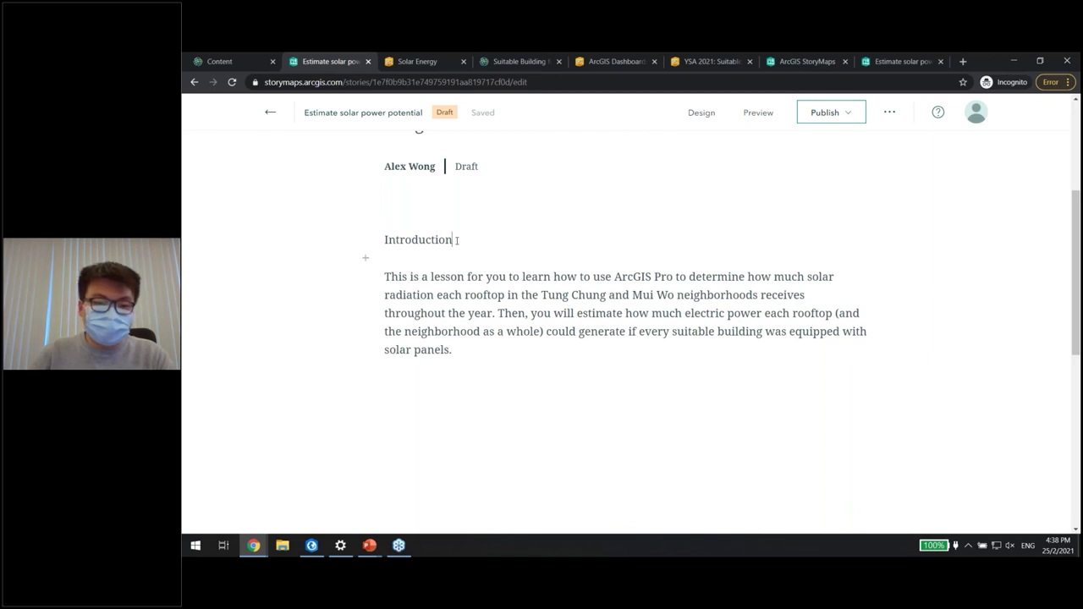
pyautogui.moveTo(452, 240); pyautogui.dragTo(384, 242)
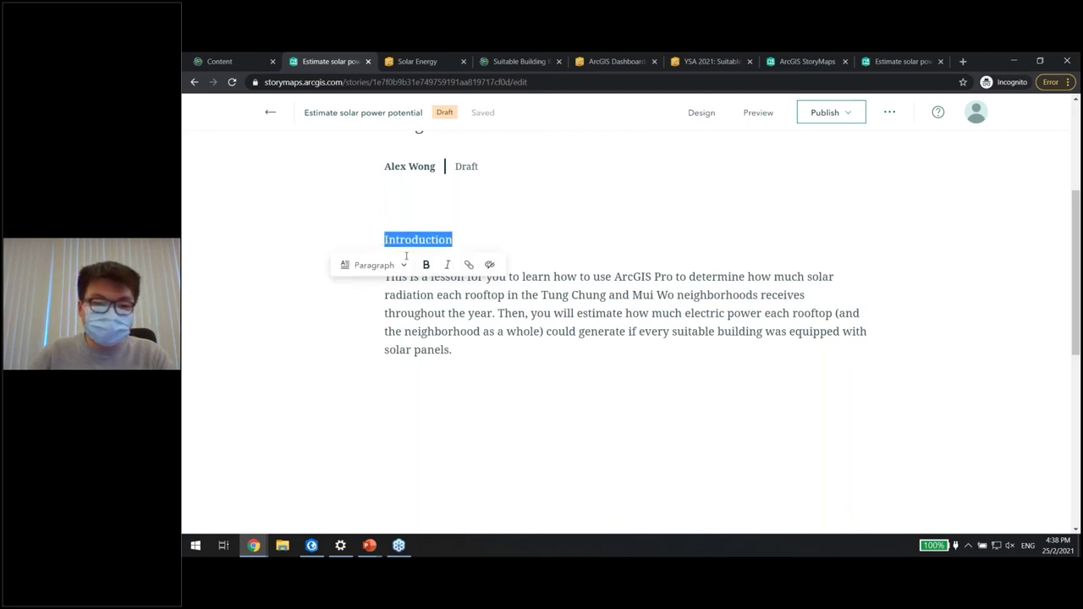
pyautogui.click(399, 266)
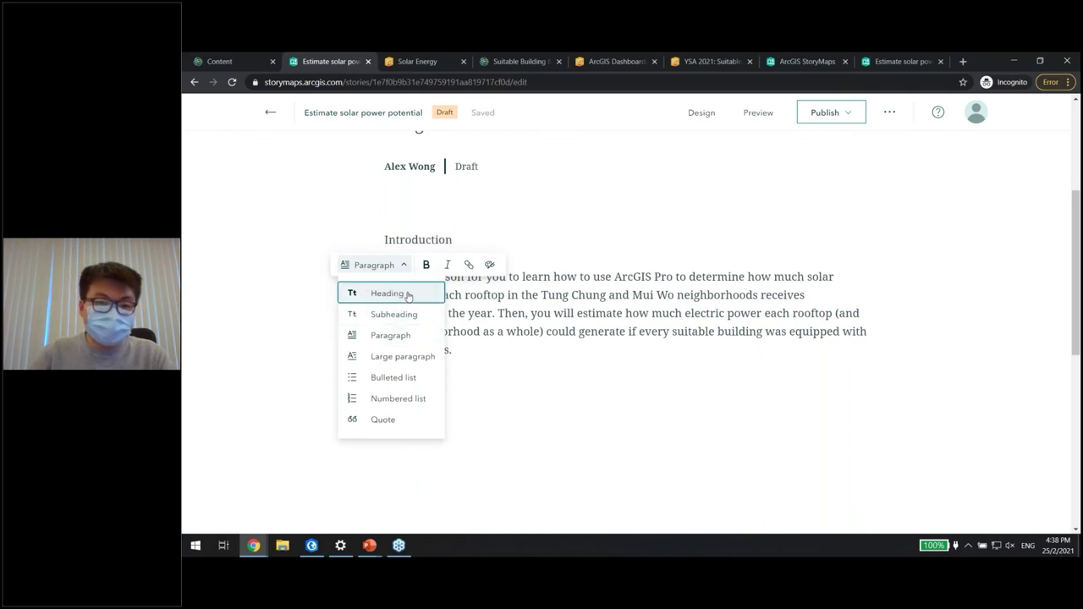
pyautogui.click(408, 295)
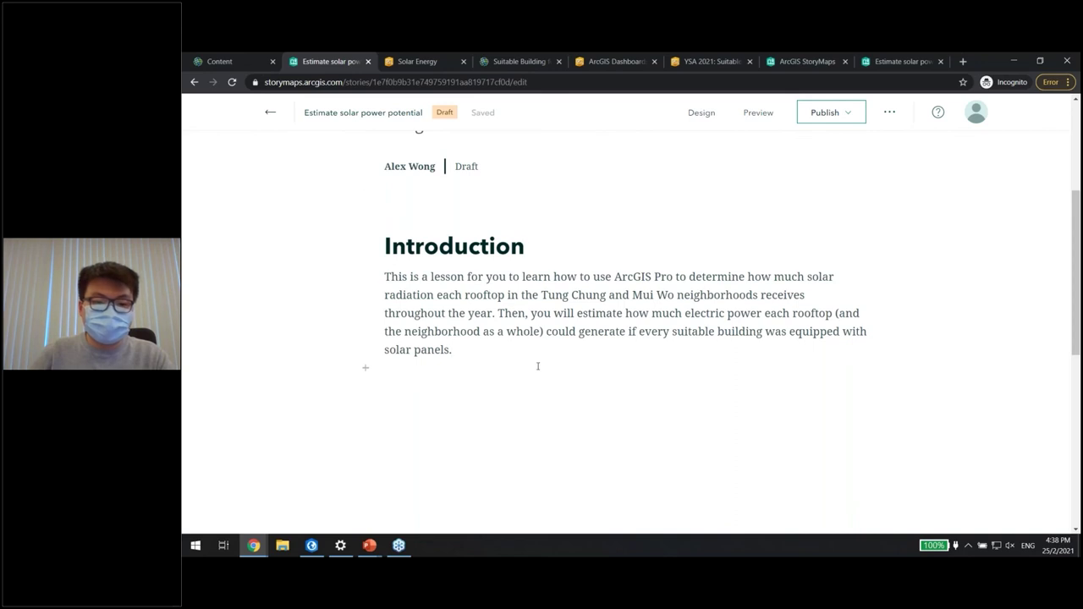
pyautogui.moveTo(384, 277); pyautogui.dragTo(454, 350)
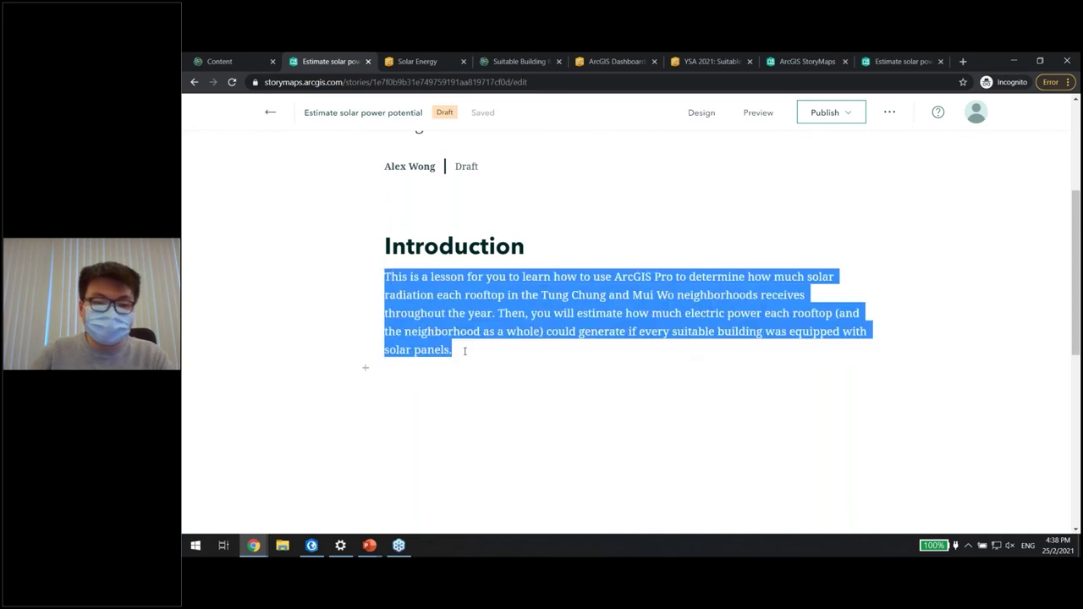
pyautogui.click(467, 352)
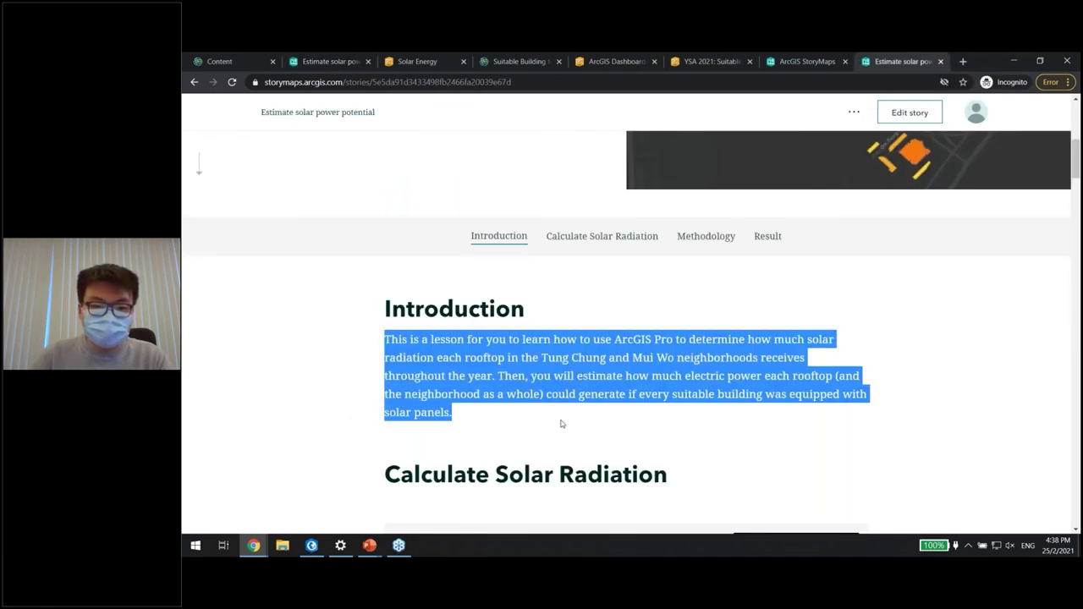
# Copy the "Calculate Solar Radiation" heading from the published story into the draft below the introduction paragraph
pyautogui.scroll(-2, 560, 423)
pyautogui.moveTo(384, 299); pyautogui.dragTo(665, 303)
pyautogui.hotkey('ctrl', 'c')
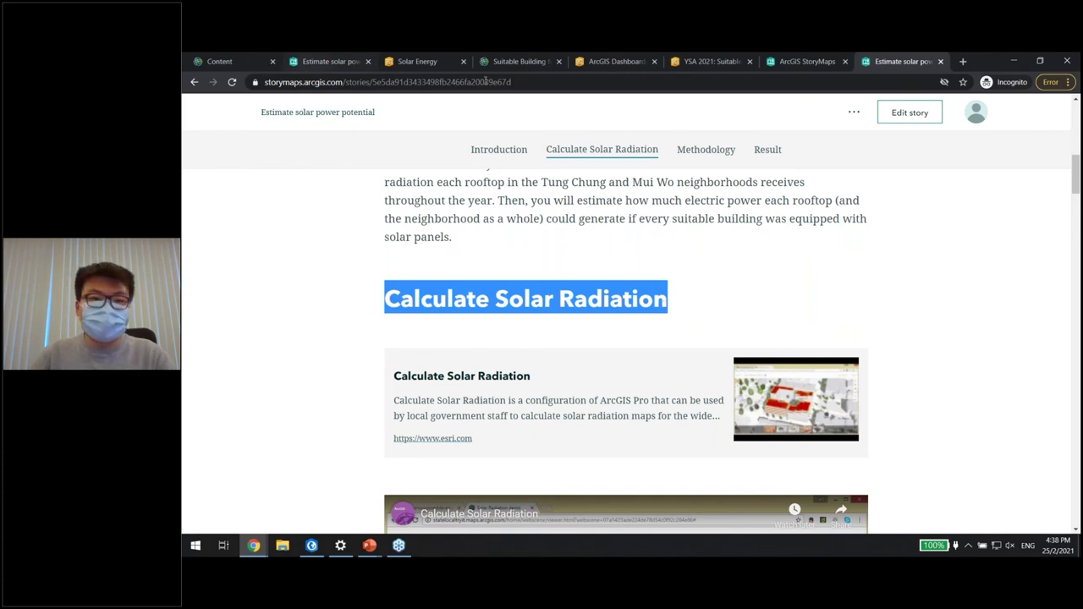
pyautogui.click(326, 61)
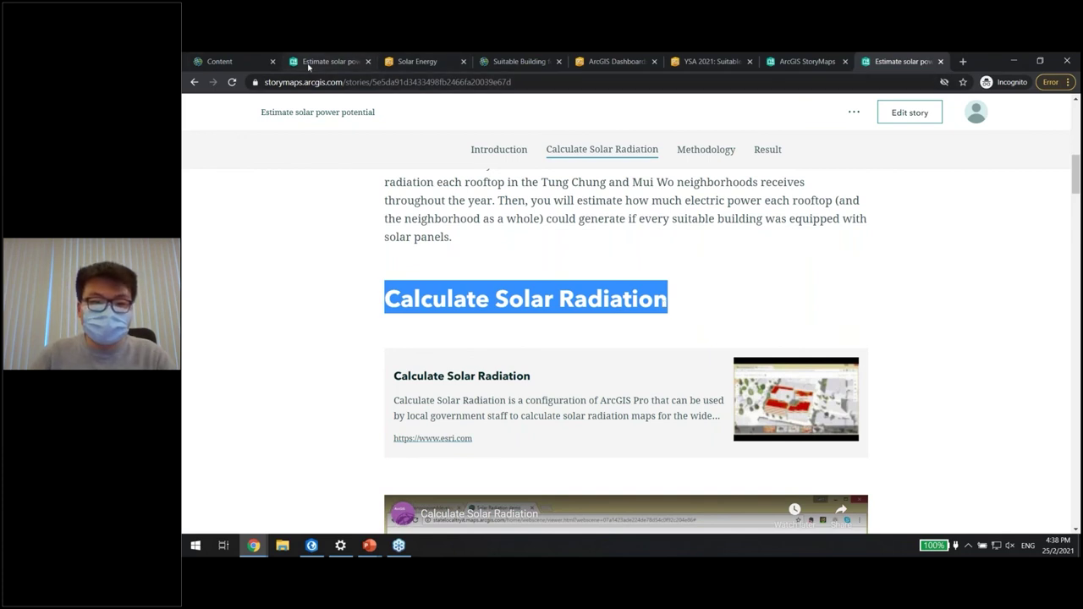
pyautogui.hotkey('ctrl', 'v')
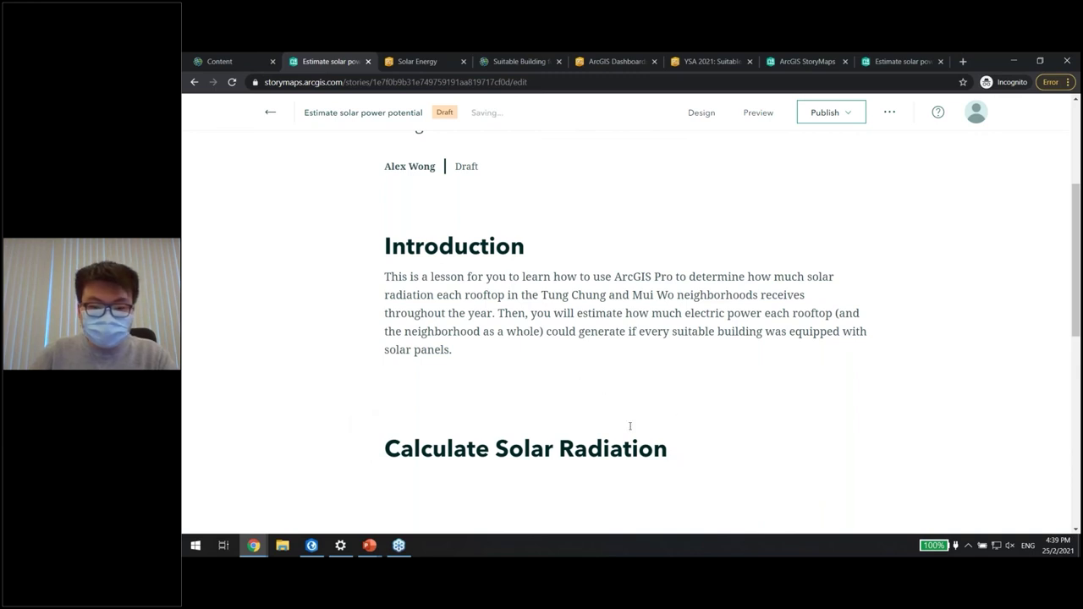
pyautogui.scroll(-1, 668, 414)
pyautogui.click(496, 391)
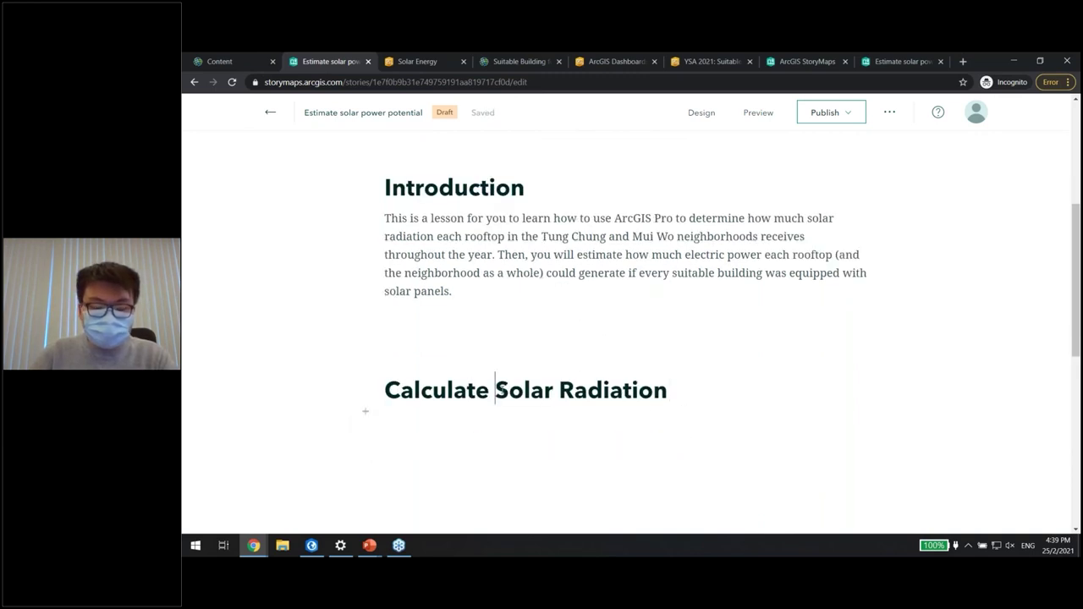
pyautogui.click(712, 400)
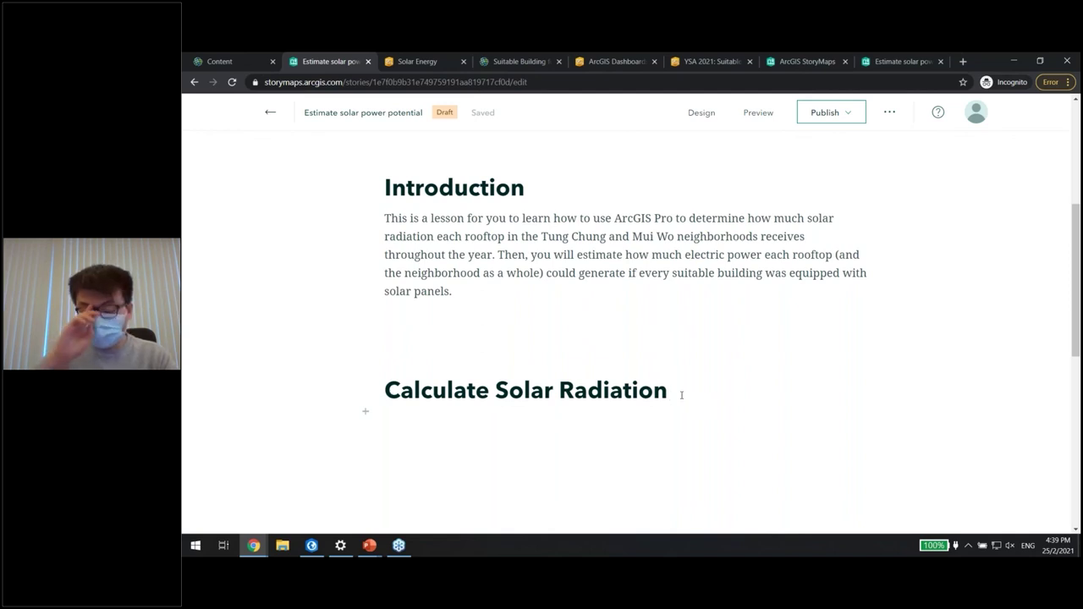
# Open the Esri video page from the published story's Calculate Solar Radiation link card and copy its web address
pyautogui.click(365, 411)
pyautogui.scroll(-1, 513, 393)
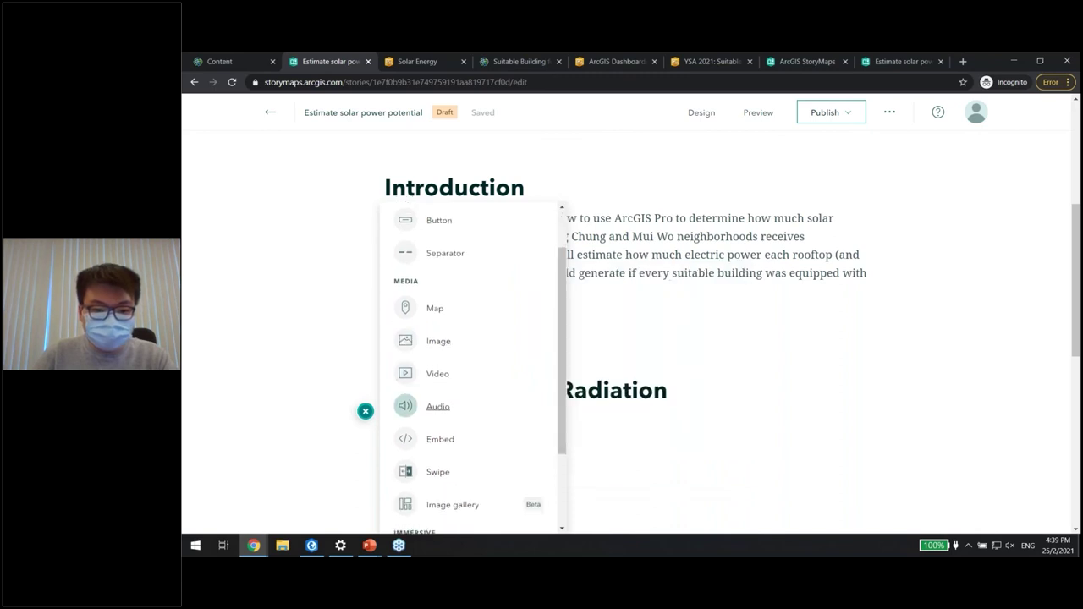
pyautogui.click(884, 59)
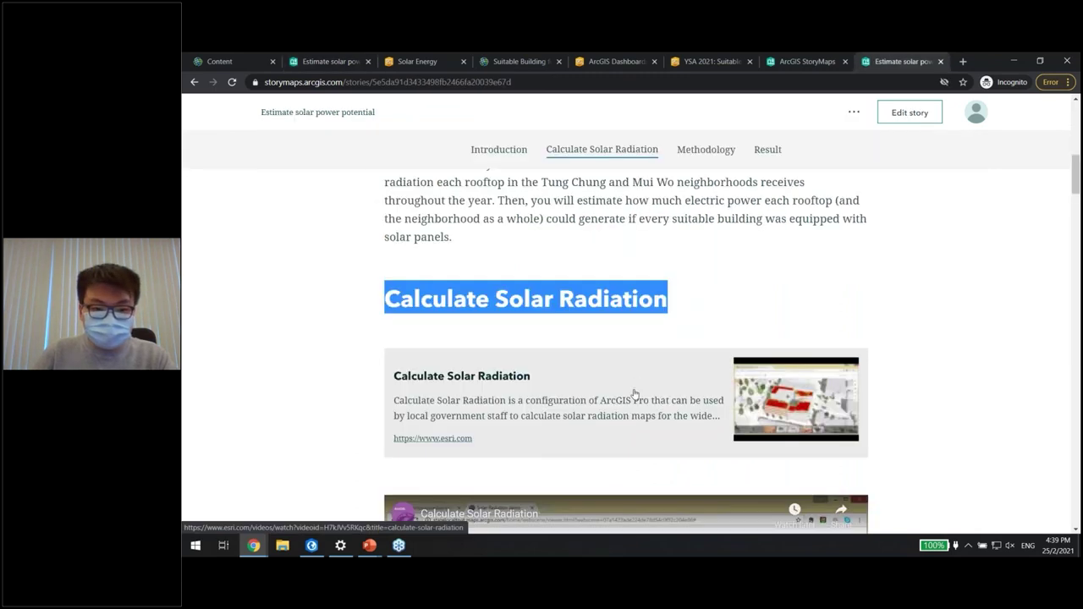
pyautogui.click(459, 375)
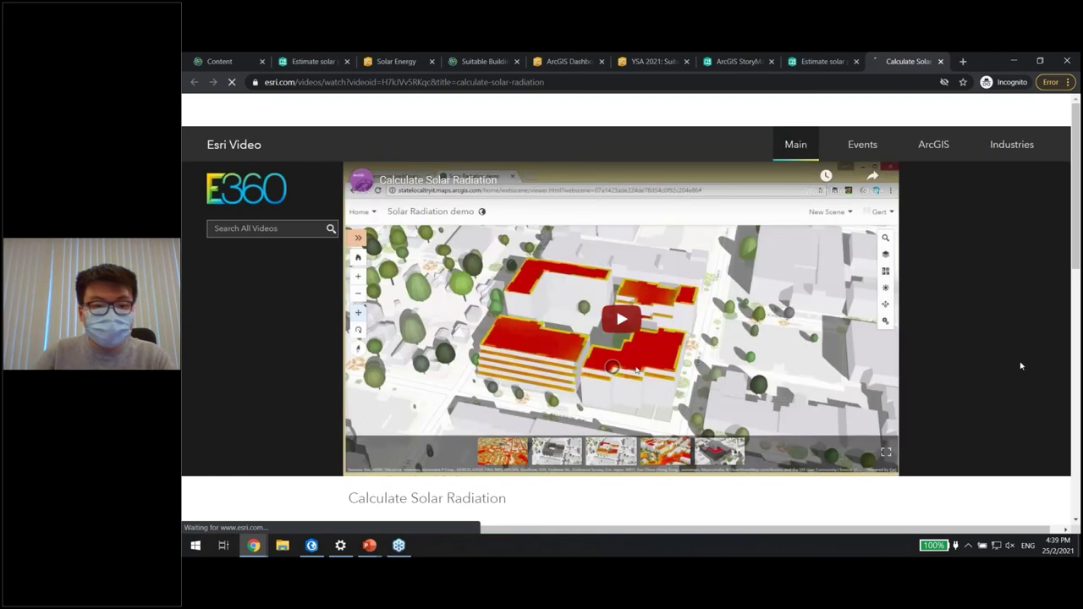
pyautogui.scroll(-3, 1012, 375)
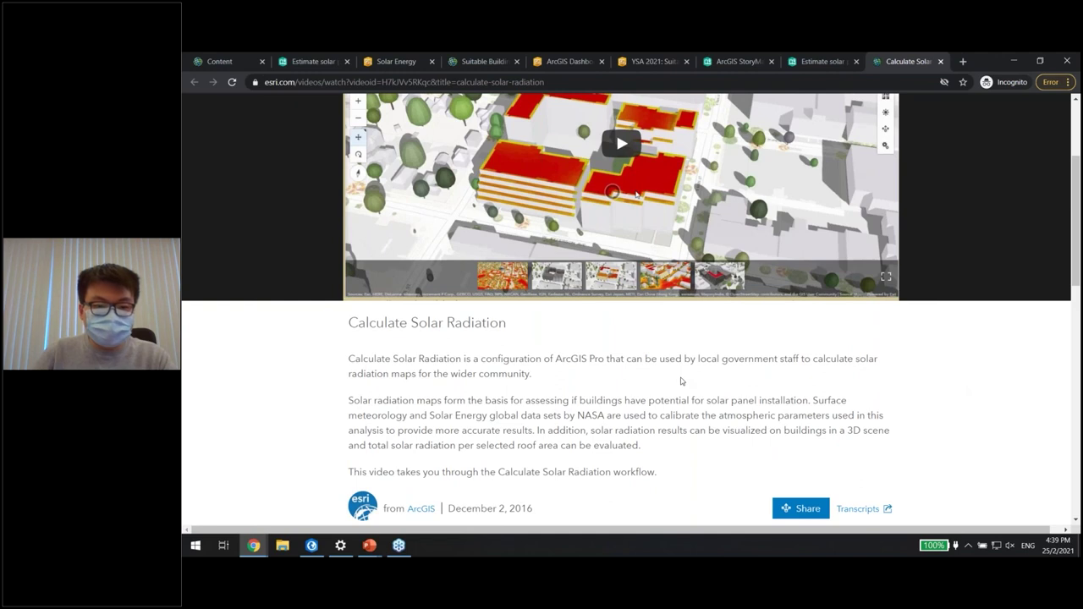
pyautogui.scroll(2, 1015, 444)
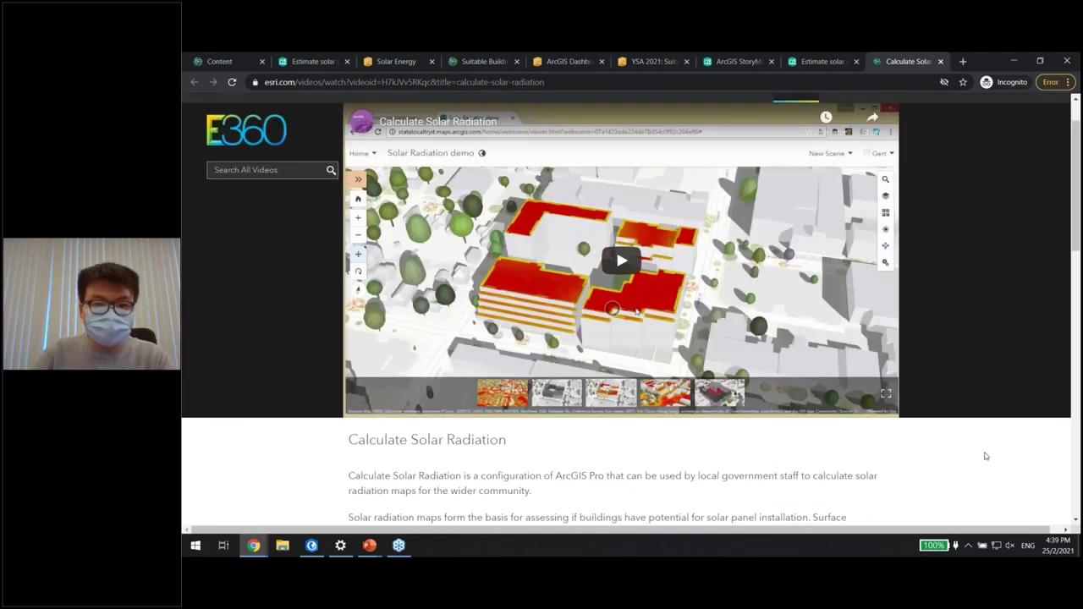
pyautogui.scroll(1, 985, 456)
pyautogui.click(576, 81)
pyautogui.hotkey('ctrl', 'c')
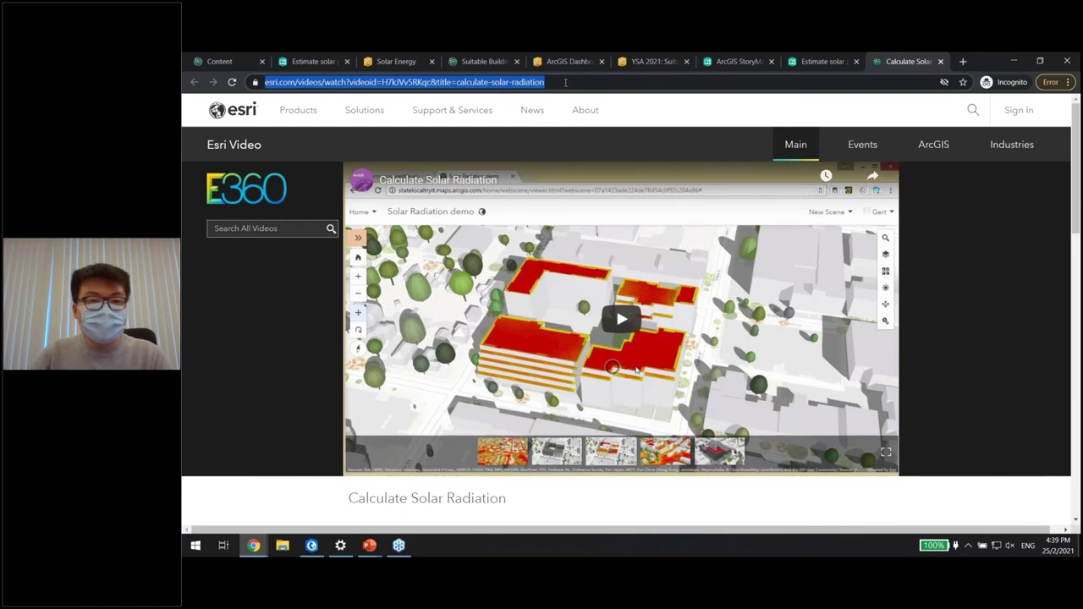
# Embed the copied Esri video page link as web content below the draft's "Calculate Solar Radiation" heading
pyautogui.click(313, 61)
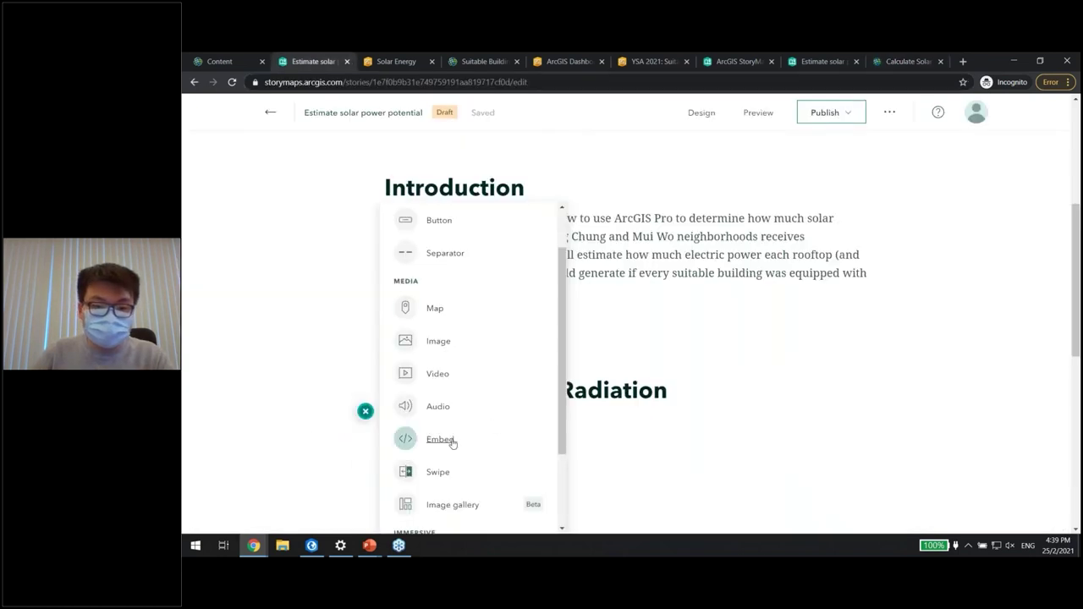
pyautogui.click(441, 439)
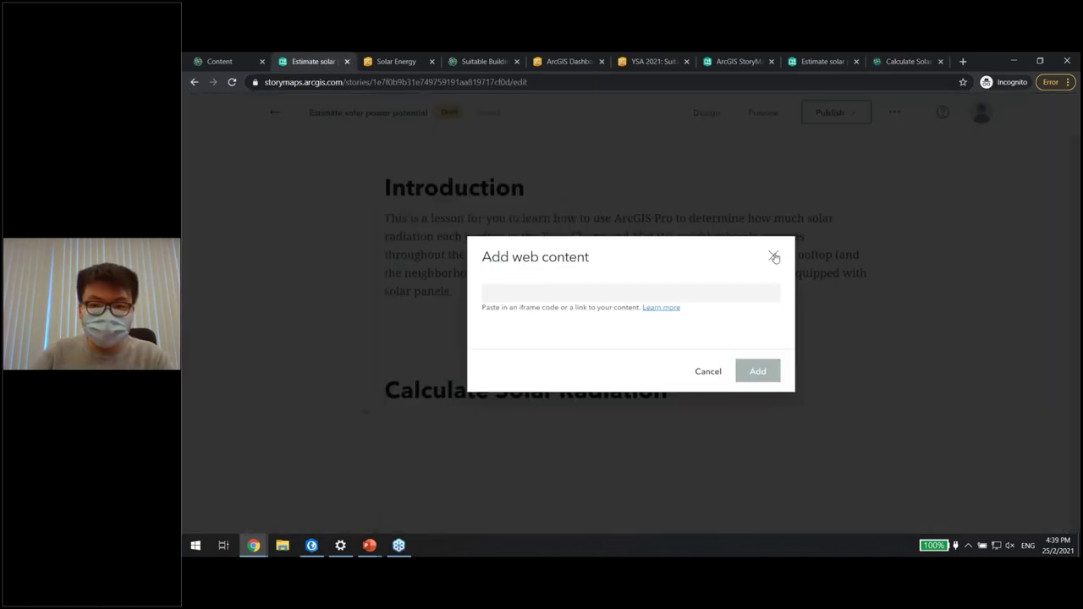
pyautogui.click(774, 258)
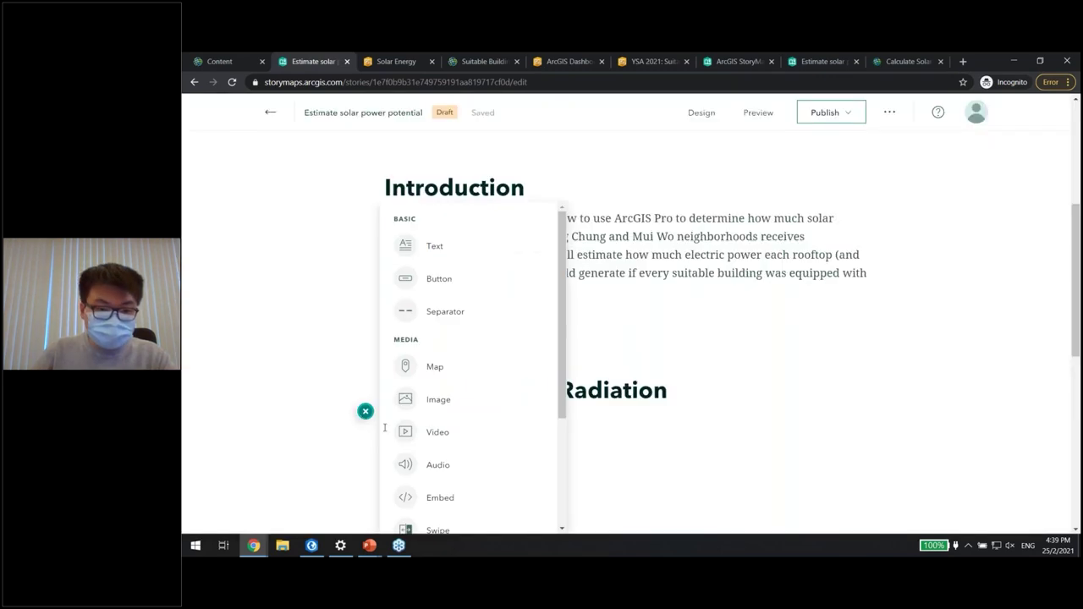
pyautogui.moveTo(430, 500)
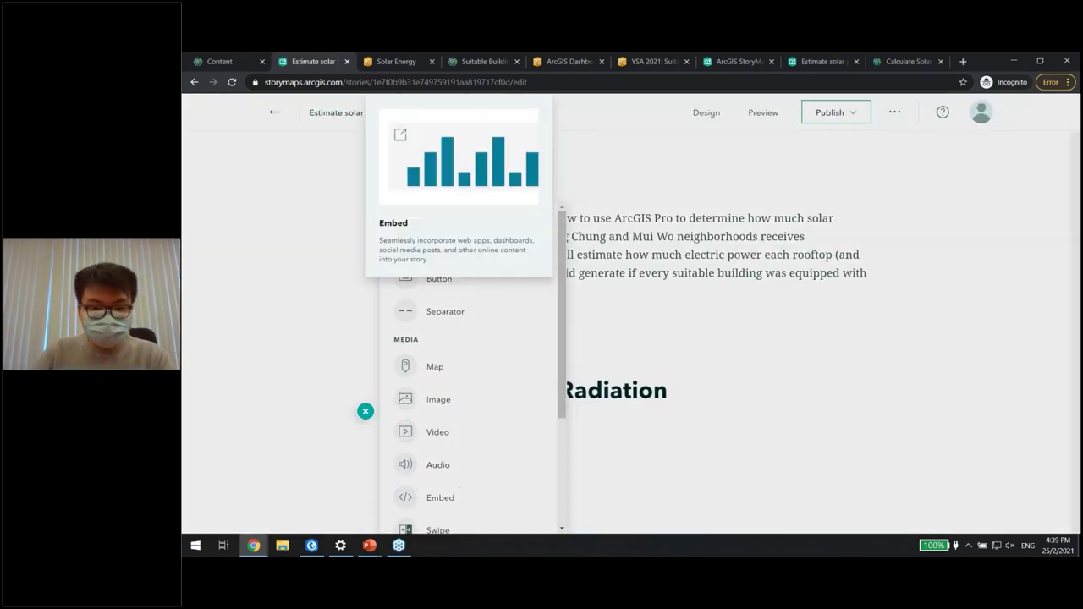
pyautogui.click(432, 500)
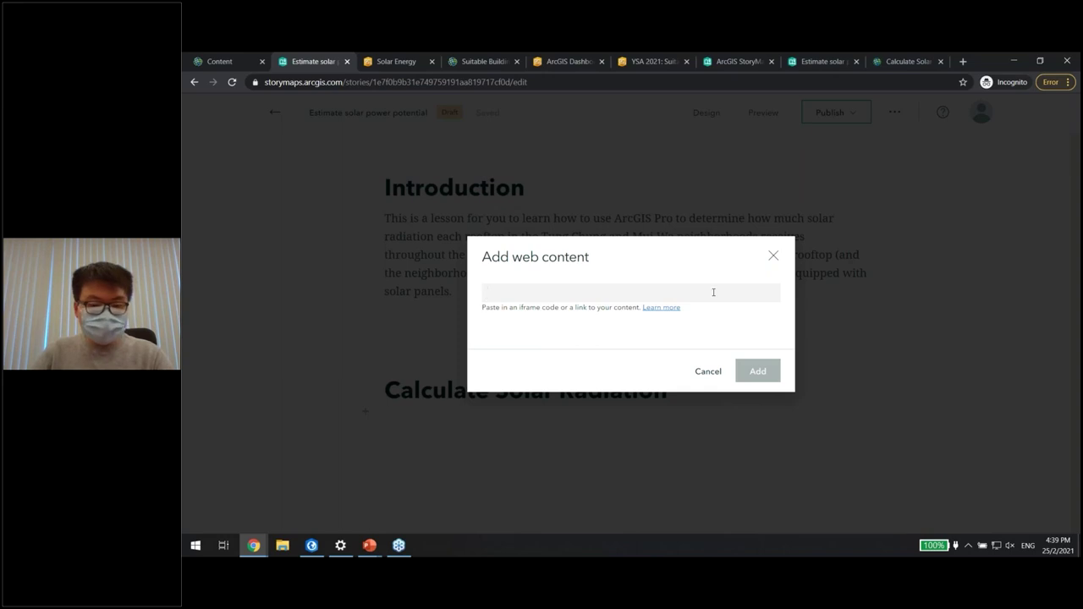
pyautogui.hotkey('ctrl', 'v')
pyautogui.click(767, 377)
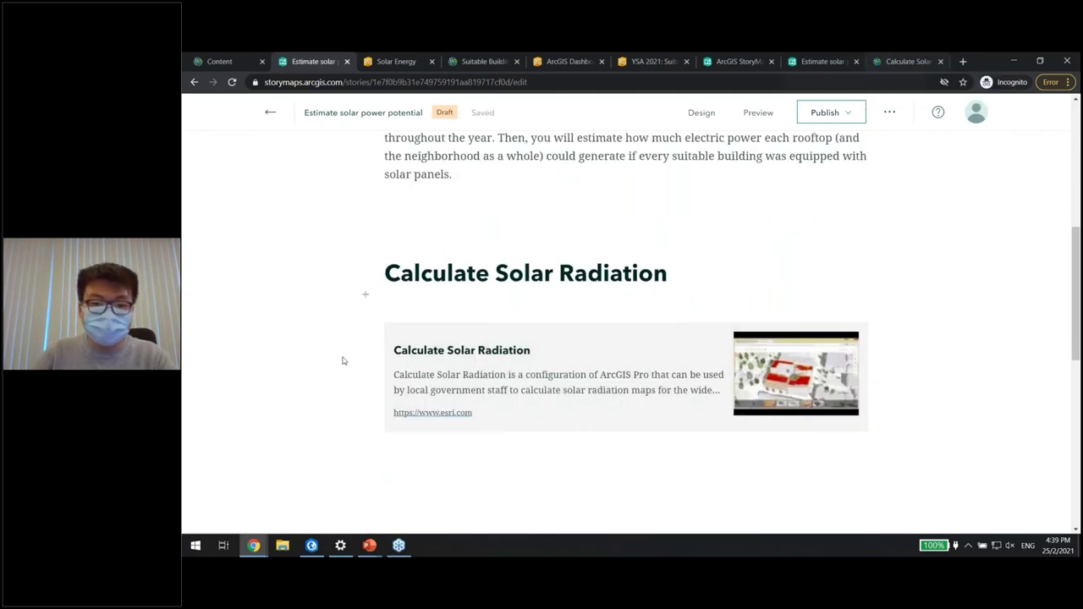
# Open the Calculate Solar Radiation video on YouTube from the Esri page, copy its web address and return to the draft
pyautogui.click(908, 62)
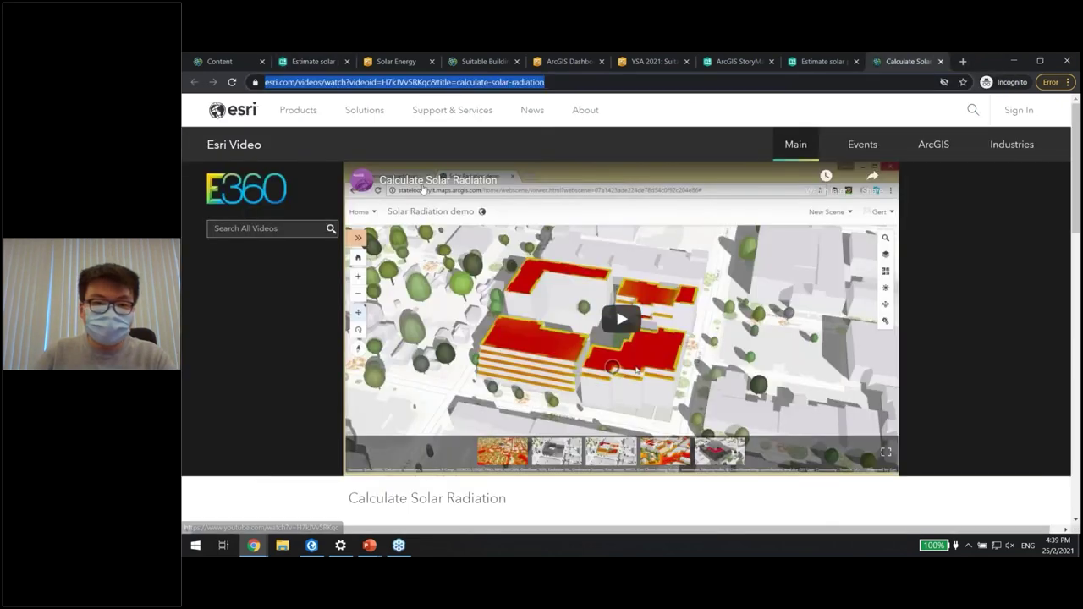
pyautogui.click(636, 369)
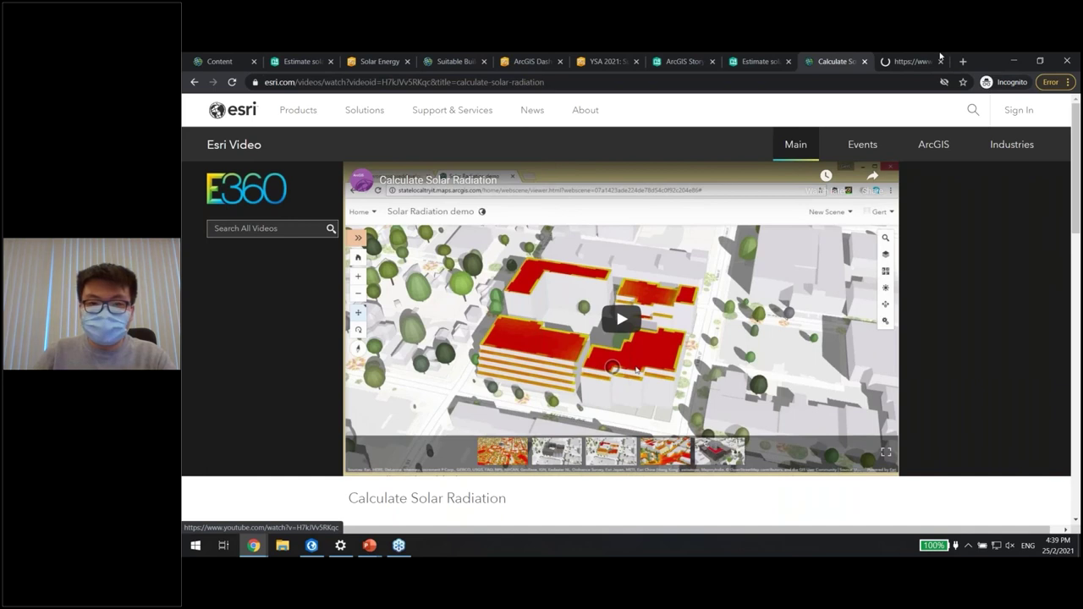
pyautogui.click(937, 56)
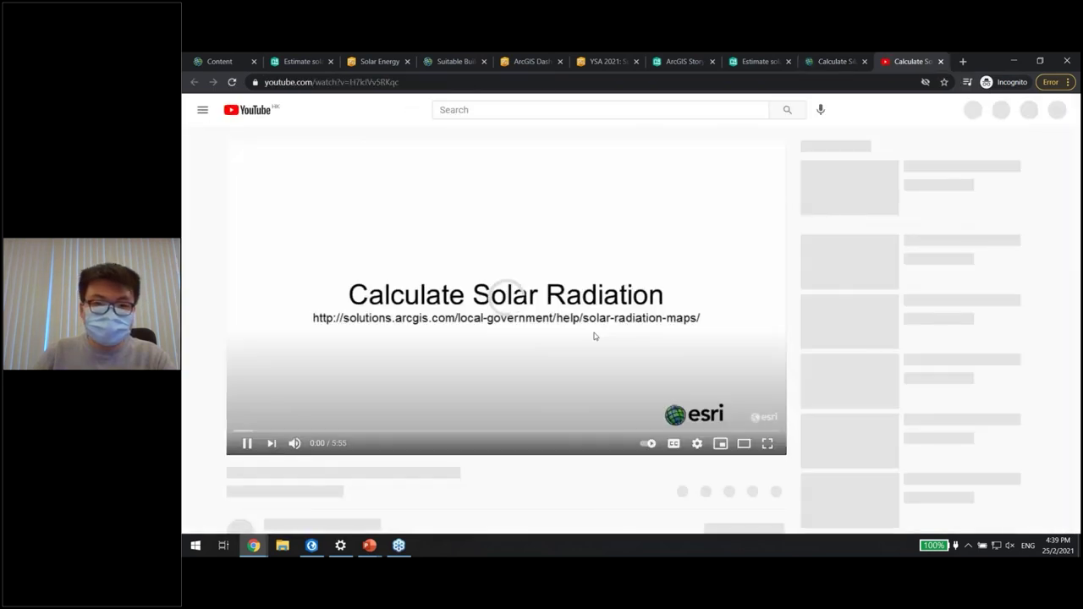
pyautogui.click(463, 82)
pyautogui.hotkey('ctrl', 'c')
pyautogui.click(300, 61)
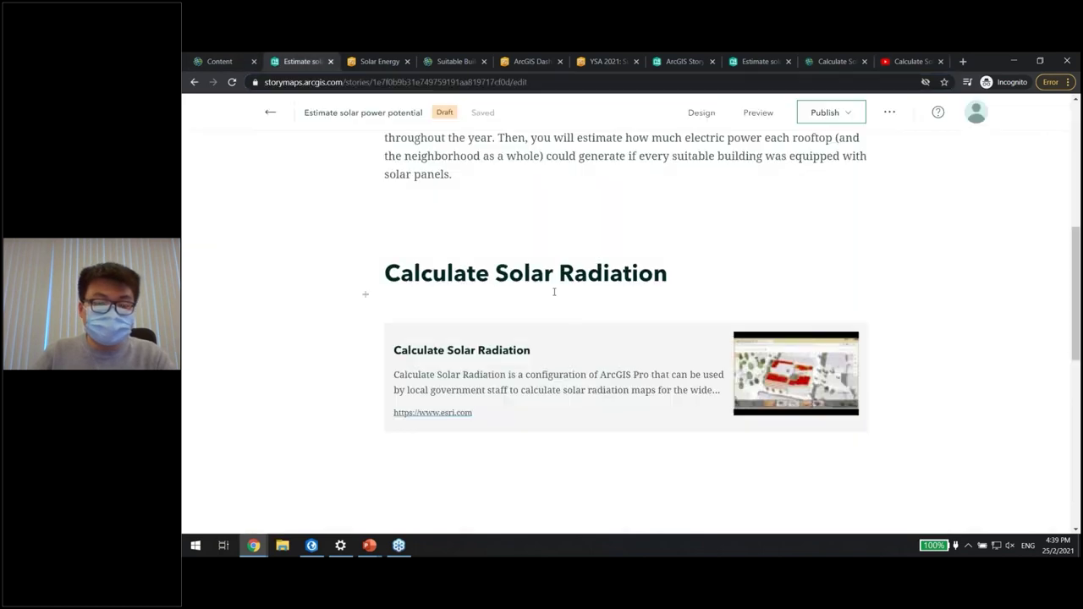
# Add the copied YouTube video by link below the Calculate Solar Radiation link card and check how it appears
pyautogui.moveTo(479, 430)
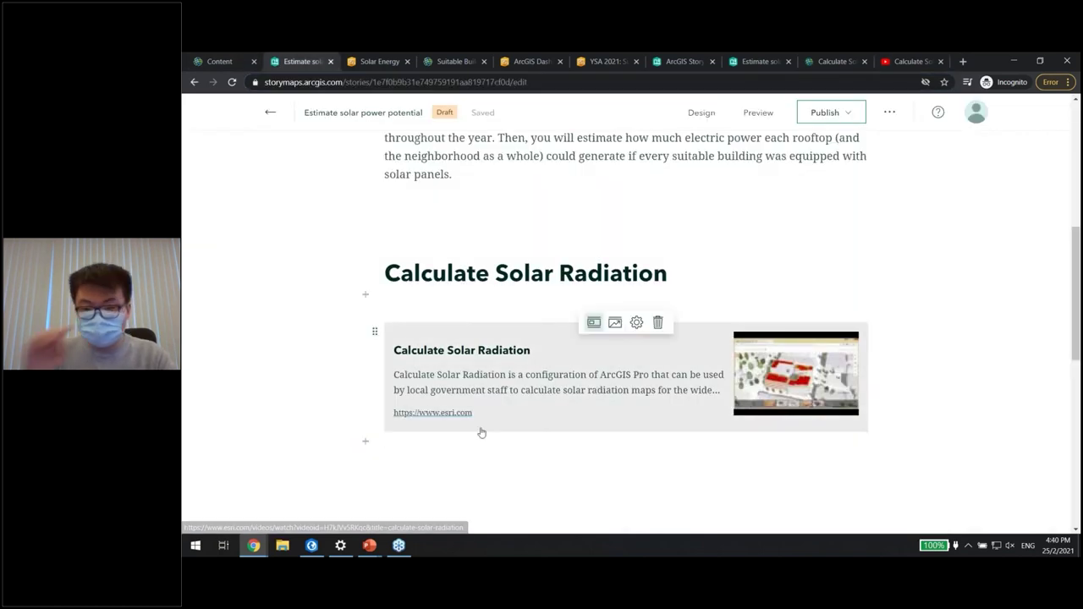
pyautogui.click(366, 441)
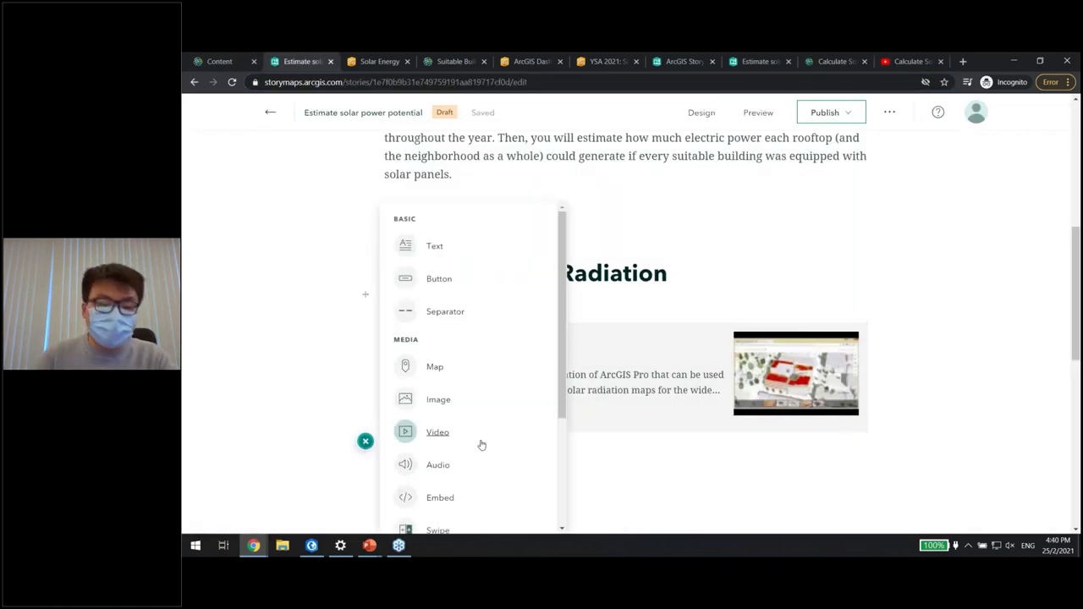
pyautogui.moveTo(480, 446)
pyautogui.click(429, 438)
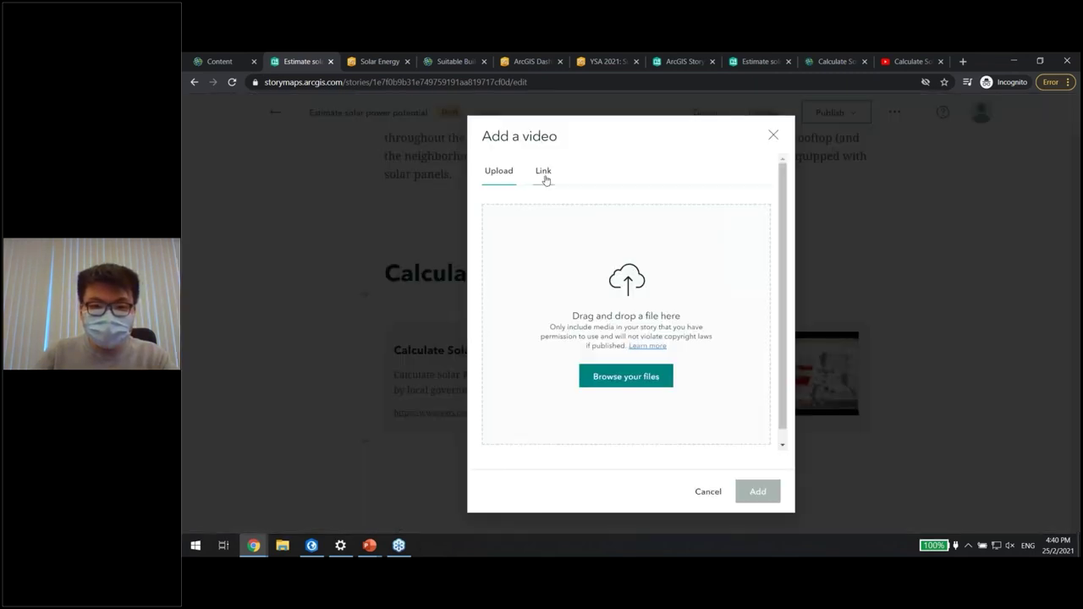
pyautogui.click(544, 174)
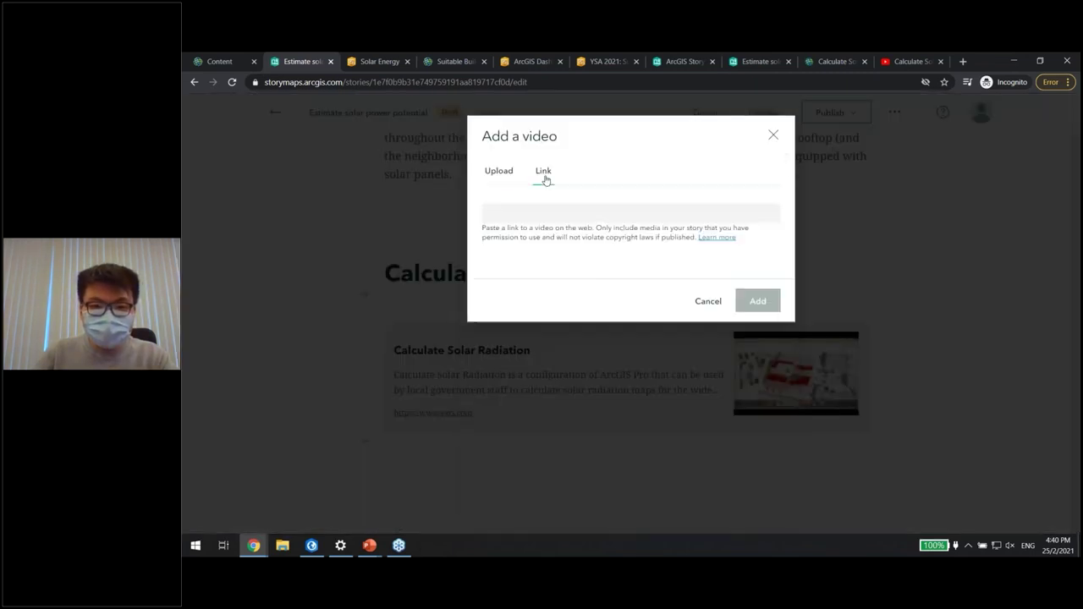
pyautogui.click(566, 212)
pyautogui.hotkey('ctrl', 'v')
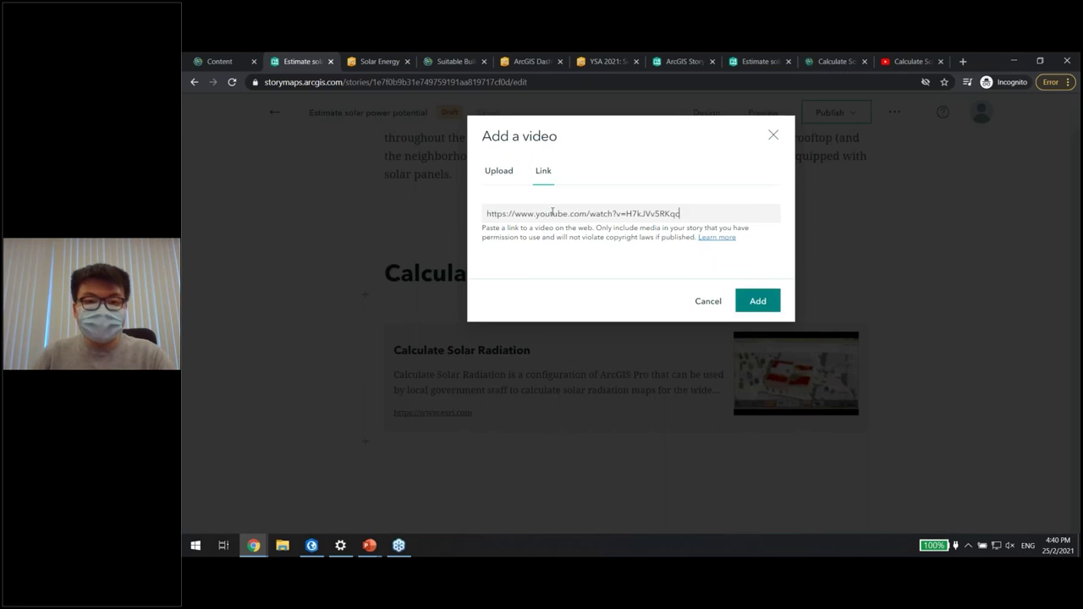
pyautogui.click(510, 180)
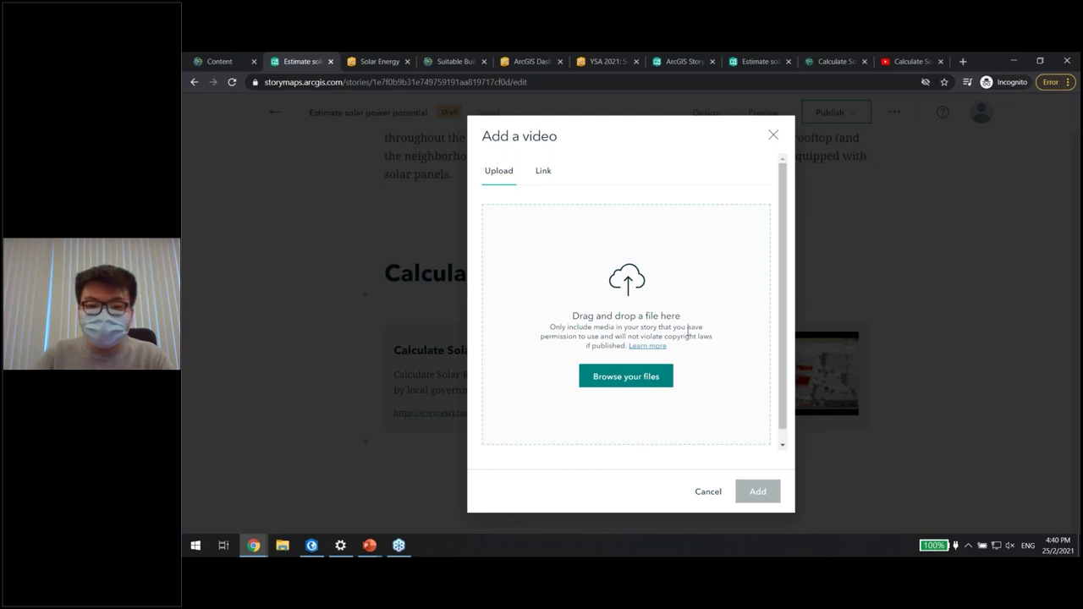
pyautogui.click(544, 172)
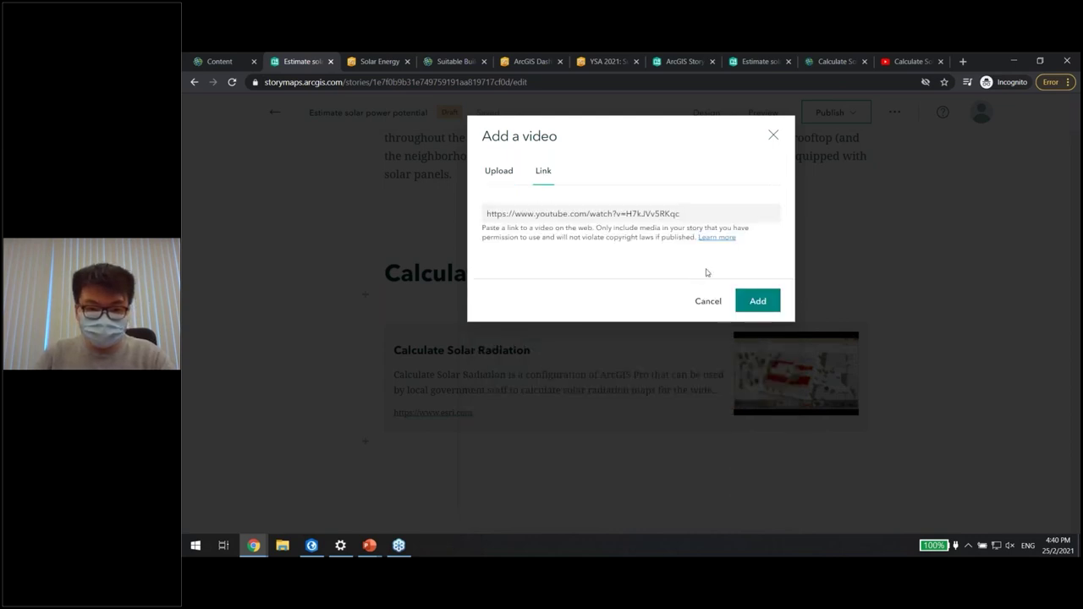
pyautogui.click(758, 303)
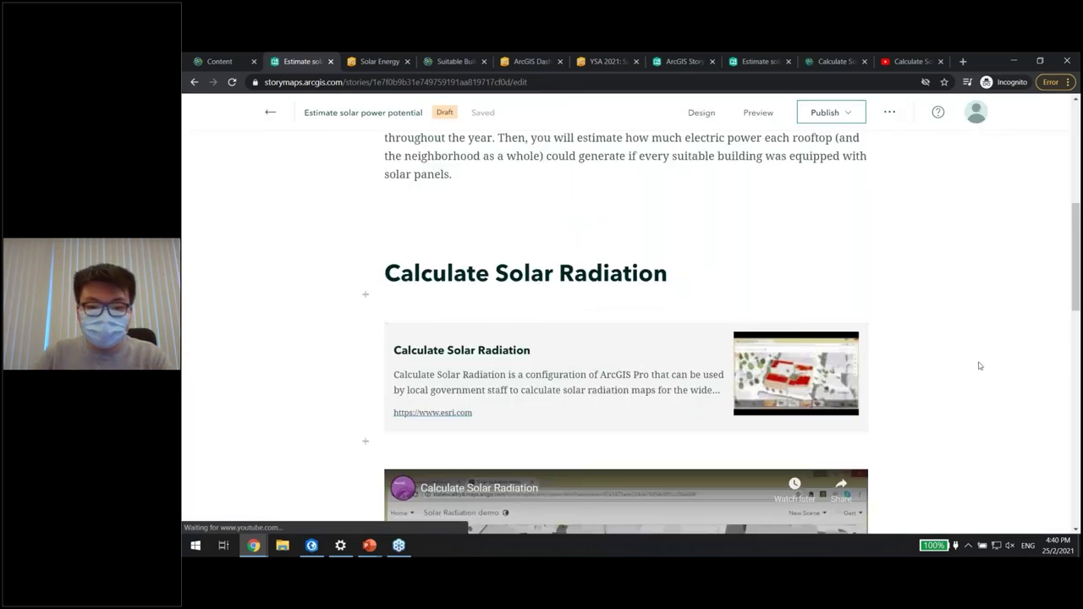
pyautogui.scroll(-2, 977, 366)
pyautogui.scroll(-1, 977, 367)
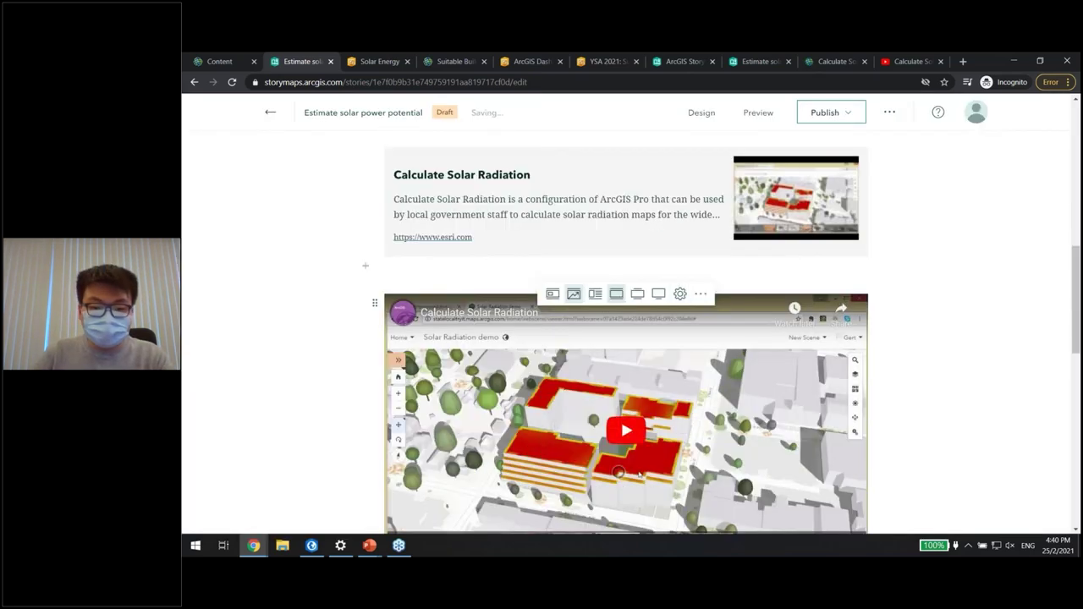
pyautogui.scroll(-1, 943, 357)
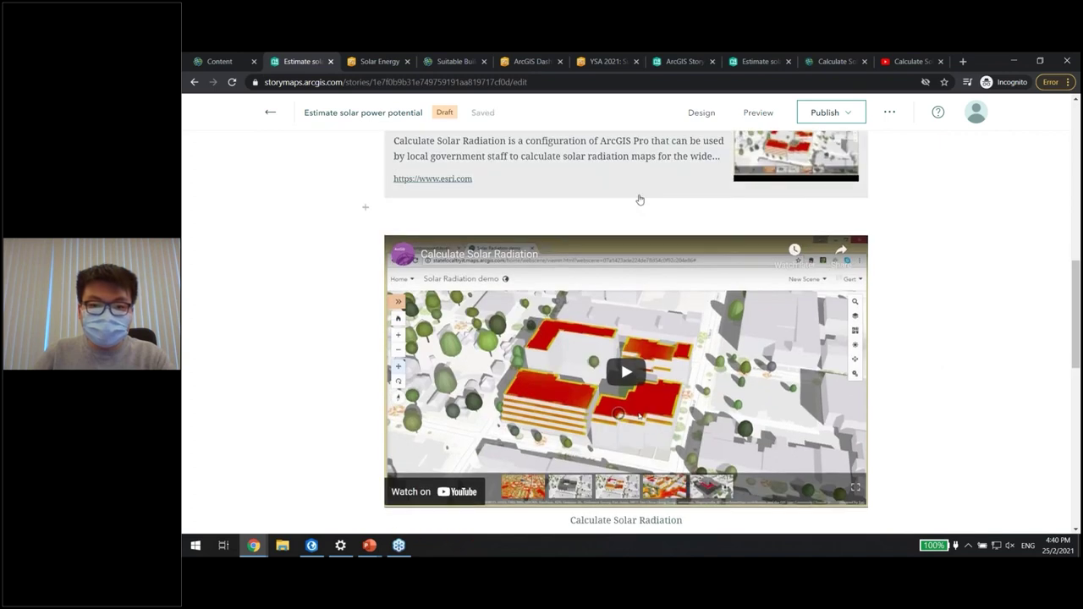
pyautogui.scroll(2, 641, 198)
pyautogui.scroll(-1, 914, 490)
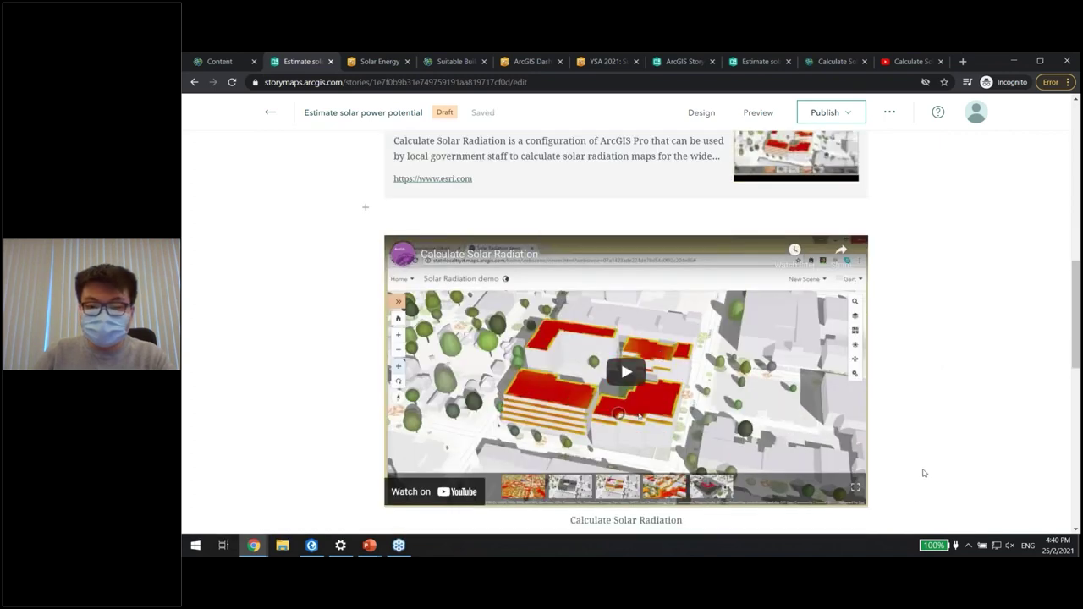
pyautogui.scroll(-1, 913, 486)
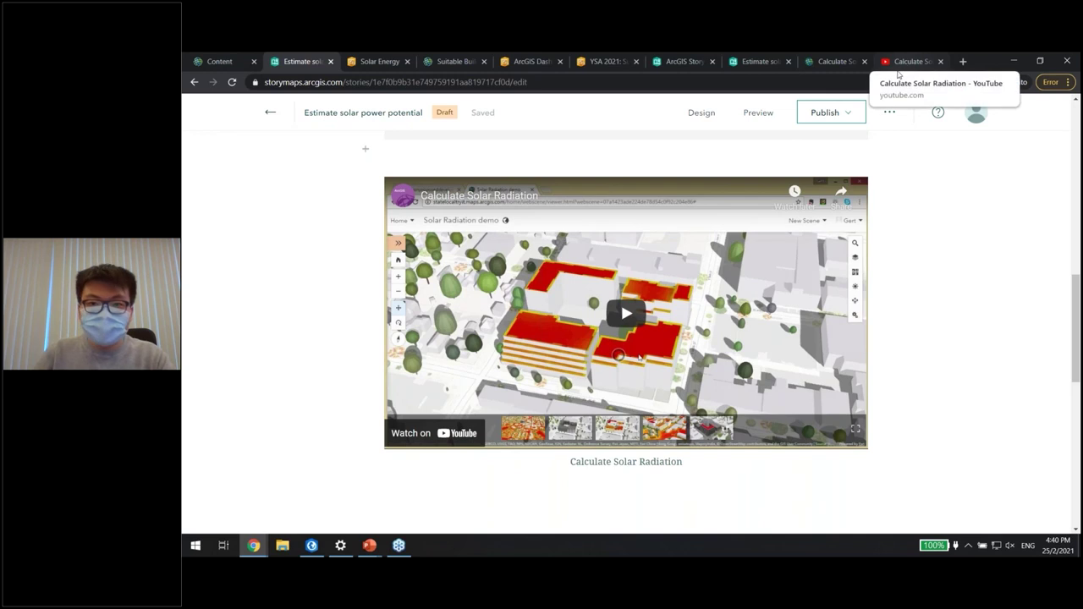
# Copy the "Methodology" heading from the published story into a new text block below the draft's video
pyautogui.click(738, 61)
pyautogui.scroll(-5, 718, 251)
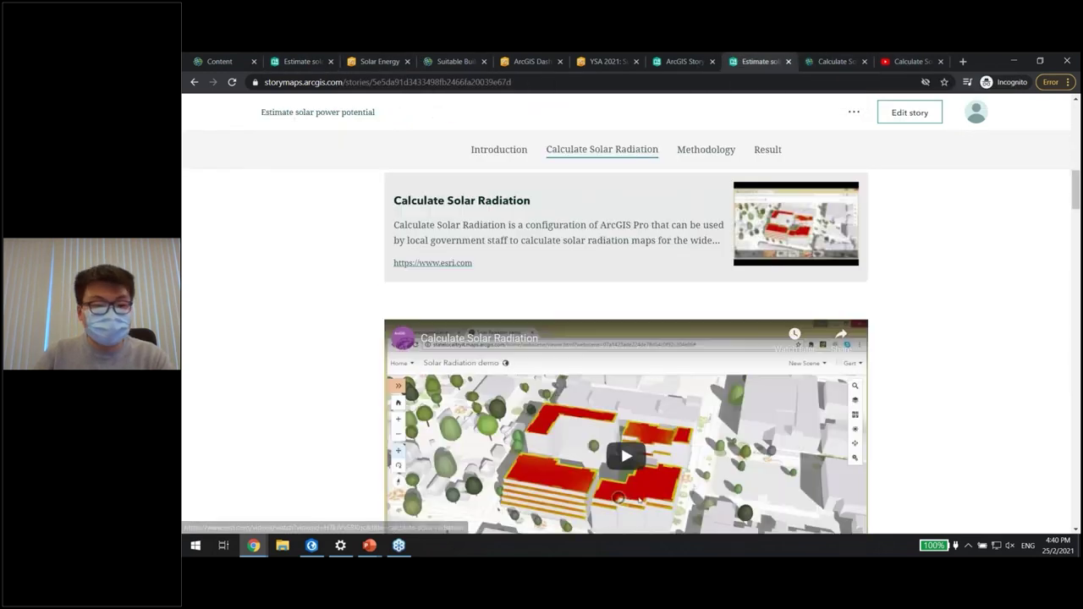
pyautogui.moveTo(384, 313); pyautogui.dragTo(555, 329)
pyautogui.hotkey('ctrl', 'c')
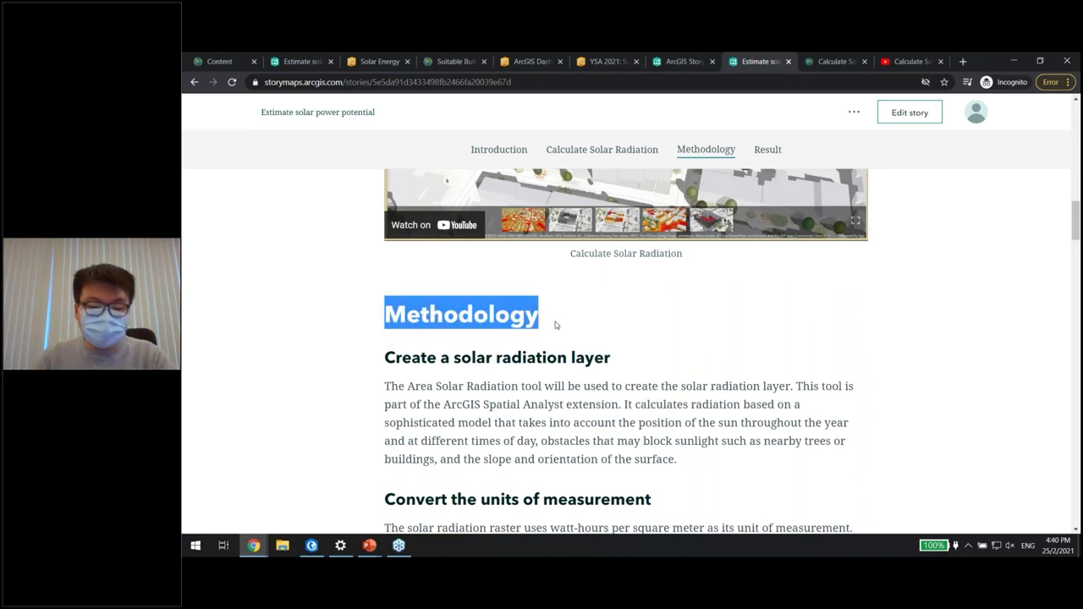
pyautogui.click(314, 55)
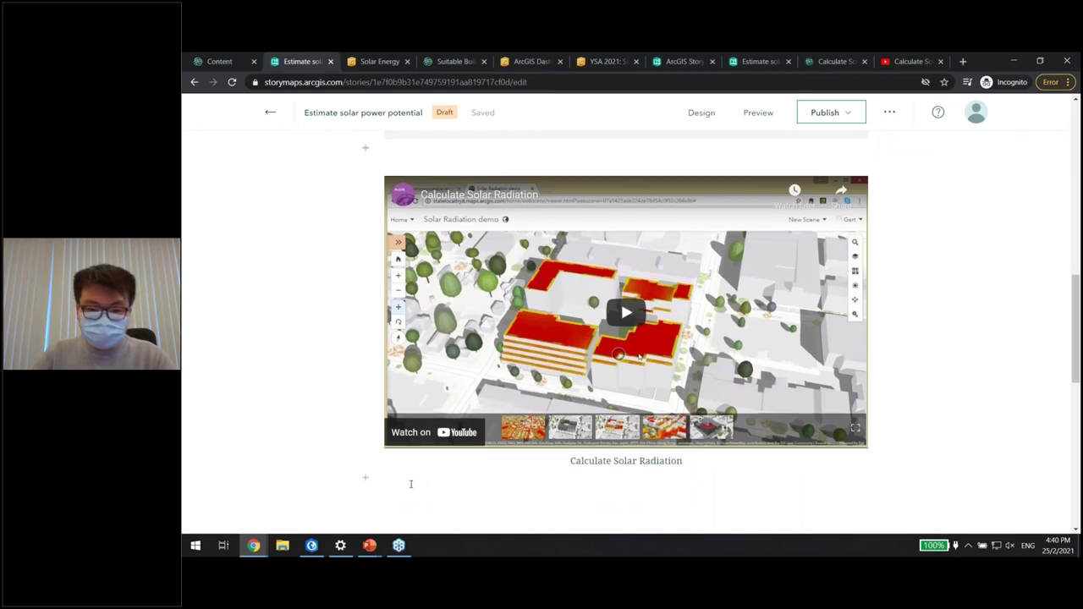
pyautogui.scroll(-1, 531, 420)
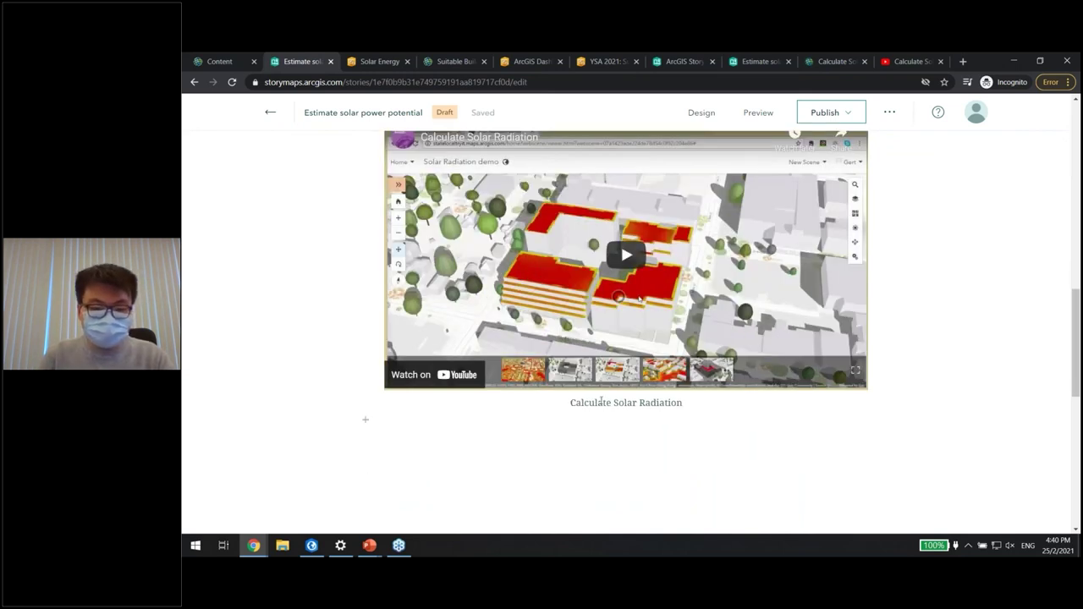
pyautogui.click(365, 420)
pyautogui.click(438, 245)
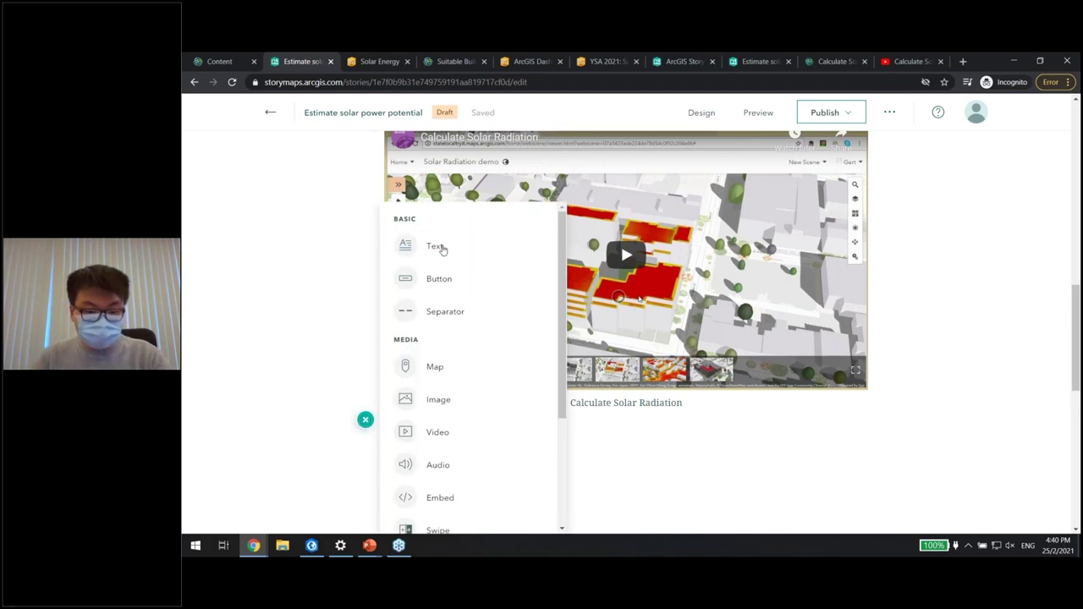
pyautogui.hotkey('ctrl', 'v')
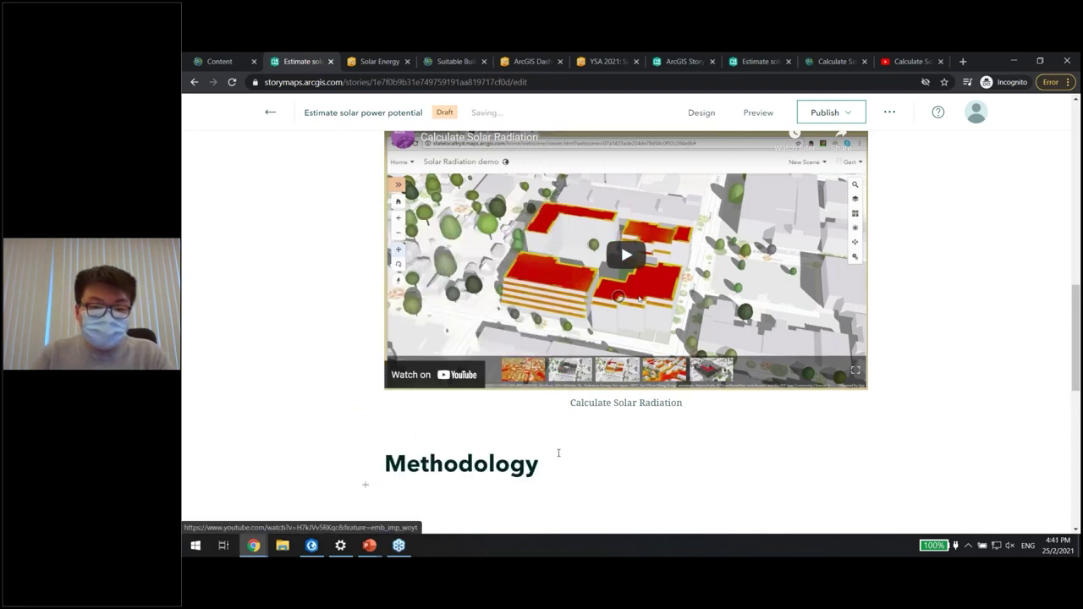
# Copy all of the published story's text between the "Methodology" and "Result" headings into the draft below its "Methodology" heading
pyautogui.scroll(-2, 590, 369)
pyautogui.press('Return')
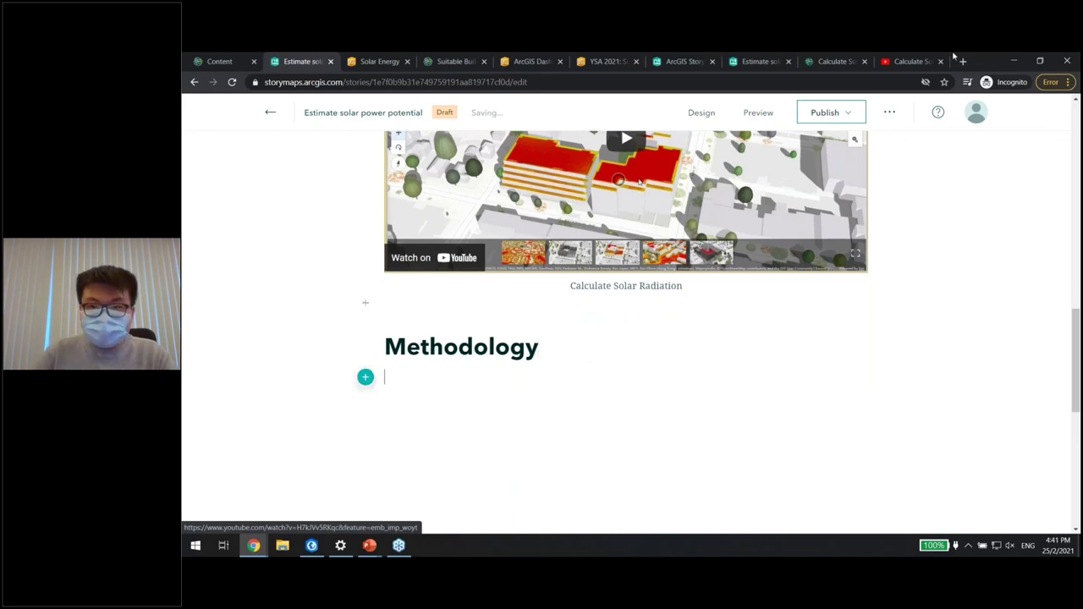
pyautogui.click(840, 62)
pyautogui.click(758, 61)
pyautogui.scroll(-3, 385, 237)
pyautogui.moveTo(385, 237); pyautogui.dragTo(440, 370)
pyautogui.scroll(-10, 644, 398)
pyautogui.scroll(-10, 643, 403)
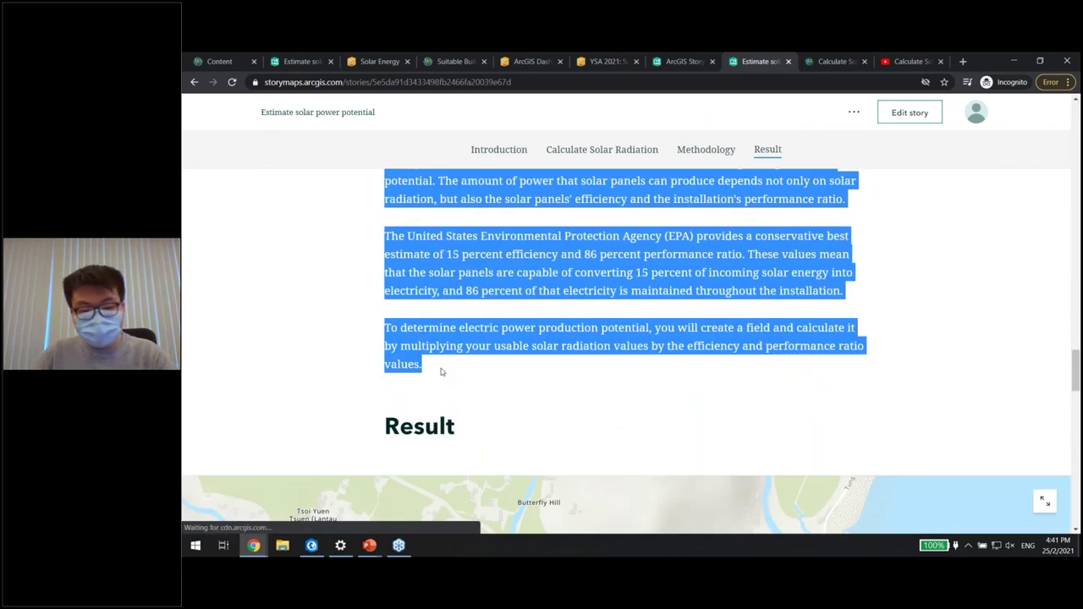
pyautogui.click(300, 58)
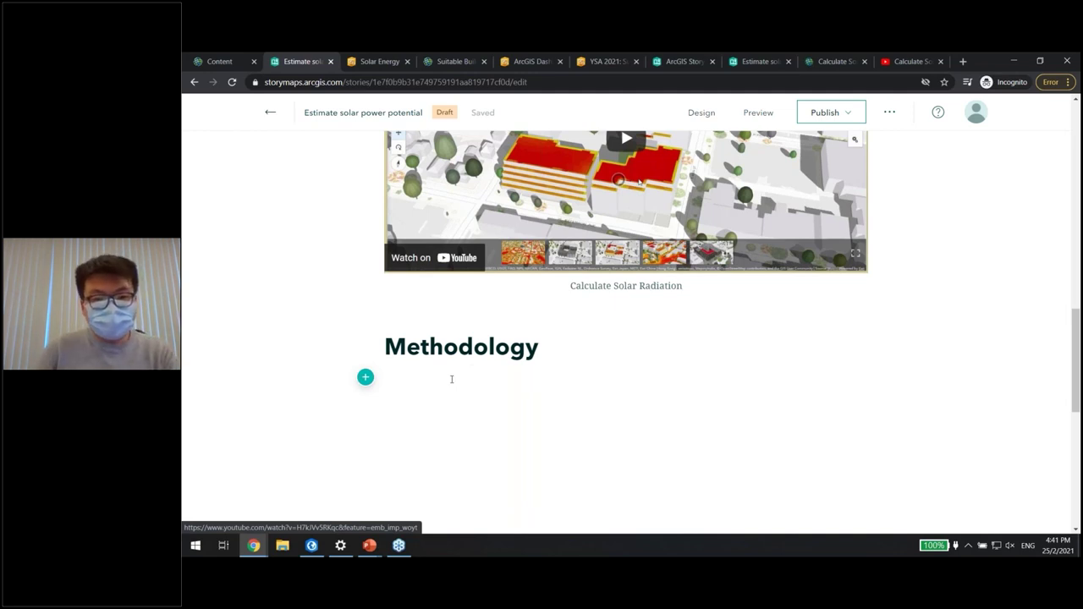
pyautogui.hotkey('ctrl', 'v')
pyautogui.scroll(-15, 540, 421)
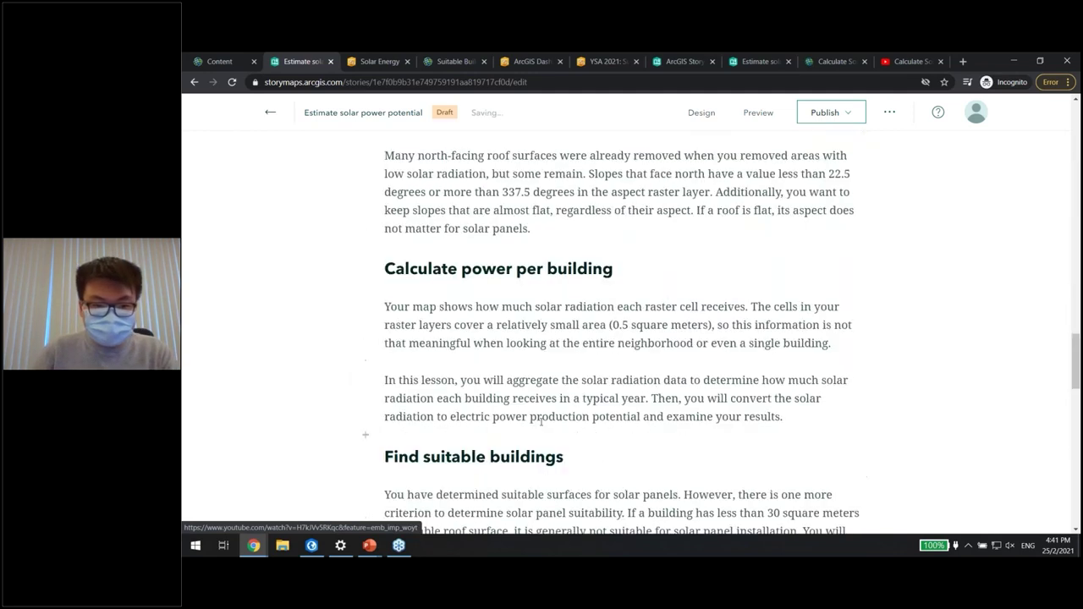
pyautogui.scroll(9, 541, 420)
pyautogui.scroll(5, 565, 337)
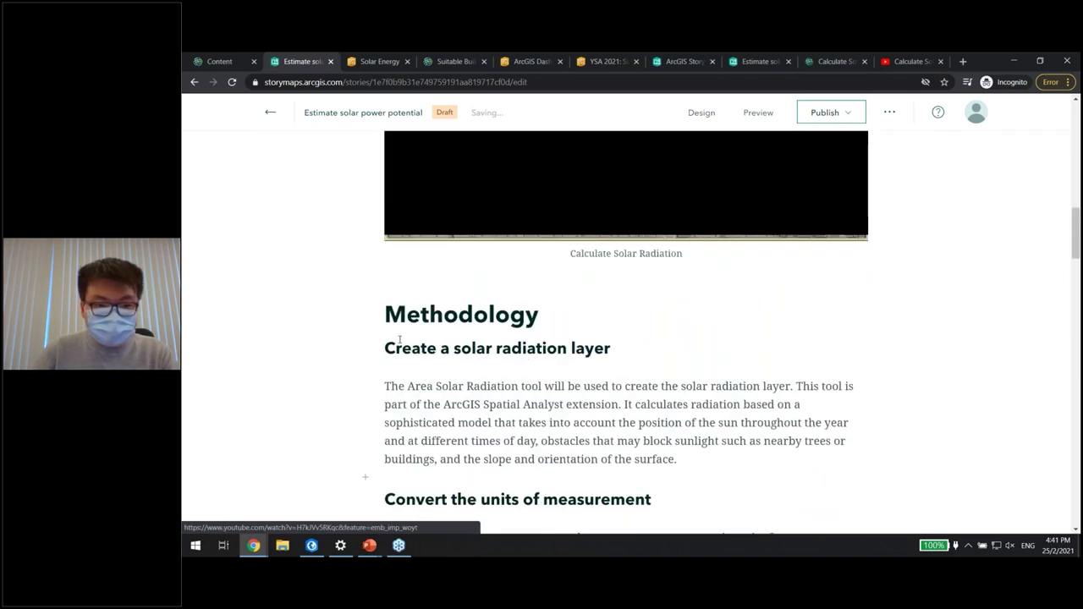
pyautogui.moveTo(384, 348); pyautogui.dragTo(608, 348)
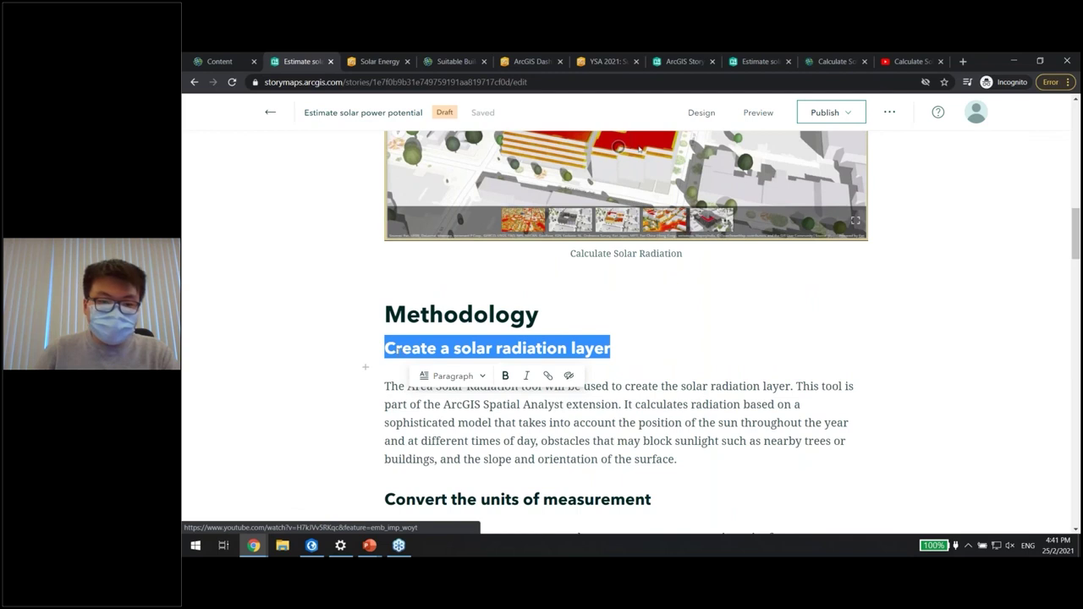
pyautogui.click(384, 390)
pyautogui.hotkey('shift', 'Right')
pyautogui.hotkey('shift', 'Right')
pyautogui.hotkey('shift', 'Right')
pyautogui.click(427, 347)
pyautogui.hotkey('shift', 'Right')
pyautogui.hotkey('shift', 'Right')
pyautogui.hotkey('shift', 'Right')
pyautogui.hotkey('shift', 'Right')
pyautogui.hotkey('shift', 'Right')
pyautogui.hotkey('shift', 'Right')
pyautogui.hotkey('shift', 'Right')
pyautogui.hotkey('shift', 'Right')
pyautogui.hotkey('shift', 'Right')
pyautogui.hotkey('shift', 'Right')
pyautogui.hotkey('shift', 'Right')
pyautogui.hotkey('shift', 'Right')
pyautogui.hotkey('shift', 'Right')
pyautogui.hotkey('shift', 'Right')
pyautogui.hotkey('shift', 'Right')
pyautogui.hotkey('shift', 'Right')
pyautogui.hotkey('shift', 'Right')
pyautogui.hotkey('shift', 'Right')
pyautogui.hotkey('shift', 'Right')
pyautogui.hotkey('shift', 'Right')
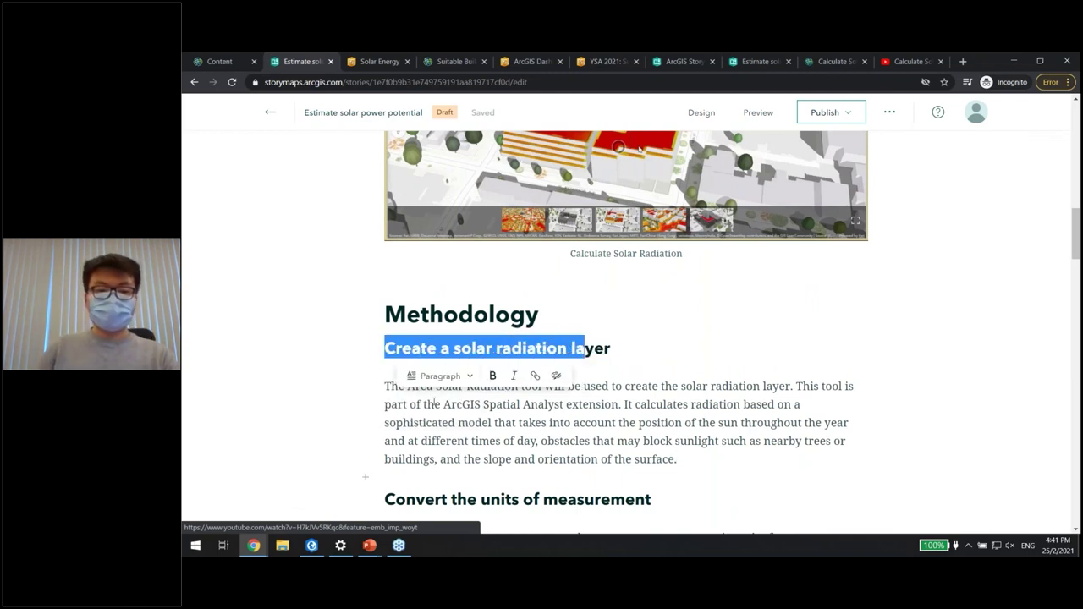
pyautogui.click(423, 404)
pyautogui.moveTo(386, 387); pyautogui.dragTo(401, 388)
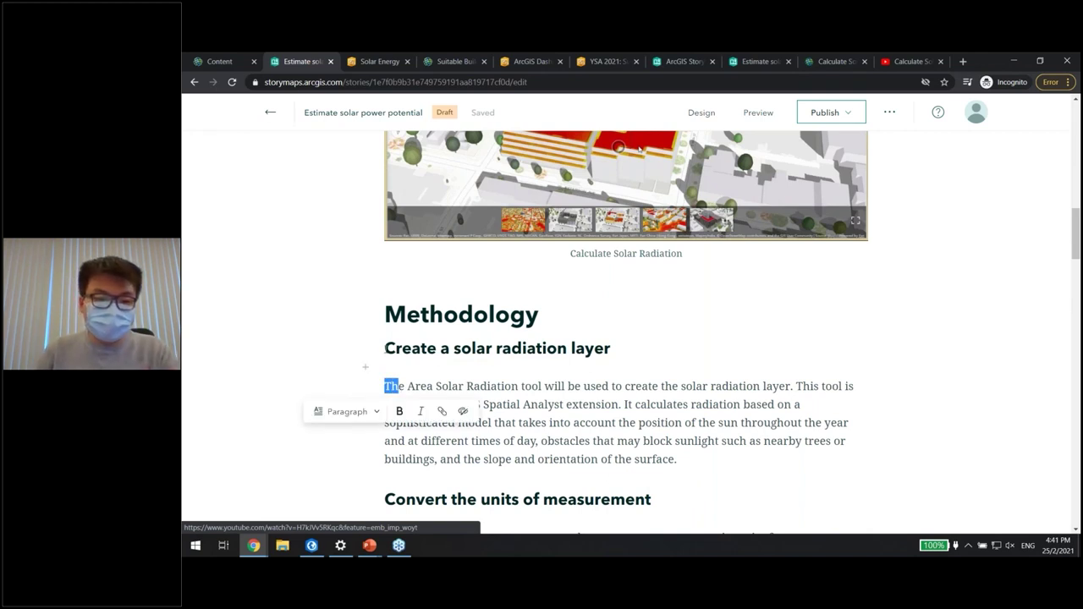
# Format the "Create a solar radiation layer" line below the "Methodology" heading as a Subheading
pyautogui.moveTo(385, 348); pyautogui.dragTo(614, 350)
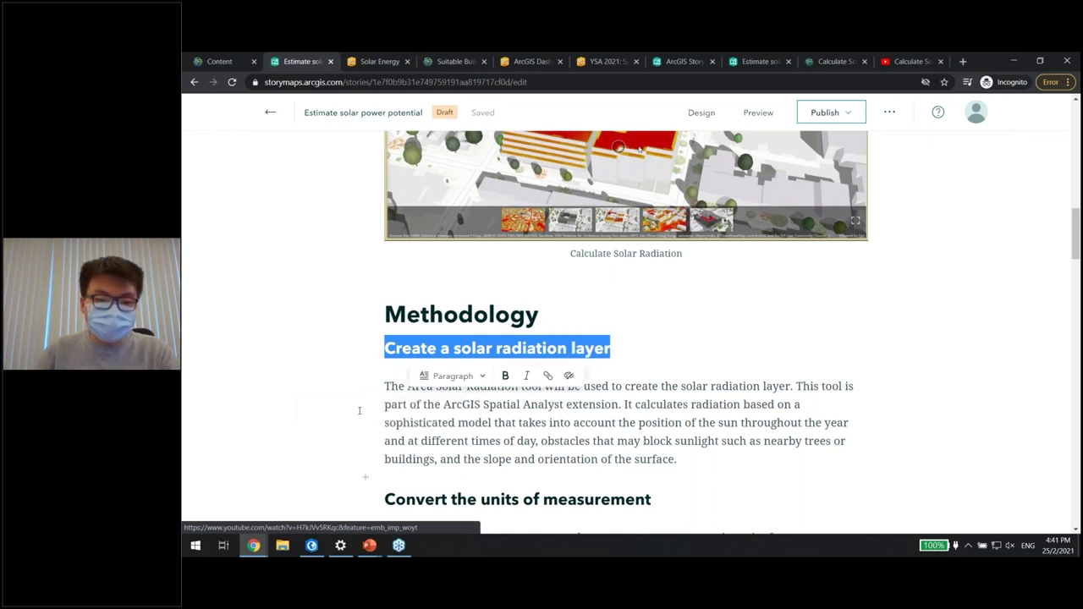
pyautogui.click(461, 379)
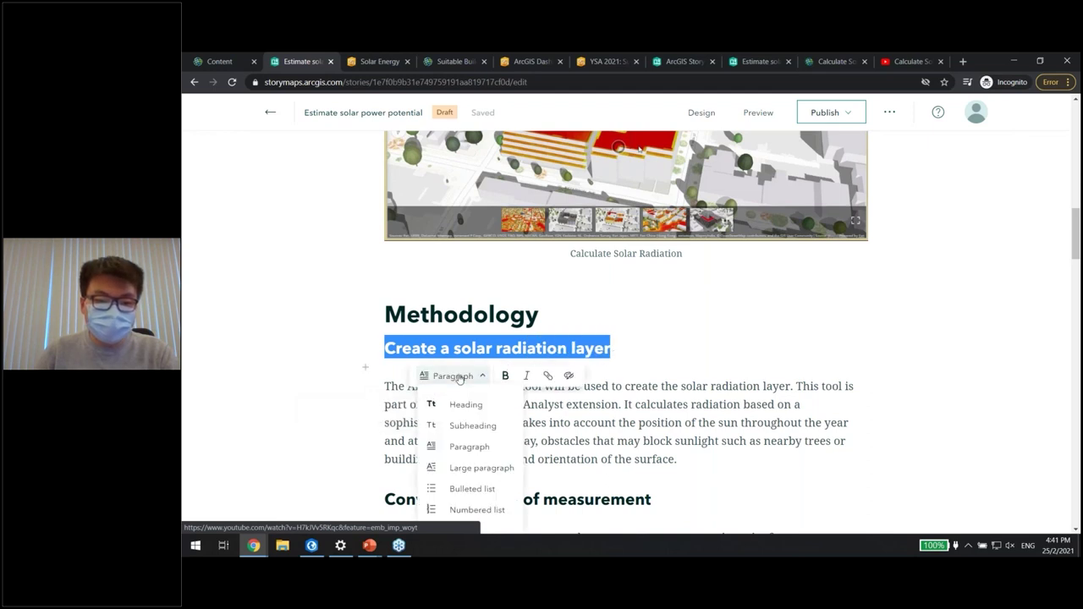
pyautogui.click(468, 429)
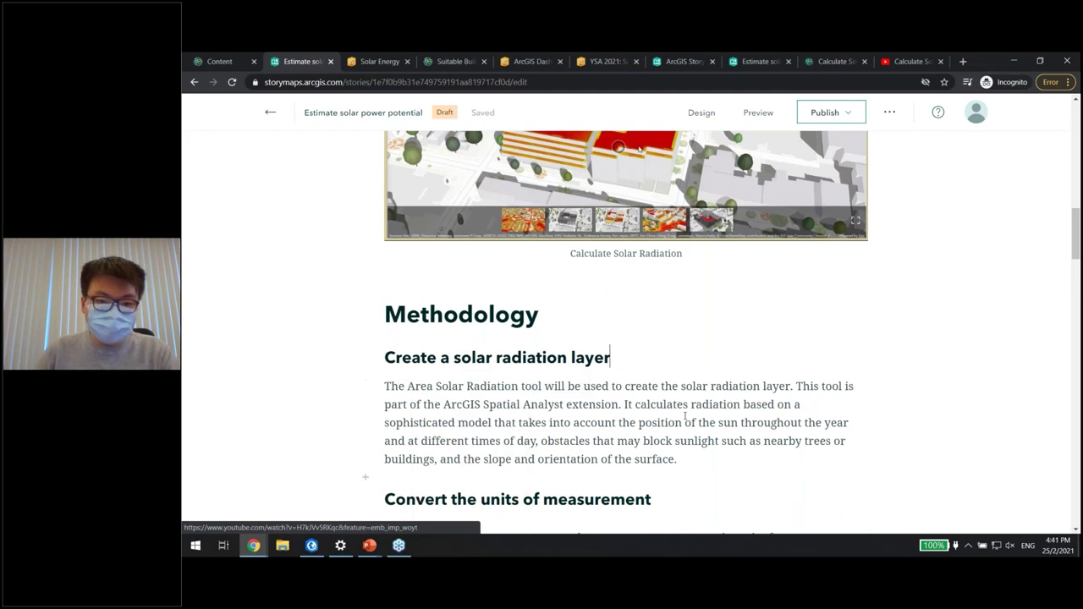
pyautogui.click(471, 362)
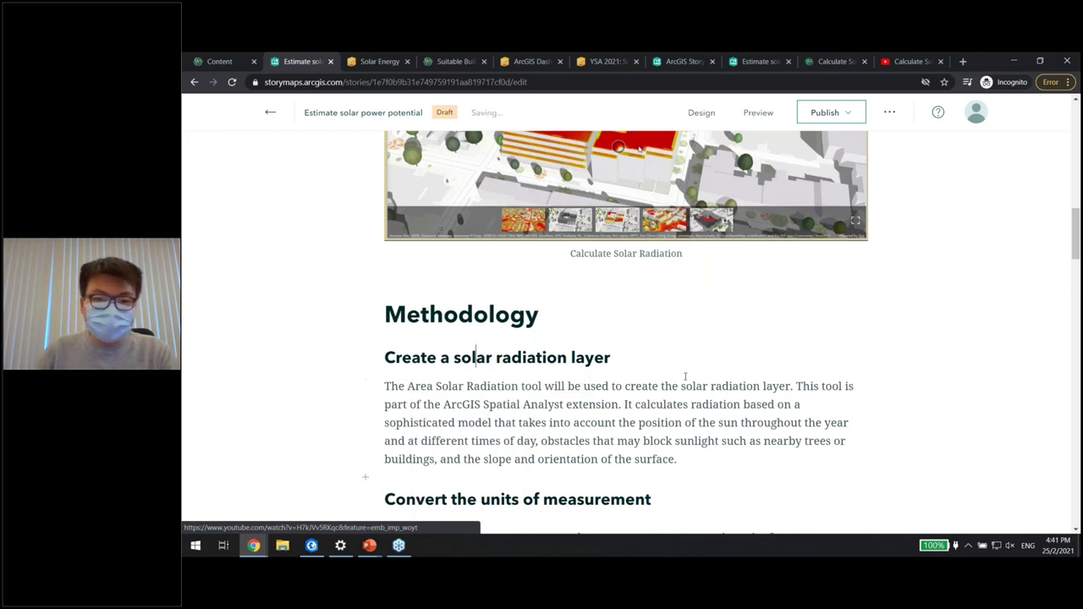
# Review the pasted Methodology sections and place the cursor at the end of the last paragraph
pyautogui.scroll(-4, 558, 414)
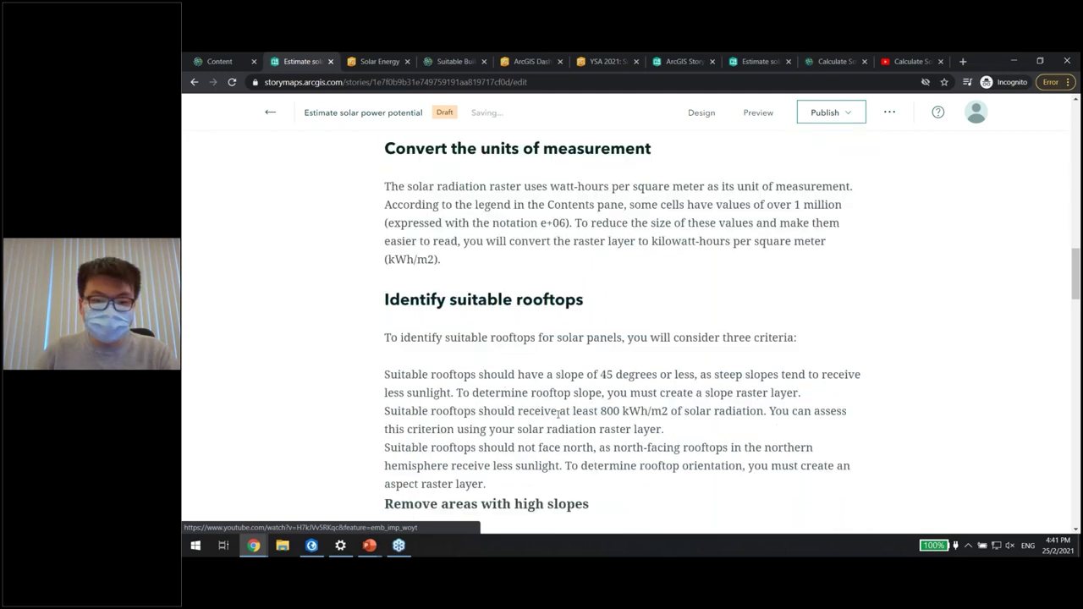
pyautogui.scroll(-5, 557, 413)
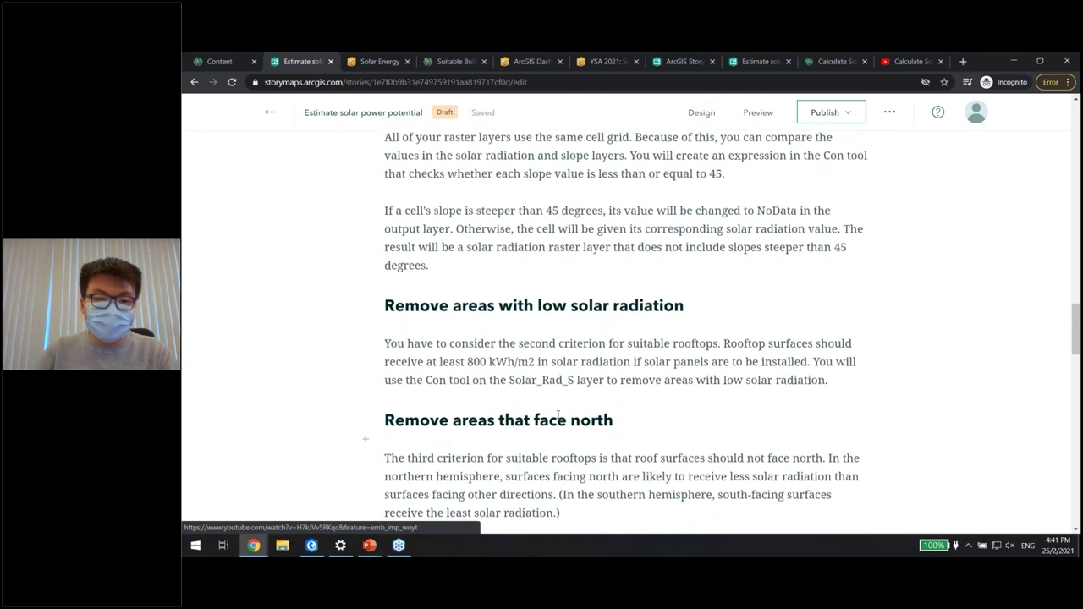
pyautogui.scroll(8, 434, 321)
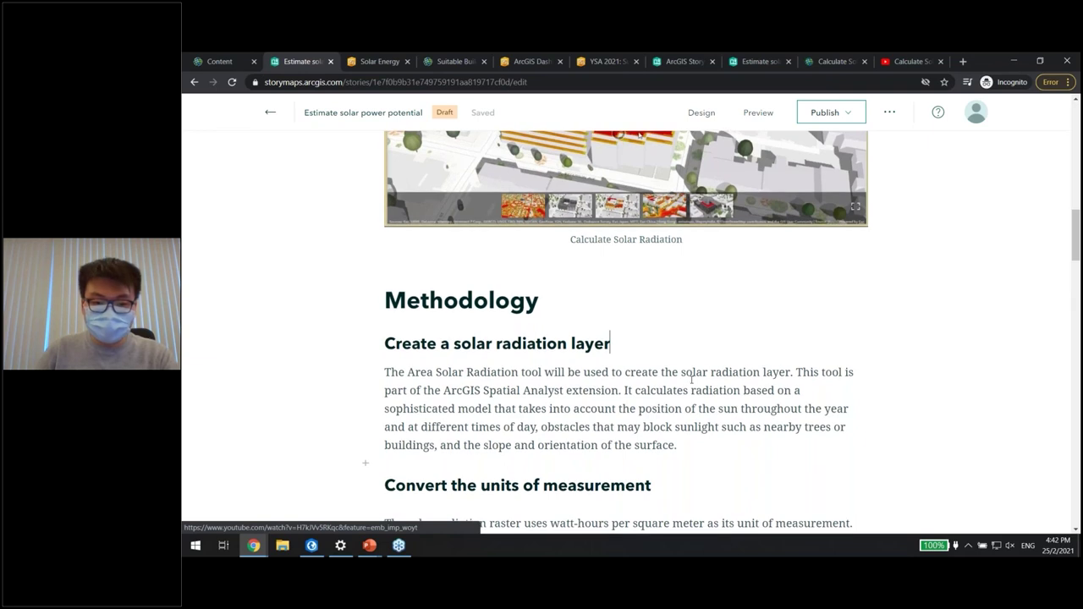
pyautogui.scroll(-10, 691, 380)
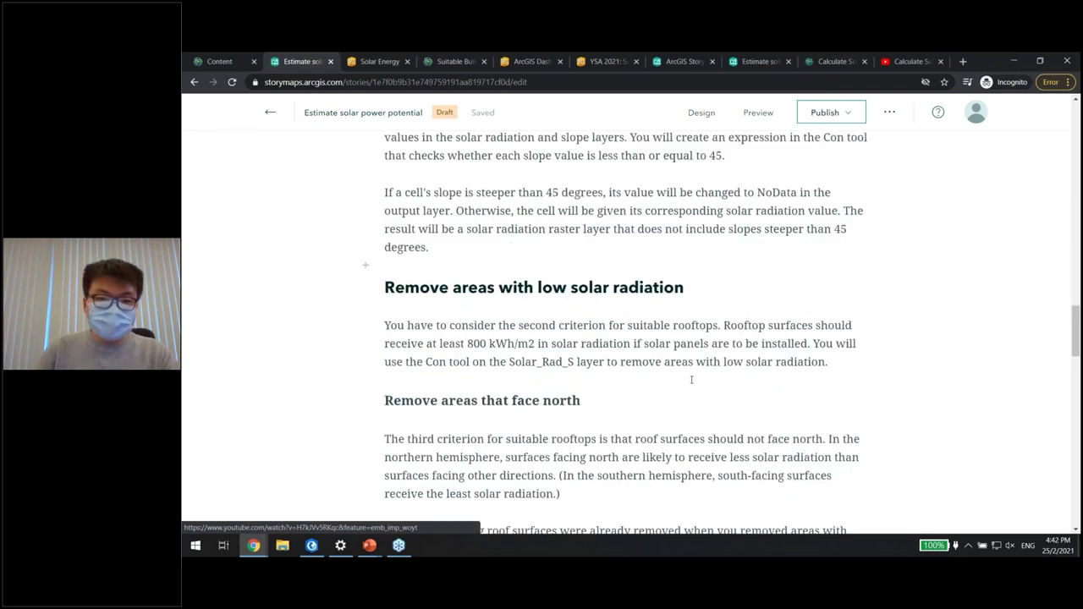
pyautogui.scroll(-15, 691, 379)
pyautogui.click(459, 235)
pyautogui.scroll(1, 468, 259)
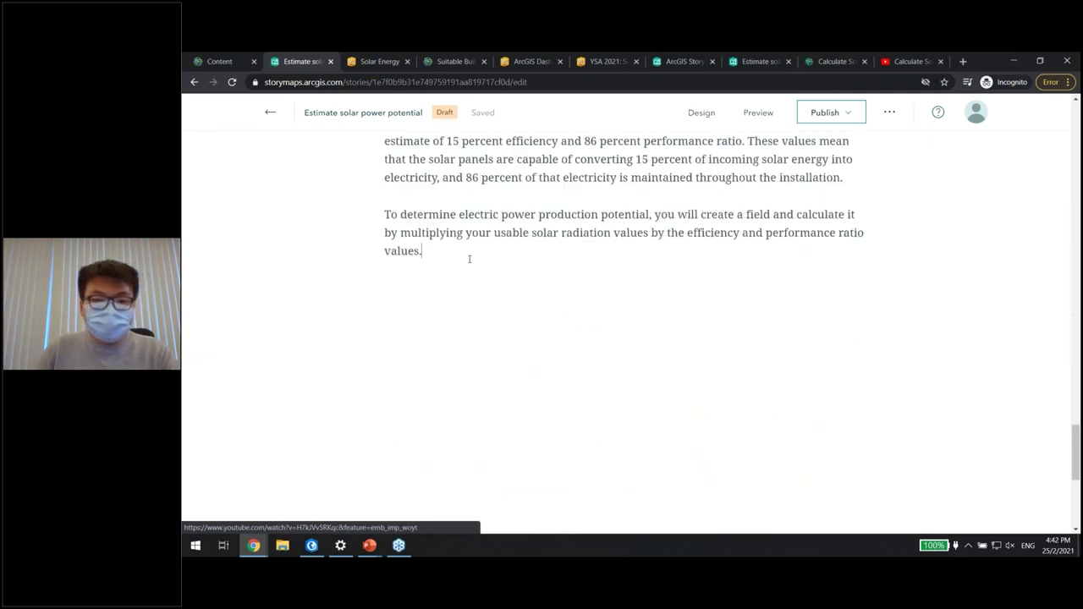
# Insert a Sidecar block with the Floating panel layout below the last "Convert solar radiation to power" paragraph
pyautogui.scroll(7, 469, 259)
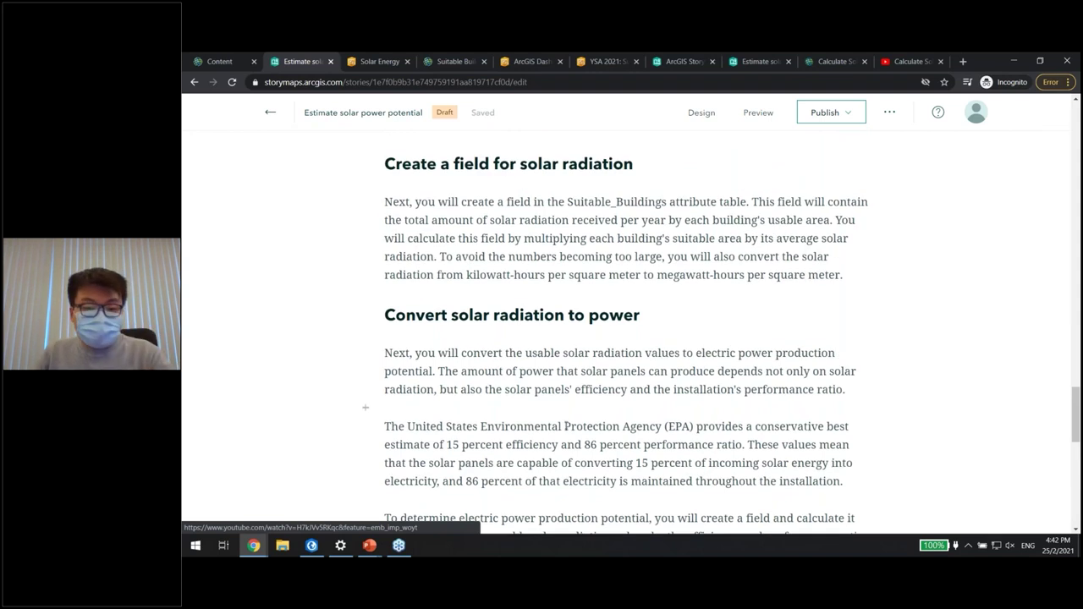
pyautogui.scroll(-3, 565, 425)
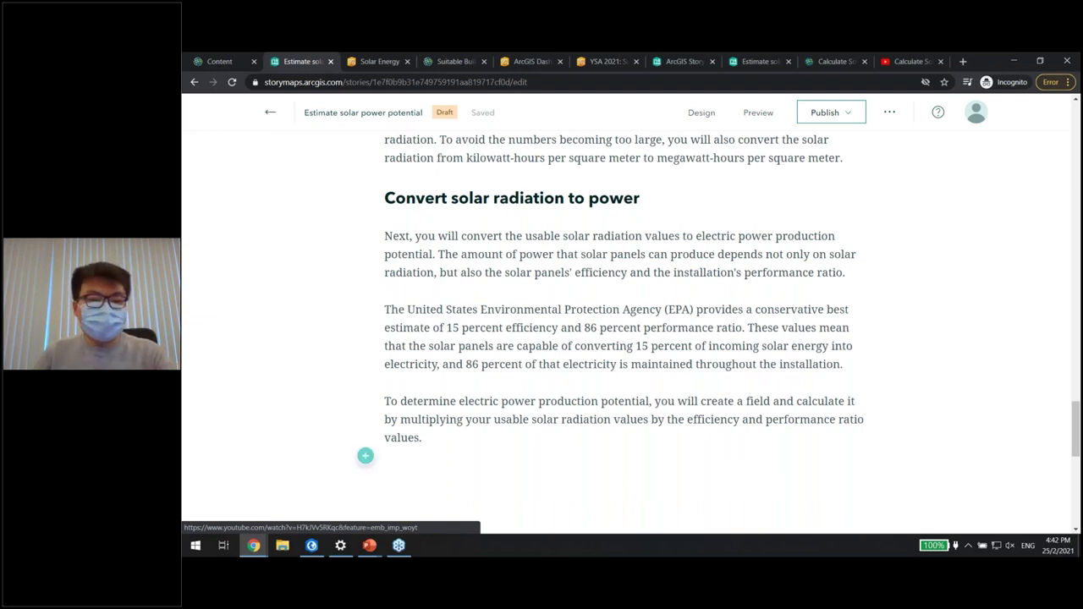
pyautogui.click(365, 456)
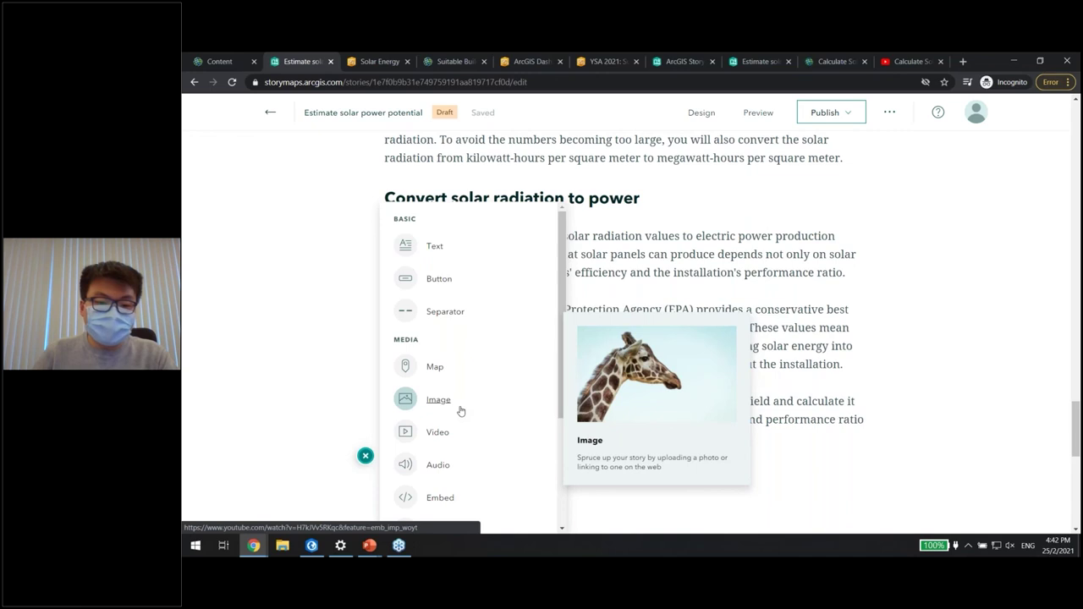
pyautogui.scroll(-1, 461, 411)
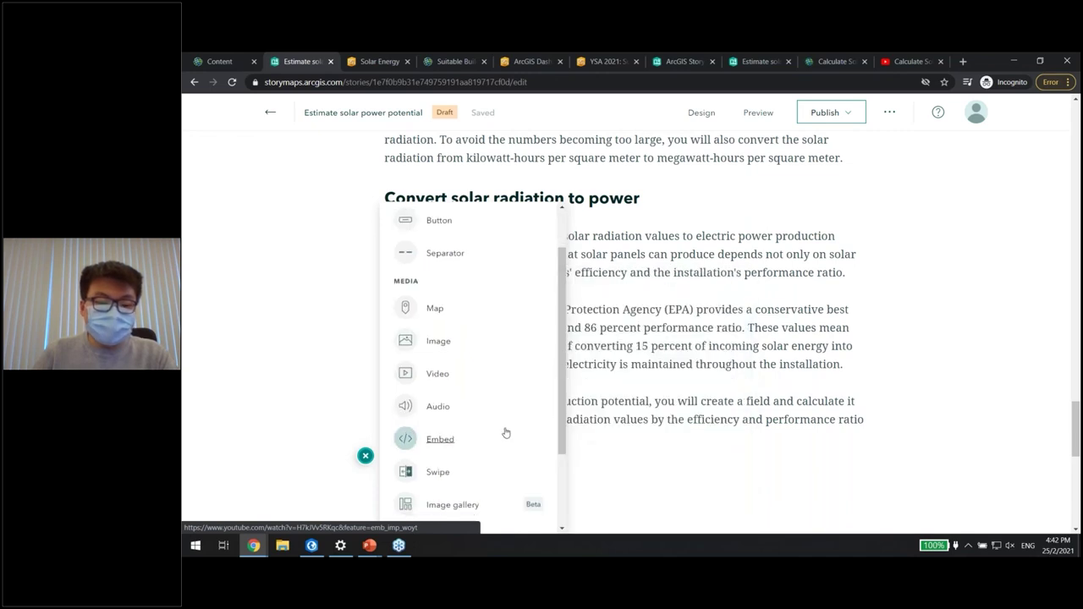
pyautogui.scroll(-1, 503, 432)
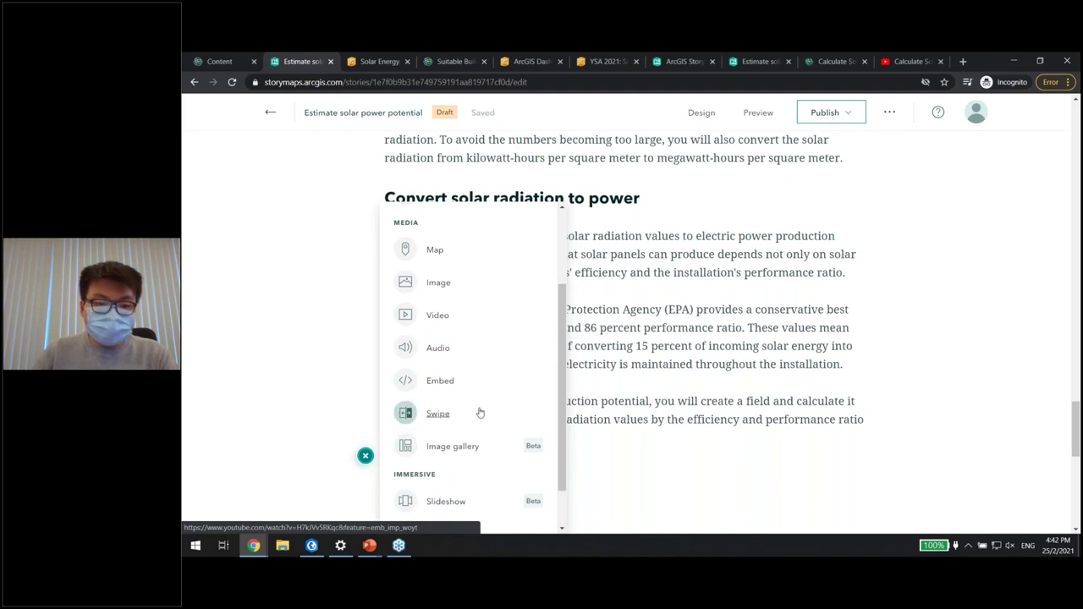
pyautogui.scroll(-1, 470, 440)
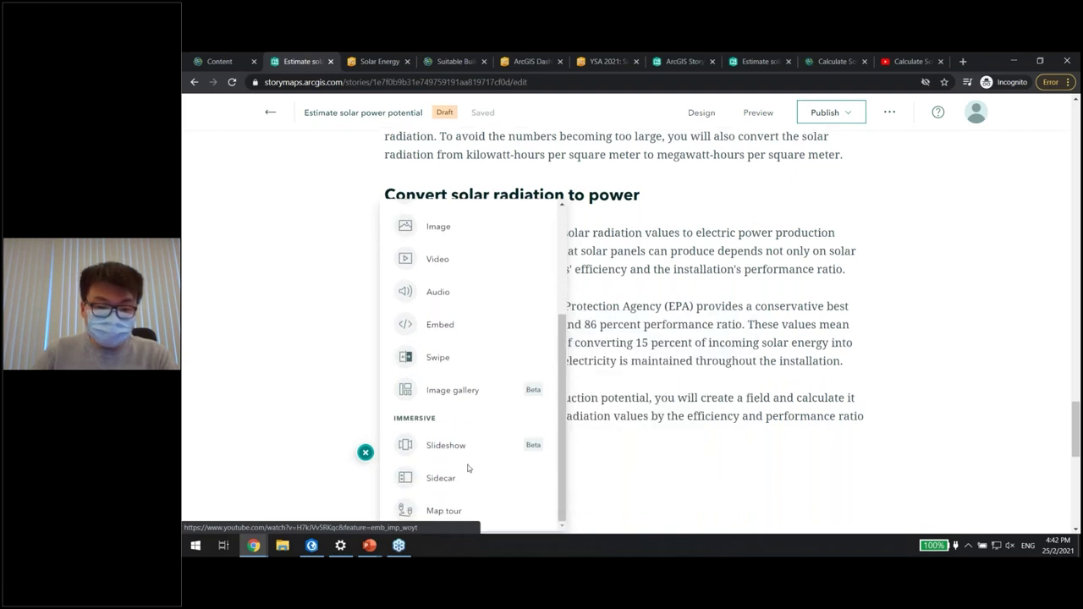
pyautogui.scroll(-1, 468, 467)
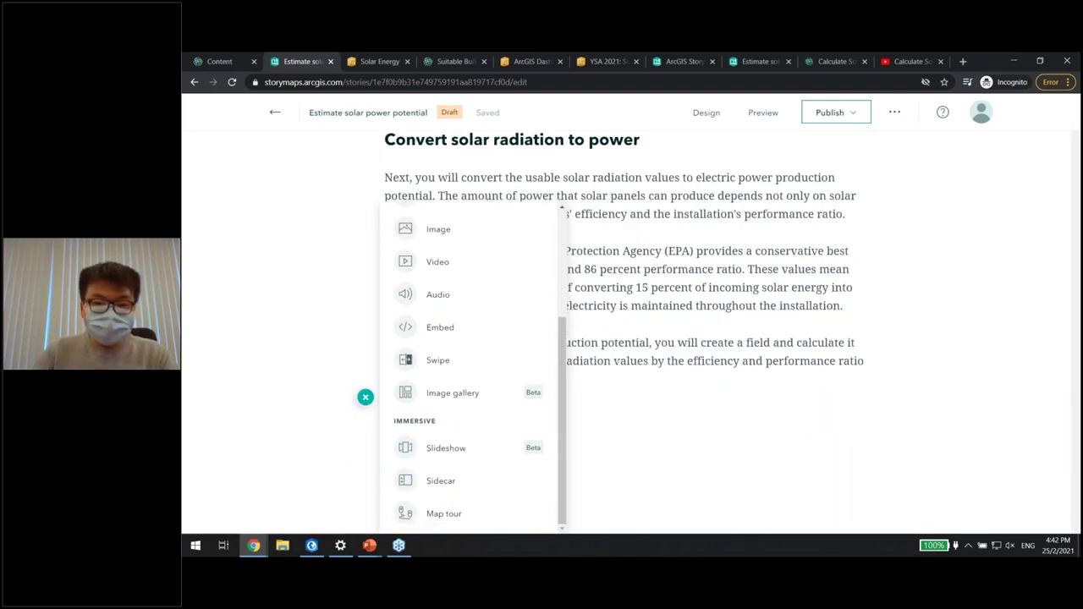
pyautogui.click(440, 481)
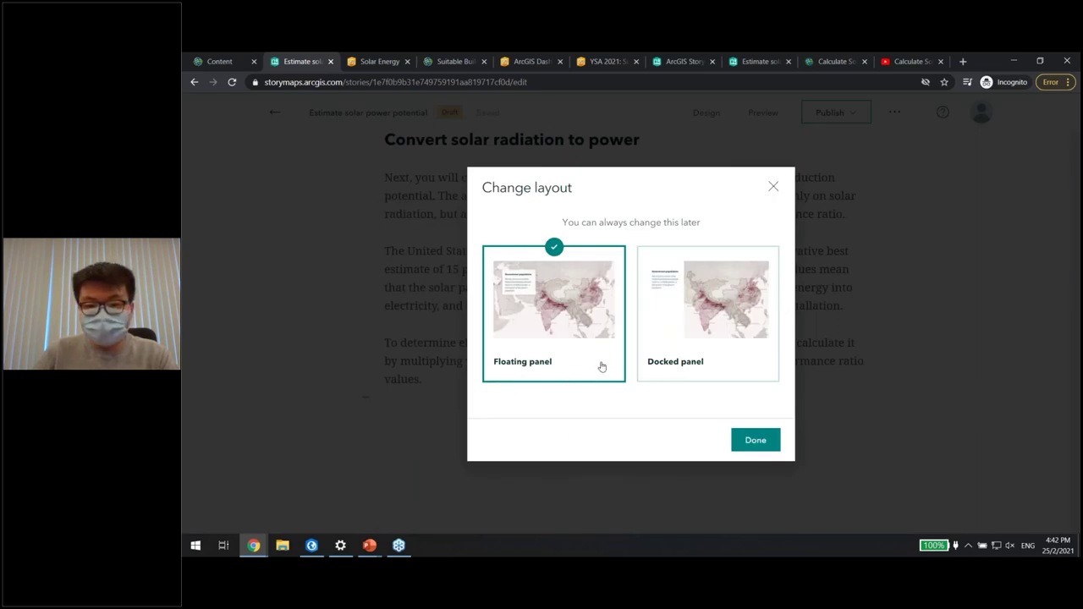
pyautogui.click(756, 442)
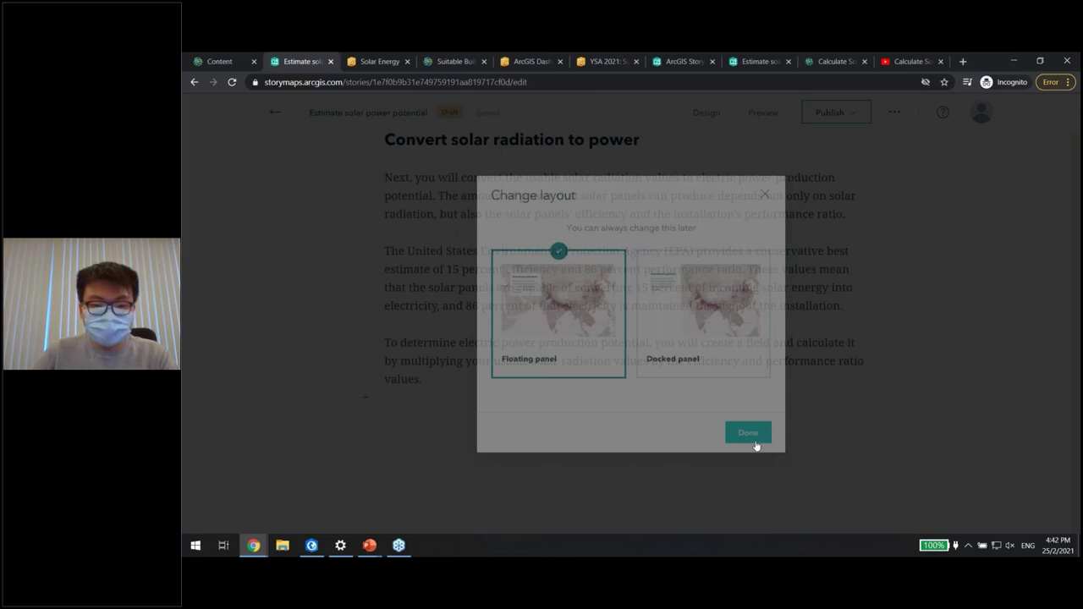
# Place the Mui Wo "Suitable Building for Solar Energy" web map on the first sidecar slide, zoomed in on the suitable buildings
pyautogui.scroll(-3, 526, 422)
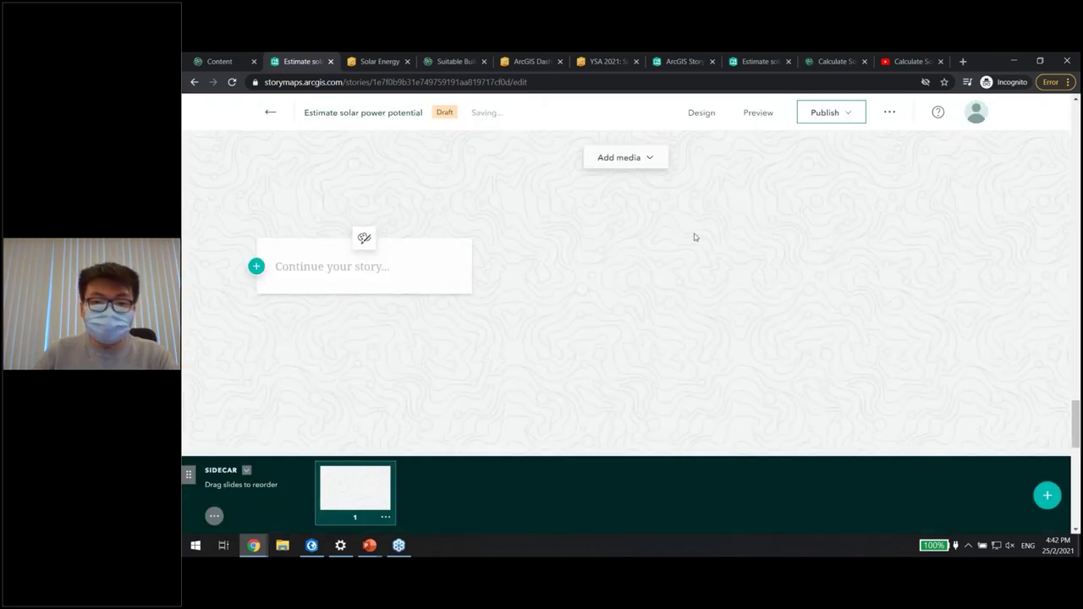
pyautogui.click(622, 179)
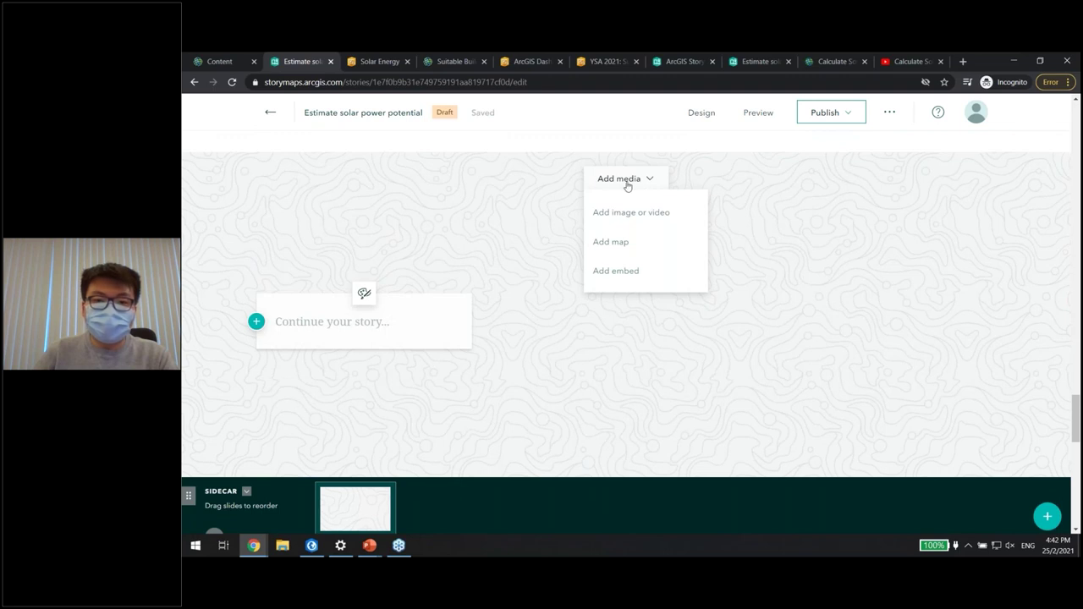
pyautogui.click(624, 244)
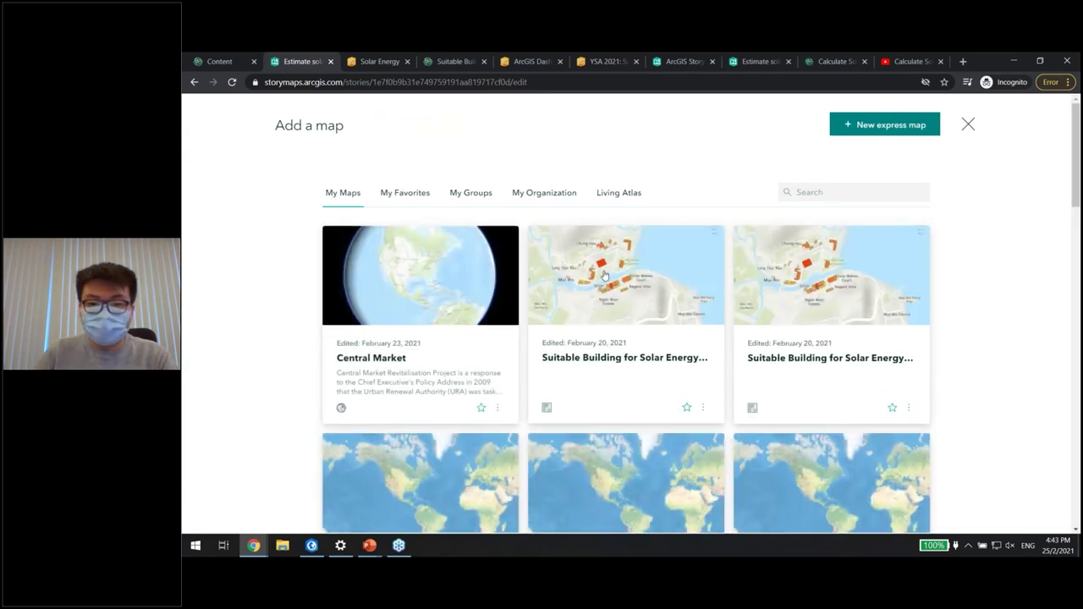
pyautogui.click(604, 276)
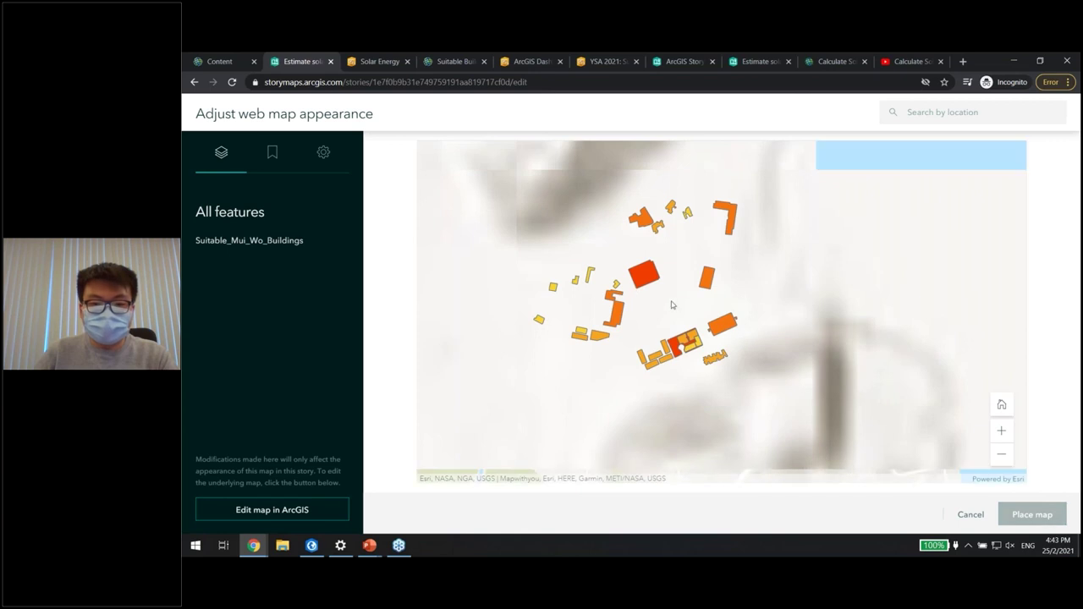
pyautogui.scroll(3, 633, 288)
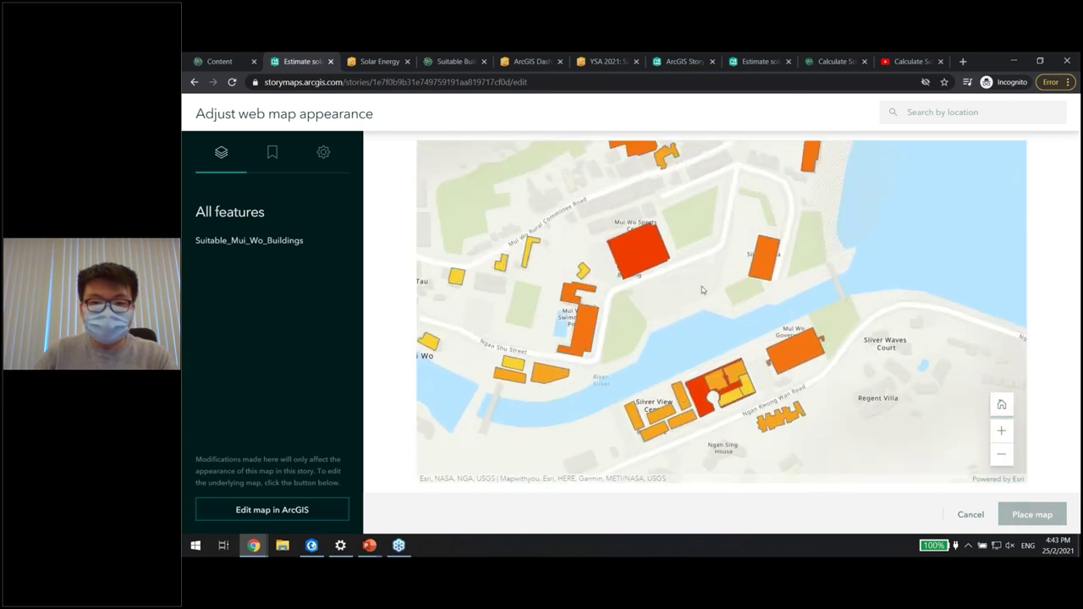
pyautogui.moveTo(710, 270); pyautogui.dragTo(742, 296)
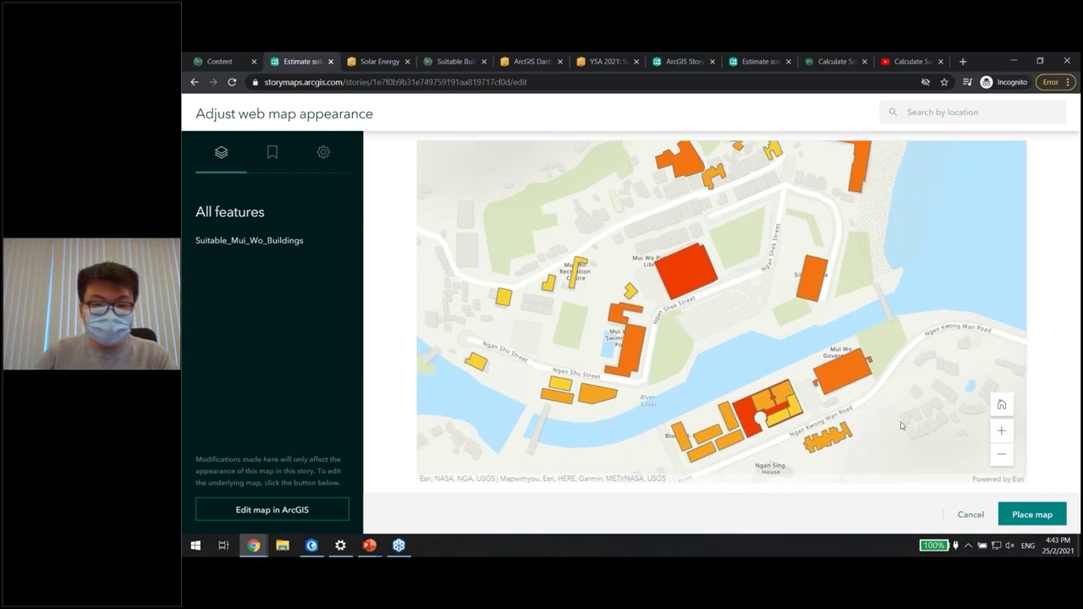
pyautogui.click(265, 163)
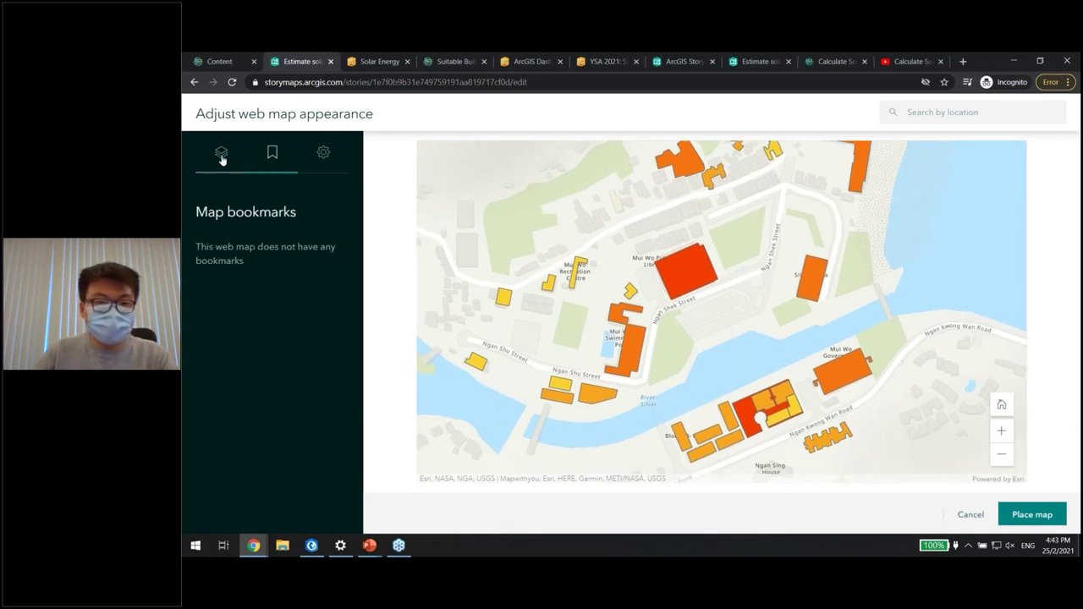
pyautogui.click(222, 157)
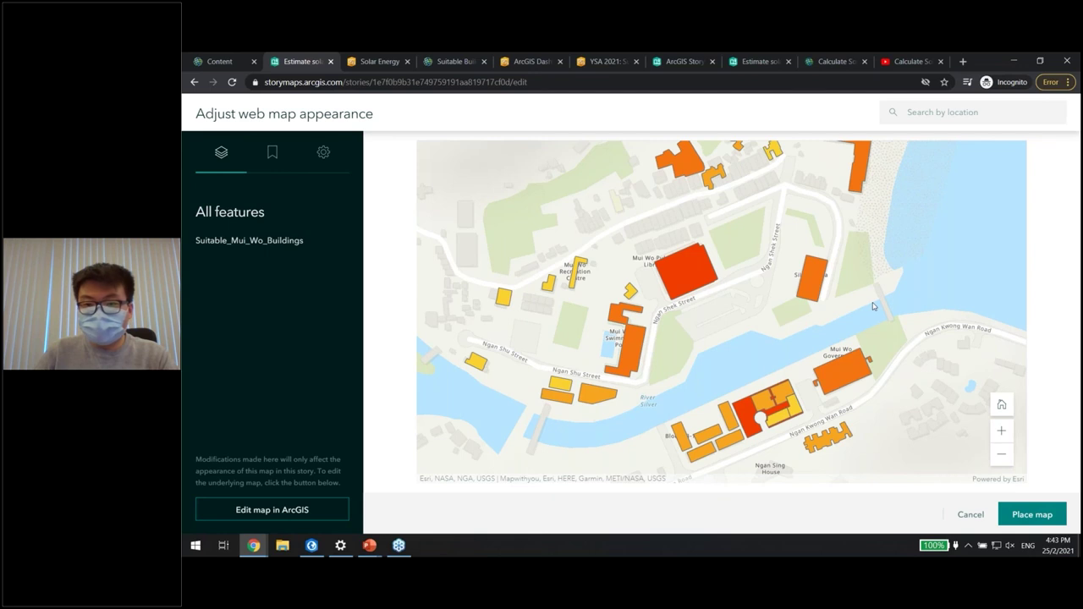
pyautogui.click(1032, 516)
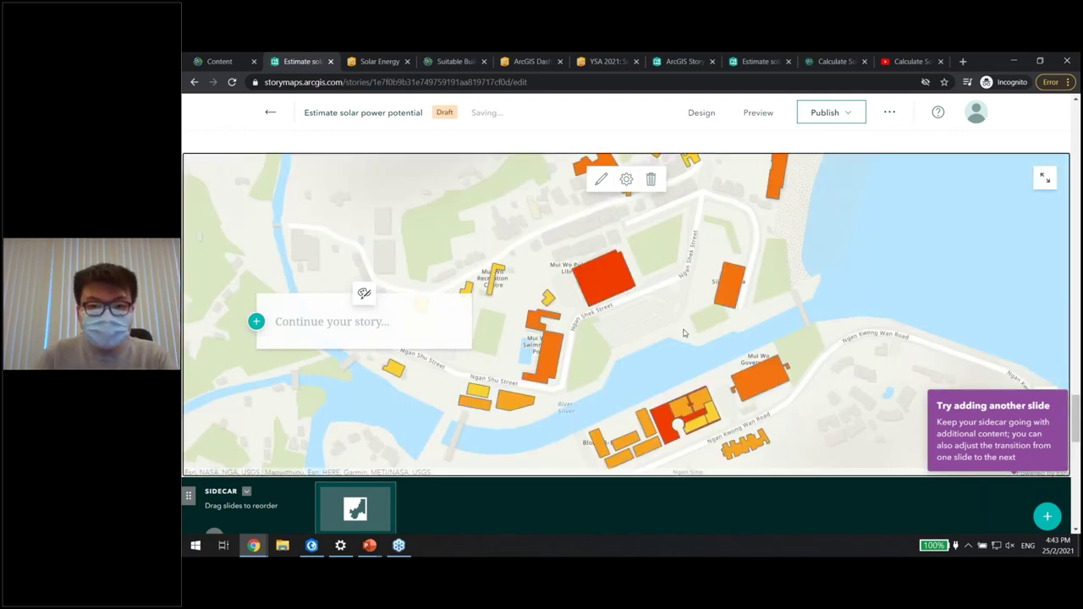
pyautogui.click(627, 183)
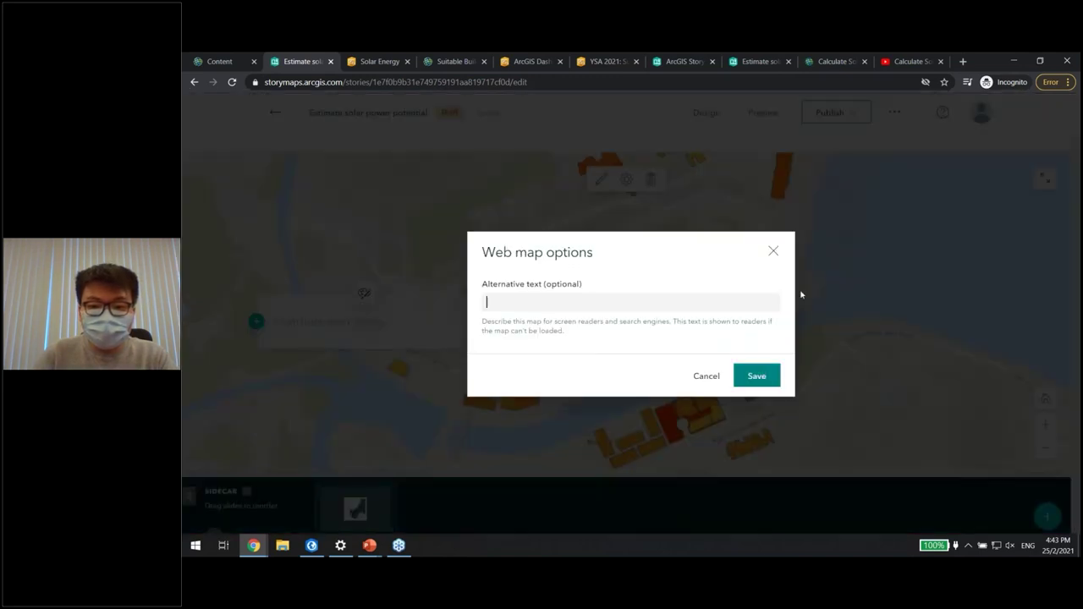
pyautogui.click(772, 253)
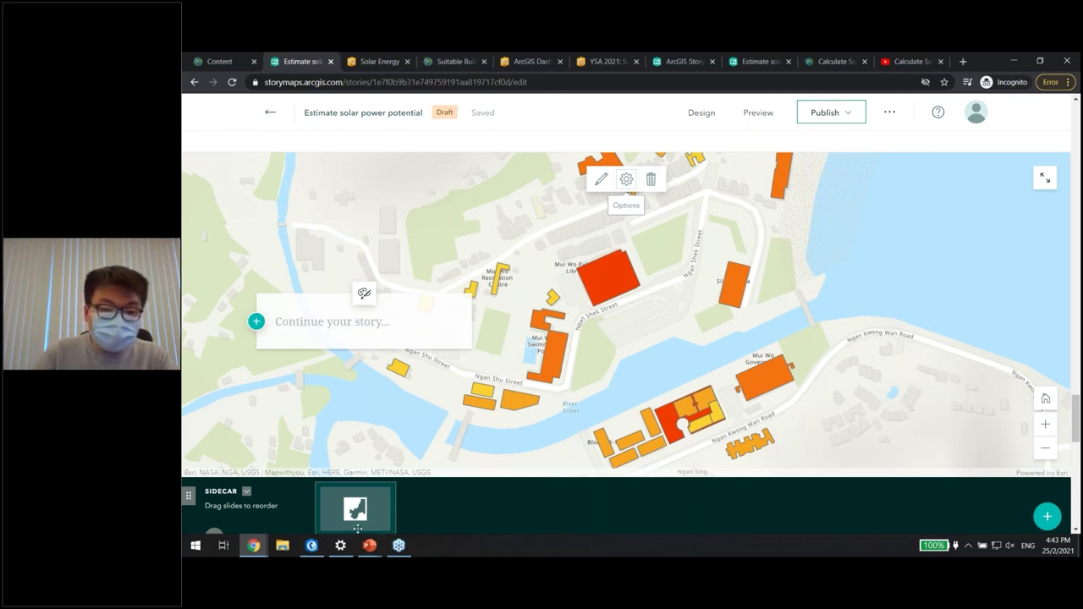
# Add a second sidecar slide and place the "Suitable Building for Solar Energy Tung Chung" web map on it
pyautogui.click(1047, 516)
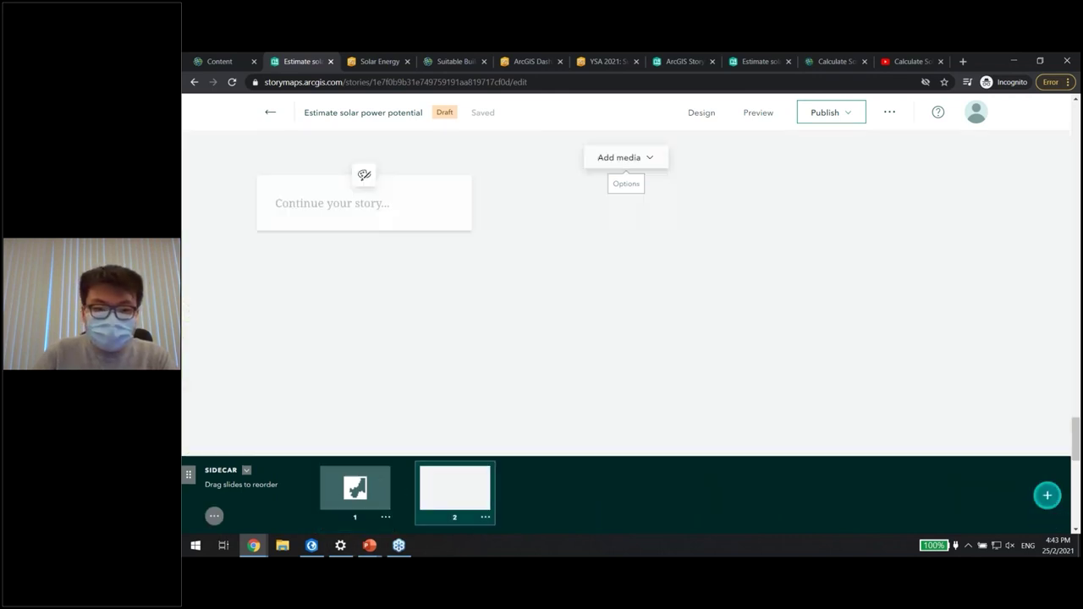
pyautogui.click(648, 157)
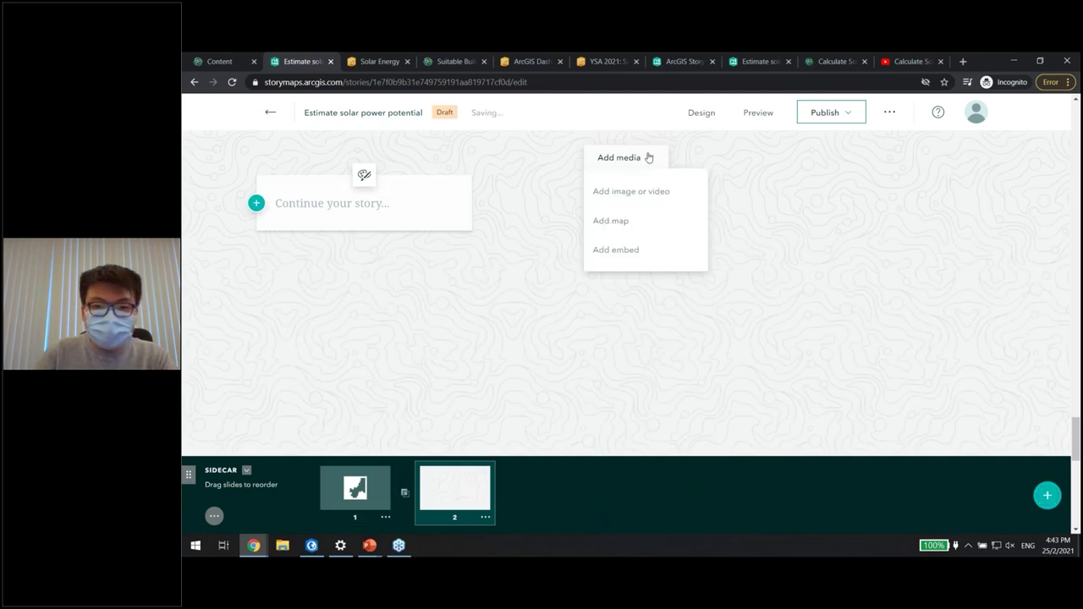
pyautogui.click(629, 224)
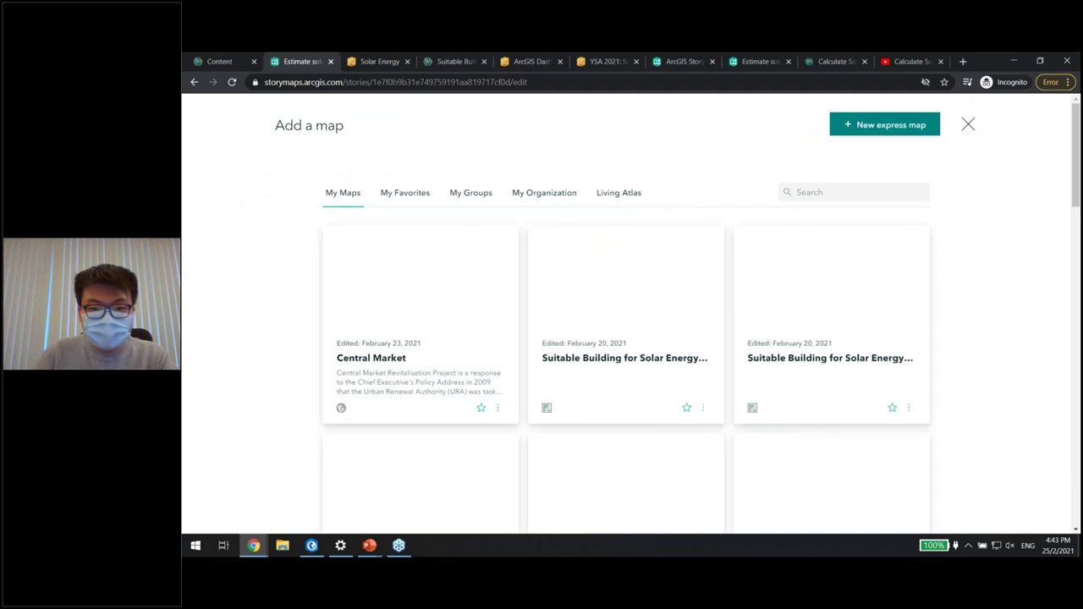
pyautogui.click(863, 296)
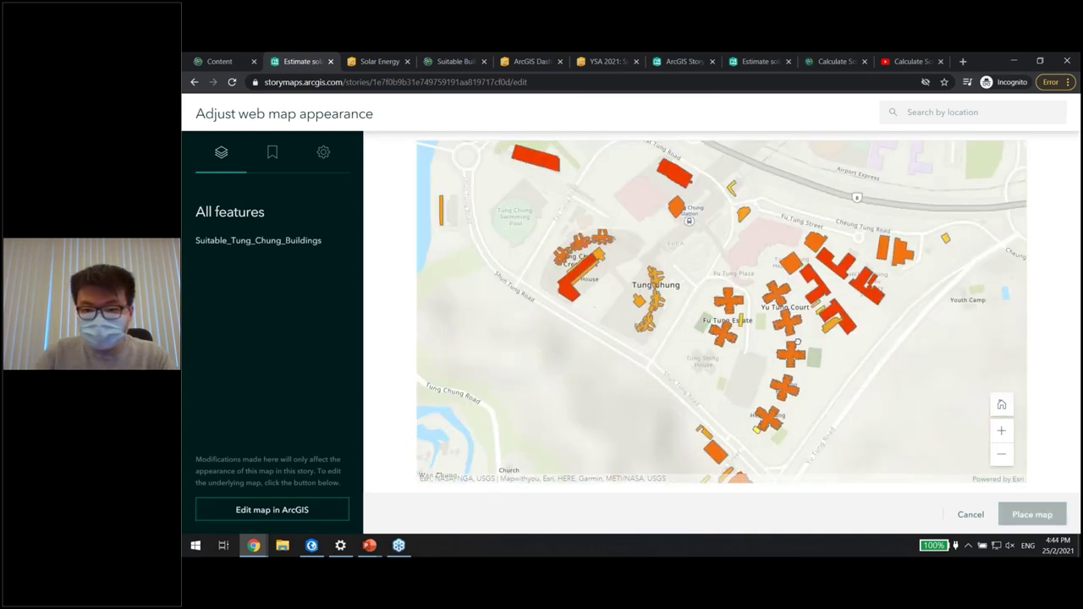
pyautogui.click(1039, 514)
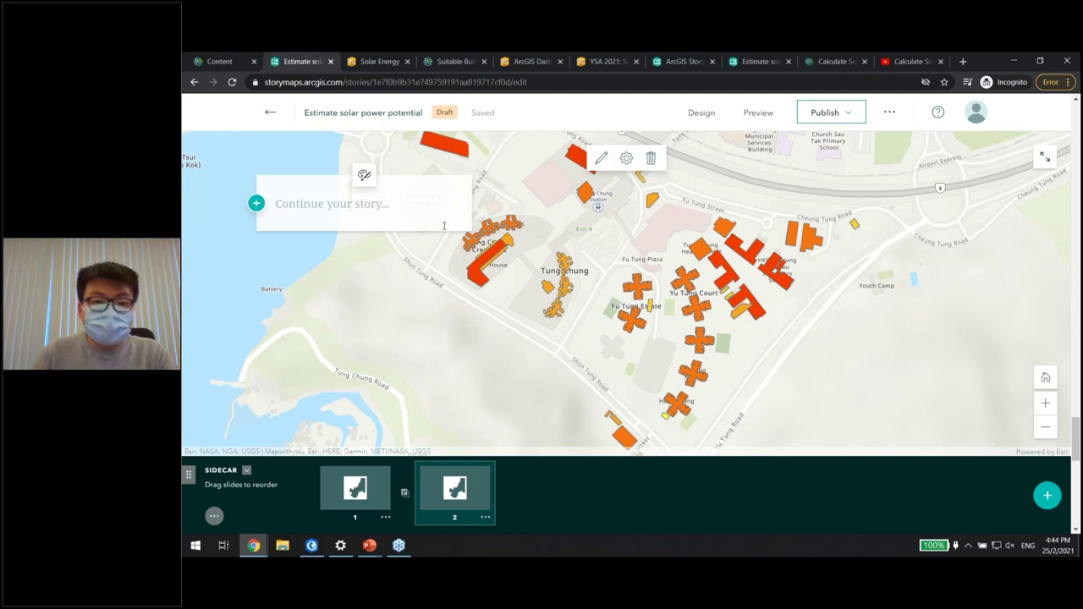
# Copy the Tung Chung web map's title into the second slide's text panel and edit it to "Suitable Building for Solar Energy in Tung Chung"
pyautogui.click(455, 61)
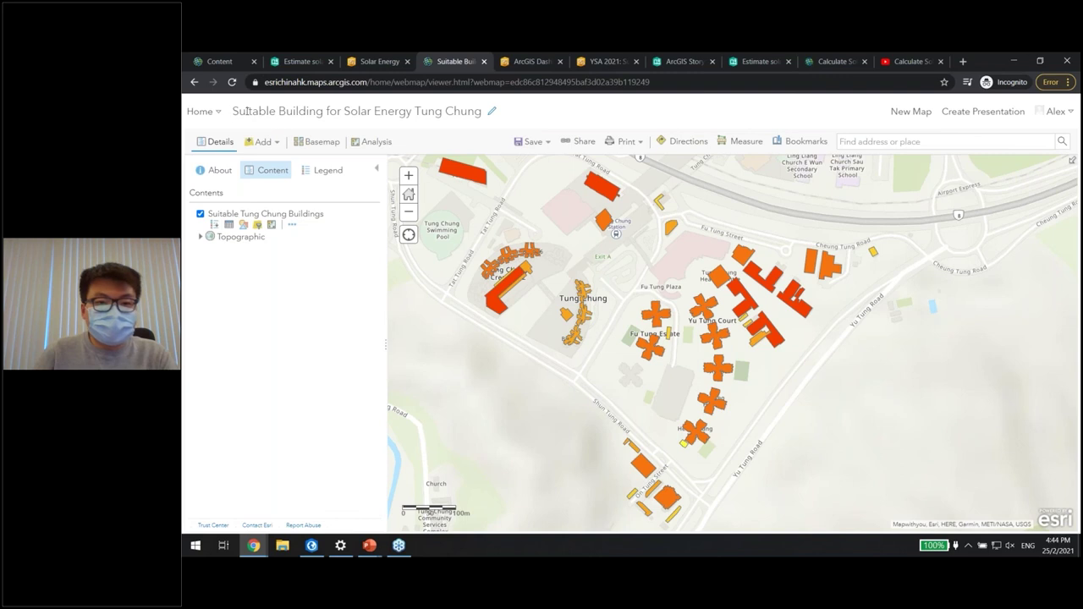
pyautogui.click(247, 110)
pyautogui.hotkey('ctrl', 'c')
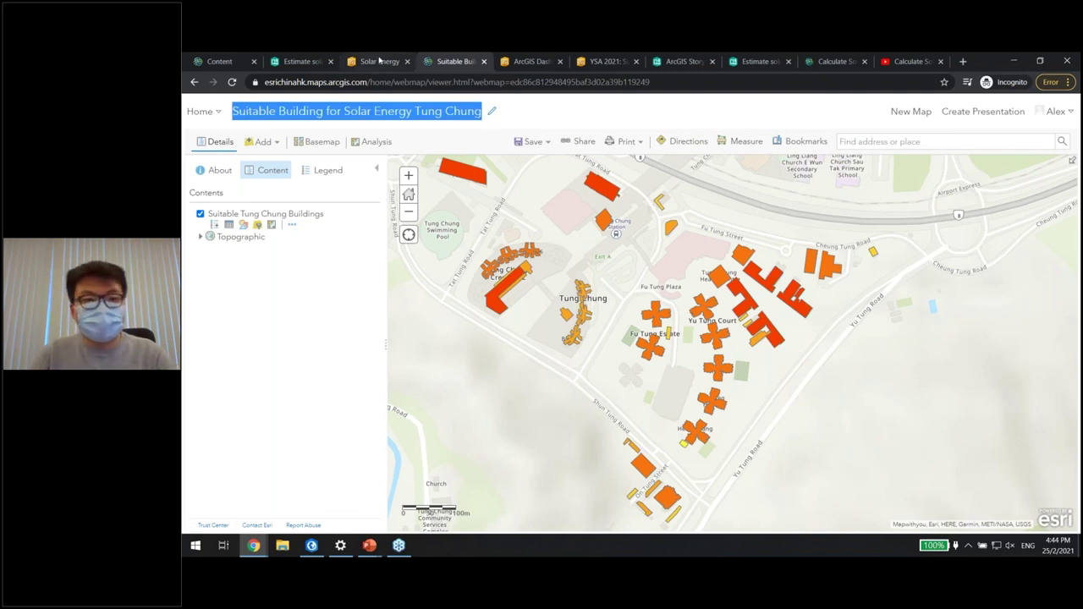
pyautogui.click(379, 60)
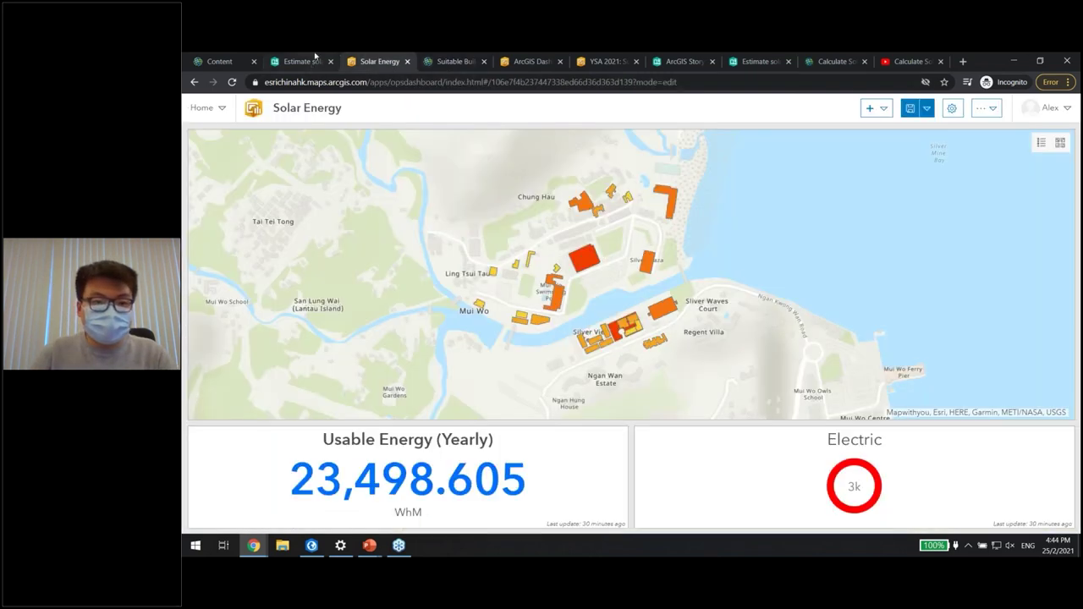
pyautogui.click(313, 59)
pyautogui.click(330, 211)
pyautogui.hotkey('ctrl', 'v')
pyautogui.click(315, 222)
pyautogui.write('in')
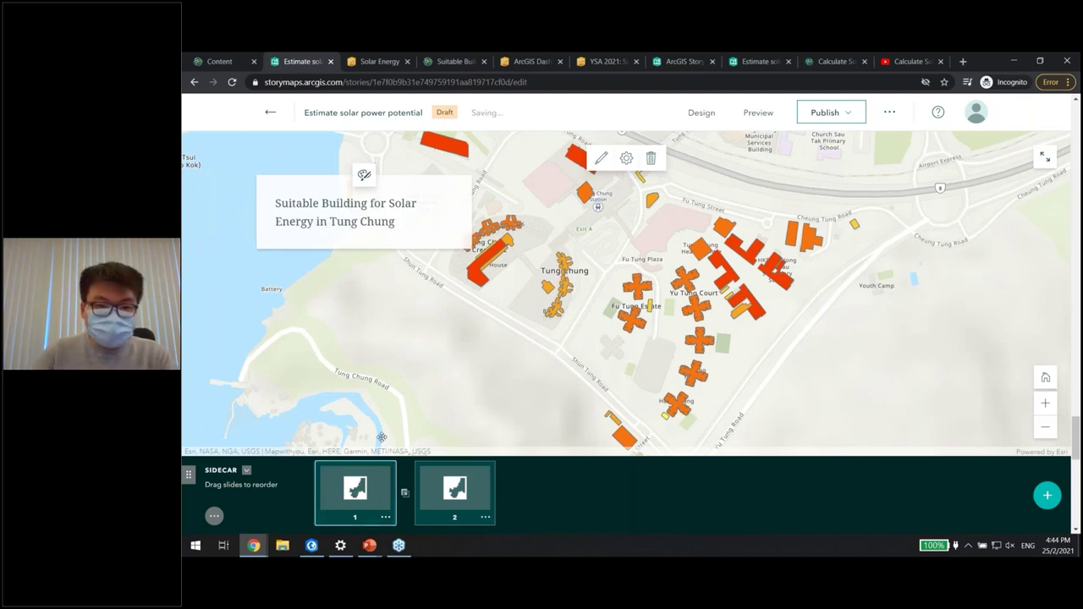
# Paste the copied title into the first slide's text panel and change it to "Suitable Building for Solar Energy in Mui Wo"
pyautogui.click(355, 489)
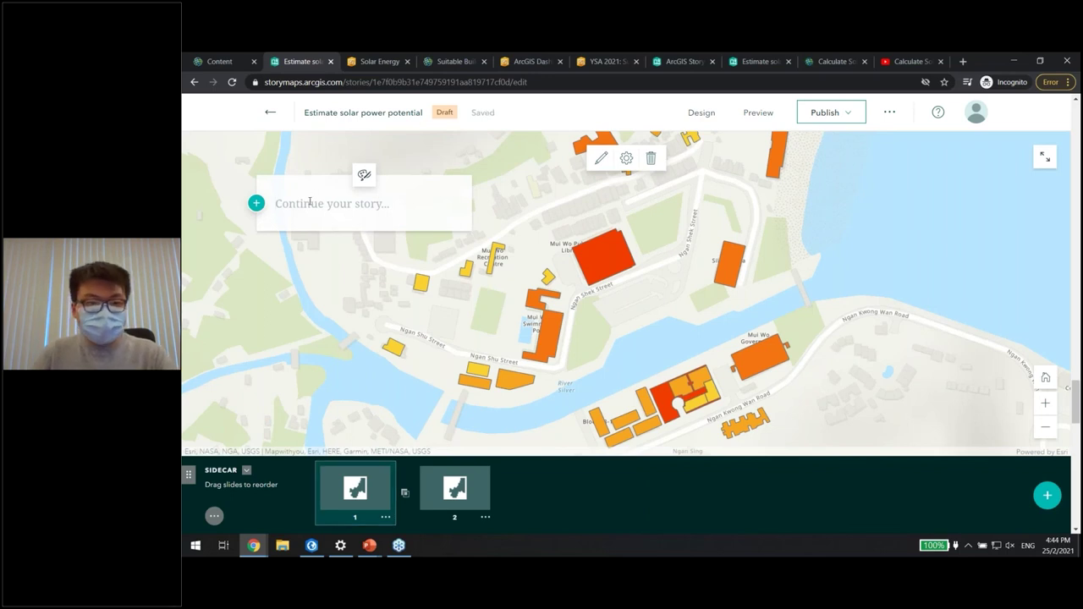
pyautogui.click(310, 201)
pyautogui.hotkey('ctrl', 'v')
pyautogui.moveTo(313, 221); pyautogui.dragTo(381, 222)
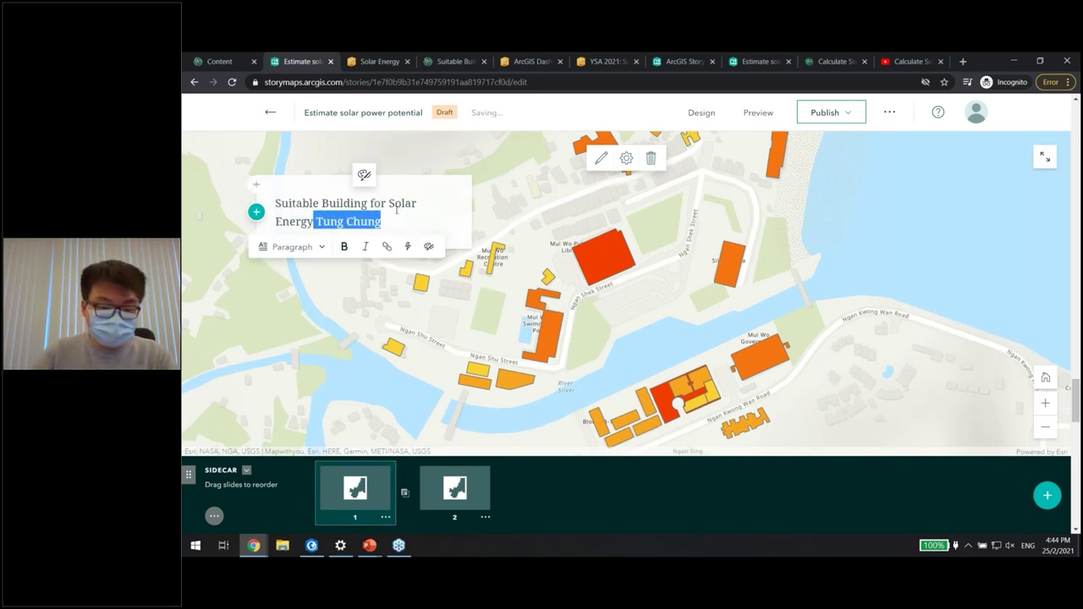
pyautogui.press('BackSpace')
pyautogui.write('in Mui Wo')
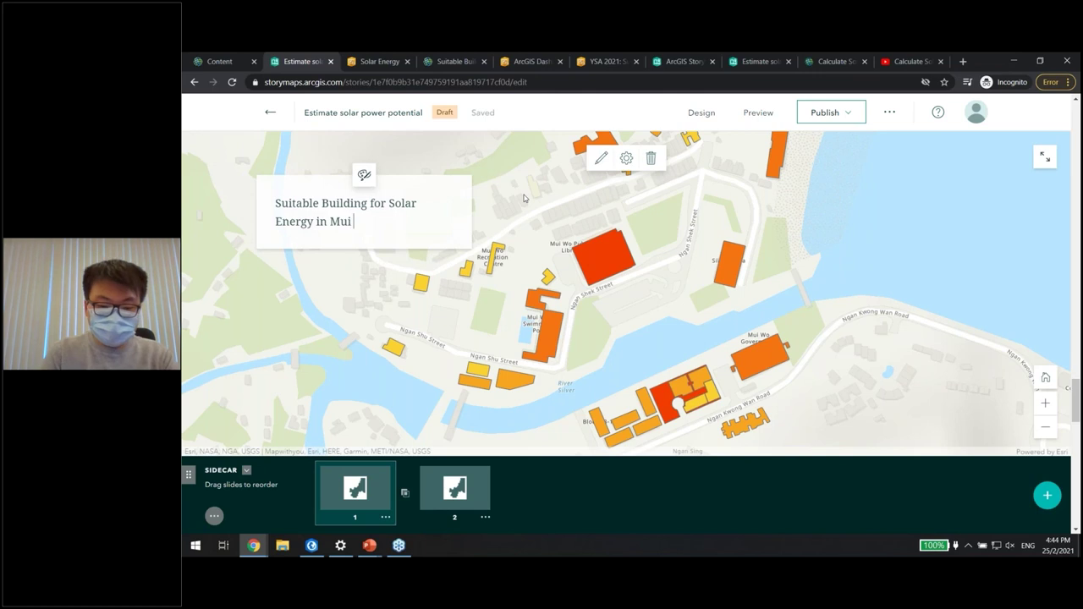
# Check the second sidecar slide and the finished Tung Chung and Mui Wo dashboard, and add a third slide to the sidecar
pyautogui.click(446, 499)
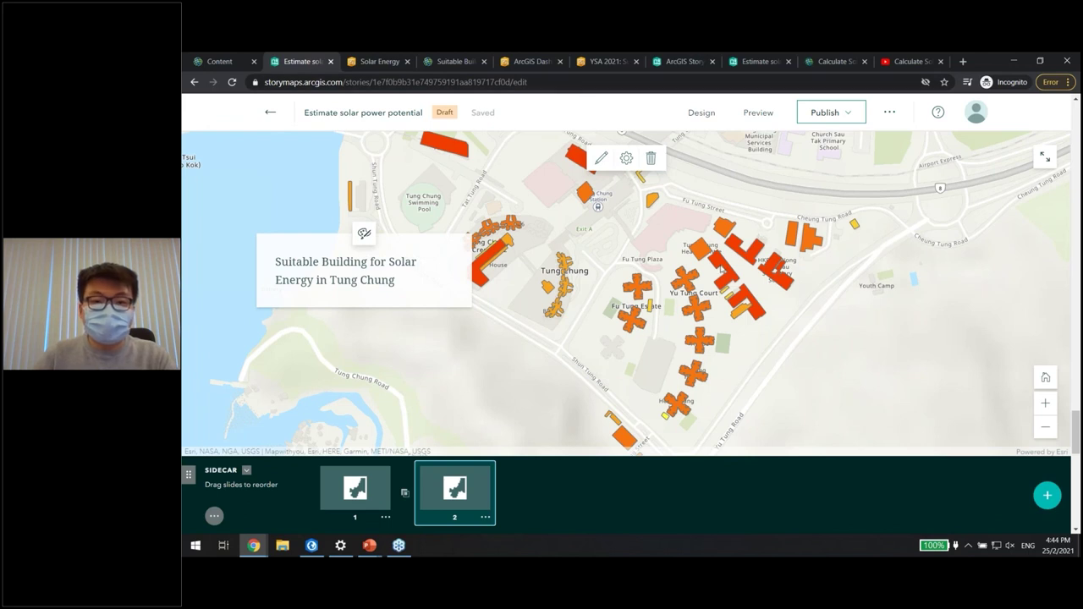
pyautogui.click(525, 61)
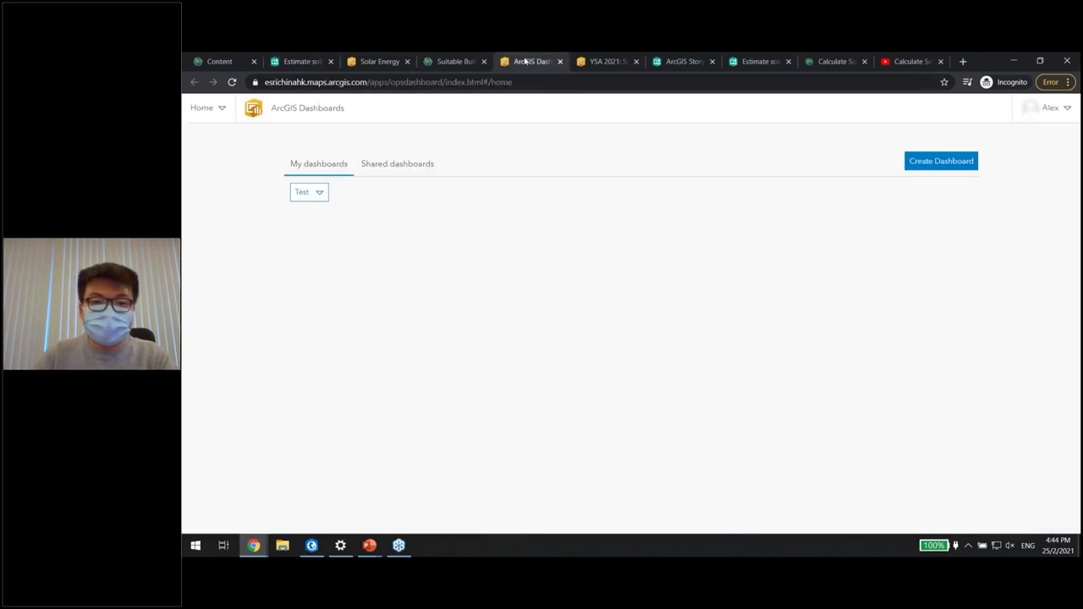
pyautogui.click(599, 63)
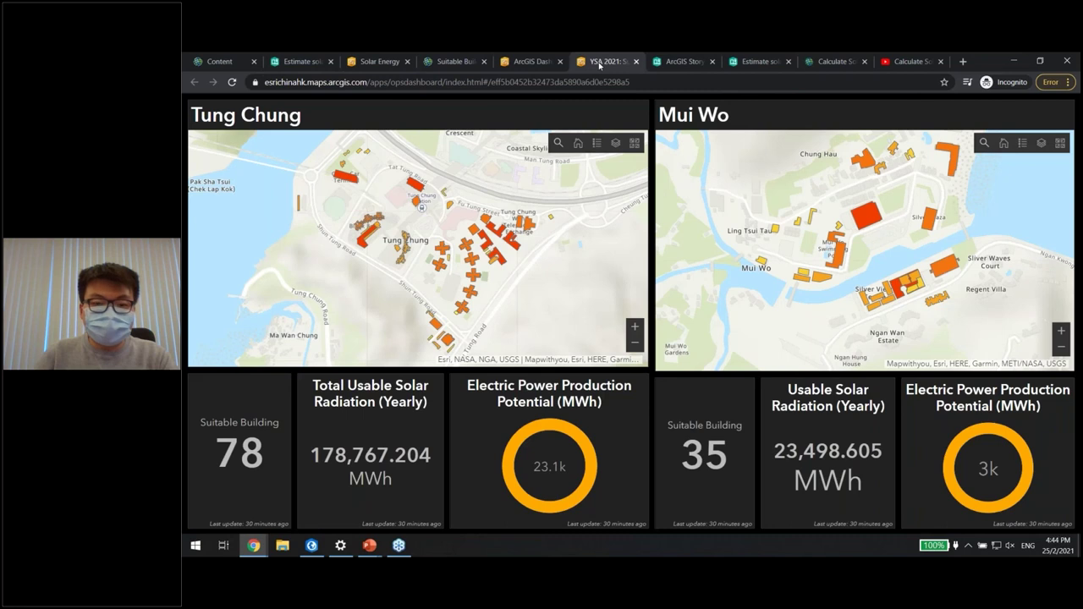
pyautogui.click(300, 61)
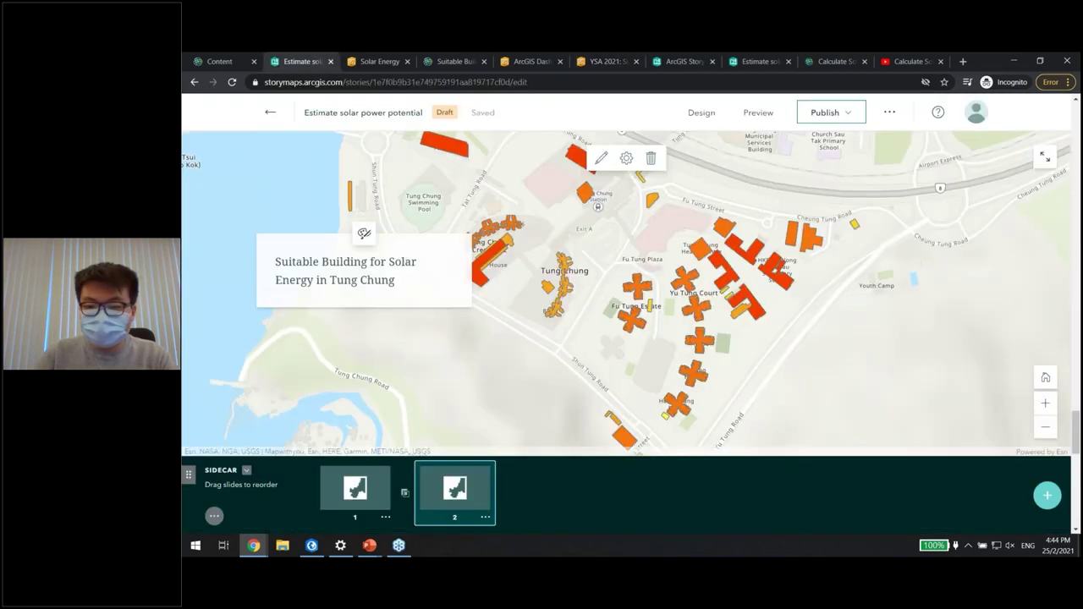
pyautogui.click(1046, 496)
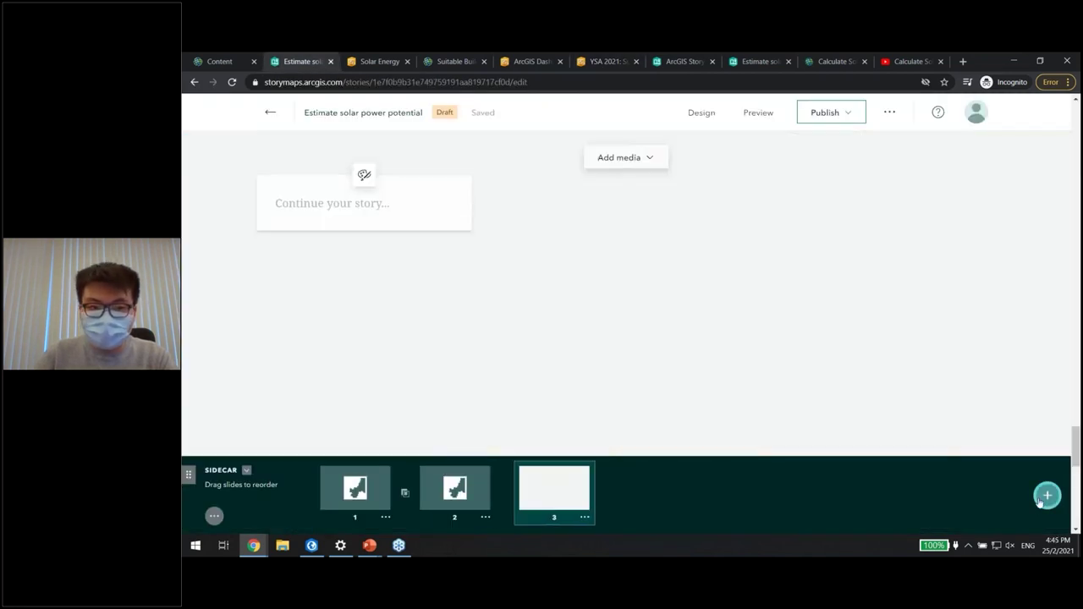
# Embed the Tung Chung and Mui Wo solar dashboard on the third sidecar slide, using the link copied from the open YSA 2021 dashboard
pyautogui.click(648, 159)
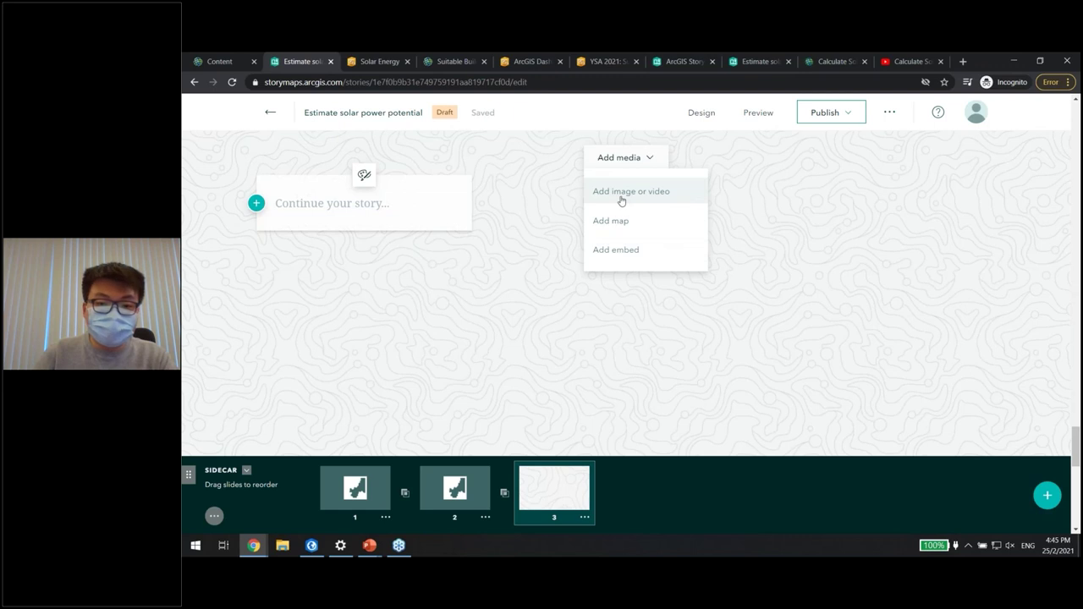
pyautogui.click(612, 253)
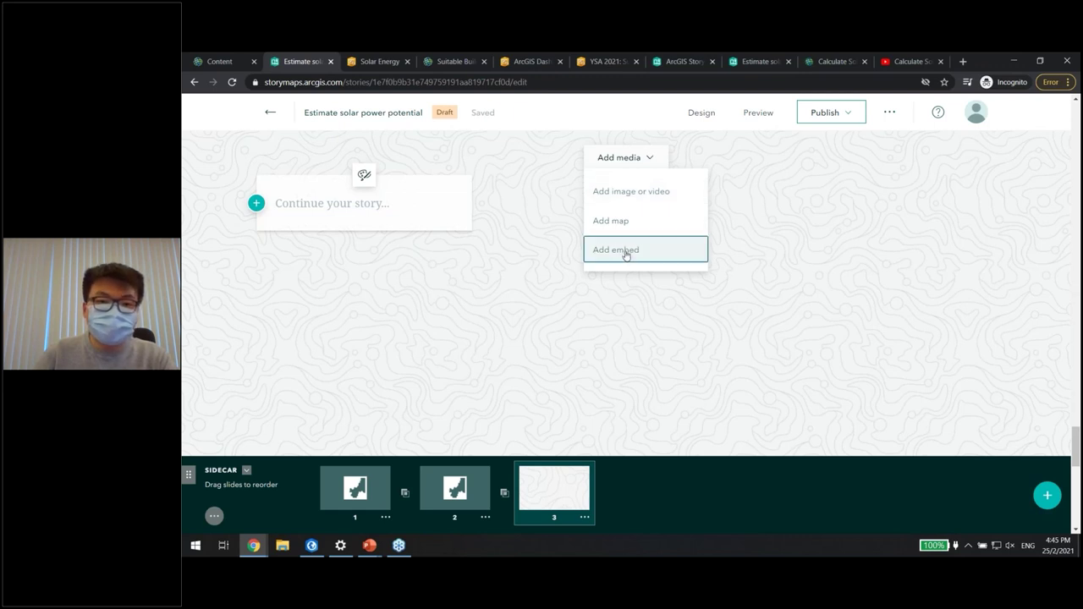
pyautogui.click(524, 63)
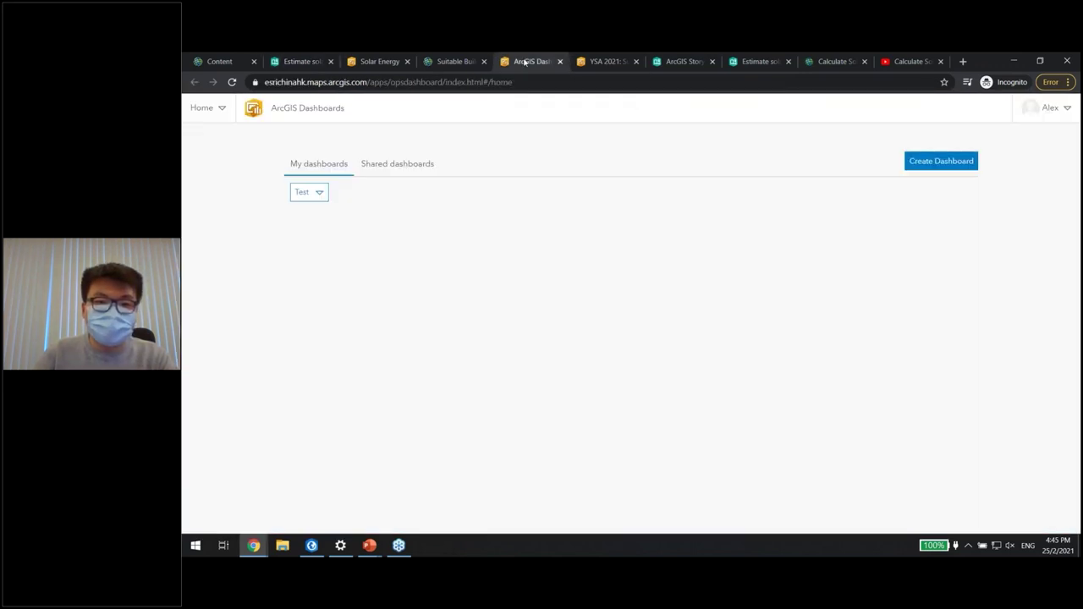
pyautogui.click(372, 60)
pyautogui.click(437, 66)
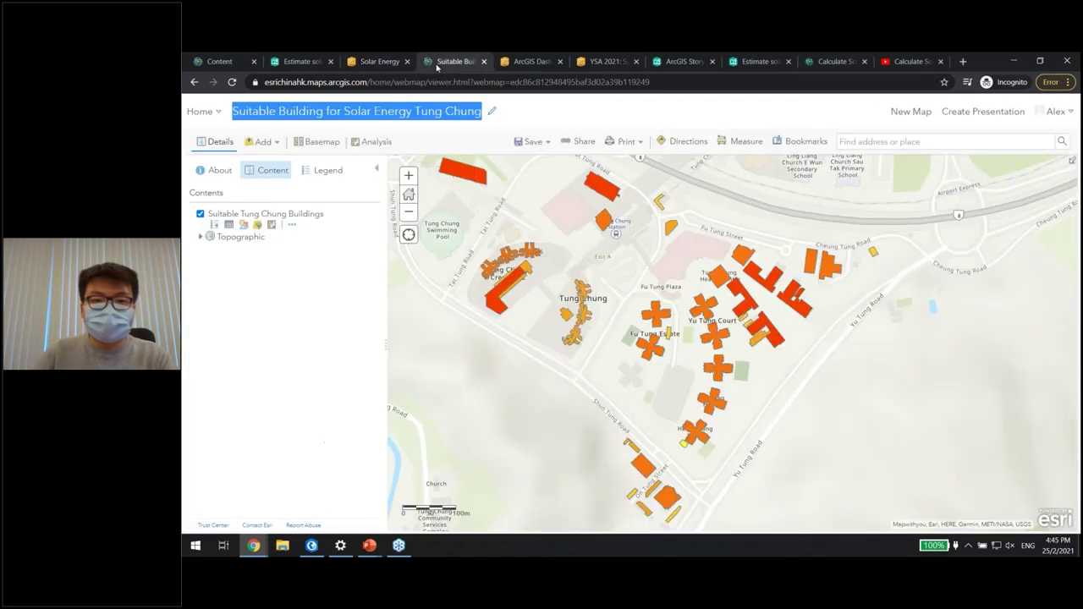
pyautogui.click(604, 62)
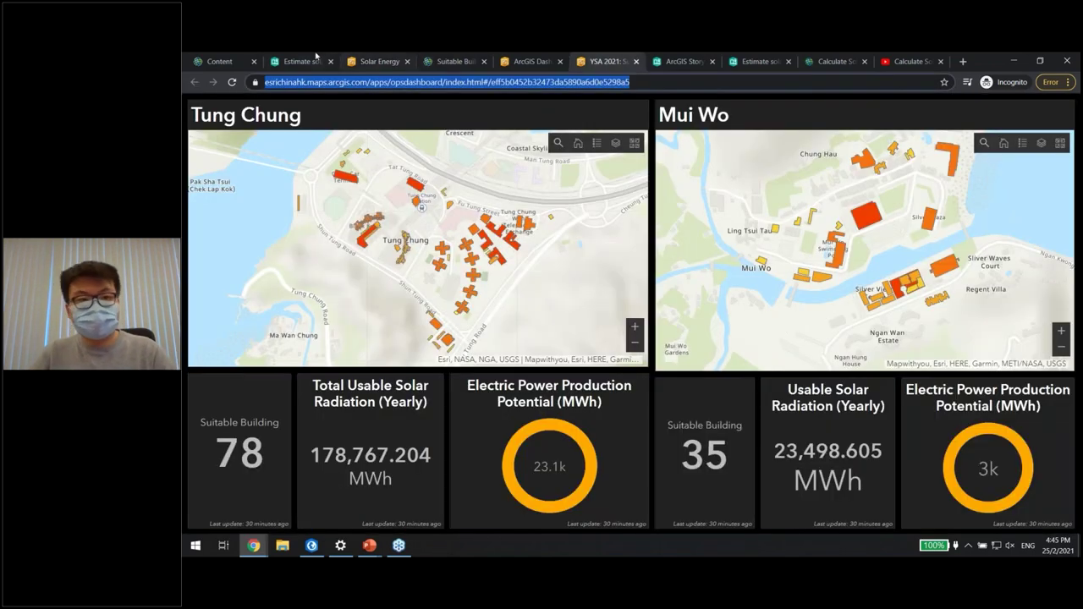
pyautogui.click(310, 62)
pyautogui.write('https://esrichinahk.maps.arcgis.com/apps/opsdashboard/index.html#/eff5b0452b32473da5890a6d0e5298a5')
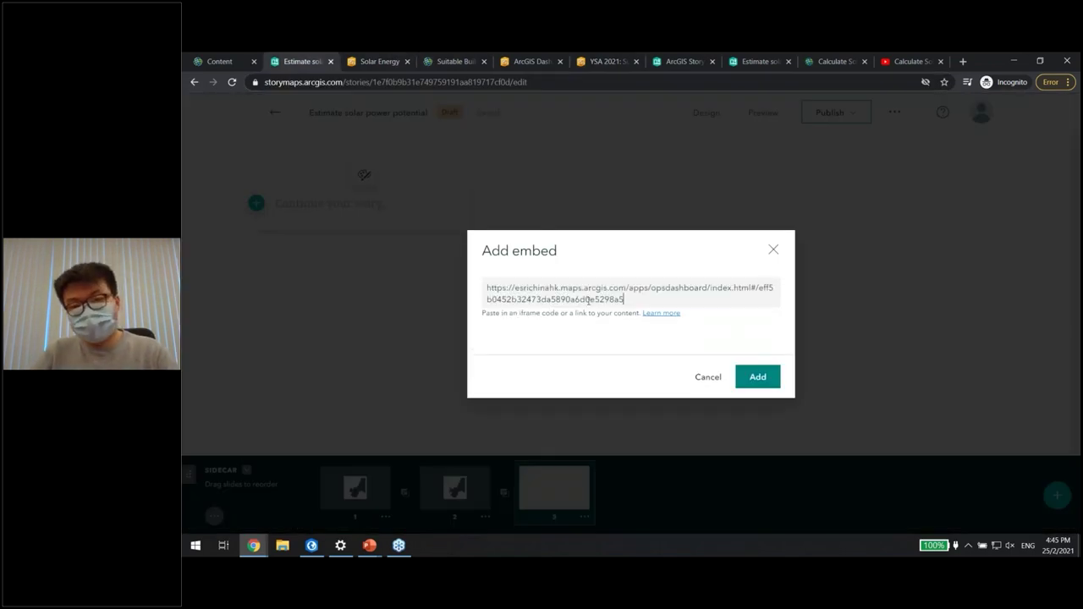
pyautogui.click(771, 379)
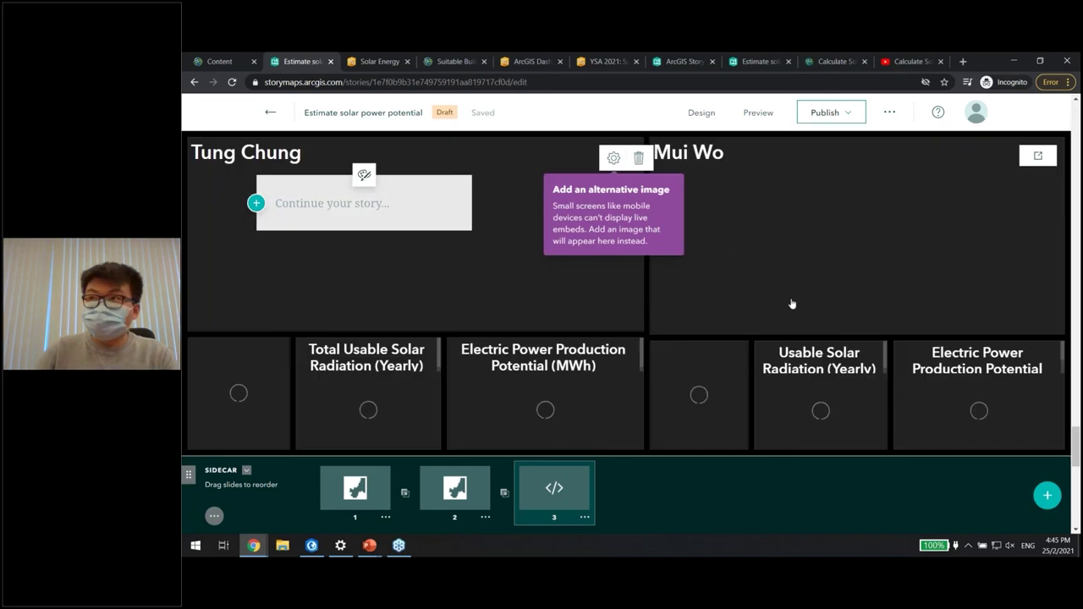
# Activate the embedded dashboard and explore the Mui Wo map at different extents to examine how its building, radiation and power indicators respond
pyautogui.click(894, 286)
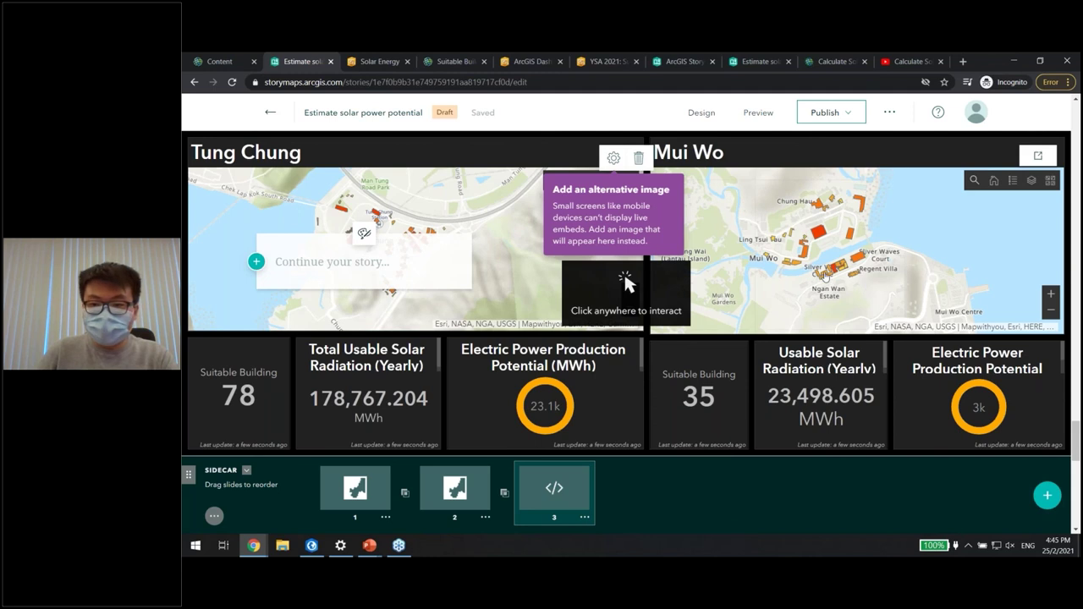
pyautogui.click(626, 284)
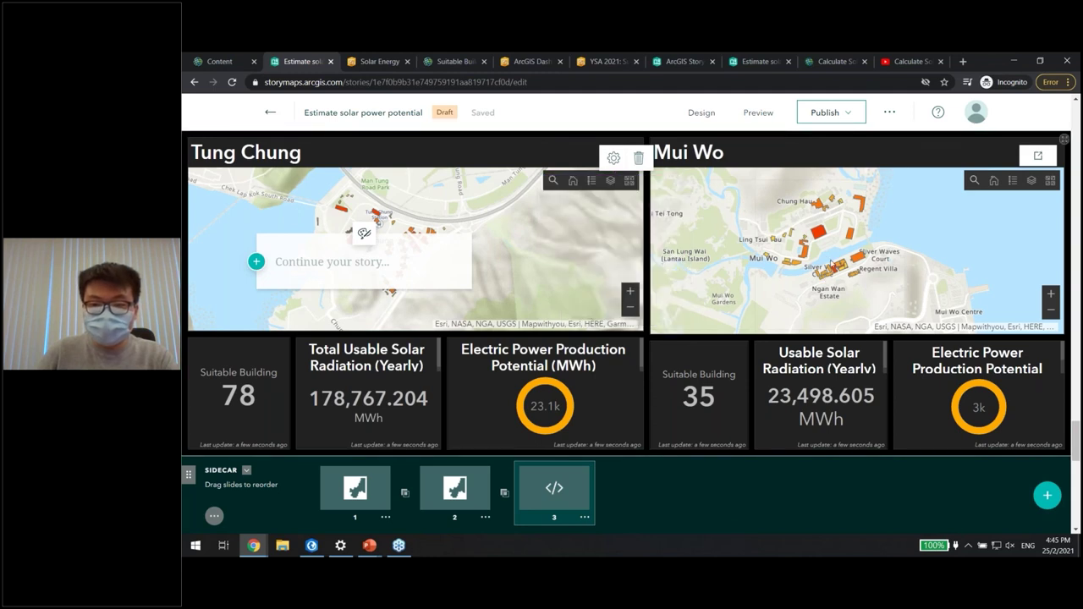
pyautogui.scroll(5, 831, 263)
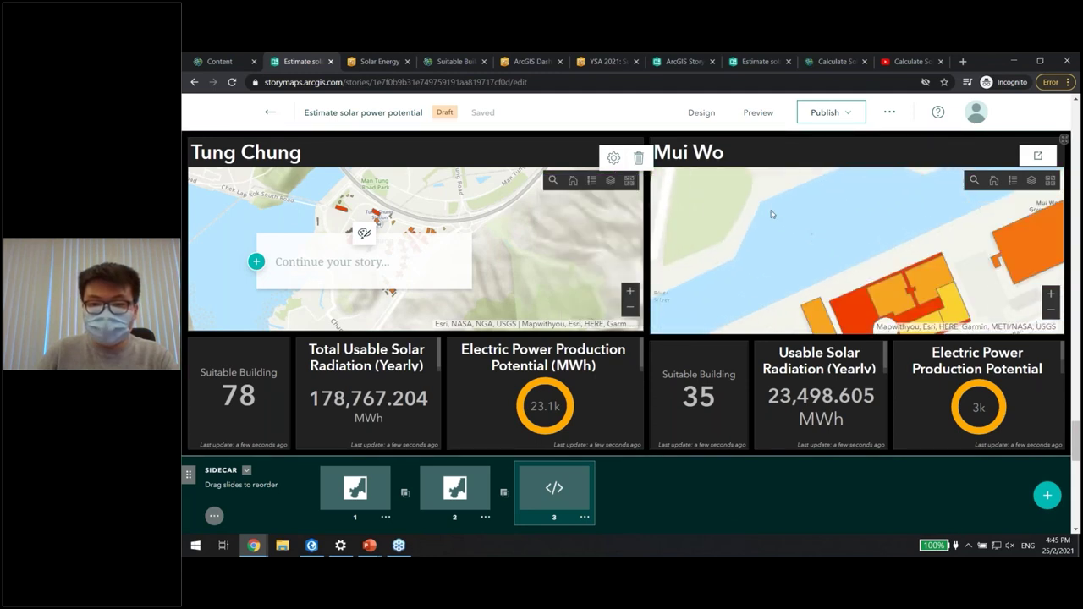
pyautogui.scroll(-3, 829, 255)
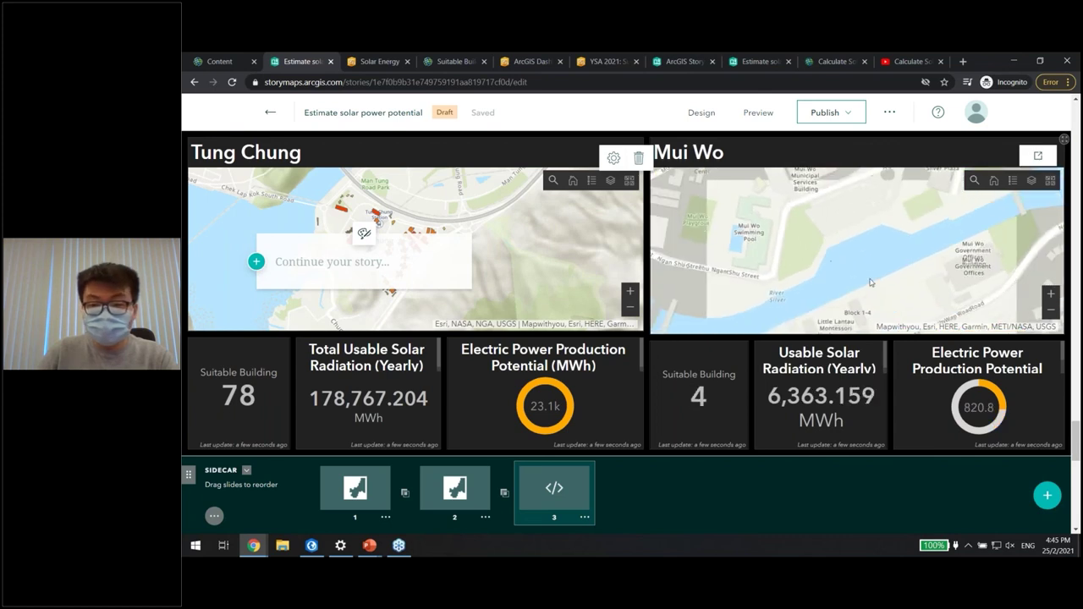
pyautogui.scroll(3, 878, 296)
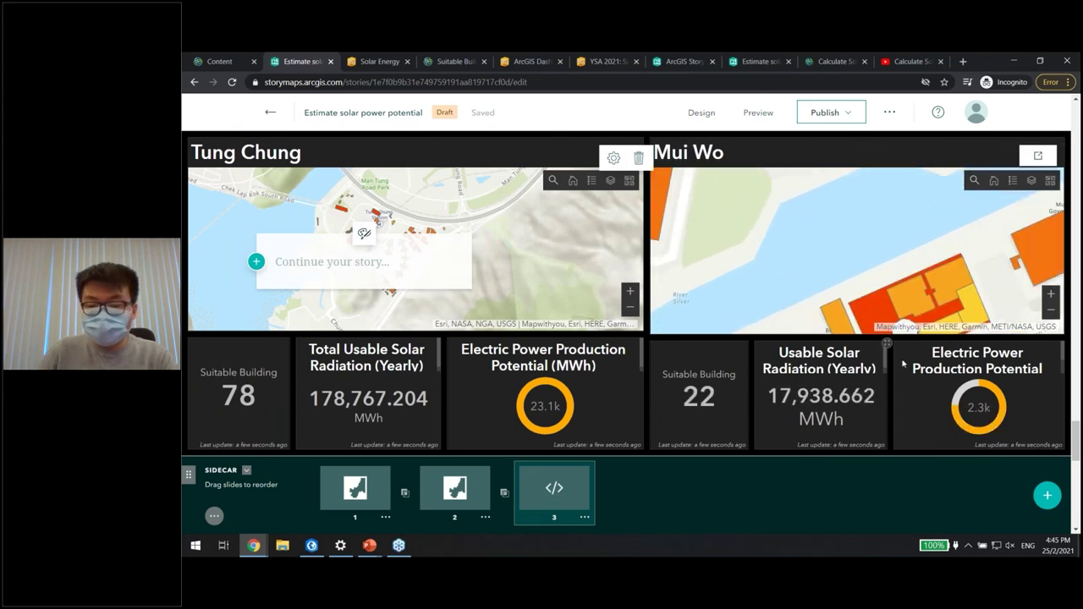
pyautogui.moveTo(939, 272); pyautogui.dragTo(920, 236)
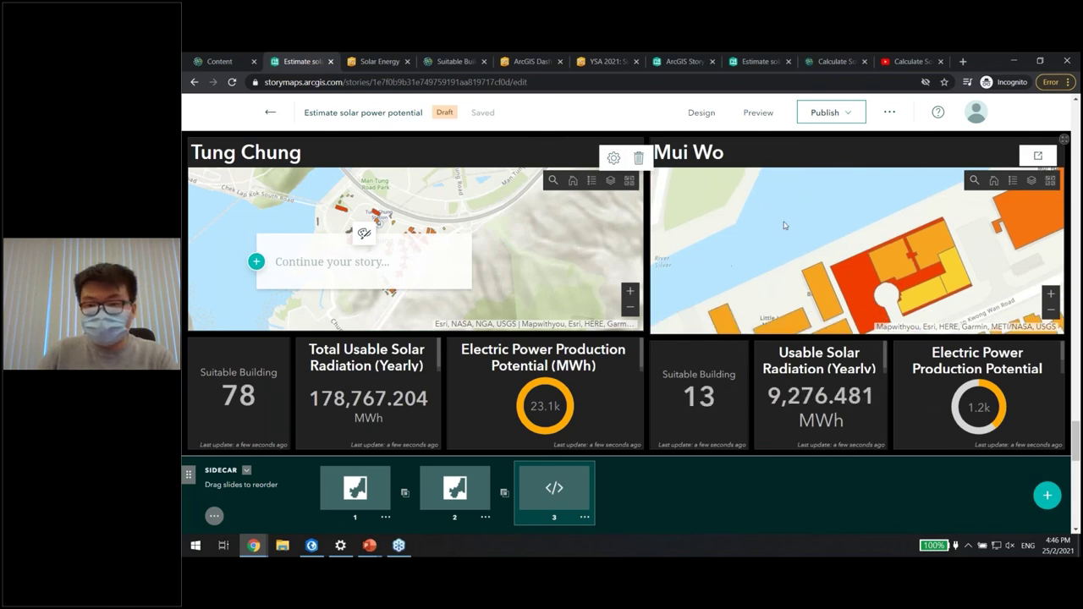
pyautogui.moveTo(868, 245); pyautogui.dragTo(855, 220)
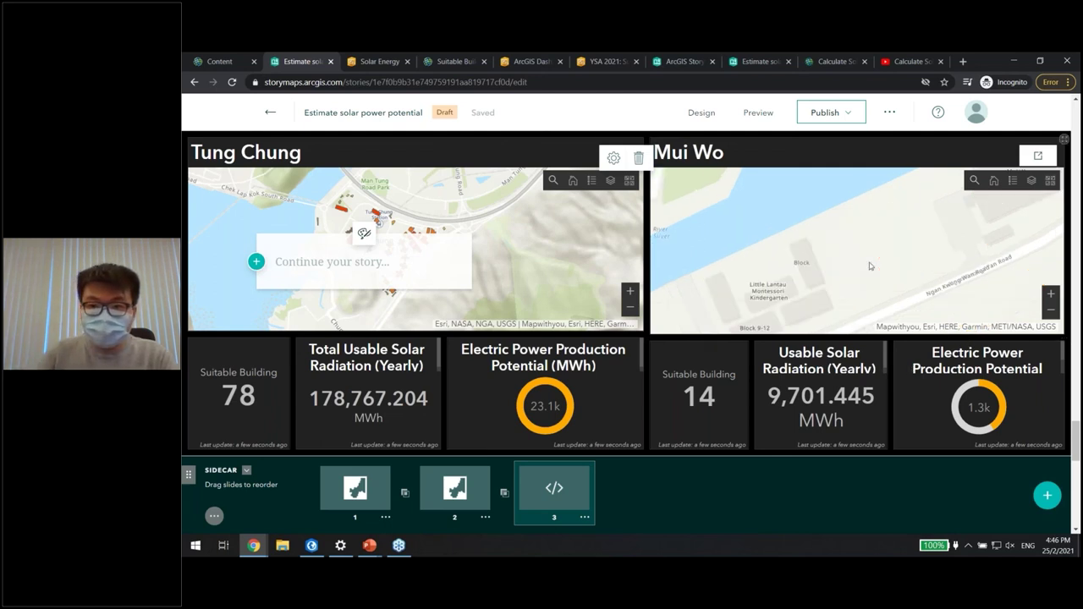
pyautogui.scroll(-1, 869, 266)
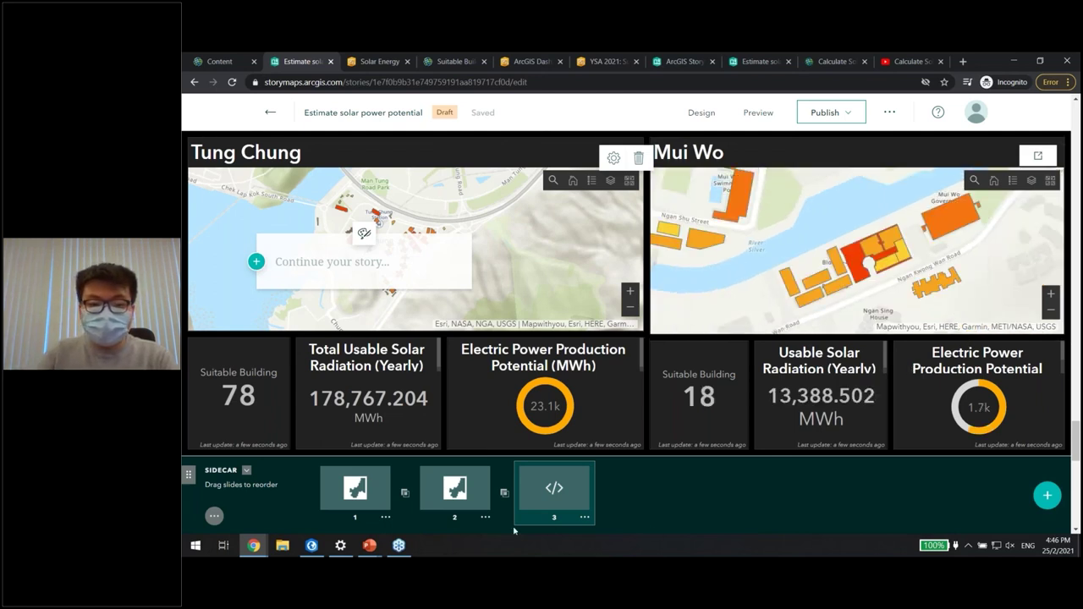